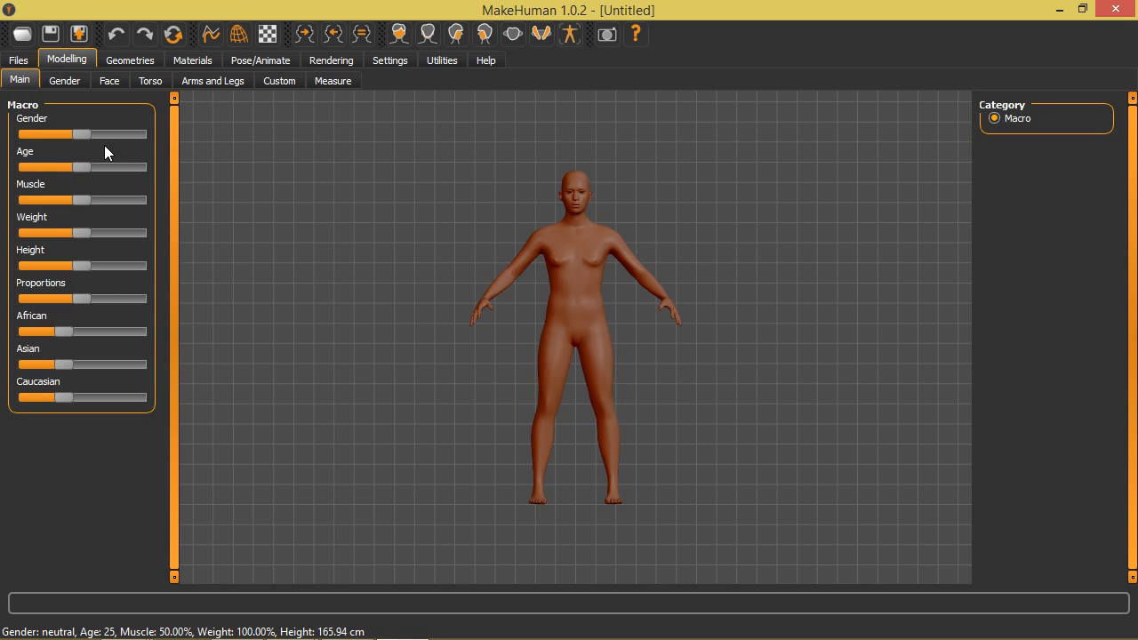
- Try both extremes of the figure's gender and age, ending with a fully male figure aged 25
drag(80, 134, 2, 143)
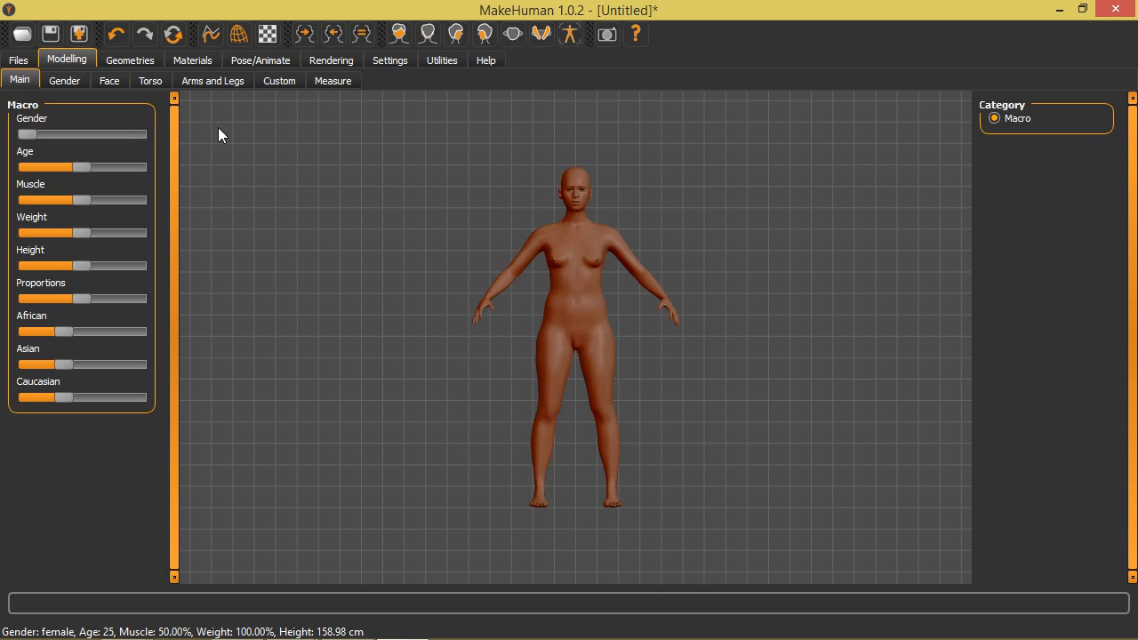
click(141, 132)
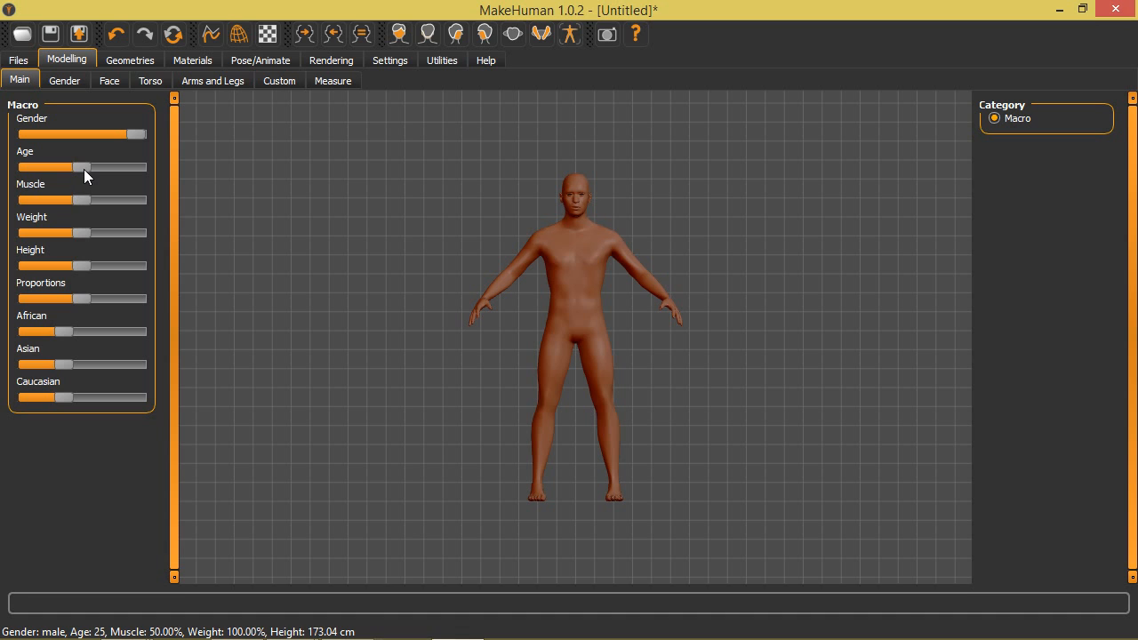
drag(81, 168, 26, 168)
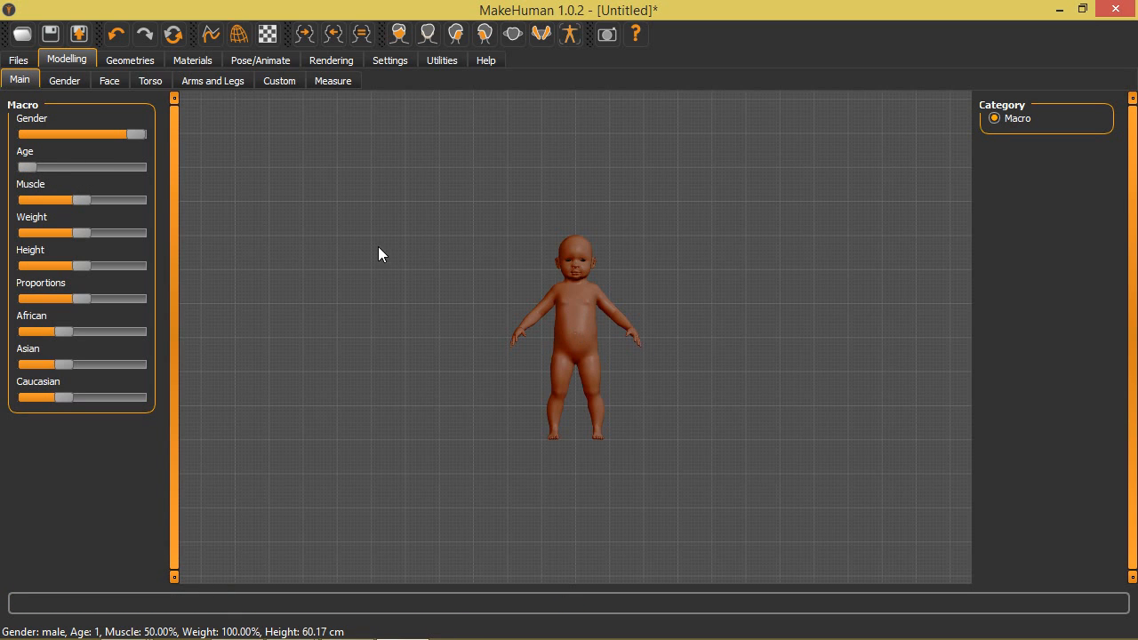
click(139, 167)
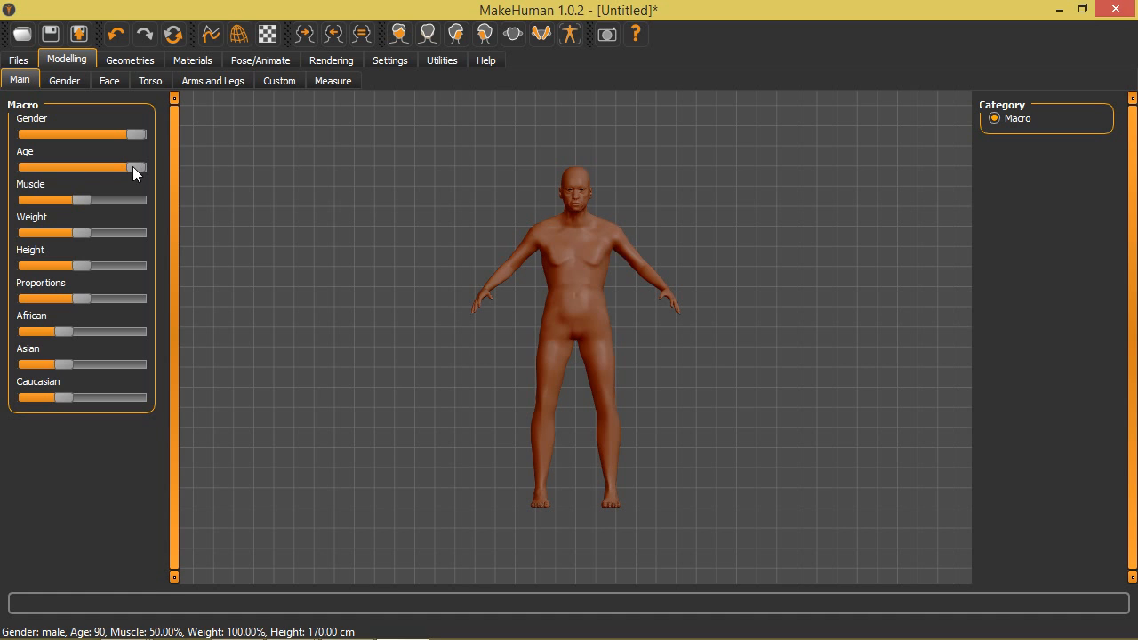
drag(119, 167, 82, 170)
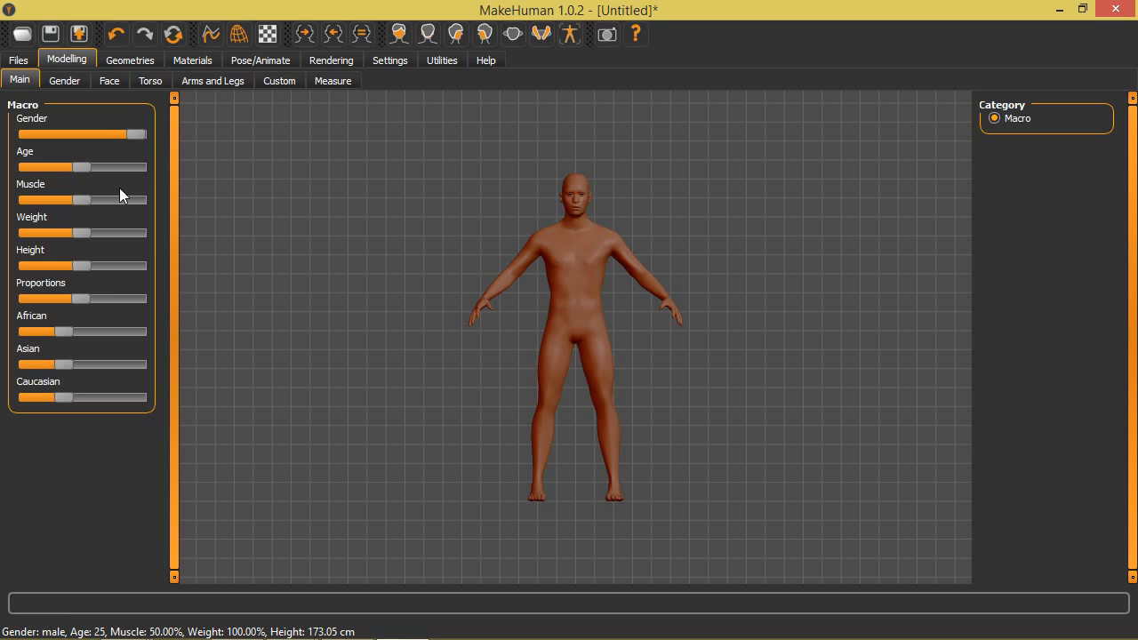
- Build up the male body with 96% muscle, 136.30% weight and proportions close to the maximum
drag(95, 197, 130, 196)
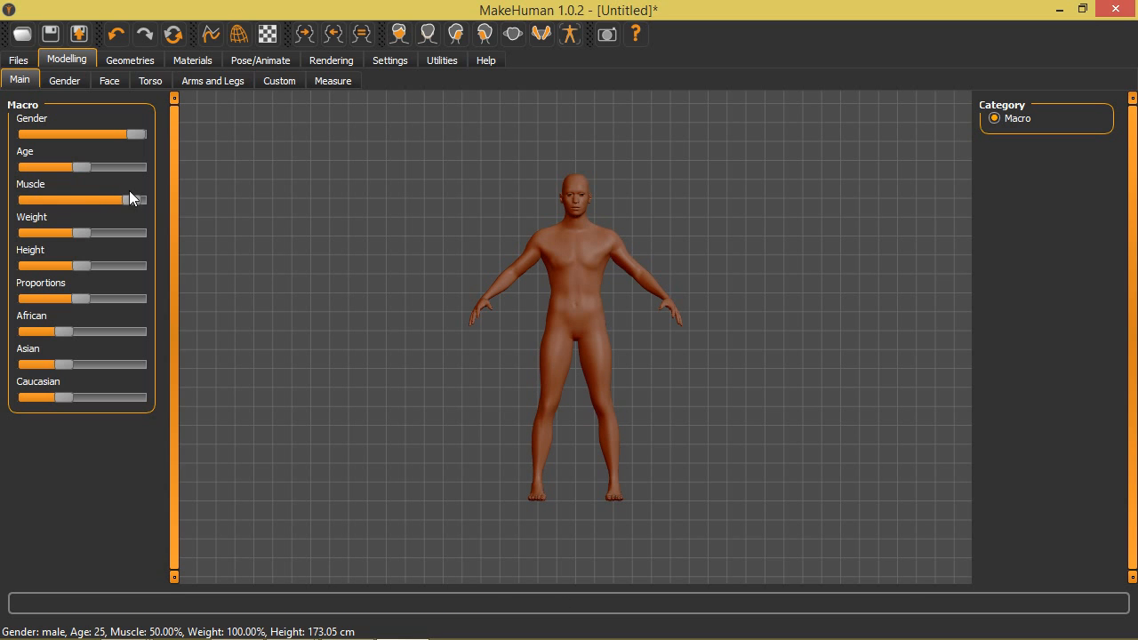
drag(79, 231, 121, 230)
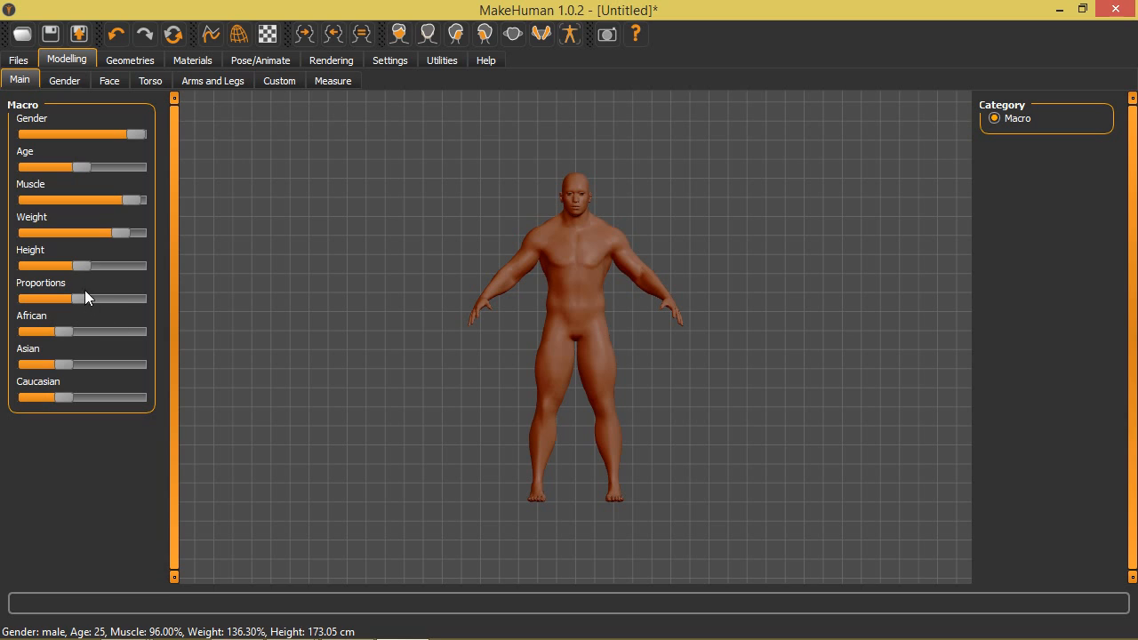
click(124, 298)
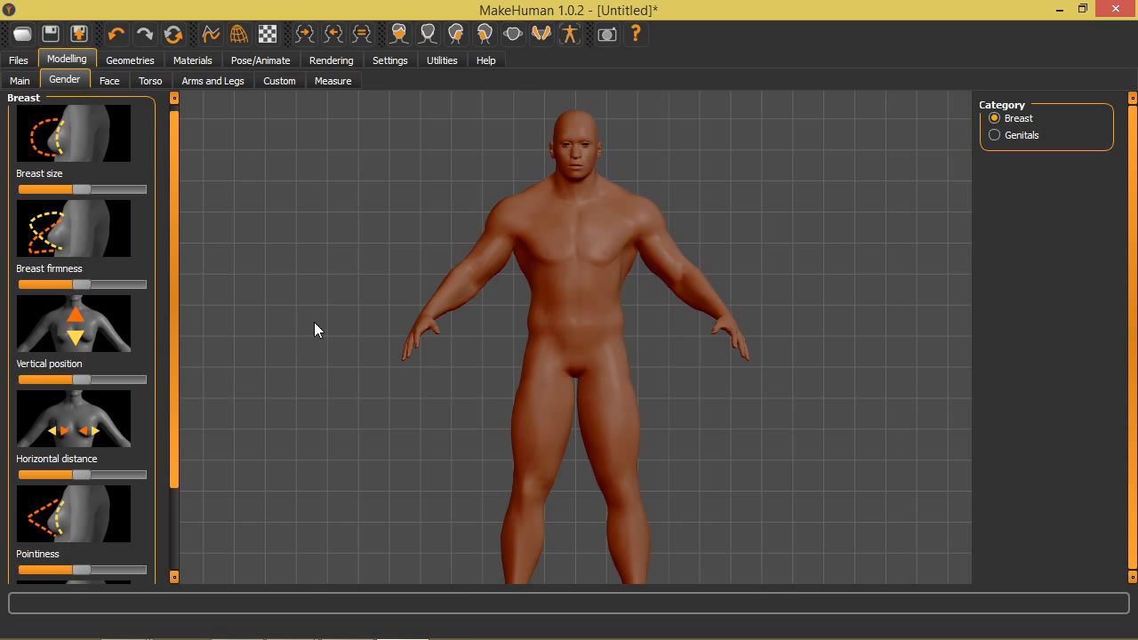
- Give the figure's head a slightly oval shape, keeping the oval amount near the low end of its range
click(110, 81)
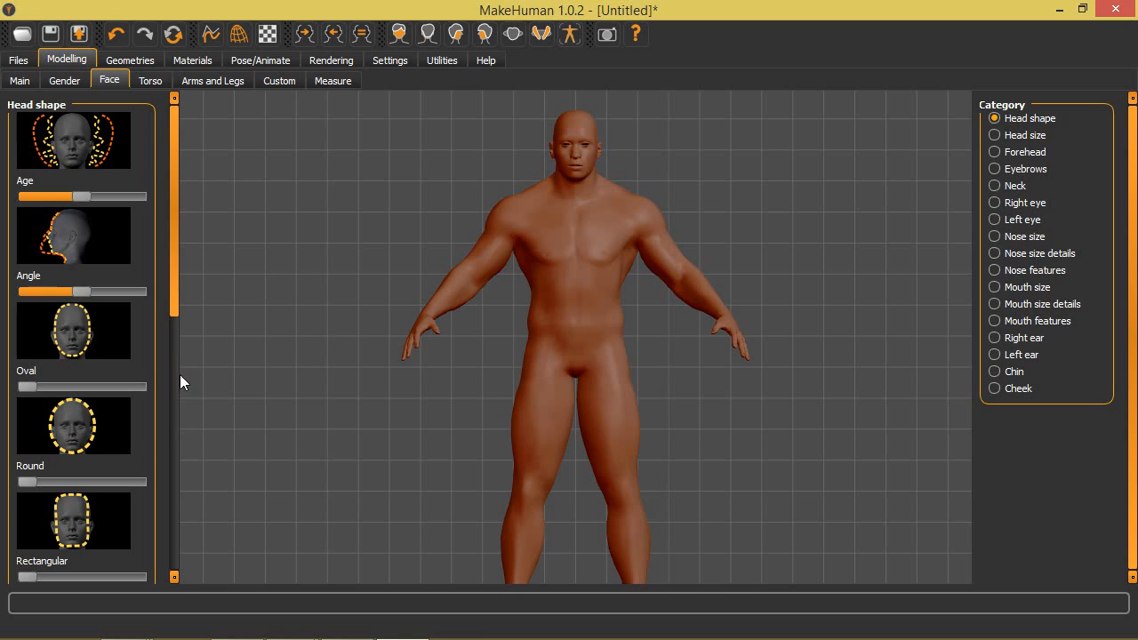
scroll(168, 333, down, 1)
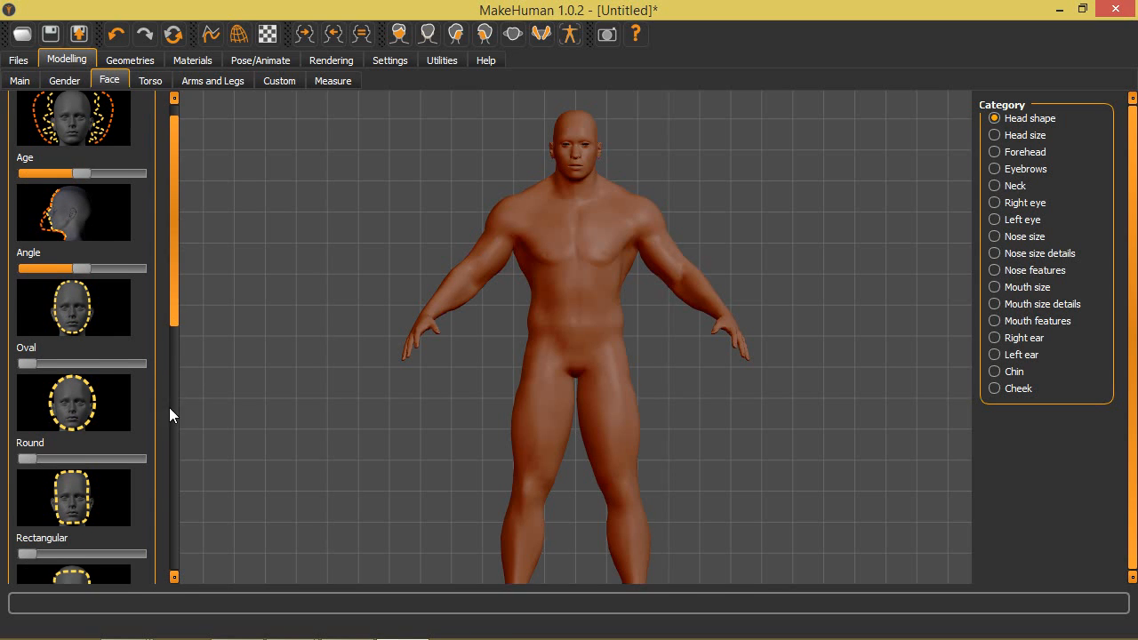
scroll(171, 415, down, 5)
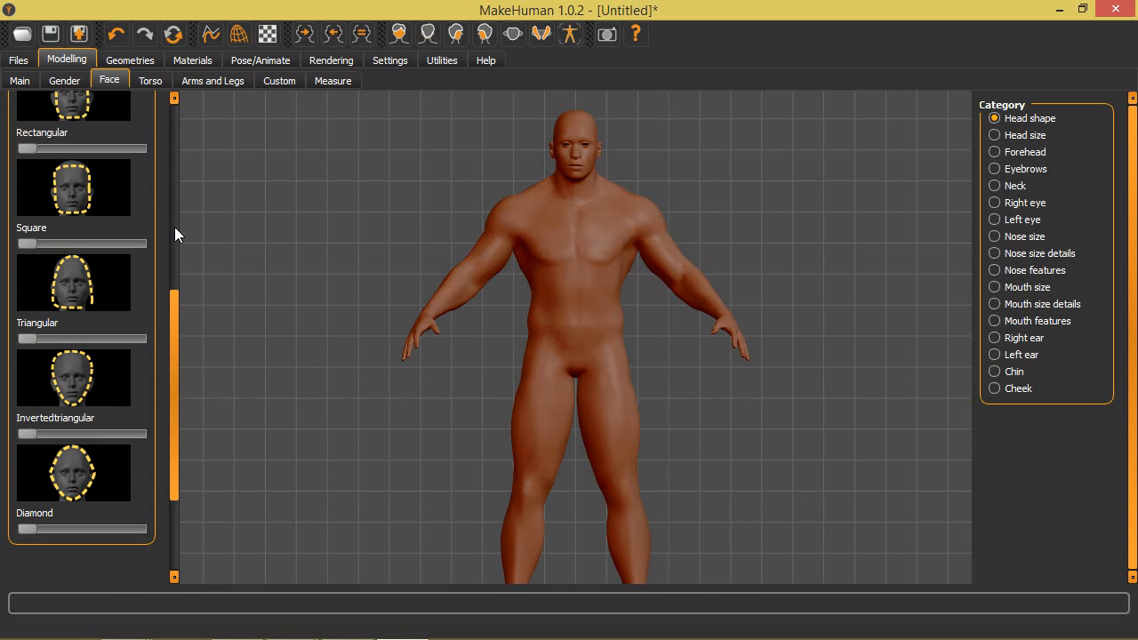
scroll(174, 156, up, 5)
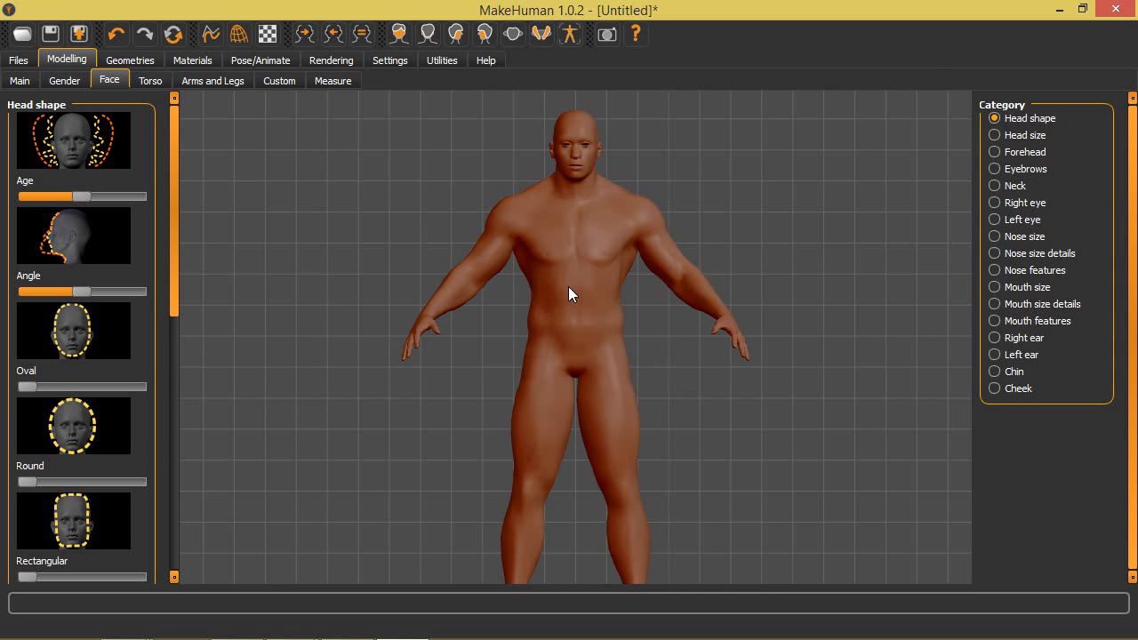
scroll(569, 287, up, 2)
scroll(569, 293, down, 3)
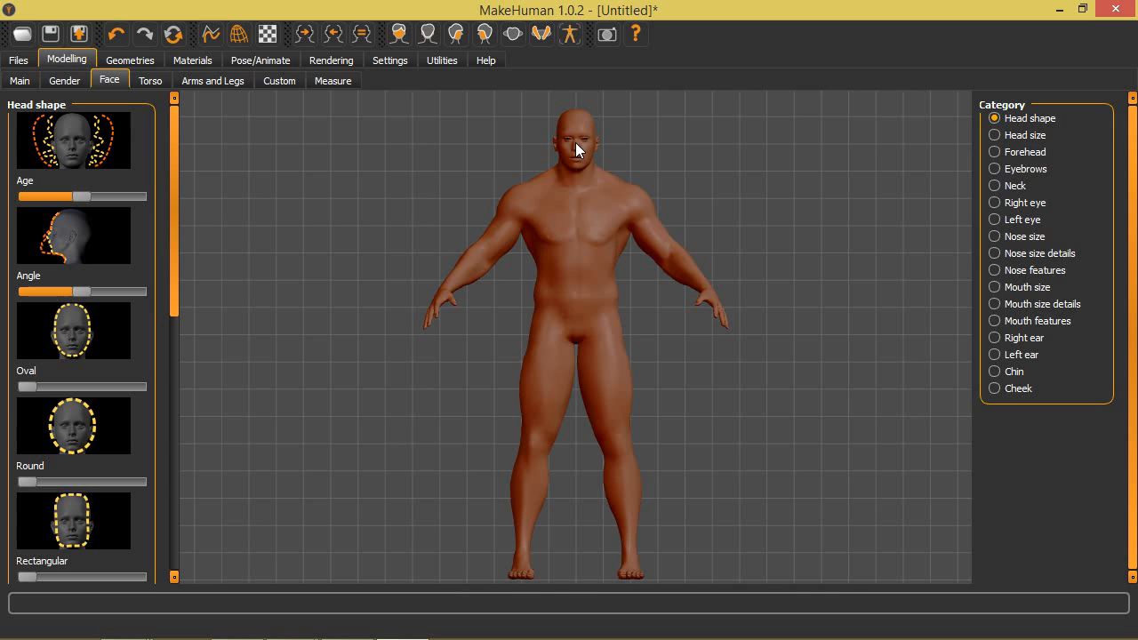
scroll(576, 149, up, 5)
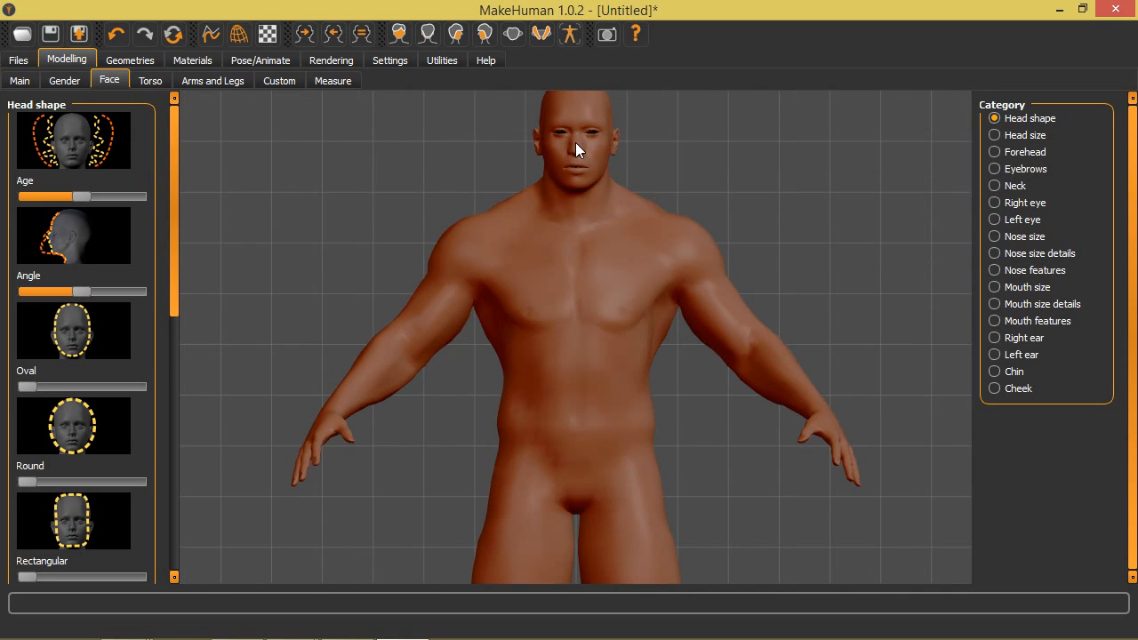
scroll(576, 142, up, 3)
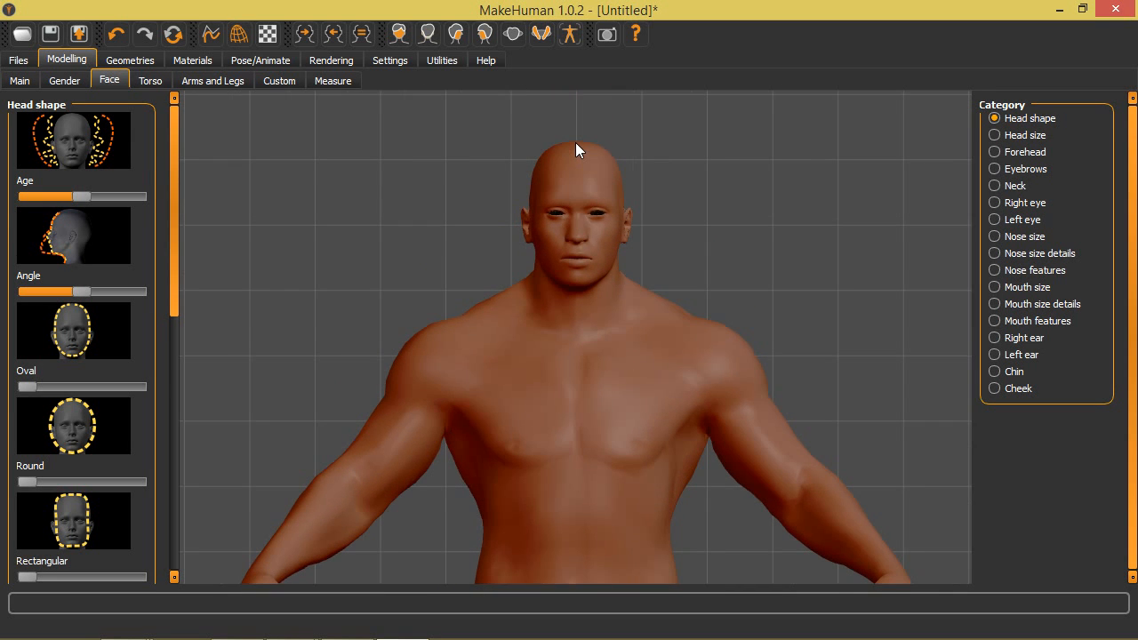
scroll(583, 224, up, 1)
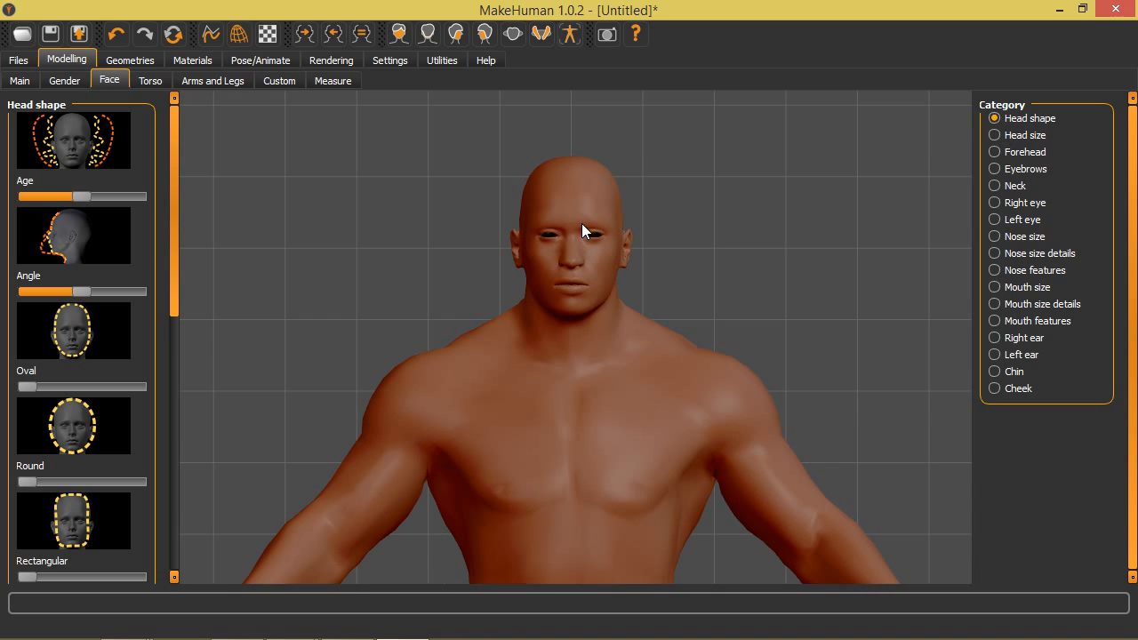
scroll(582, 271, up, 1)
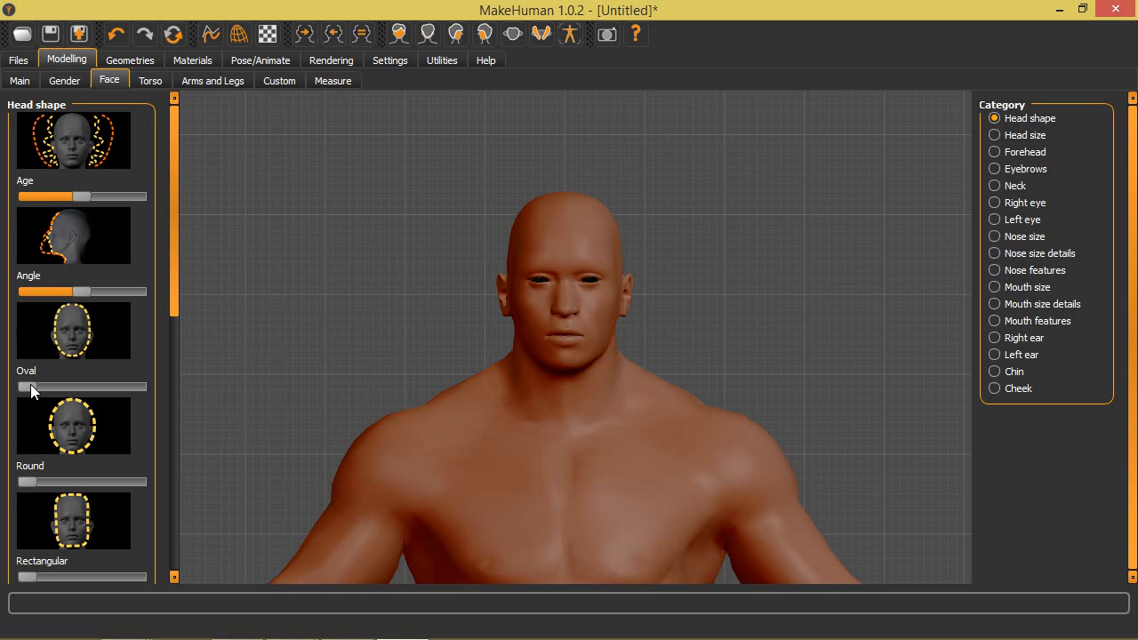
click(69, 387)
drag(71, 389, 37, 389)
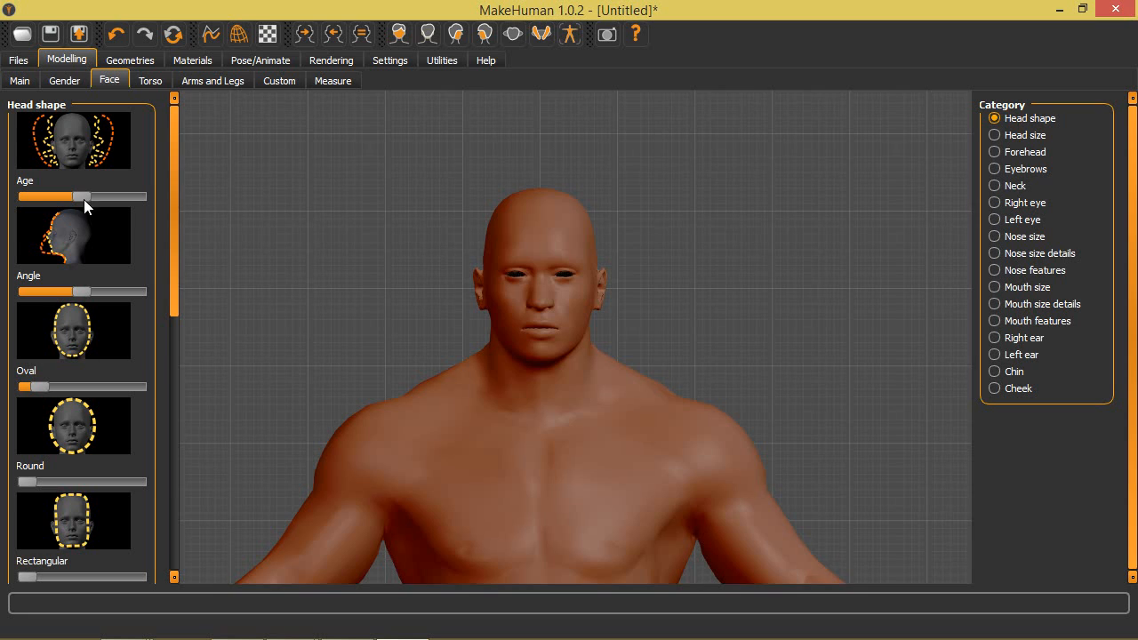
- Look through the modelling options for head size, right eye, torso, hip, and arms and legs
click(1025, 136)
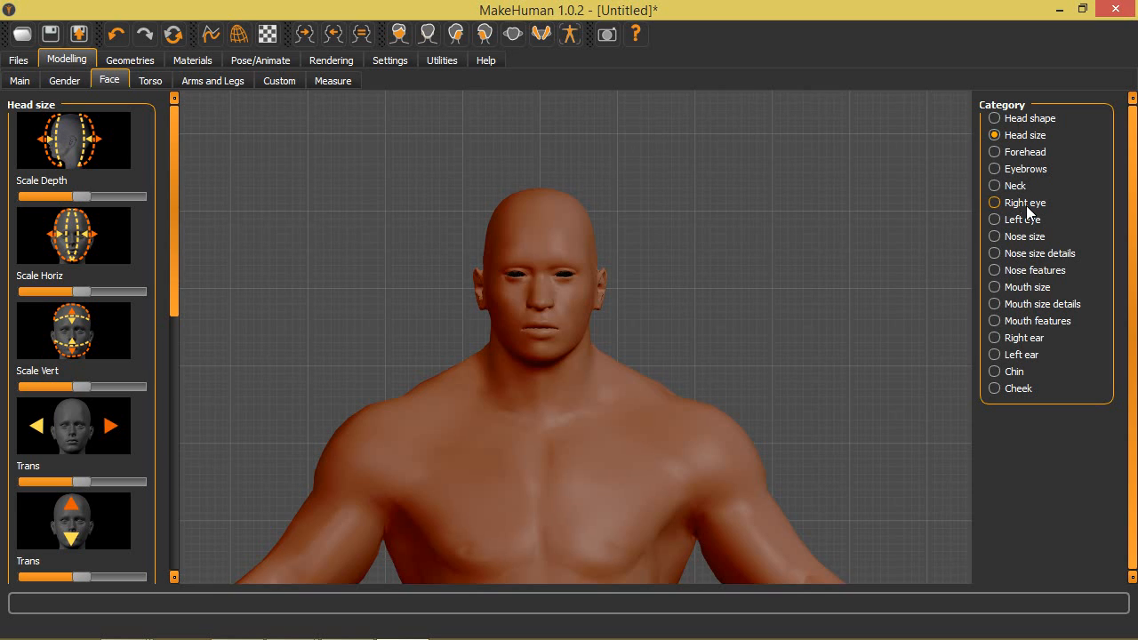
click(999, 204)
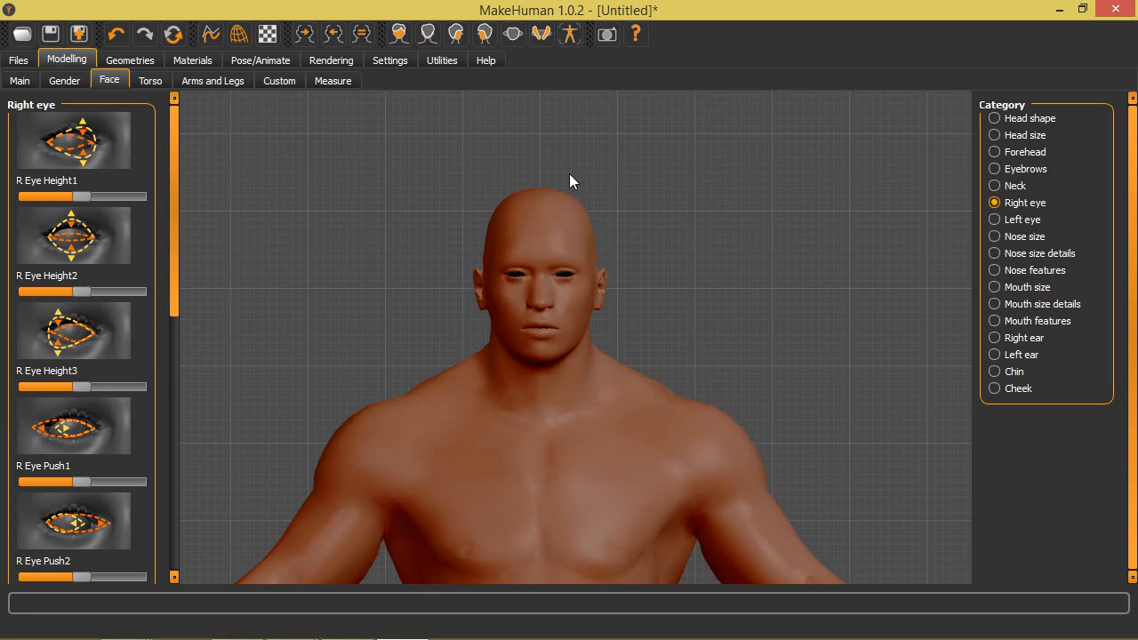
click(151, 82)
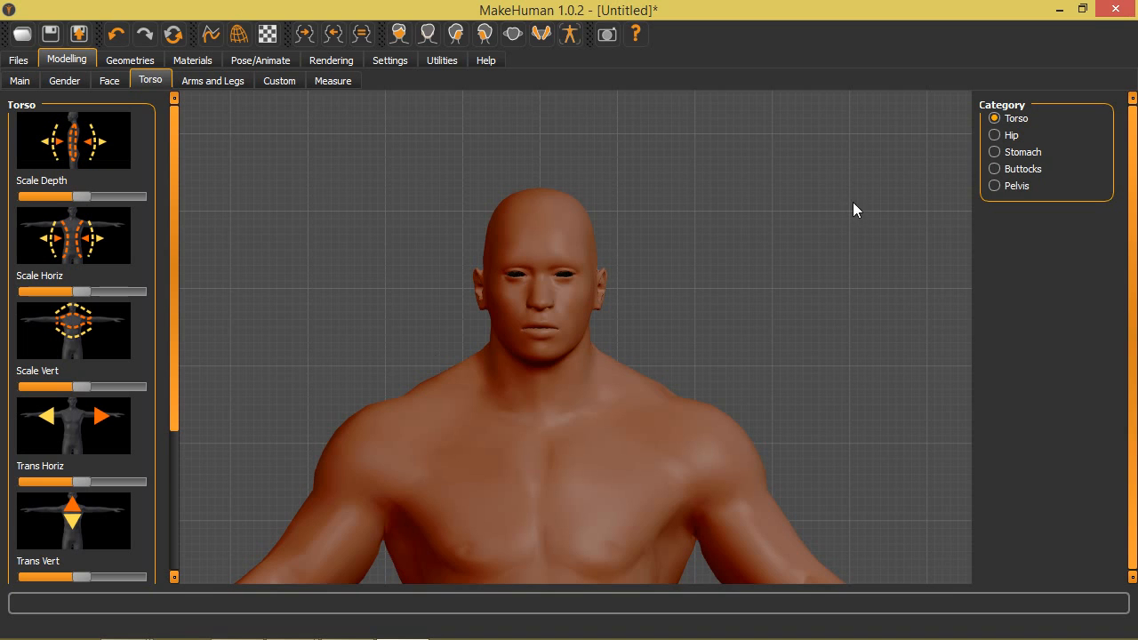
click(1012, 136)
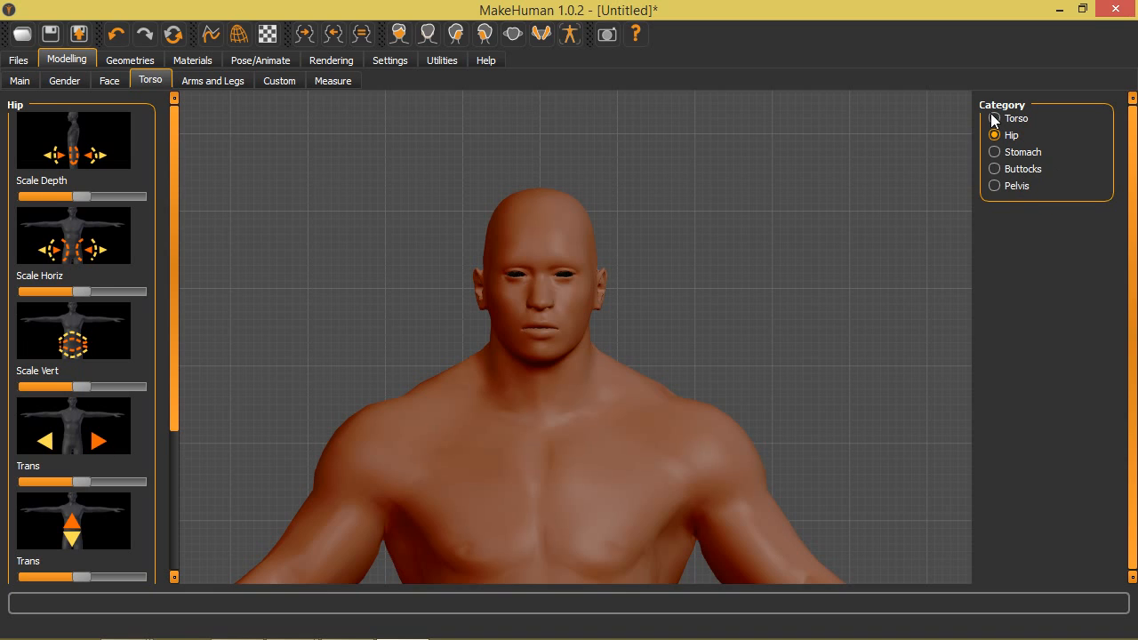
click(219, 82)
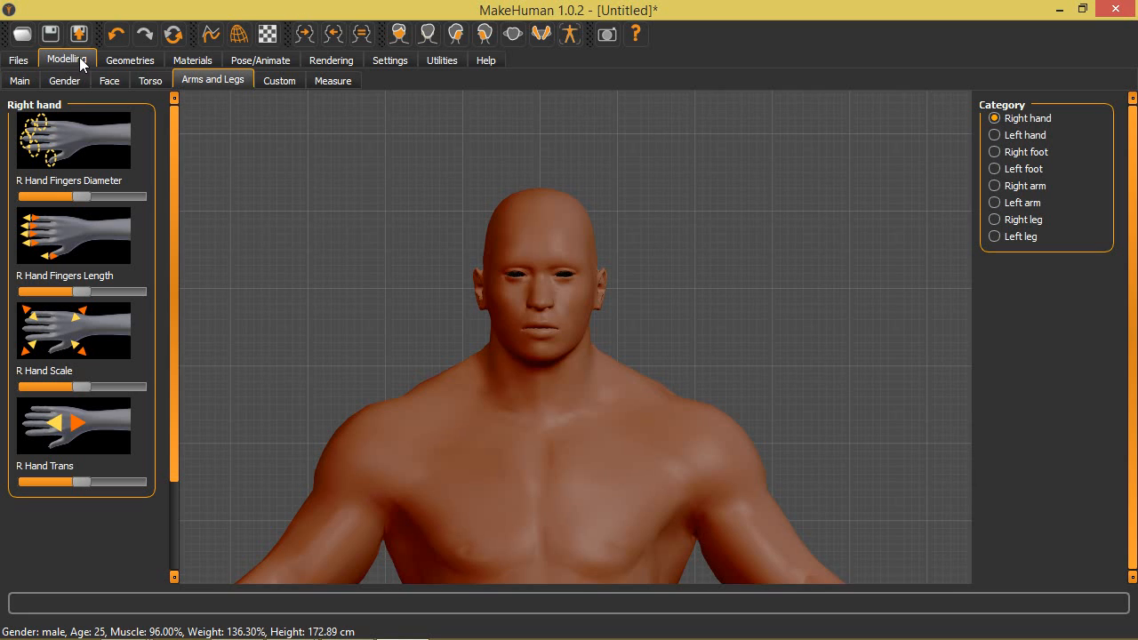
- Add the teeth_base teeth geometry to the figure
click(139, 62)
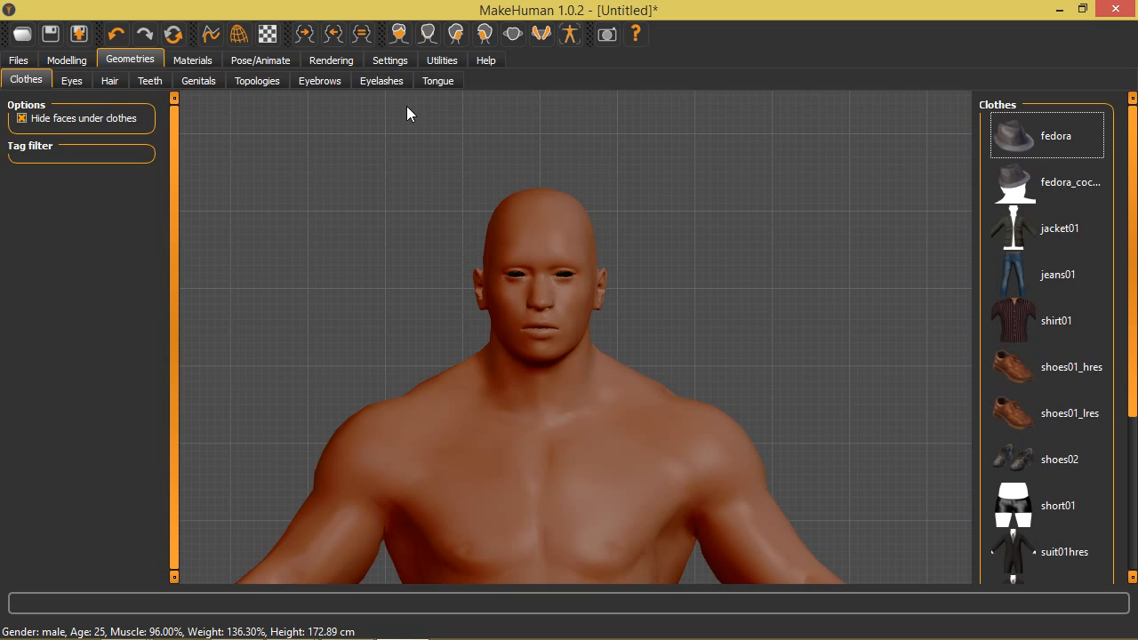
click(148, 84)
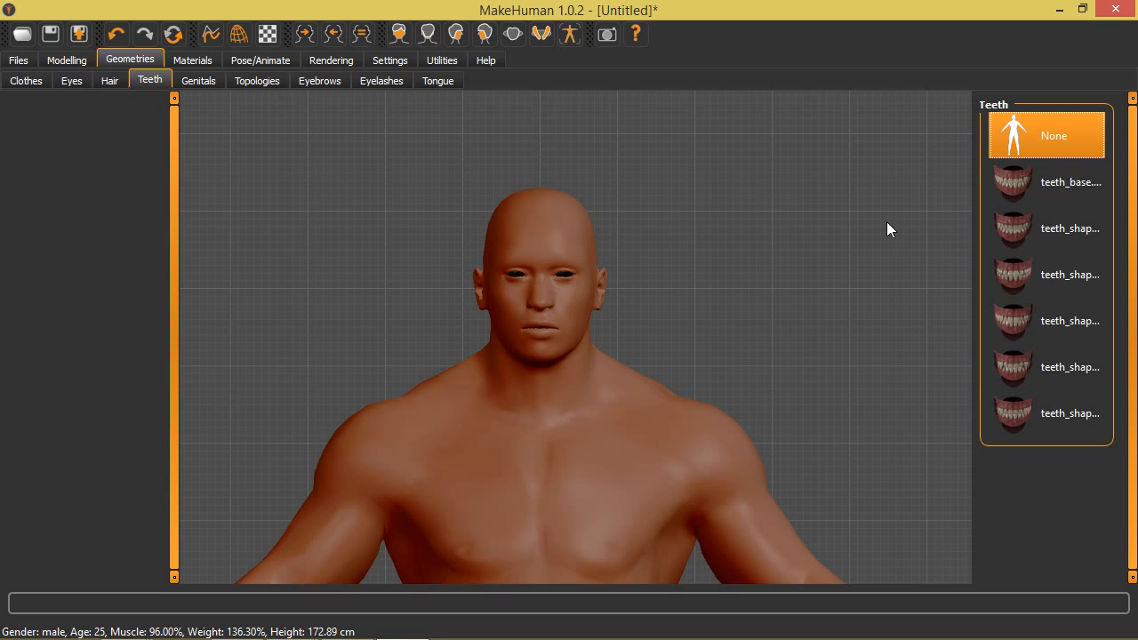
click(1034, 188)
click(1047, 196)
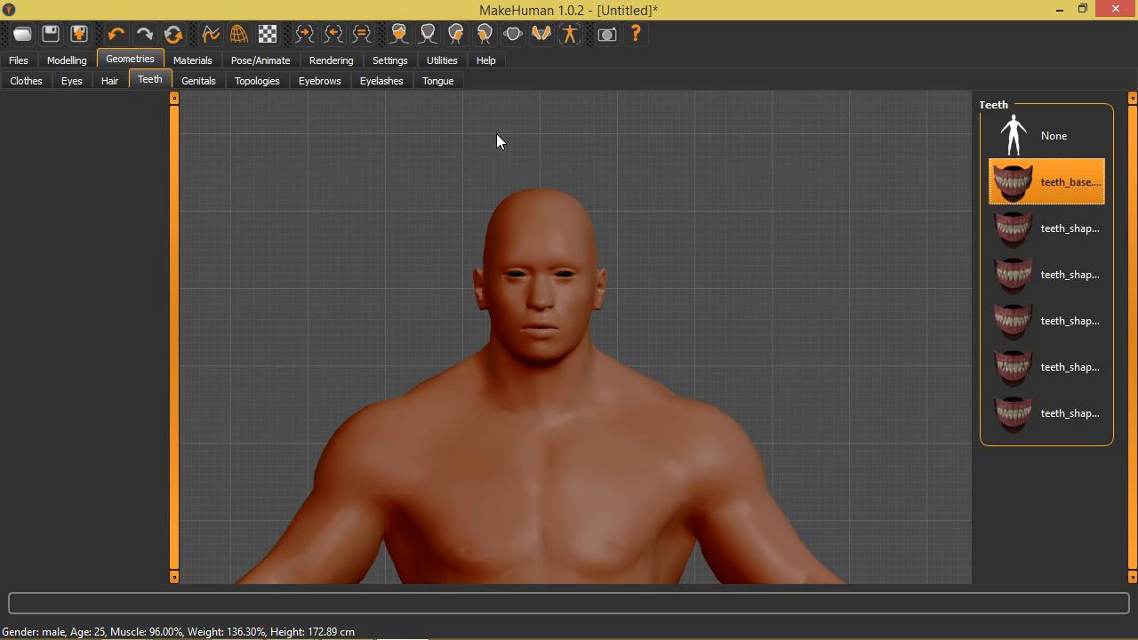
- Add the tongue01 tongue geometry to the figure
click(435, 84)
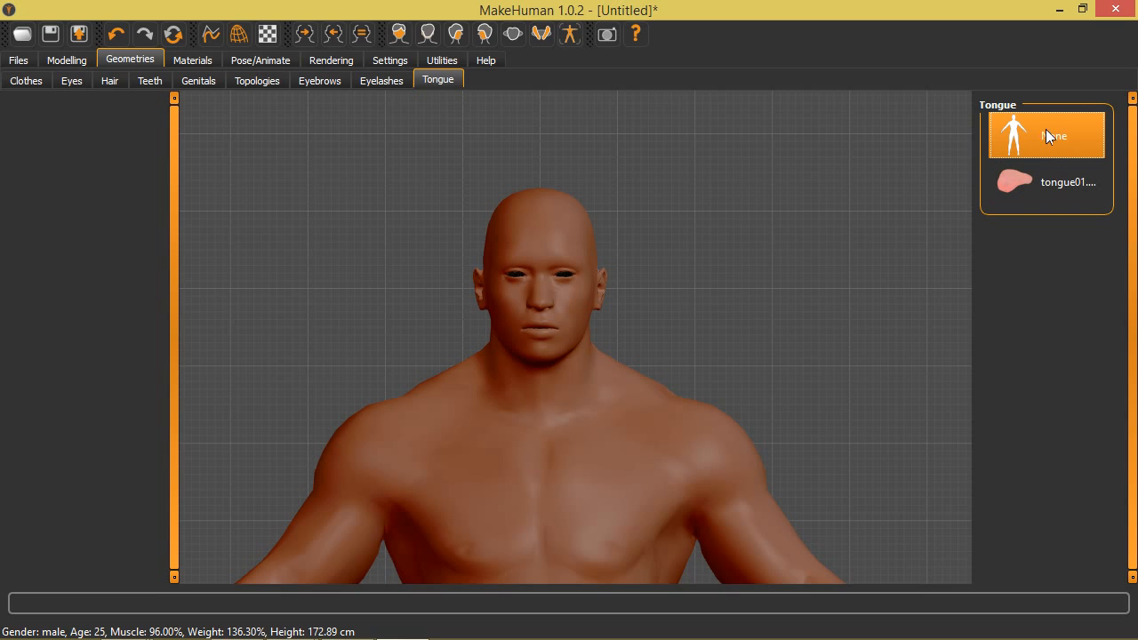
click(1052, 181)
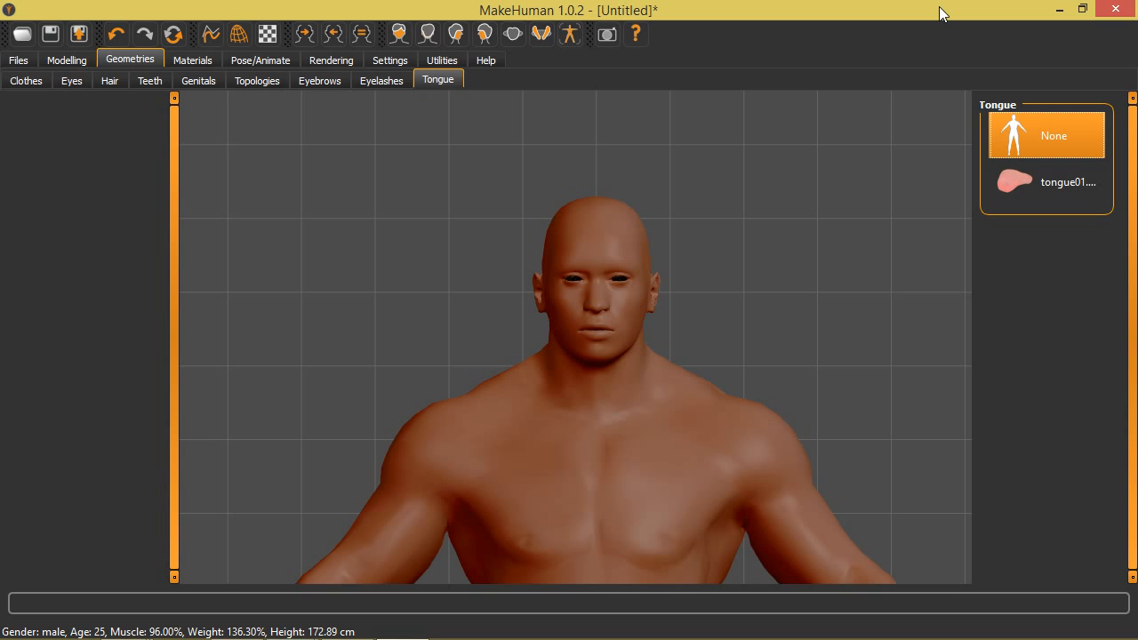
click(1057, 181)
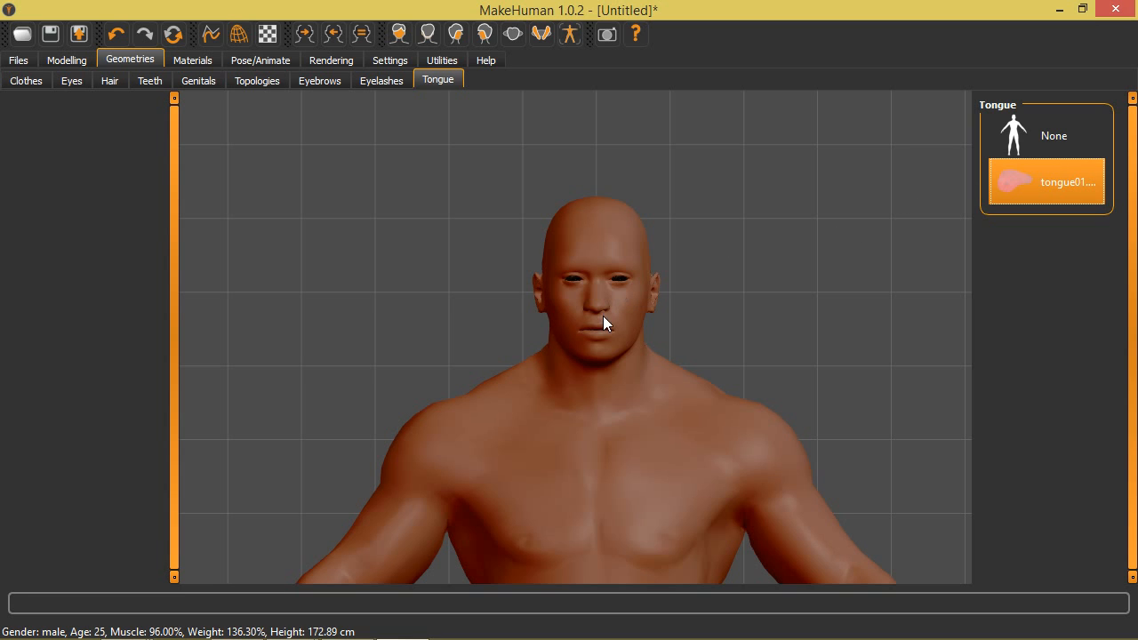
- Dress the figure in the jacket01 jacket and the jeans01 trousers
scroll(604, 250, down, 5)
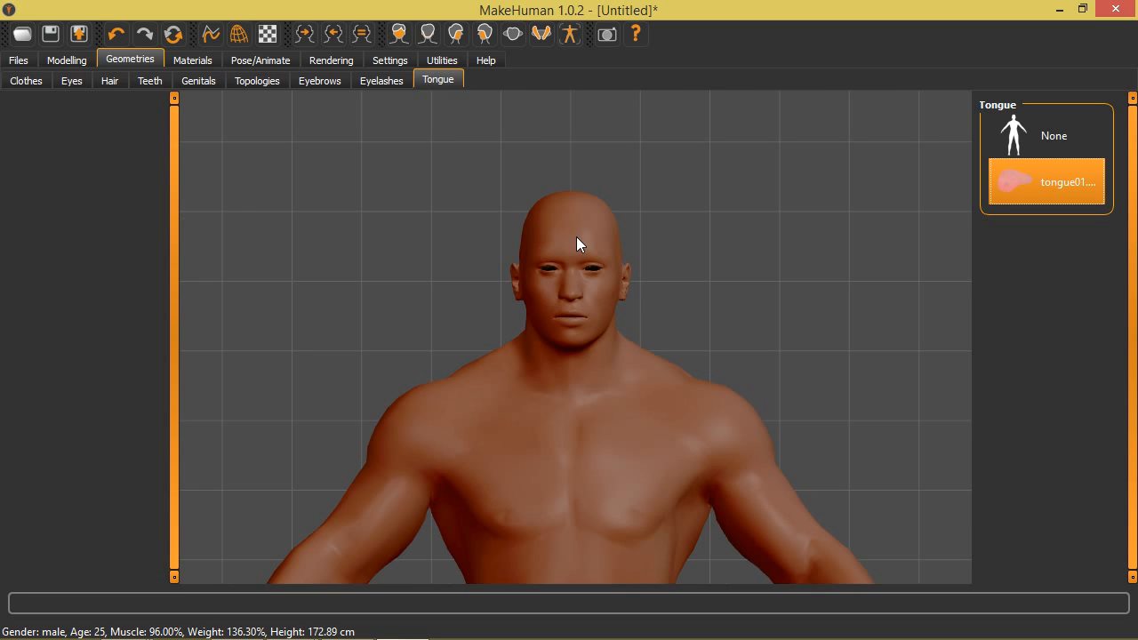
scroll(567, 169, down, 5)
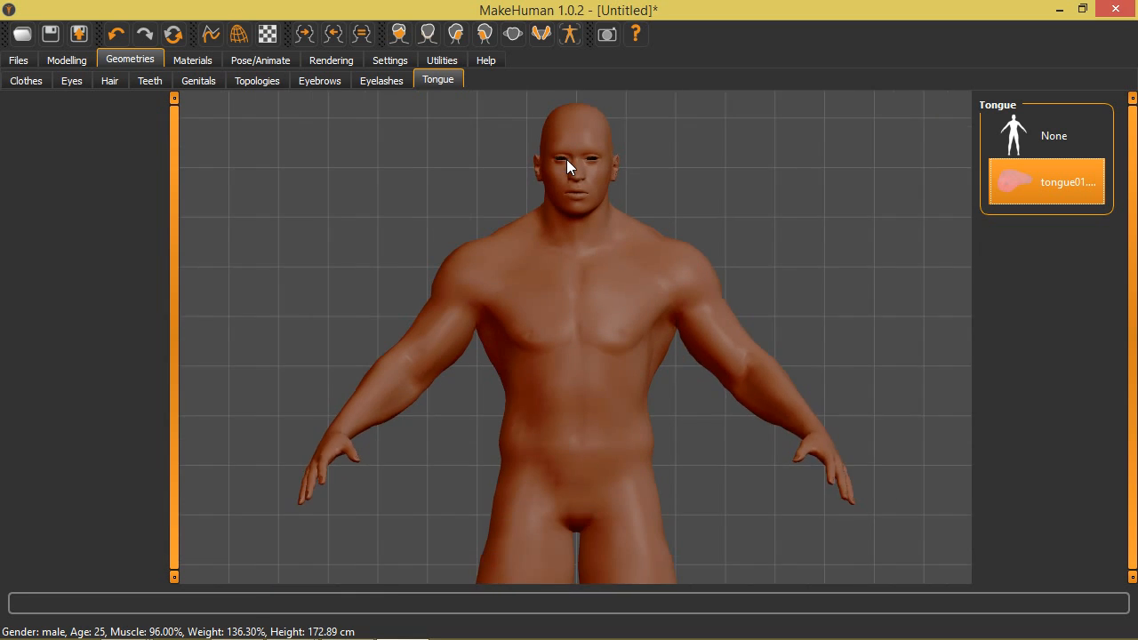
scroll(588, 135, down, 4)
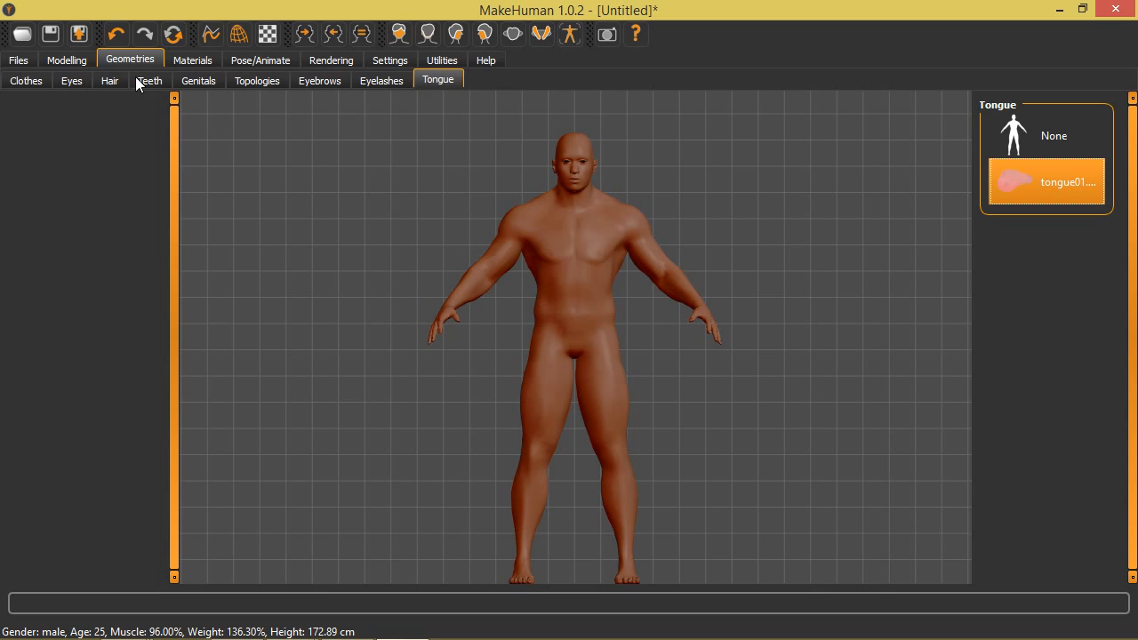
click(27, 81)
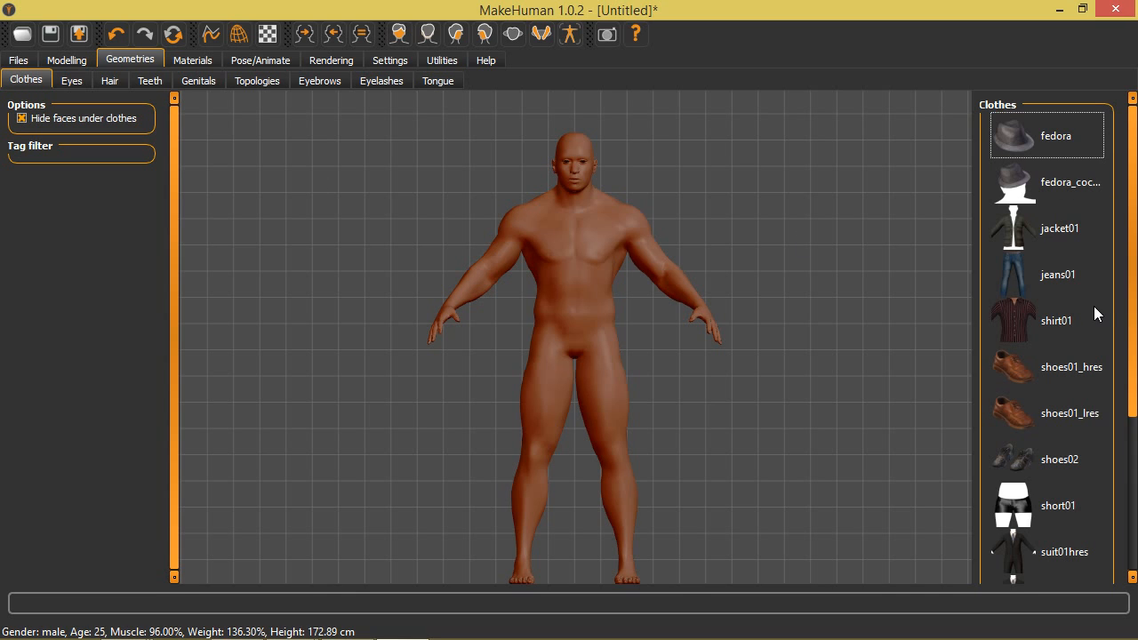
click(1033, 226)
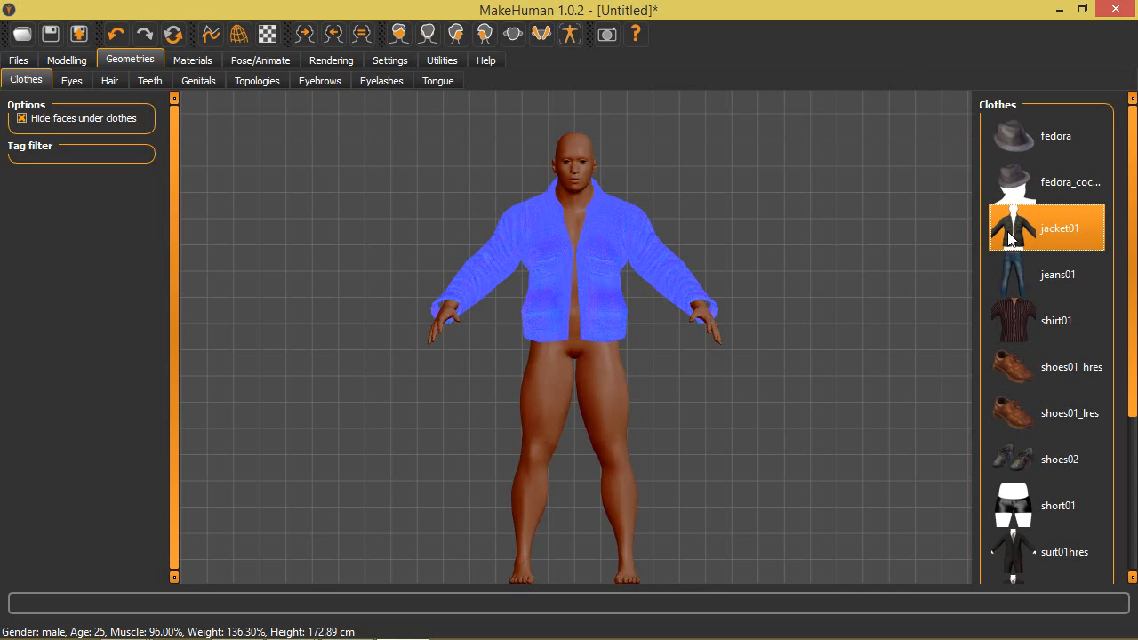
click(1049, 281)
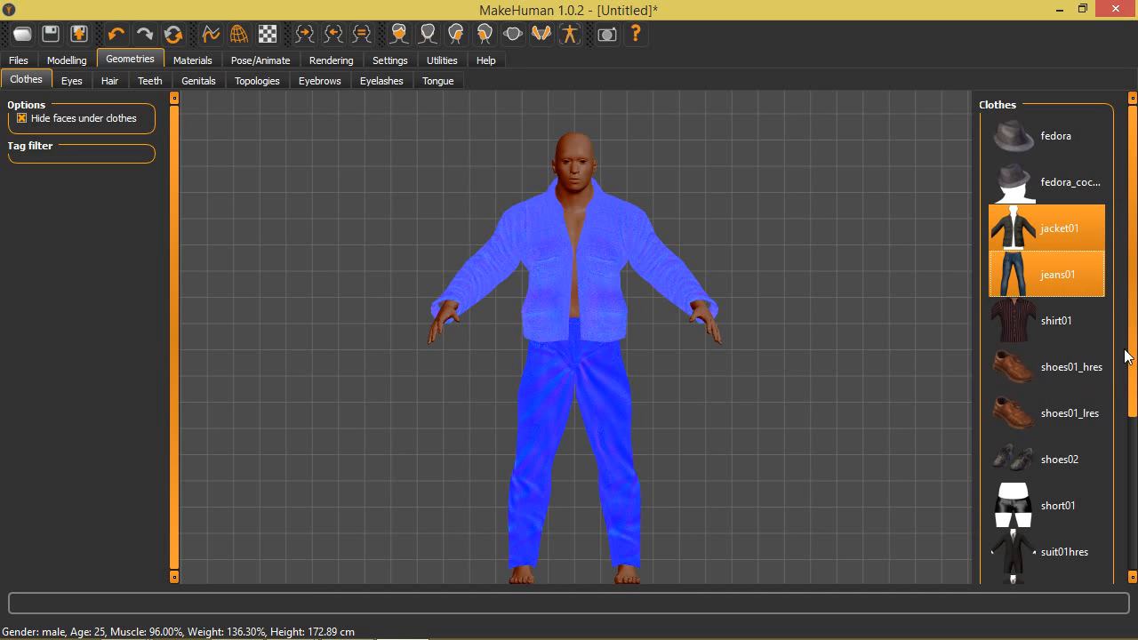
- Put the shoes01_lres shoes on the figure
scroll(1135, 382, down, 1)
scroll(1136, 382, down, 5)
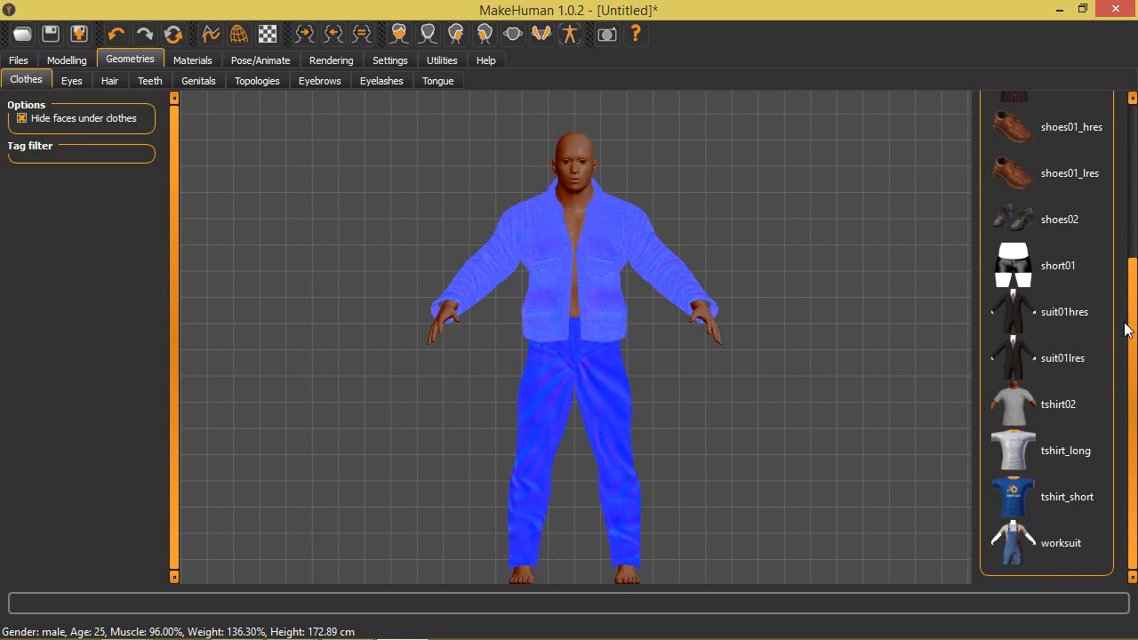
click(1065, 167)
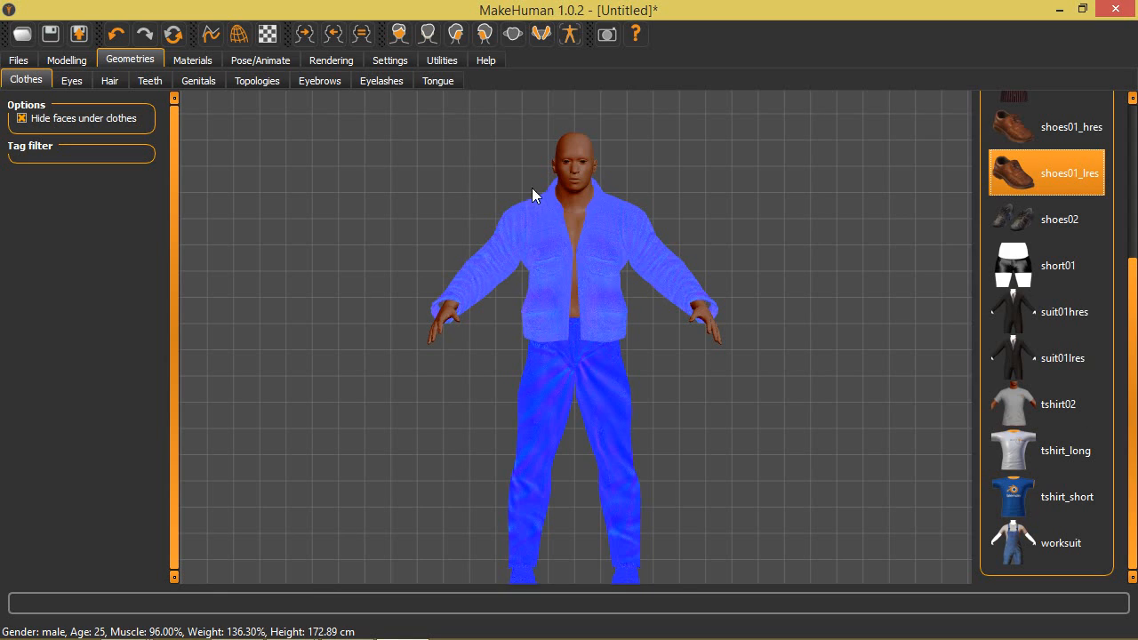
- Give the figure the mhair02 hairstyle and check it from a slightly rotated view
click(112, 81)
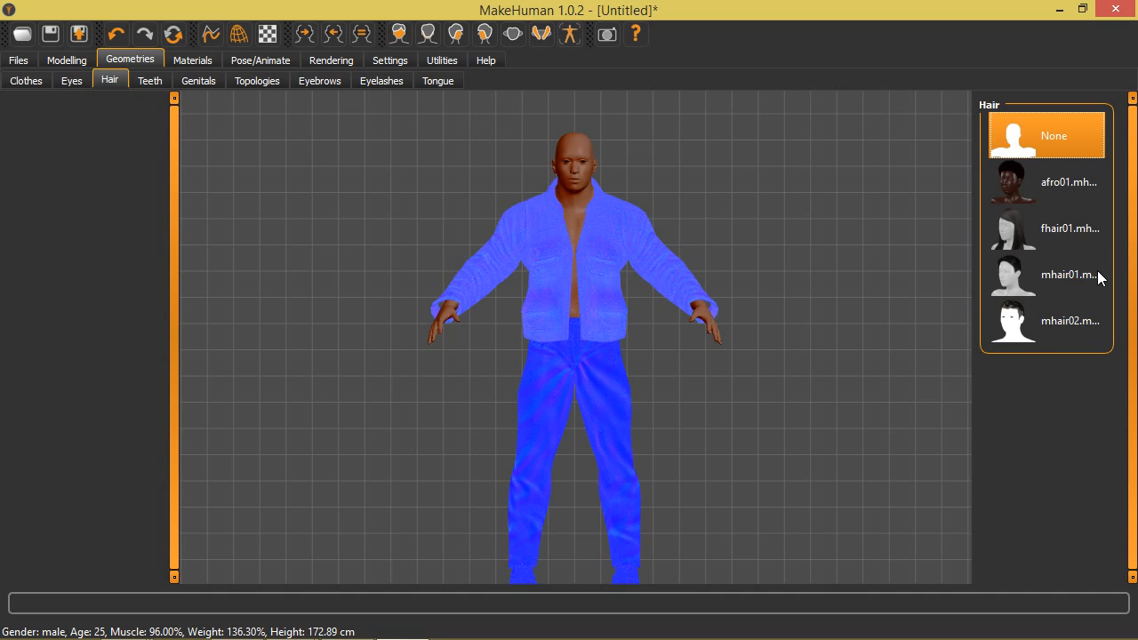
click(1070, 320)
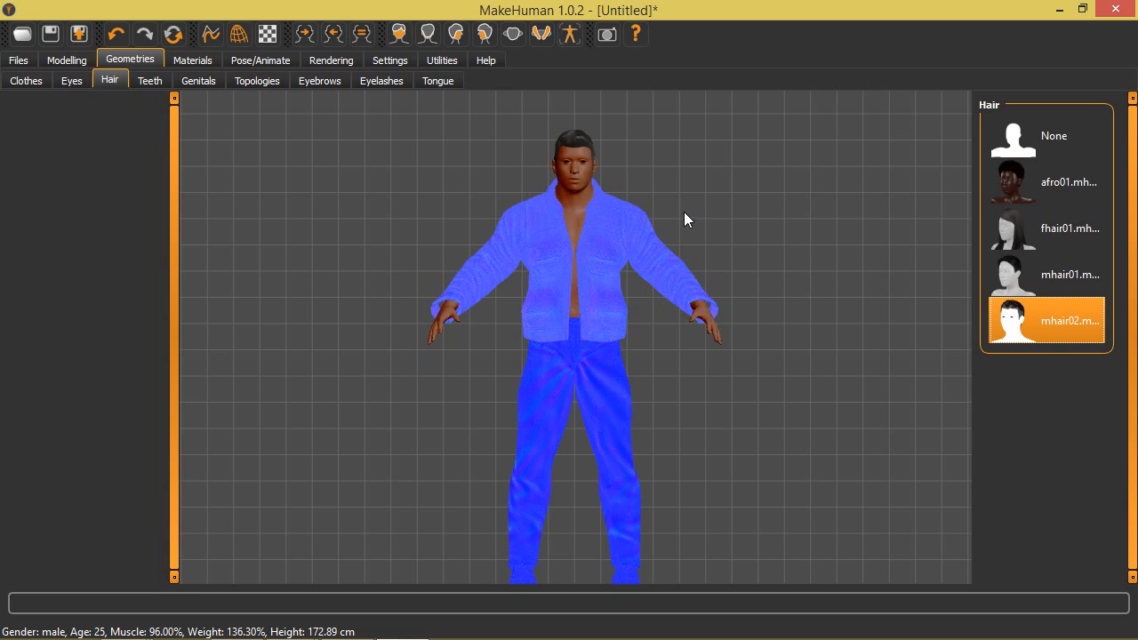
drag(491, 289, 694, 218)
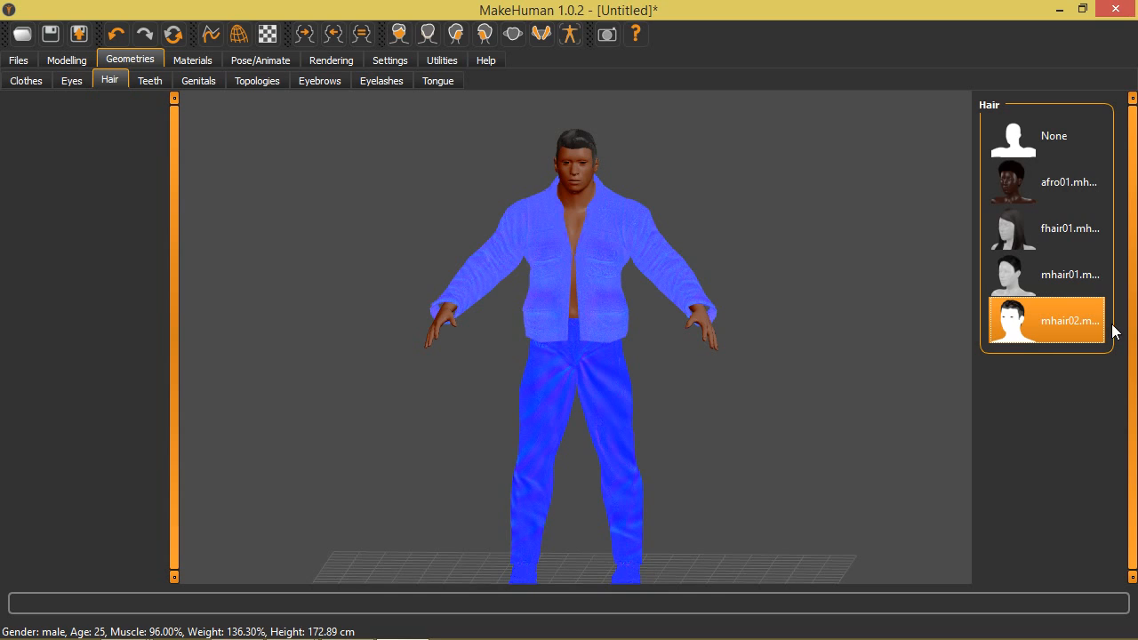
- Compare the male1591 and proxy741 topologies with the default mesh in wireframe, then restore the None topology and shaded display
click(257, 80)
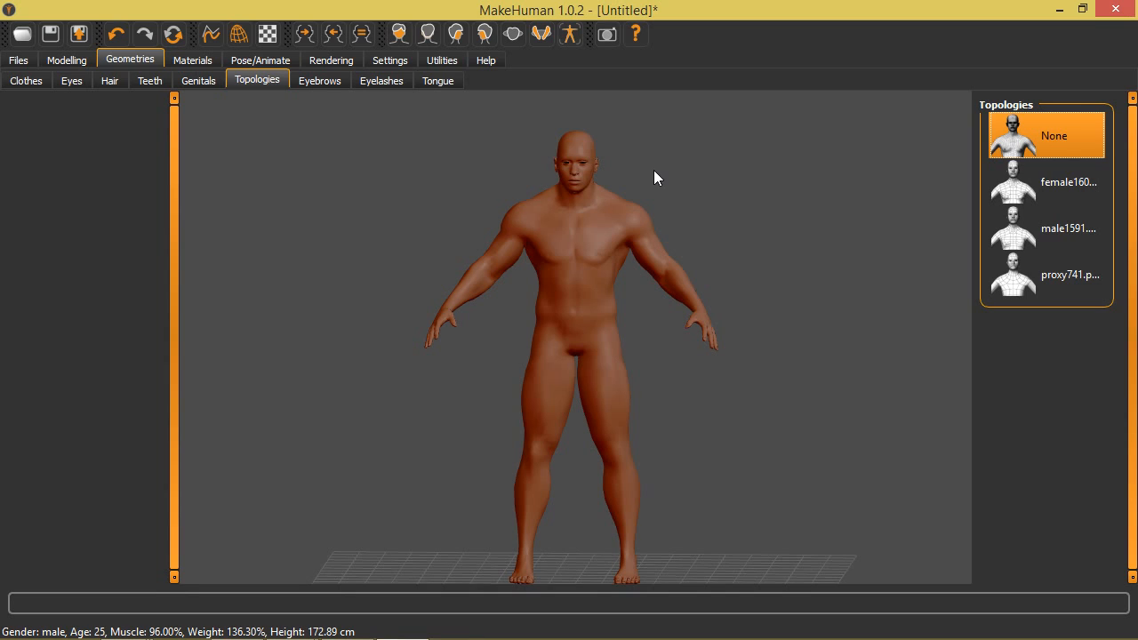
click(238, 33)
click(242, 36)
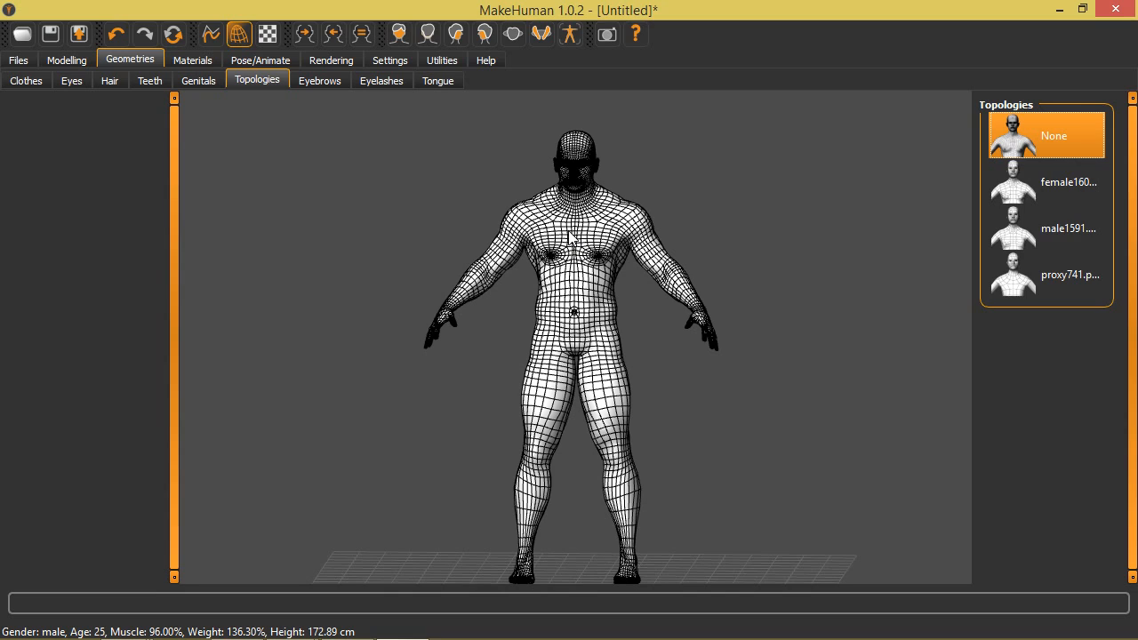
click(1067, 230)
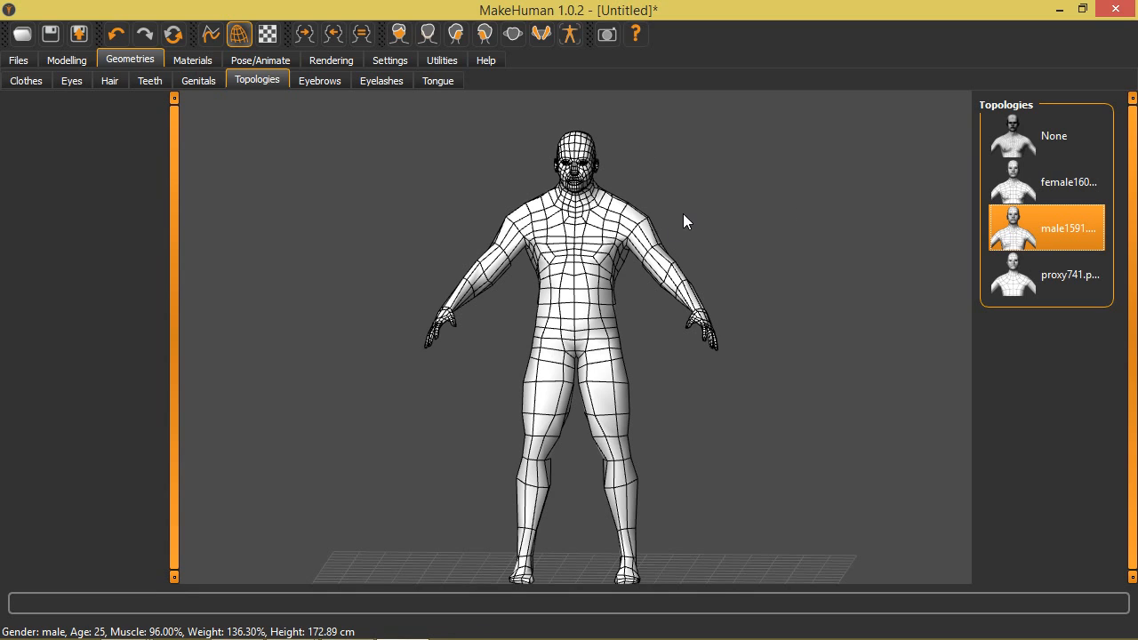
click(1045, 277)
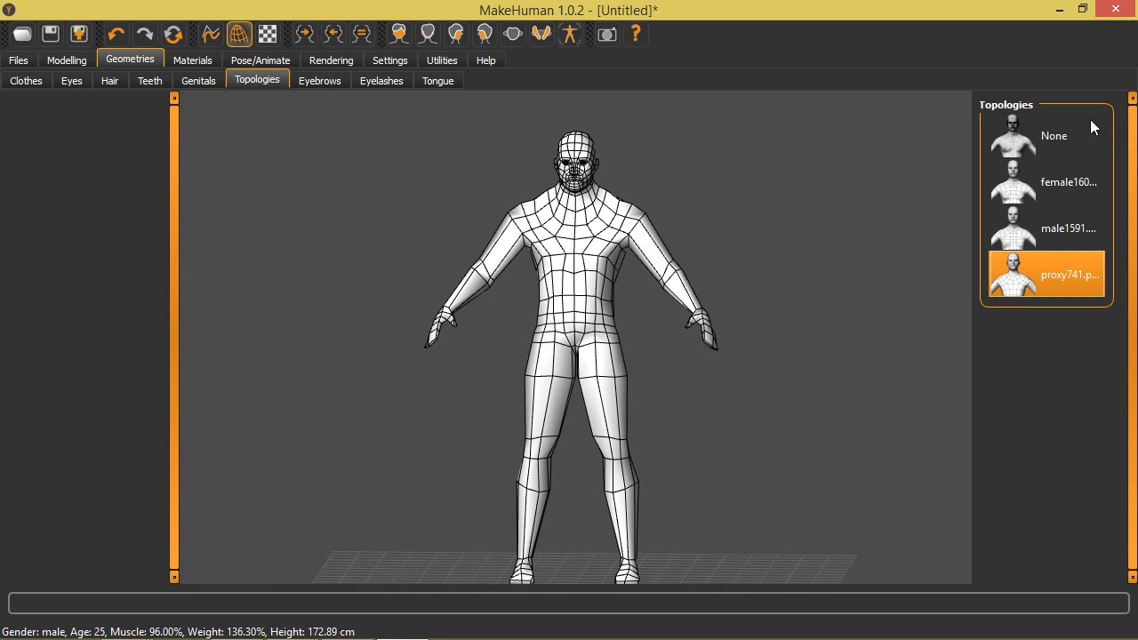
click(1042, 136)
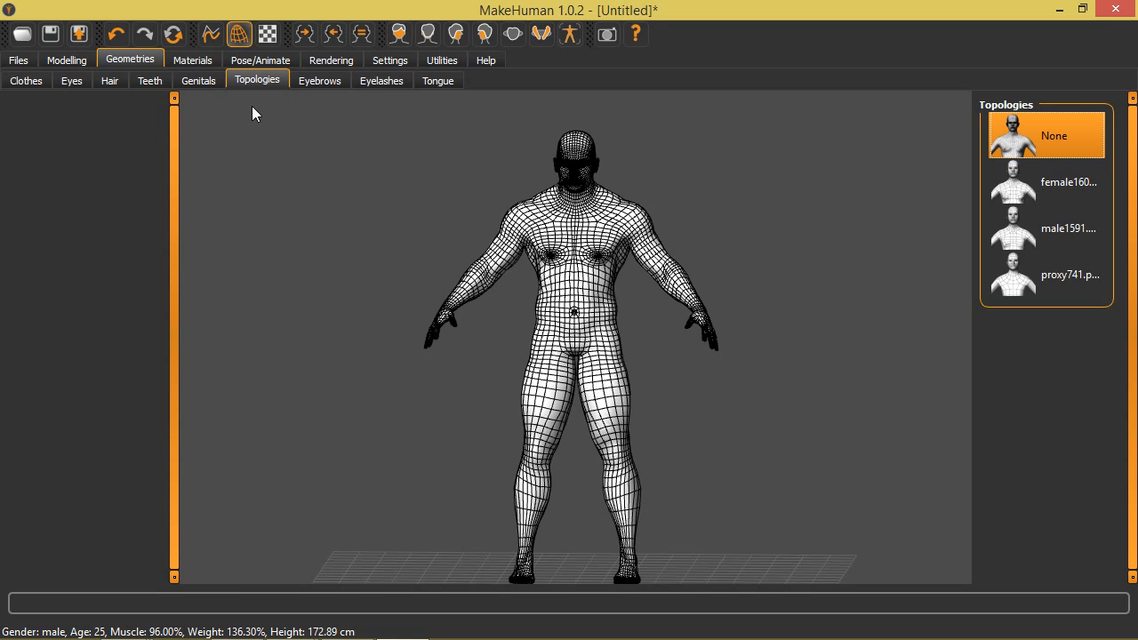
click(237, 37)
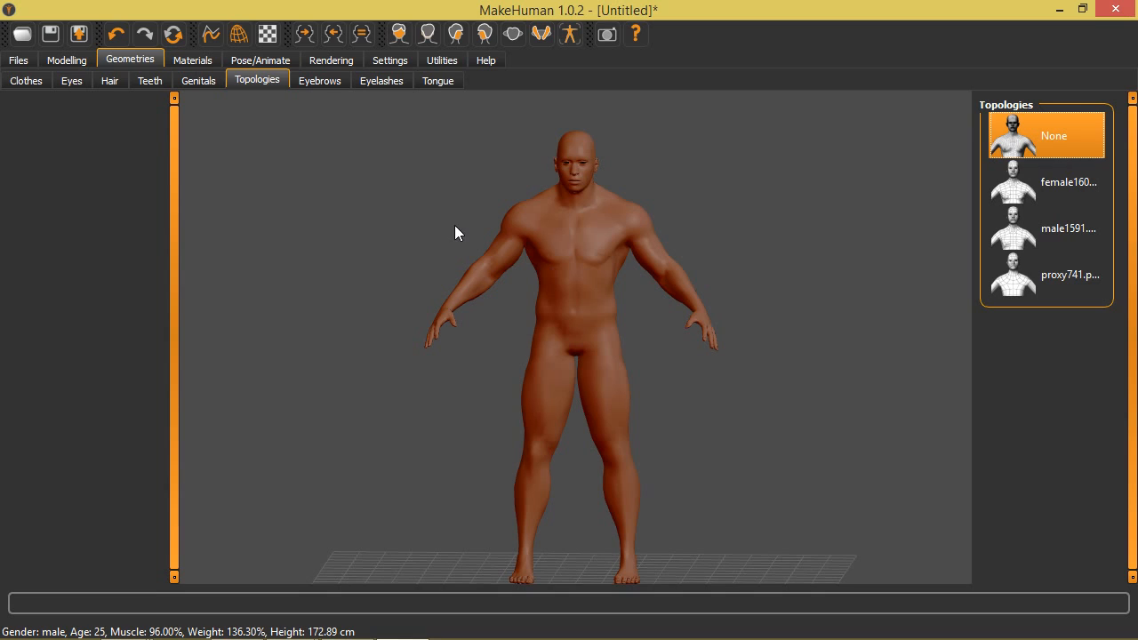
- Open the export settings and set the mesh format to Blender exchange (mhx)
click(78, 34)
click(78, 34)
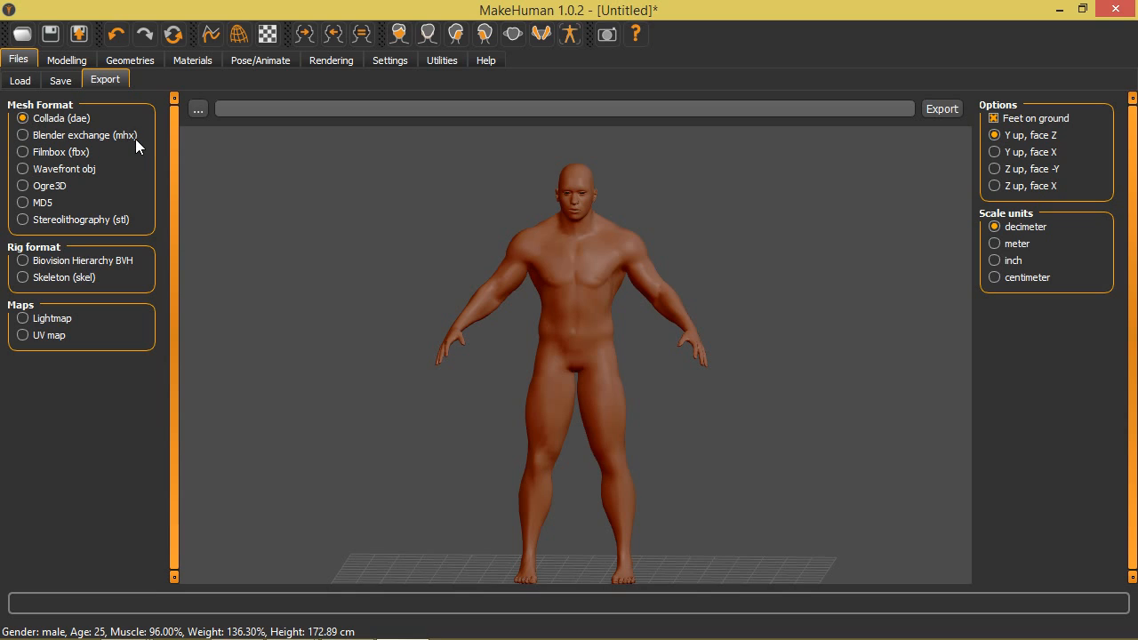
click(23, 136)
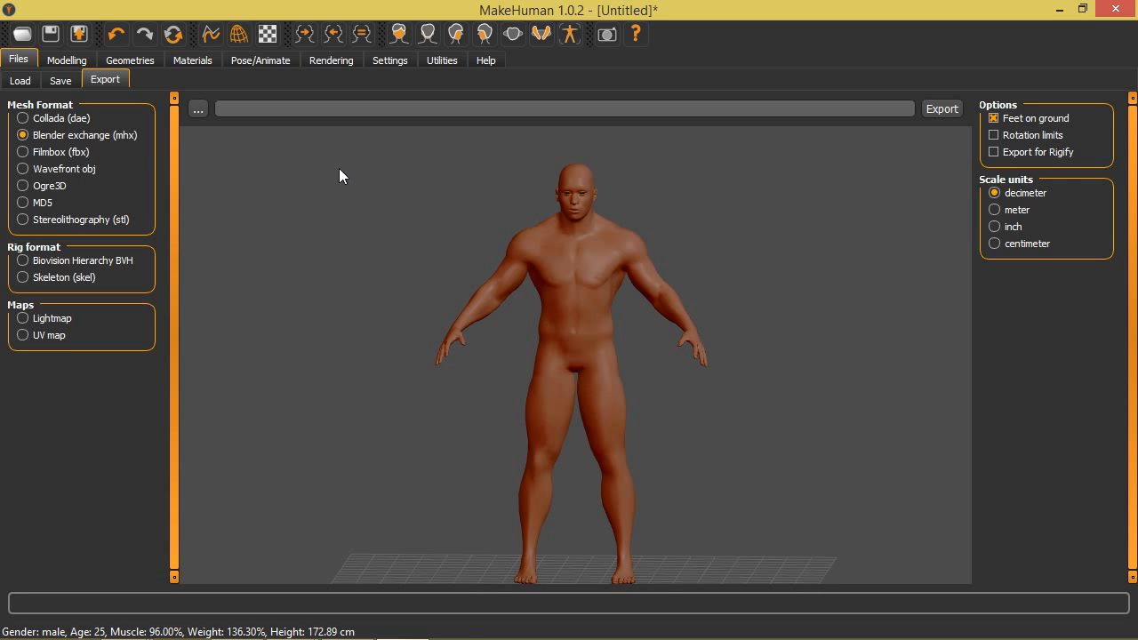
- Create a folder named "new make human save" inside the makehuman v1 folder and open it as the export destination
click(198, 109)
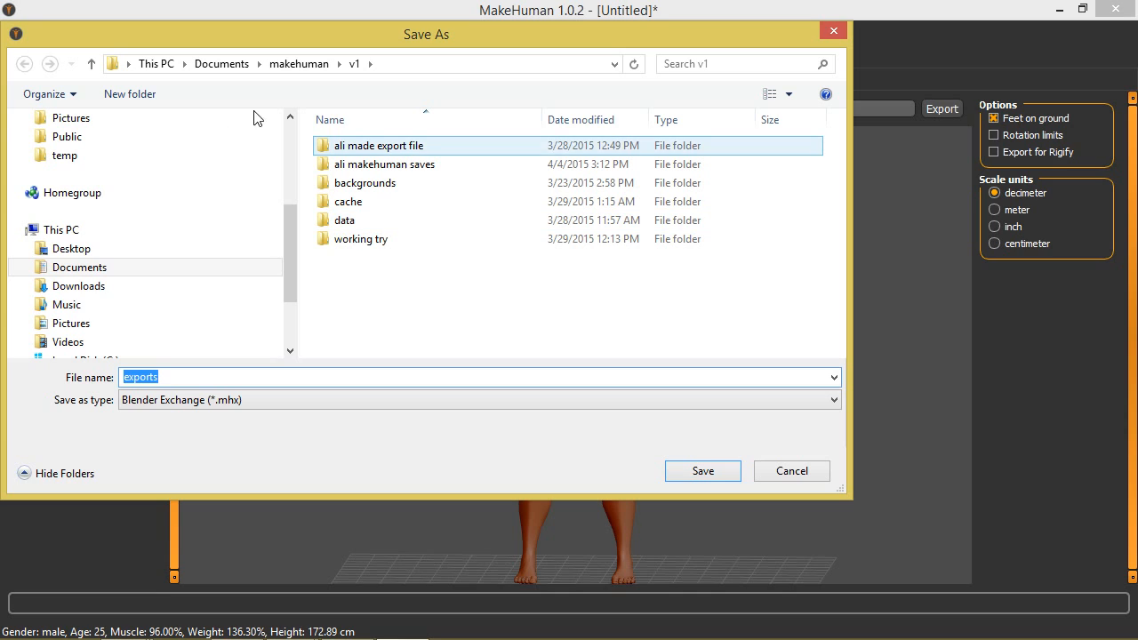
click(145, 101)
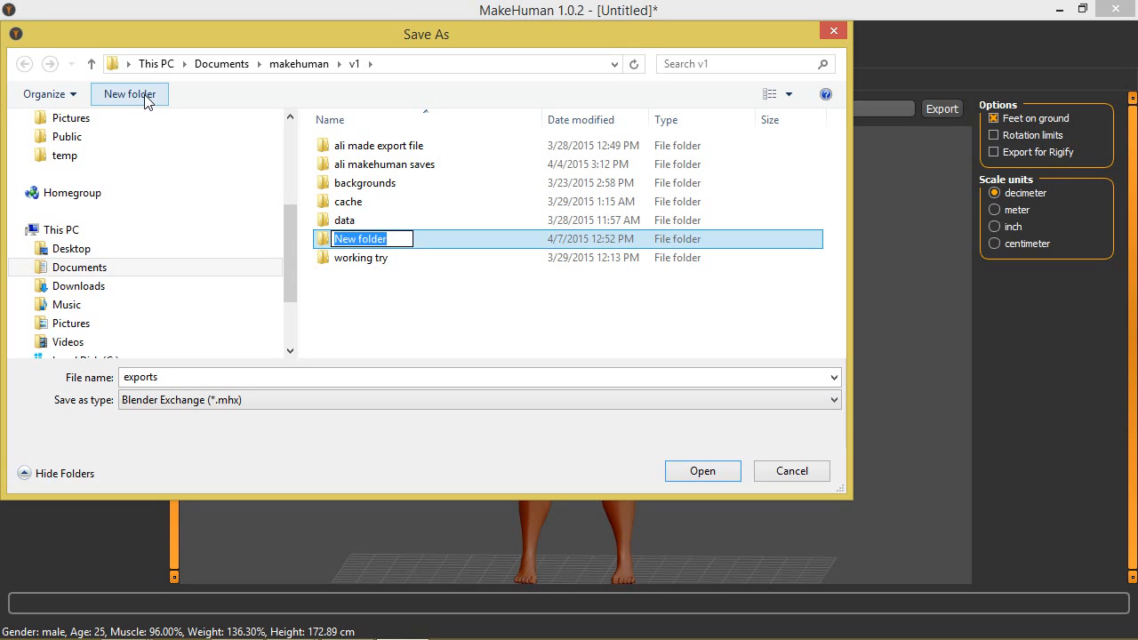
text(new mak)
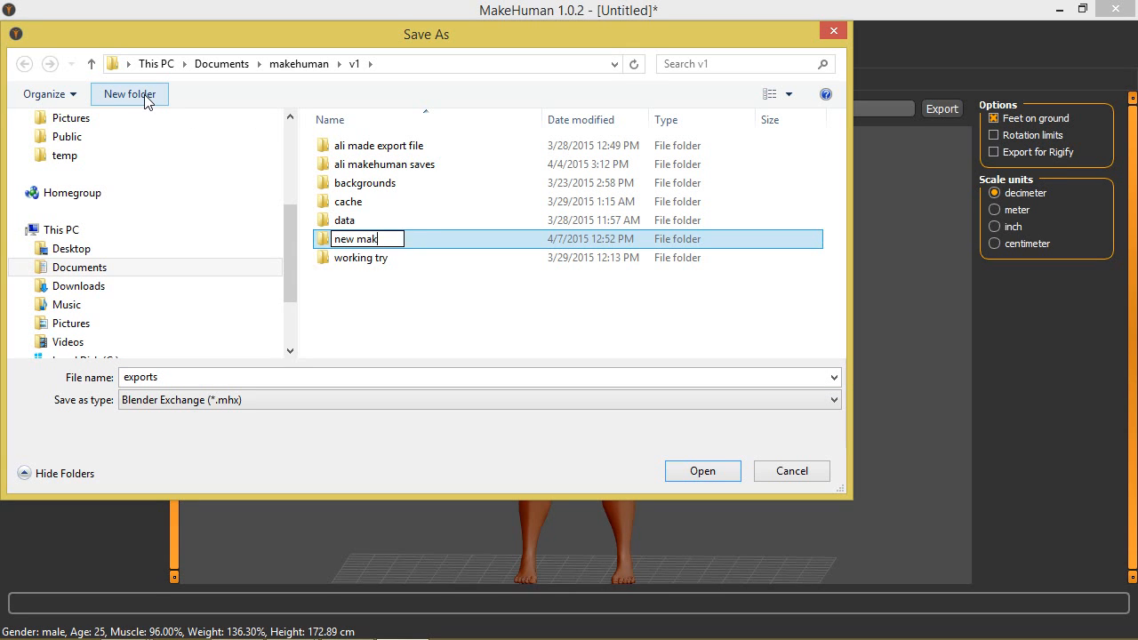
text(e human )
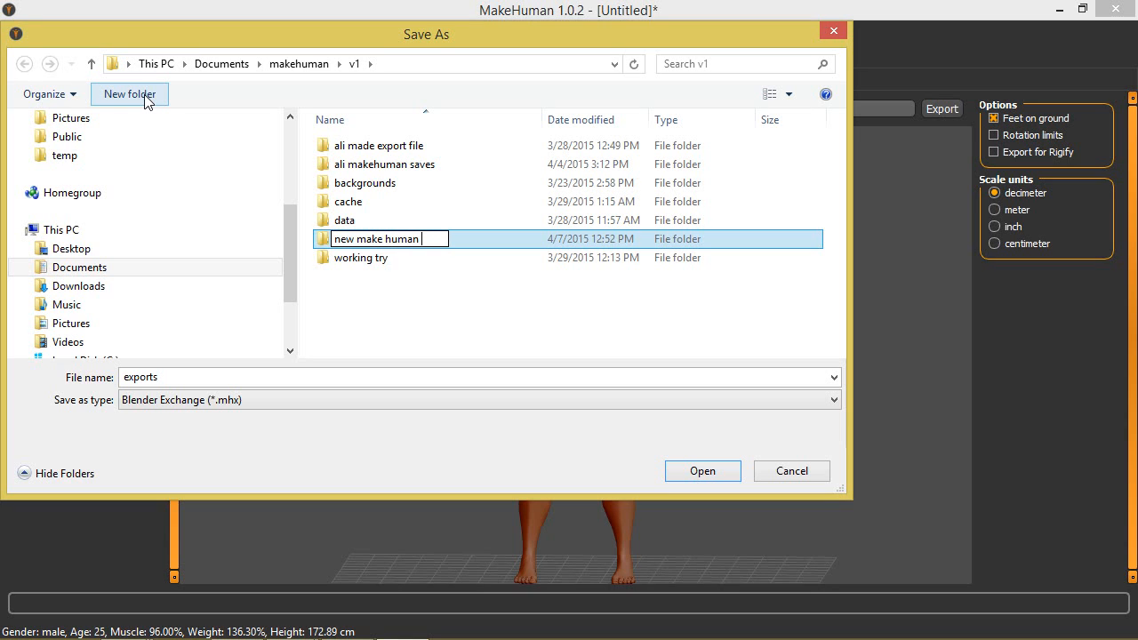
text(save)
key(Return)
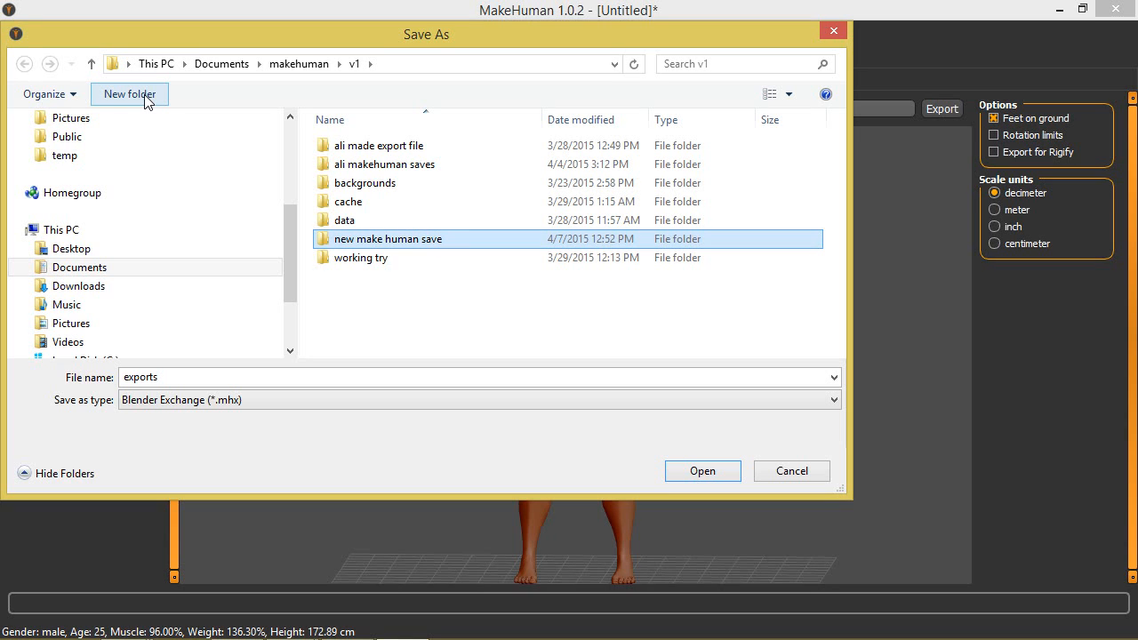
double_click(400, 239)
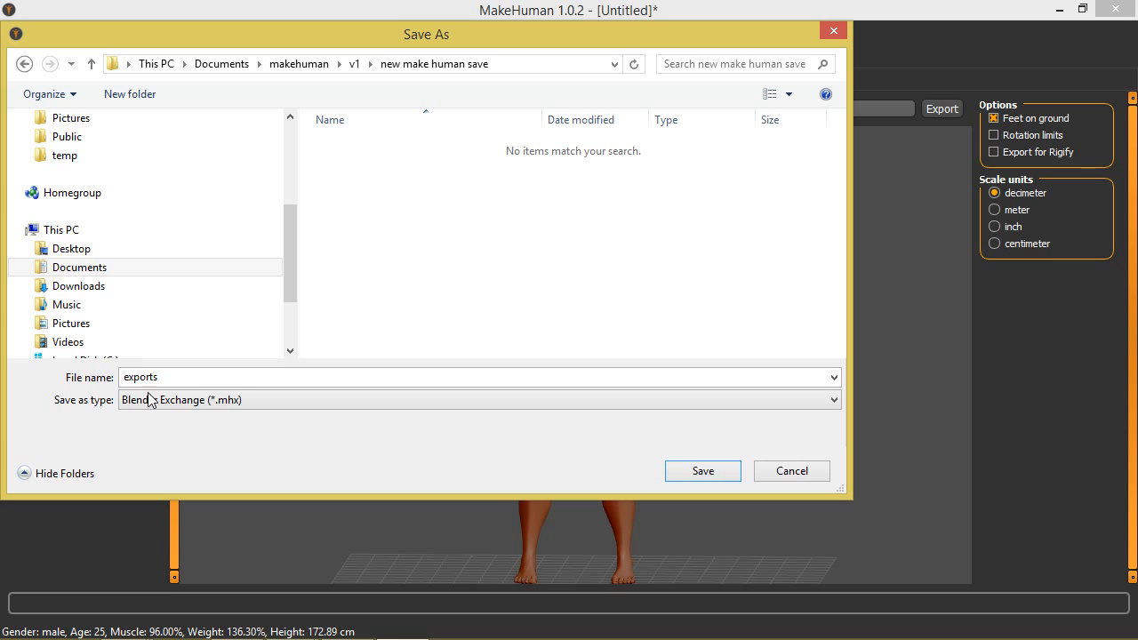
- Export the character under the file name "make human blender tutorial 1" and close the export notice
double_click(142, 377)
text(make human )
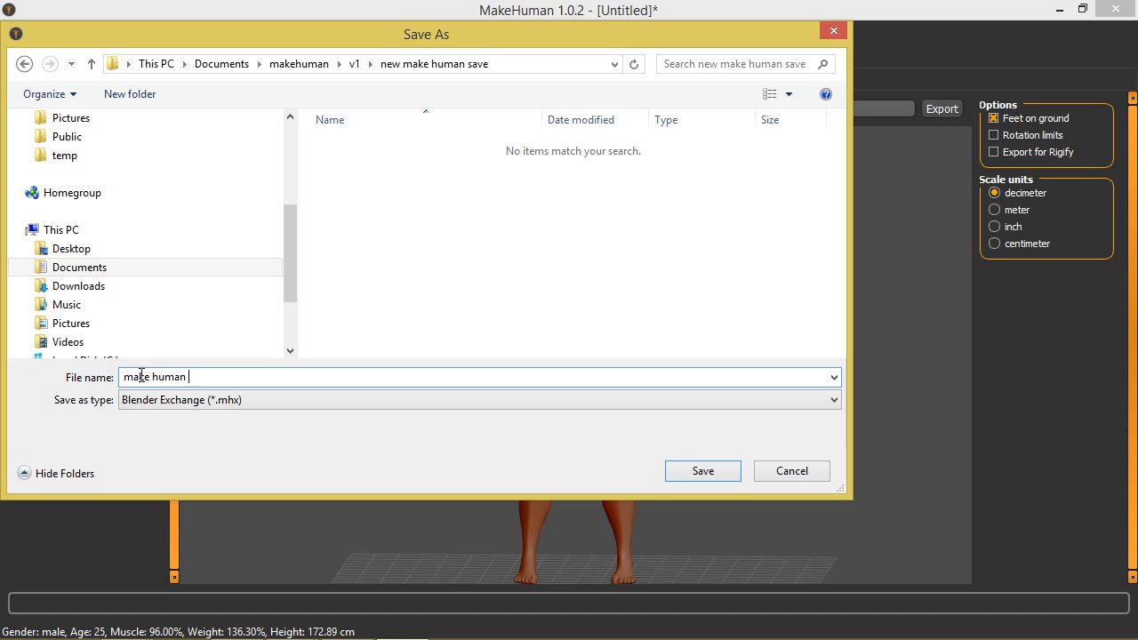
text(blender tutorial 1)
click(725, 468)
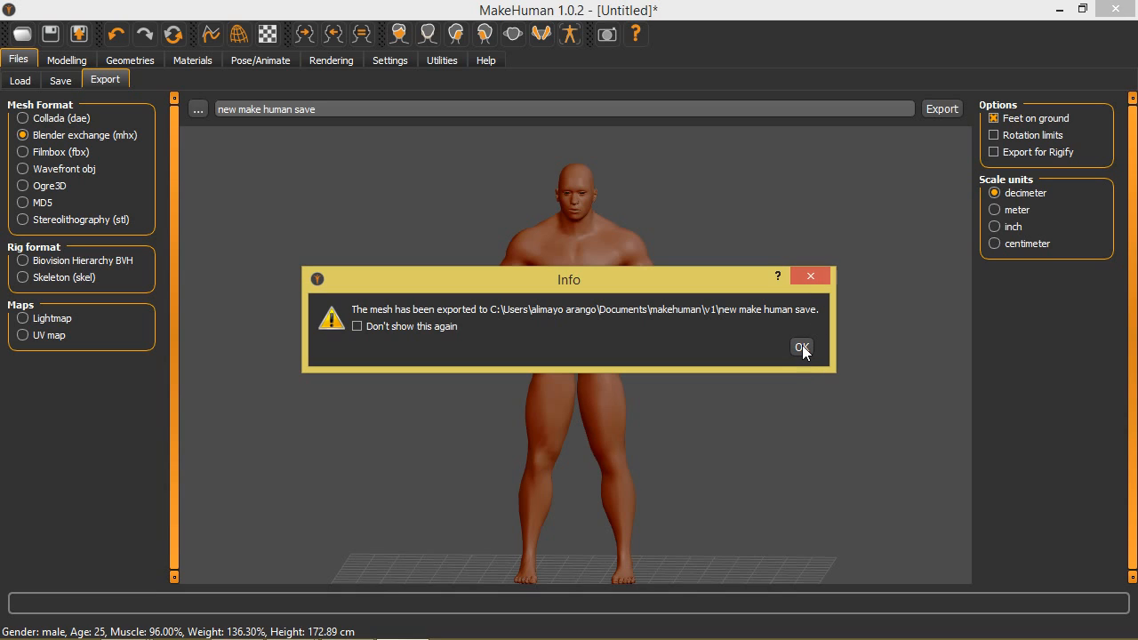
click(813, 275)
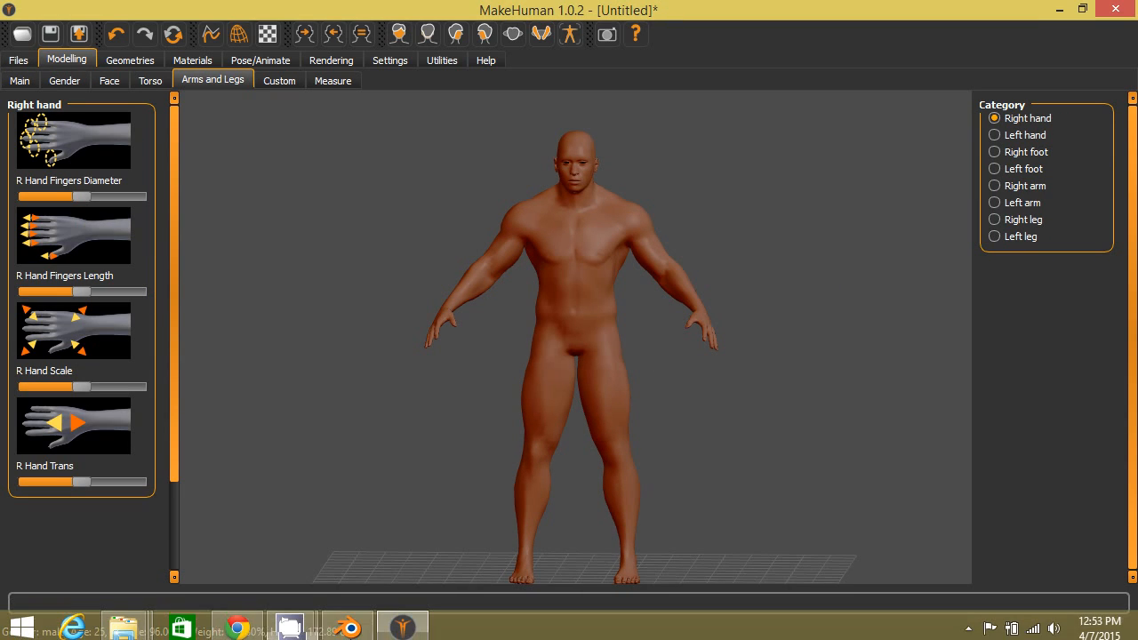
- Switch to Blender, dismiss the splash screen and delete the default cube
click(349, 622)
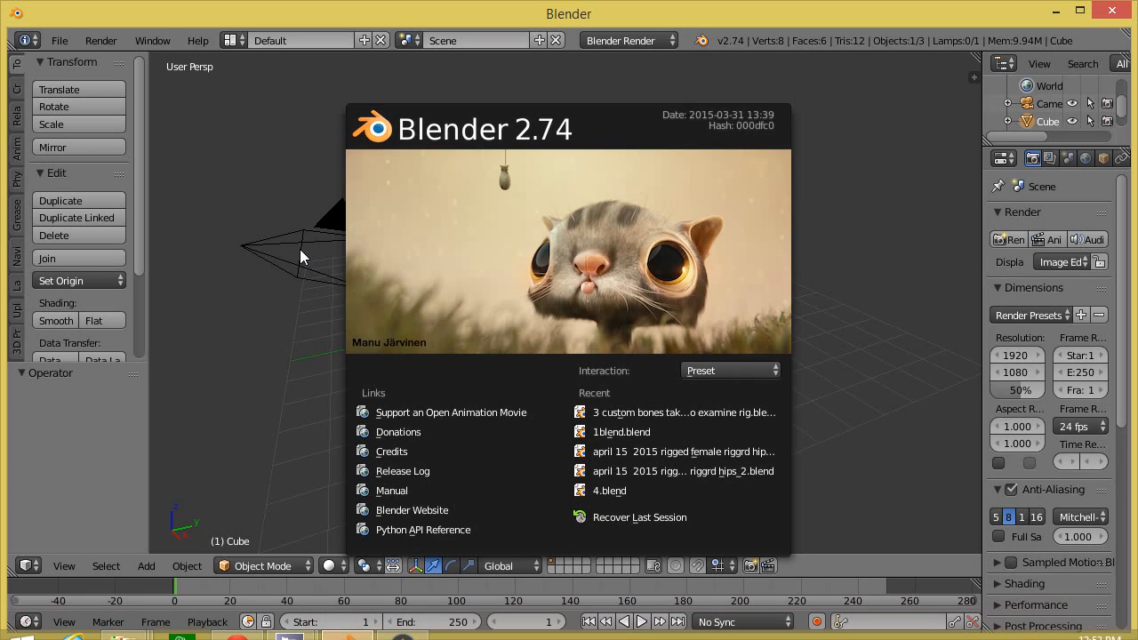
click(853, 178)
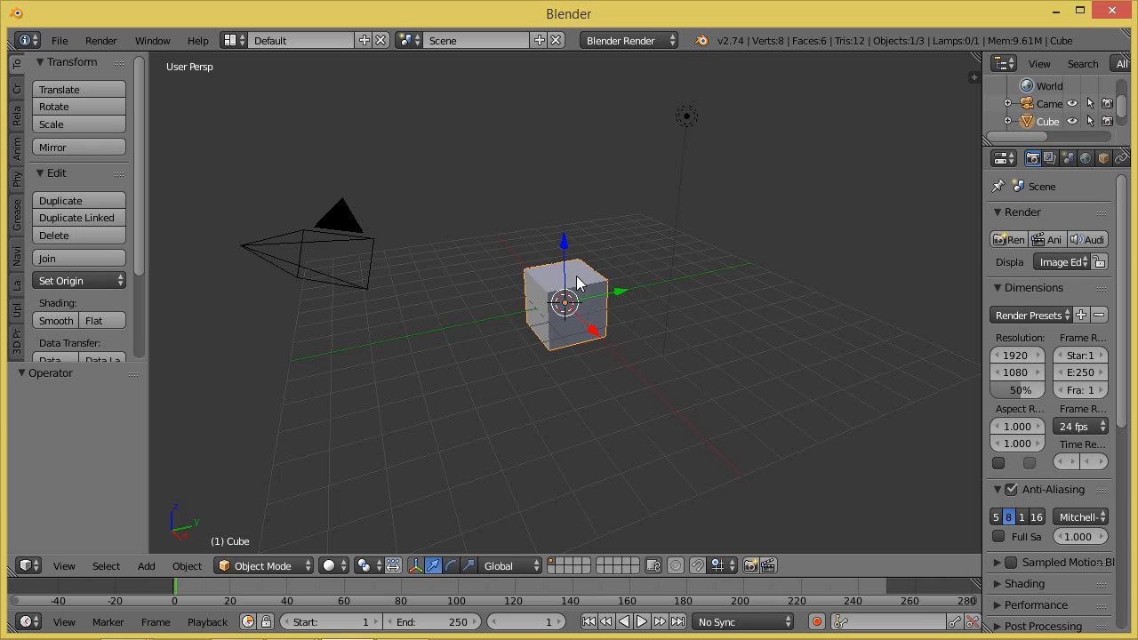
key(x)
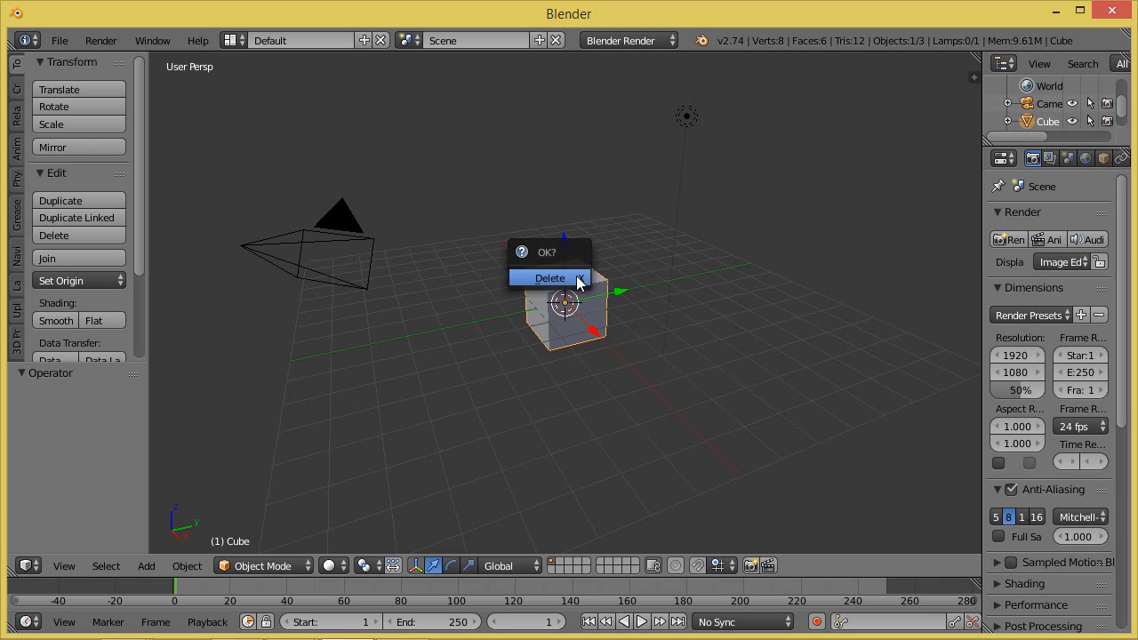
click(579, 279)
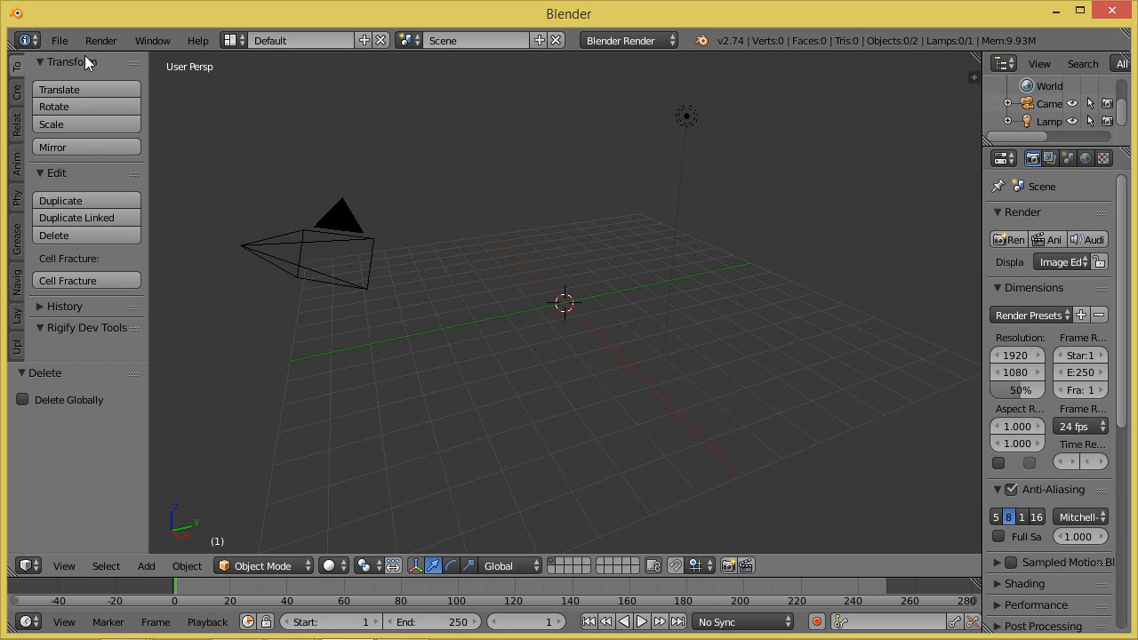
- Check in the user preferences whether the Import-Export add-on Import: MakeHuman (.mhx) is enabled, then close the preferences
click(62, 40)
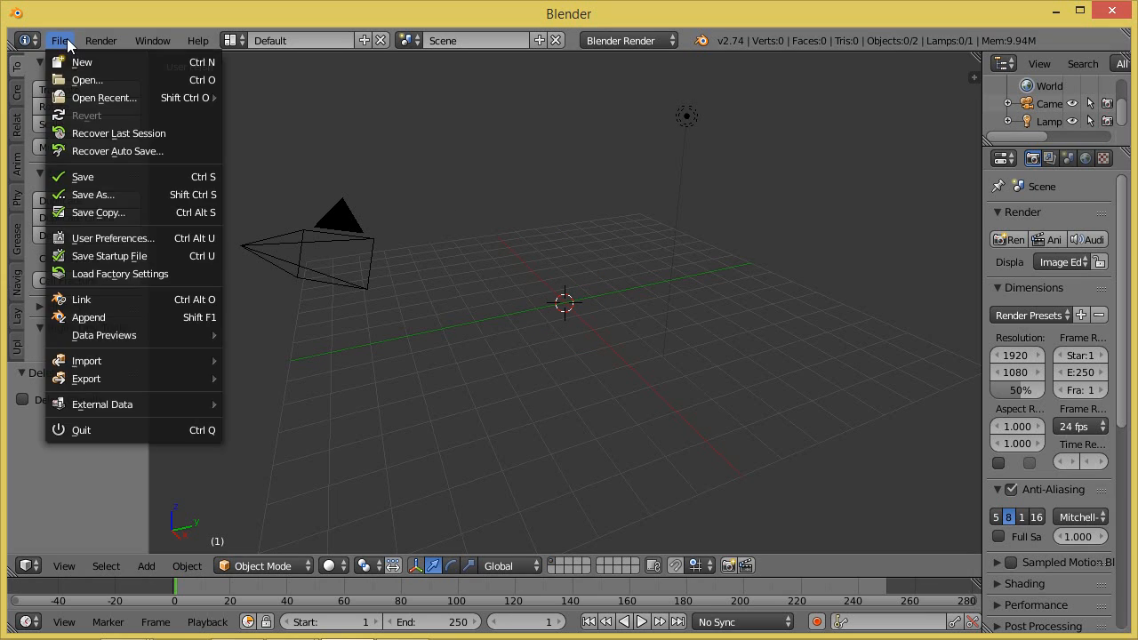
click(110, 239)
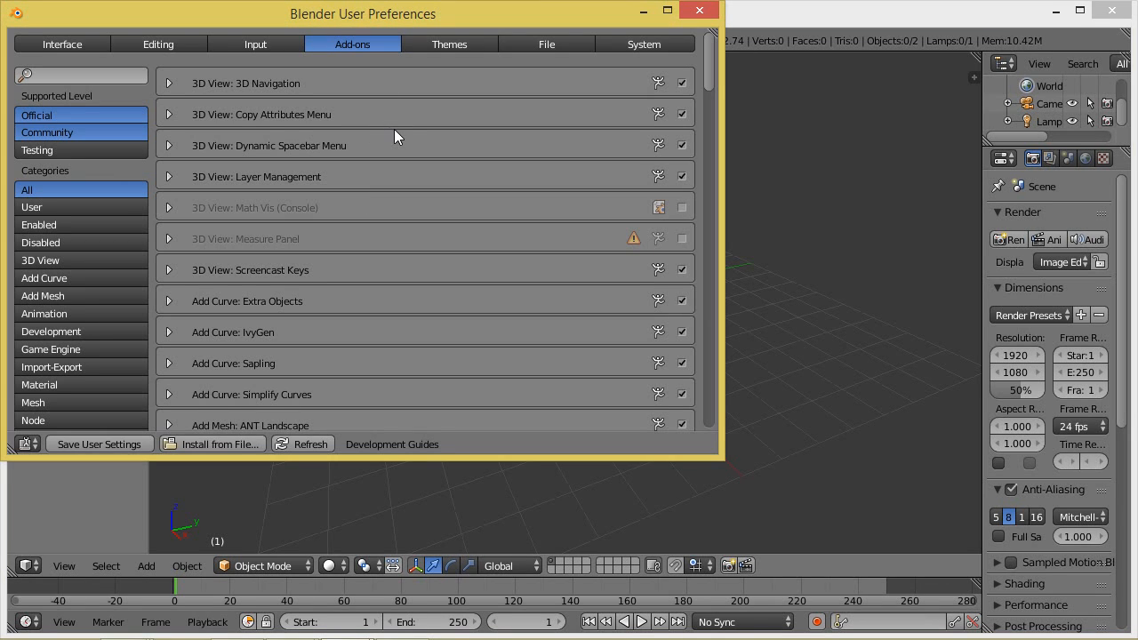
click(265, 49)
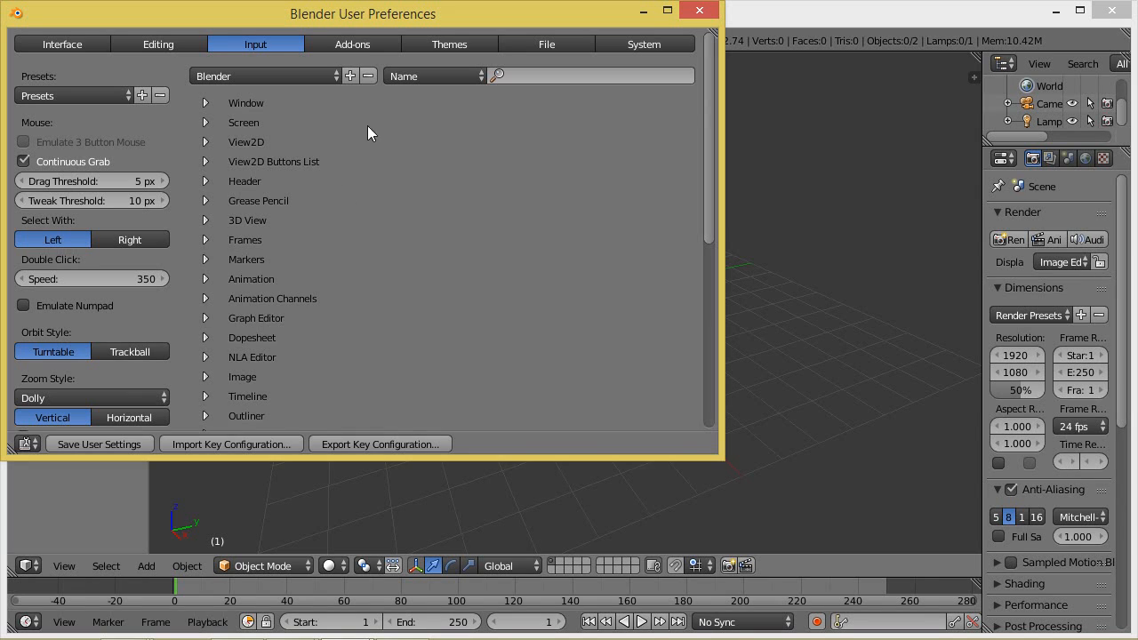
click(348, 46)
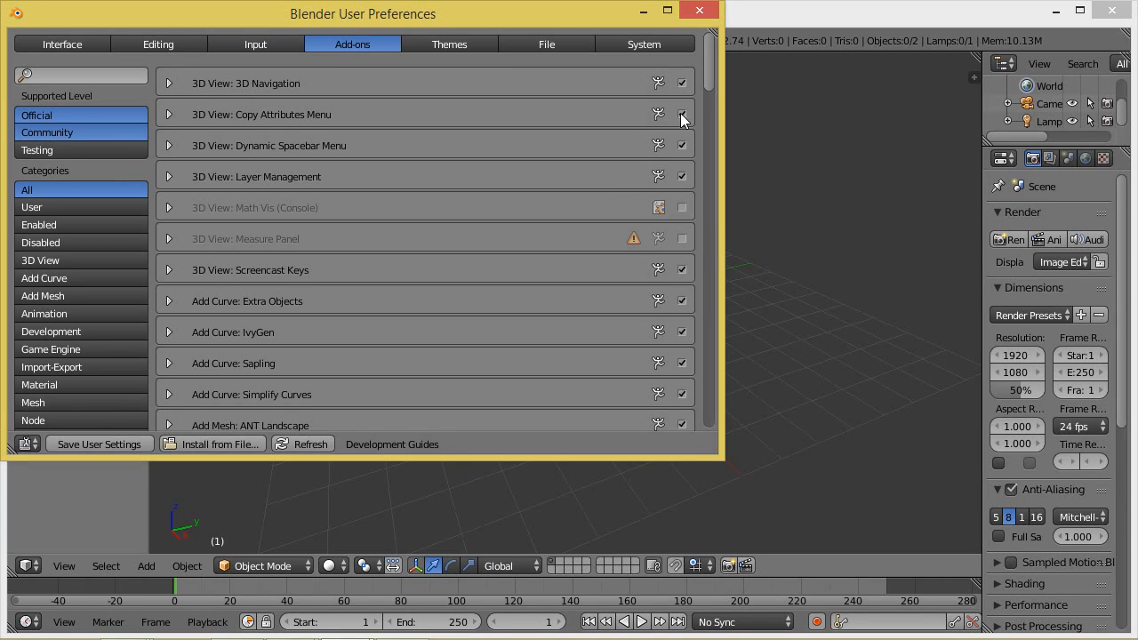
drag(708, 70, 712, 213)
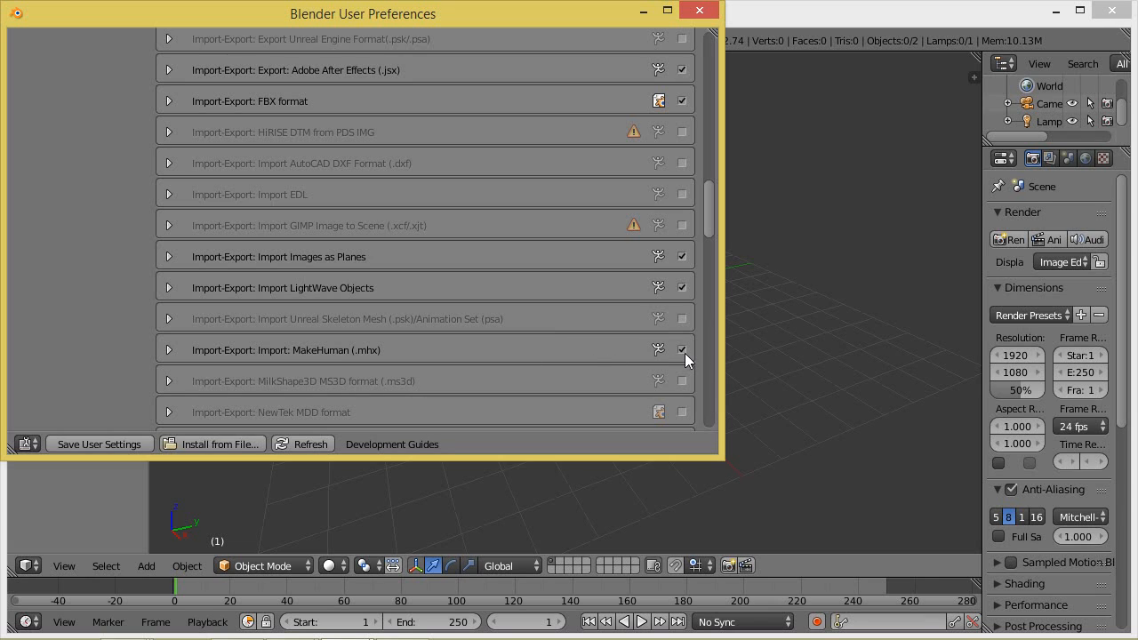
drag(714, 193, 707, 40)
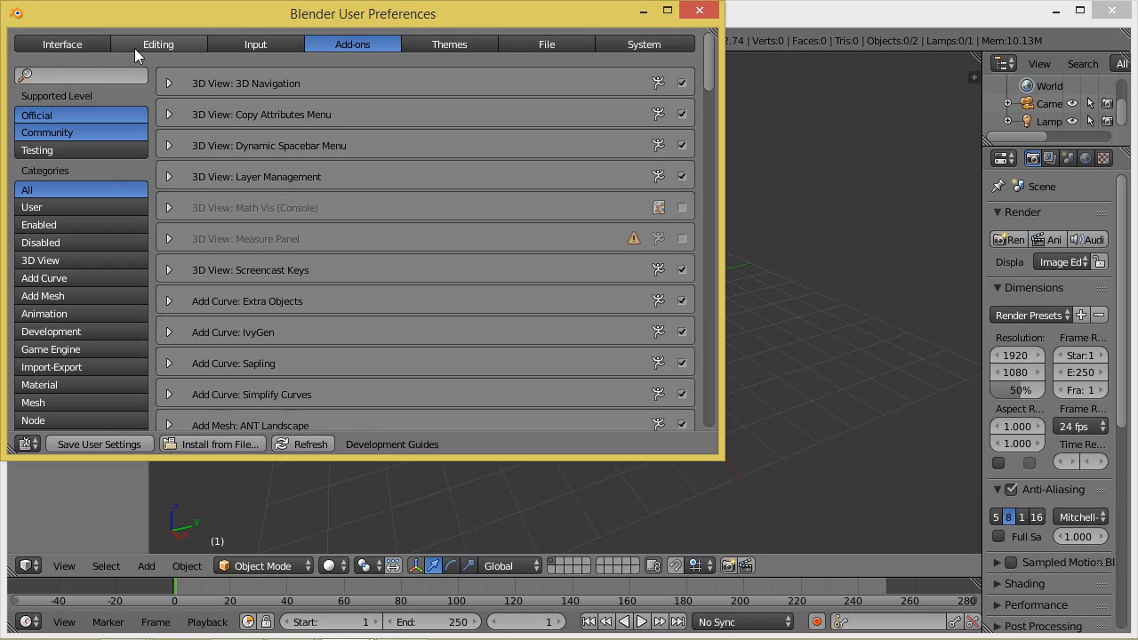
drag(709, 72, 718, 237)
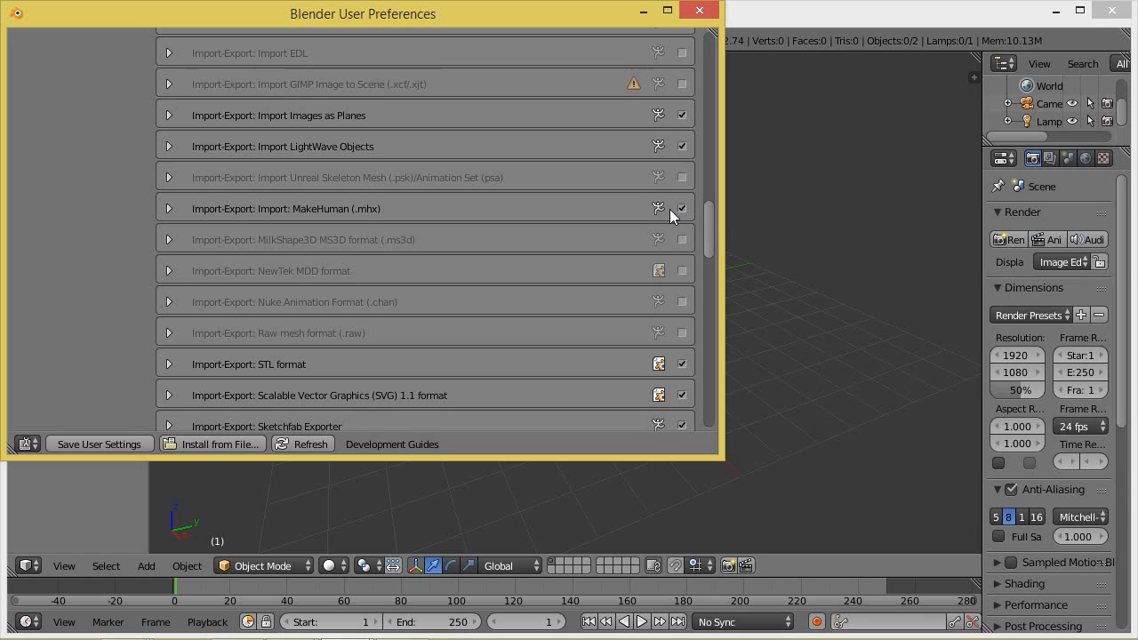
click(700, 10)
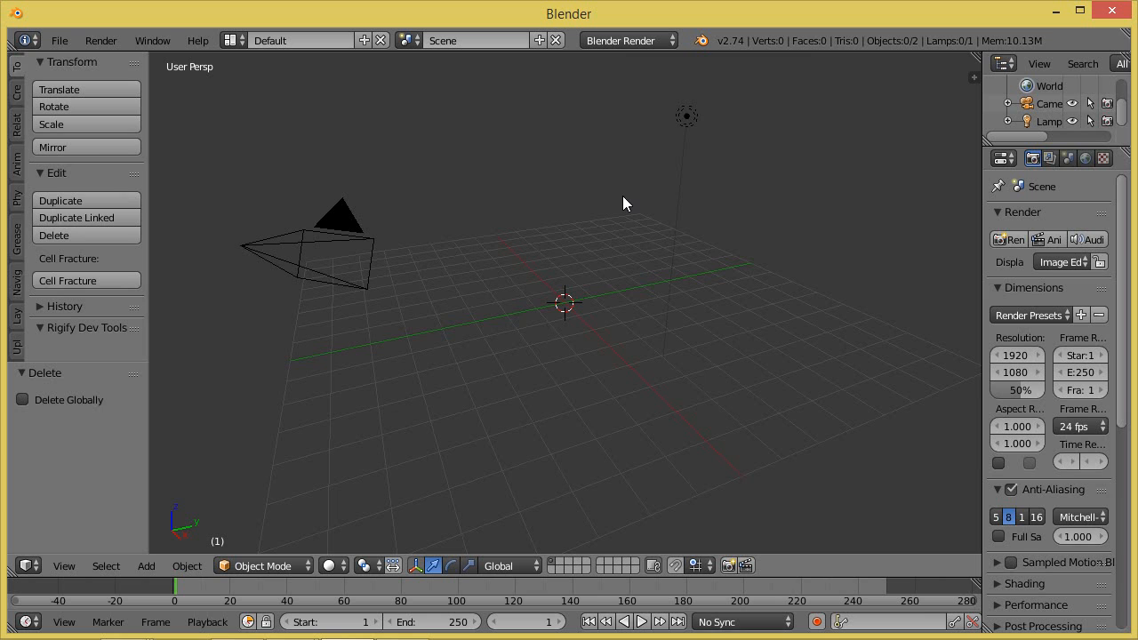
- Start importing a MakeHuman (.mhx) file
click(59, 41)
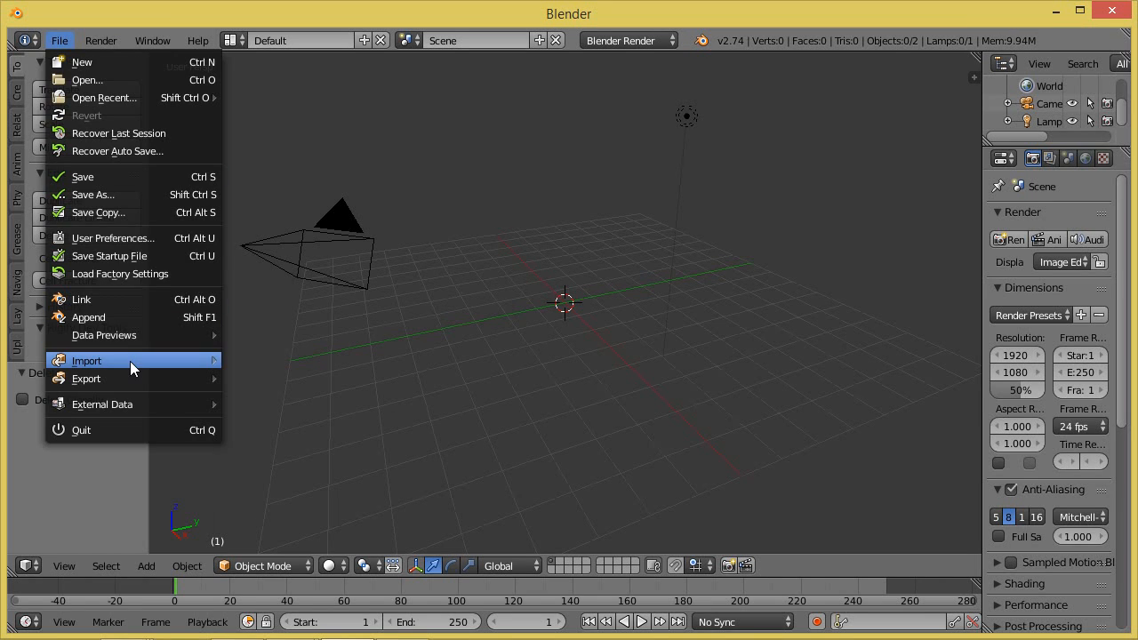
mouse_move(129, 361)
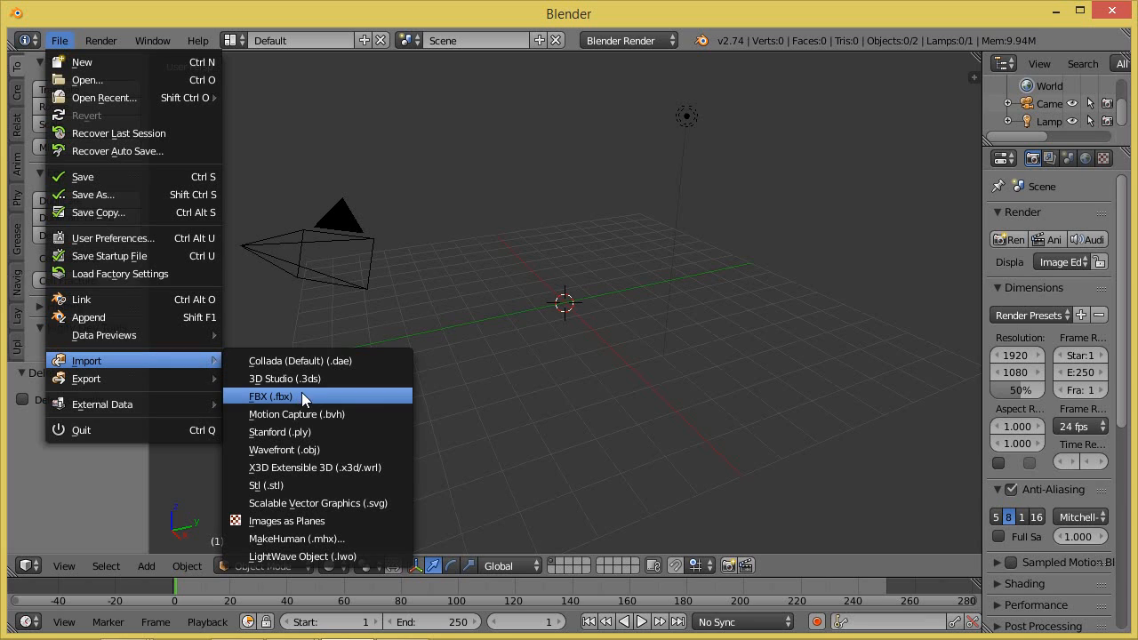
click(339, 538)
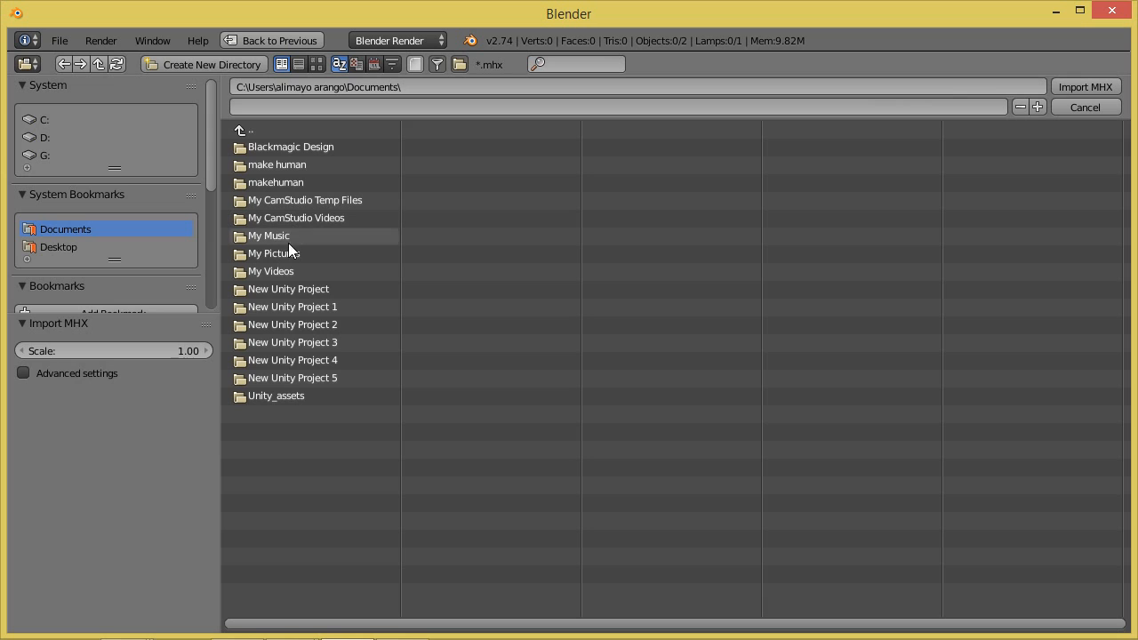
click(291, 182)
click(251, 148)
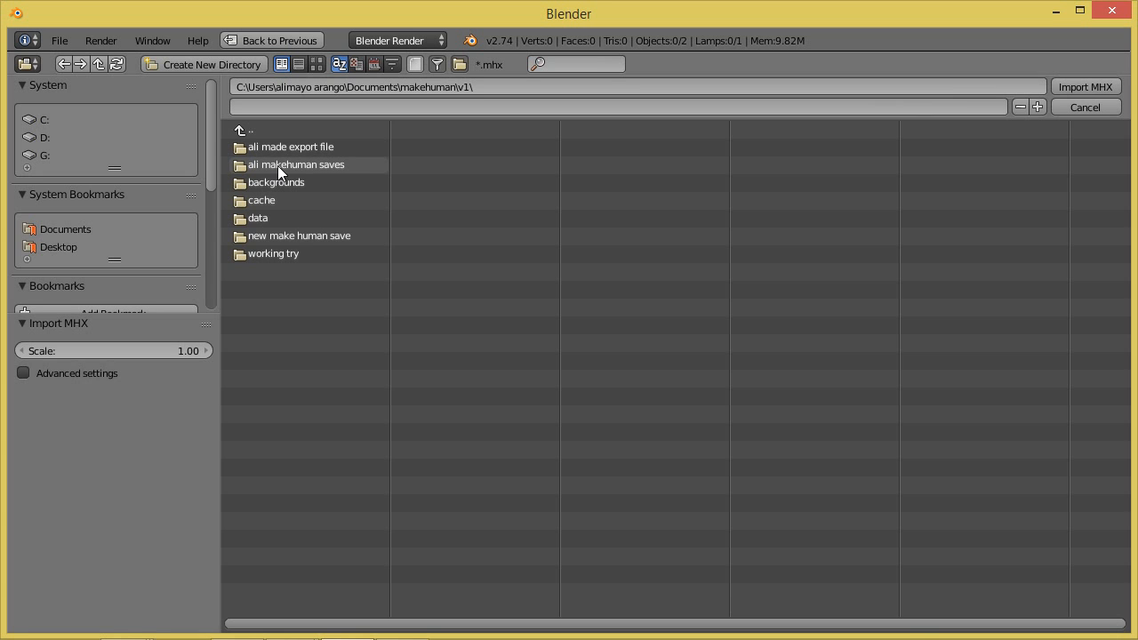
click(252, 133)
click(252, 133)
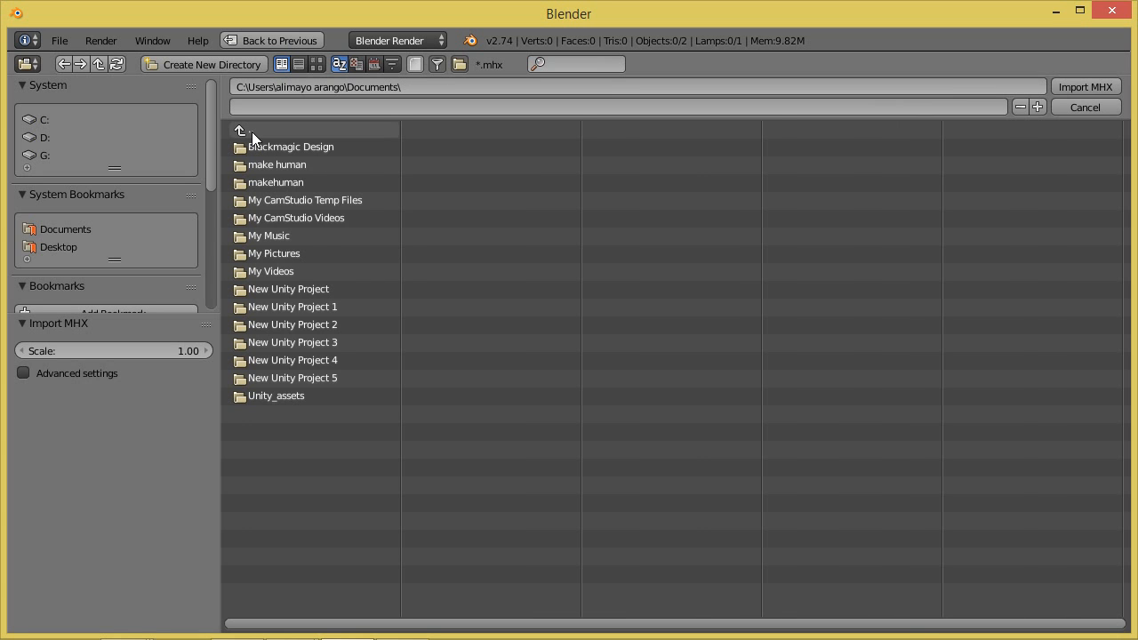
click(252, 132)
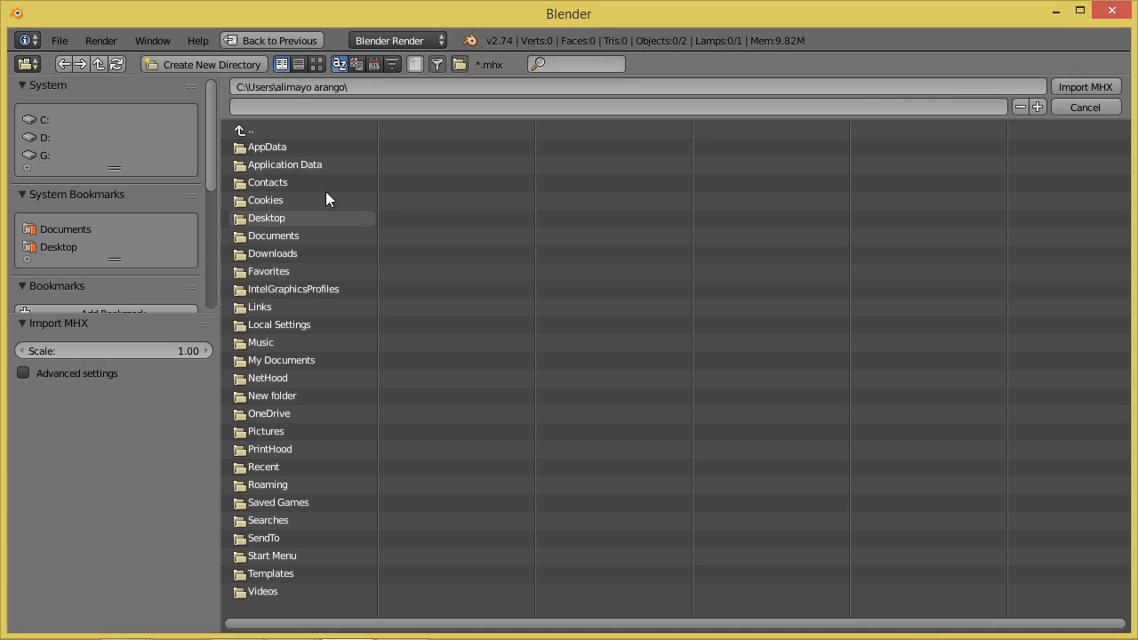
- Import "new make human save.mhx" from the "new make human save" folder under Documents, makehuman, v1 on the C: drive
click(45, 121)
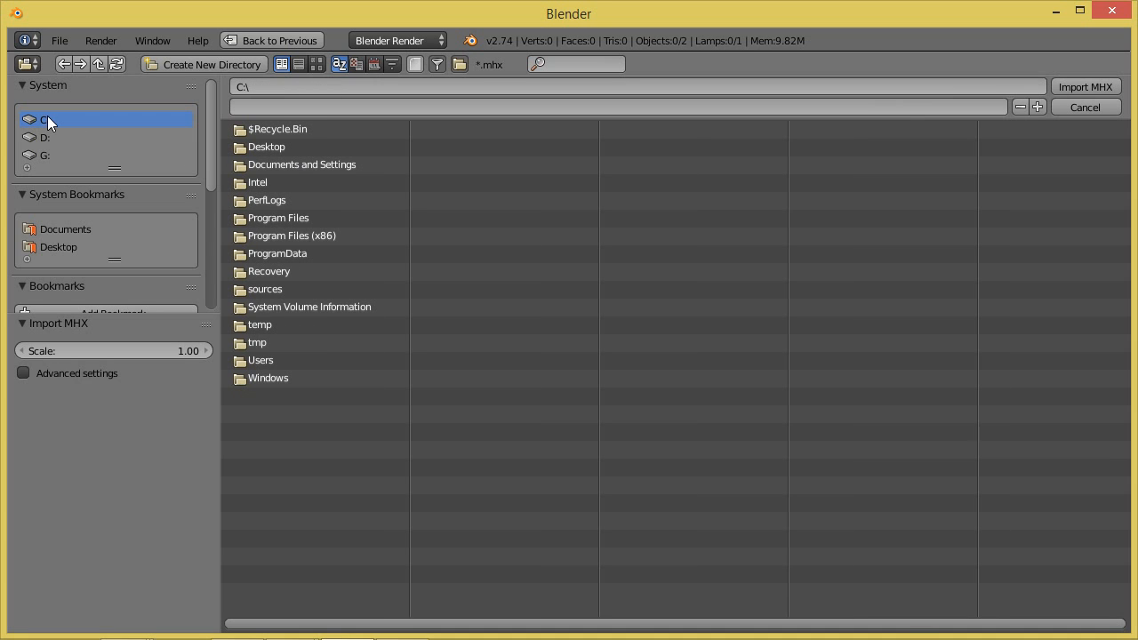
click(263, 358)
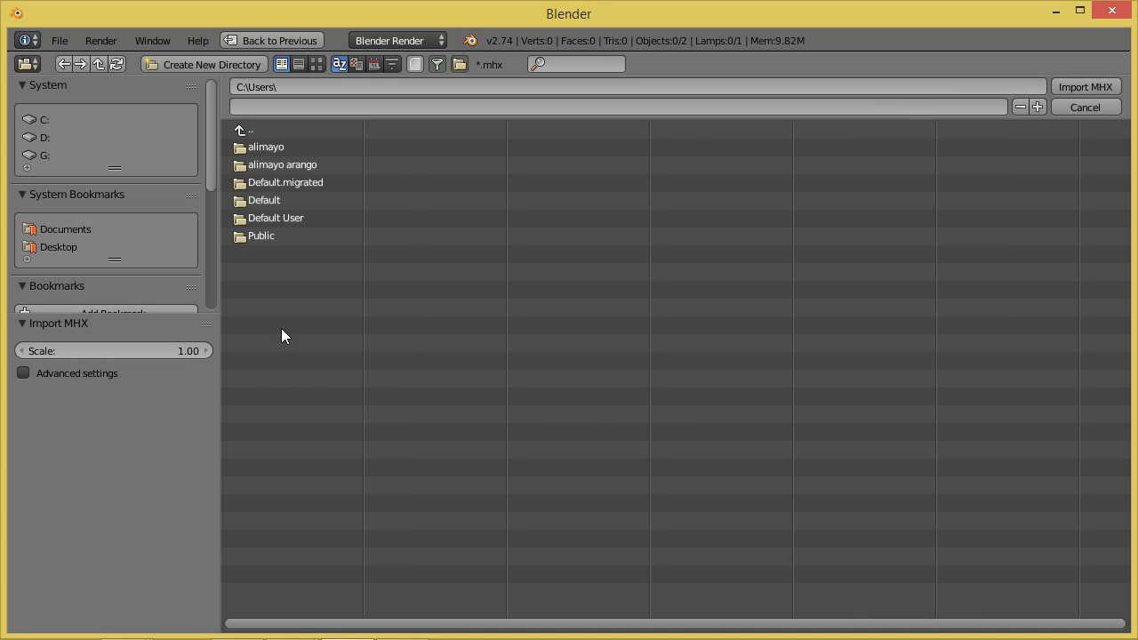
click(290, 166)
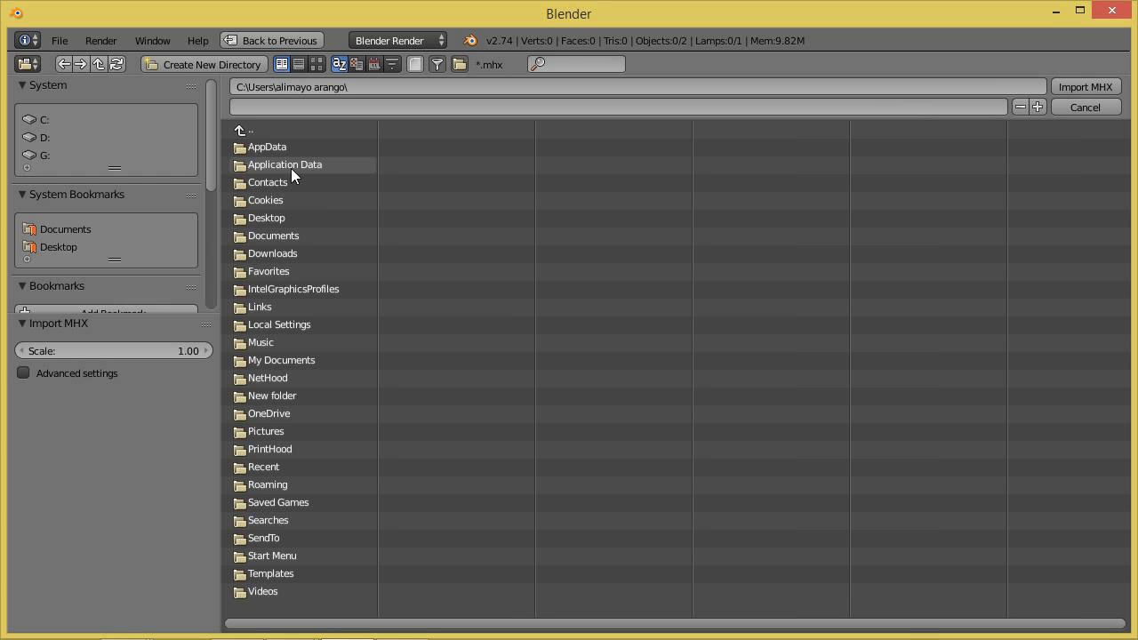
click(292, 236)
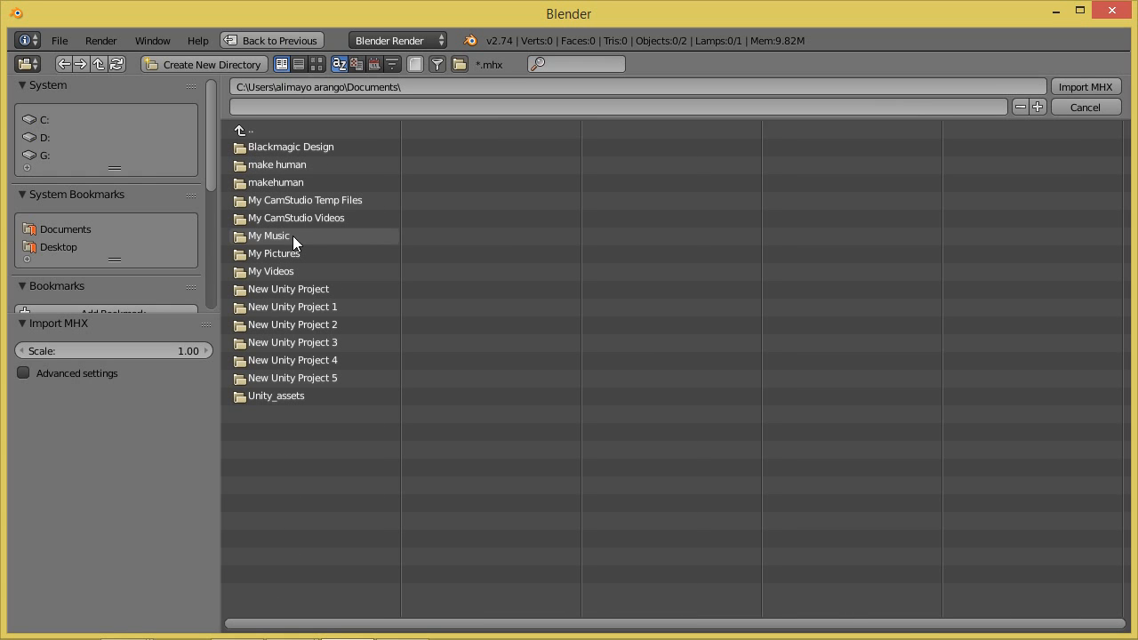
click(283, 182)
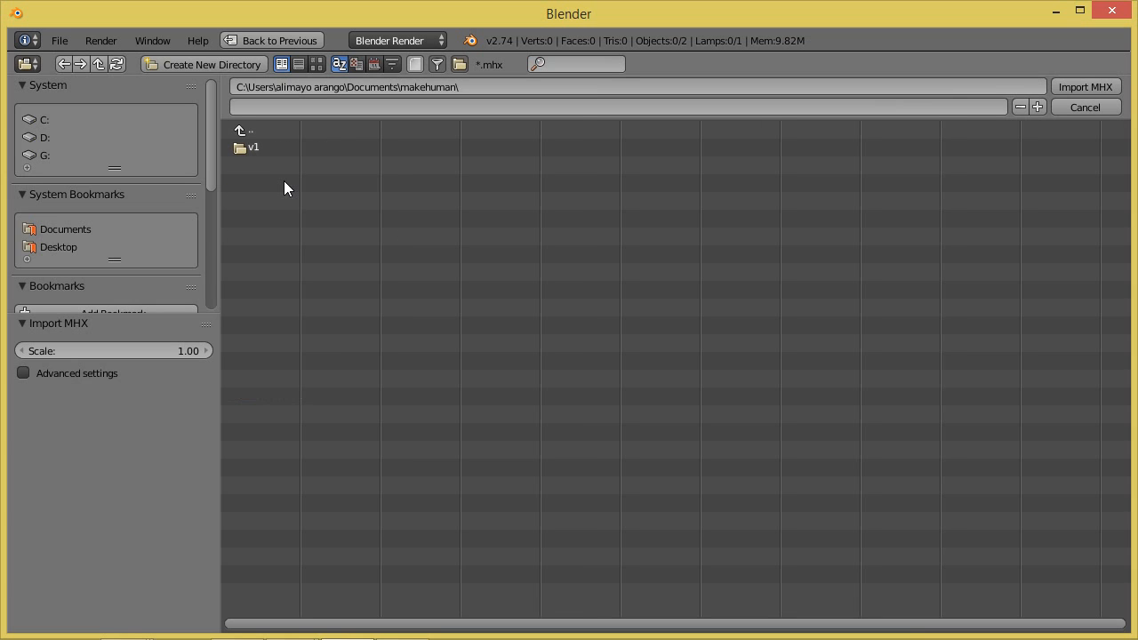
click(250, 149)
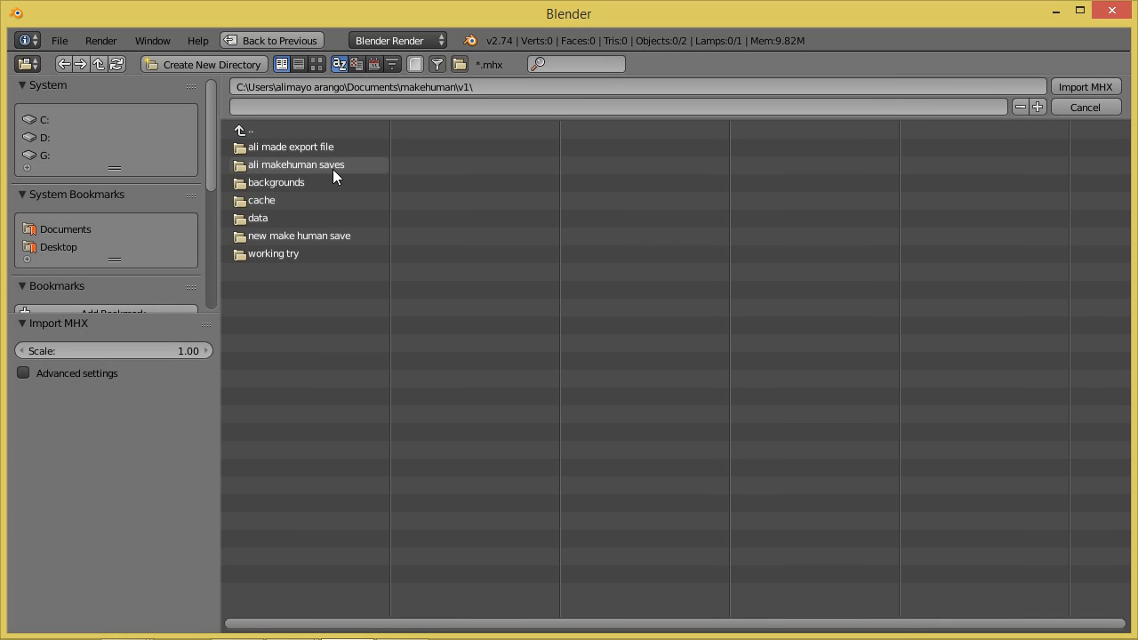
click(330, 236)
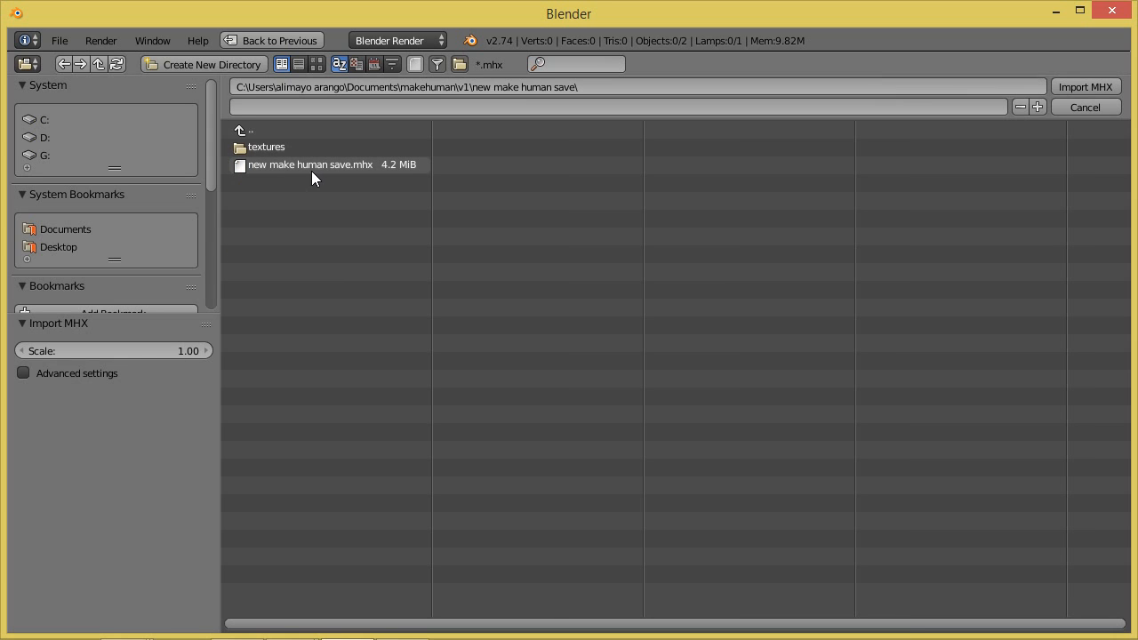
click(368, 166)
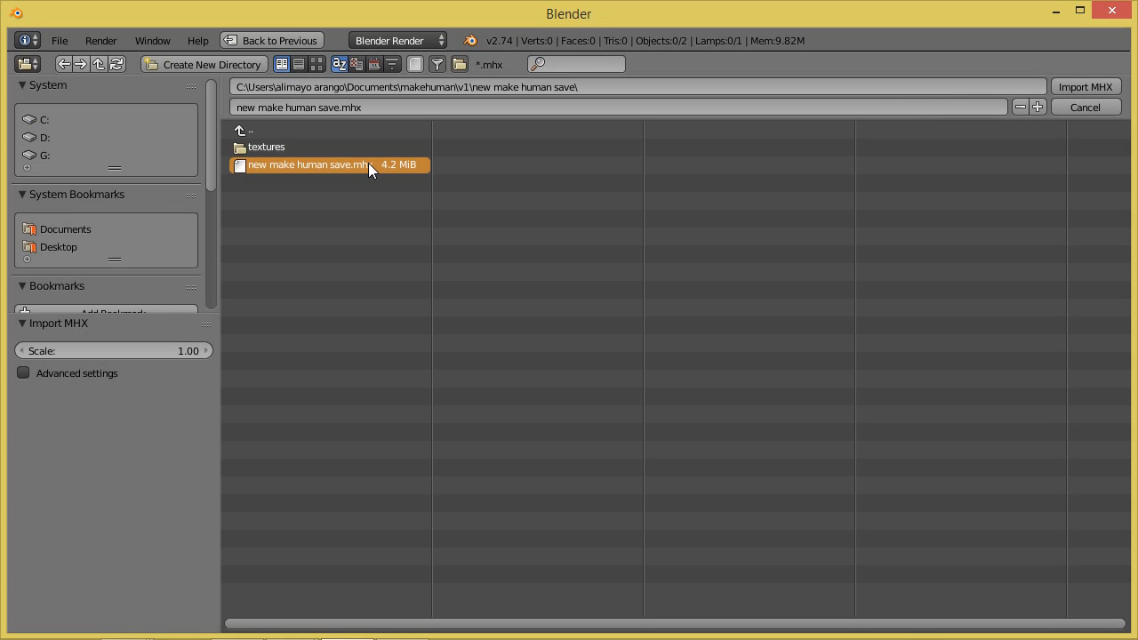
click(1085, 87)
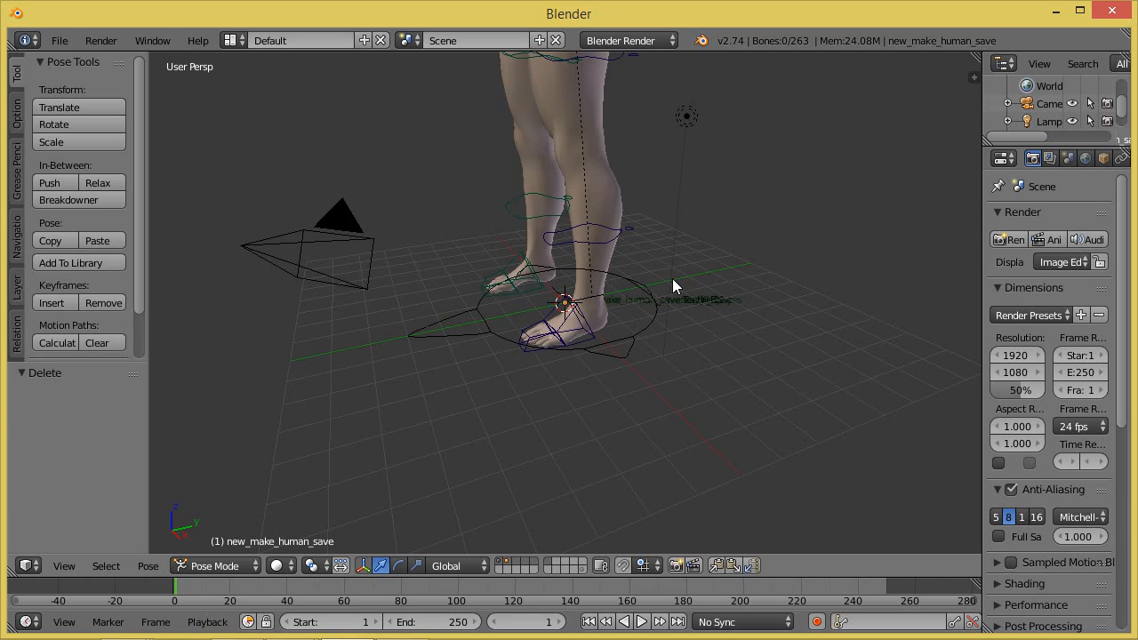
- Examine the imported character and its rig at full height from the side and the front
scroll(673, 284, down, 6)
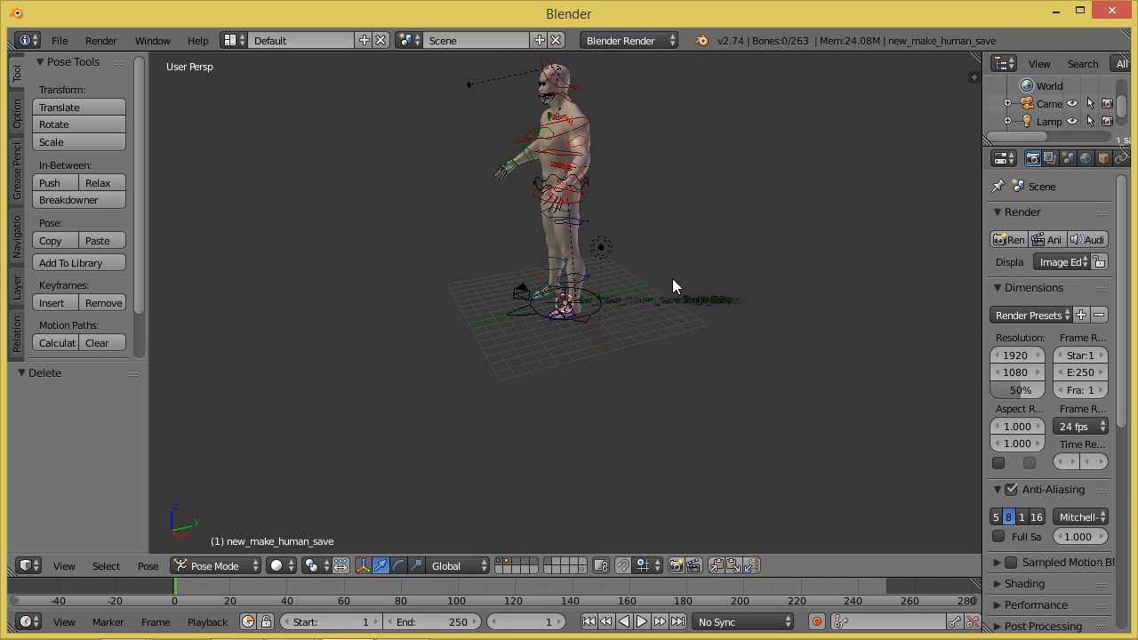
middle_drag(526, 262, 615, 265)
middle_drag(628, 215, 628, 318)
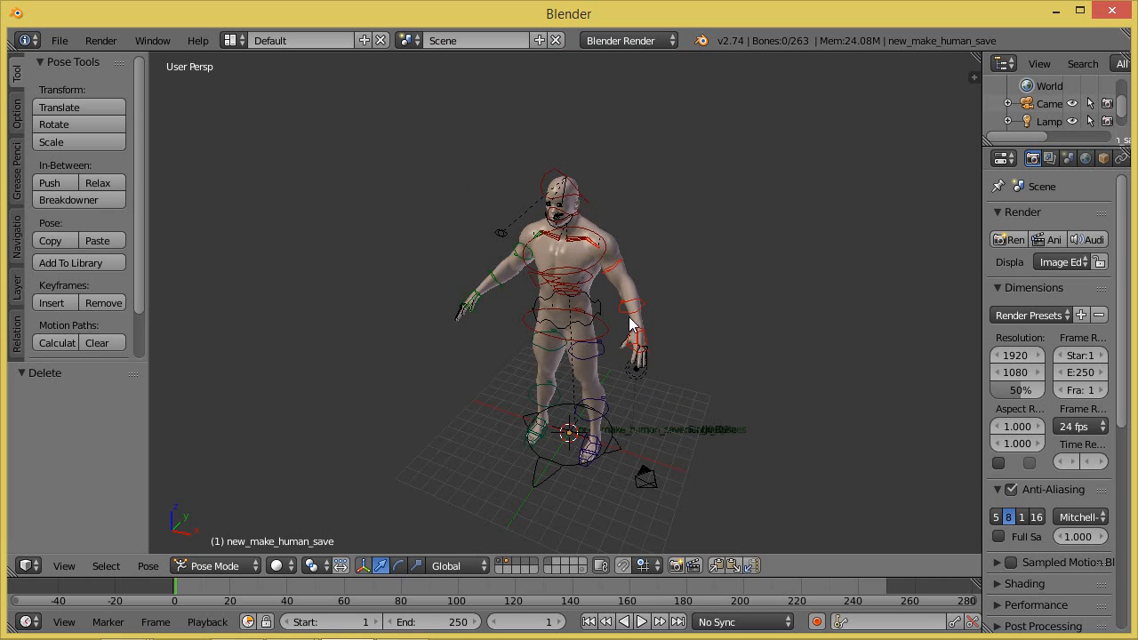
scroll(628, 320, up, 2)
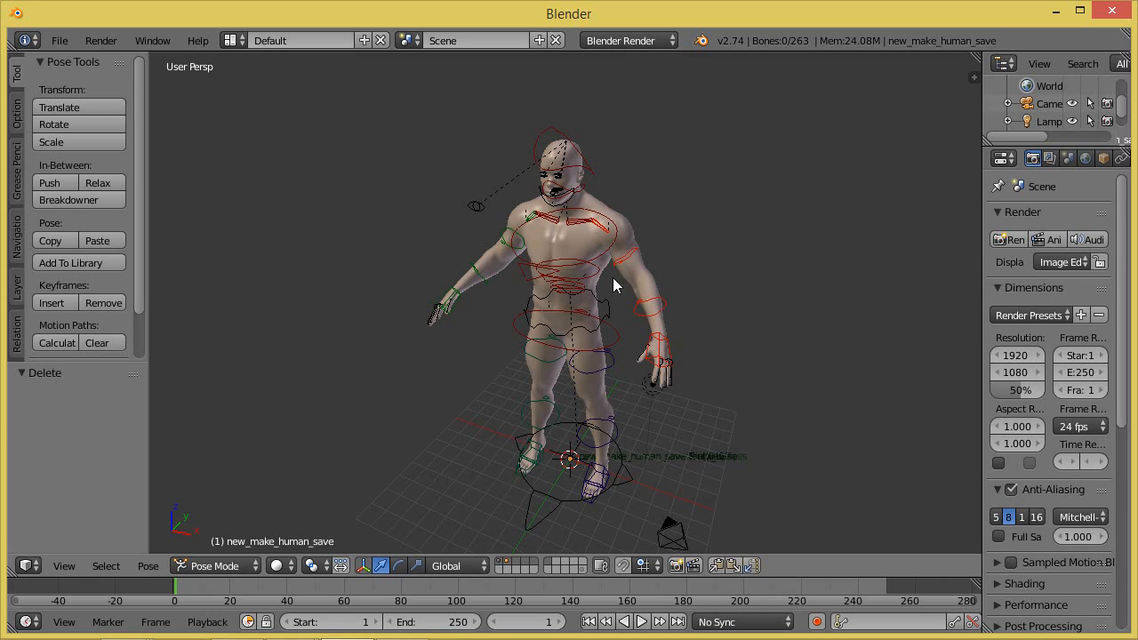
scroll(792, 372, down, 1)
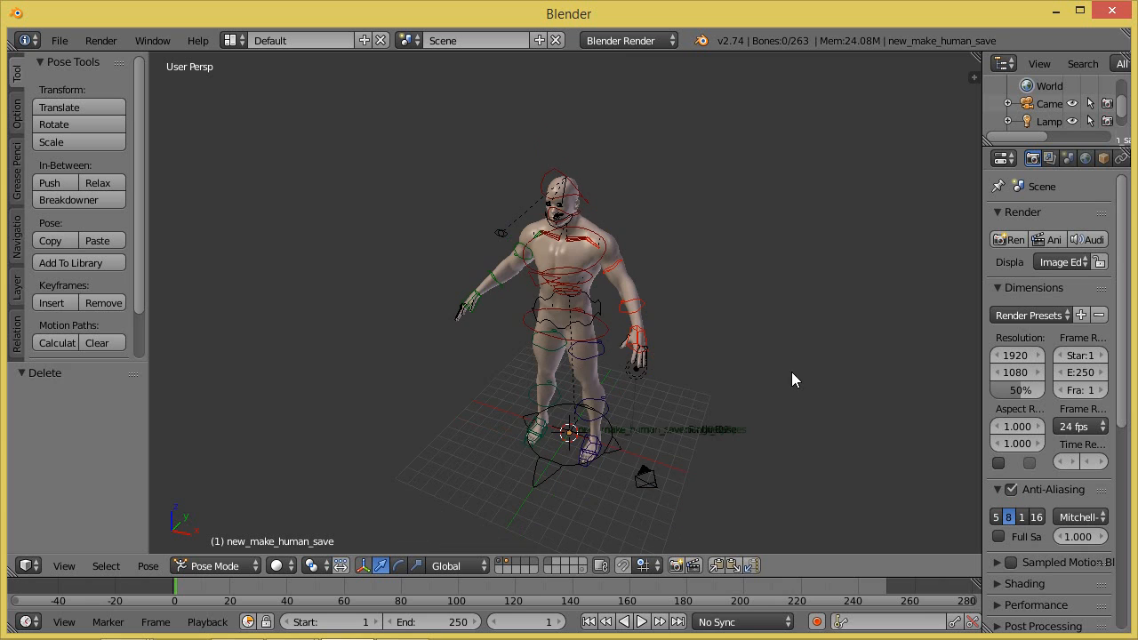
scroll(768, 428, down, 1)
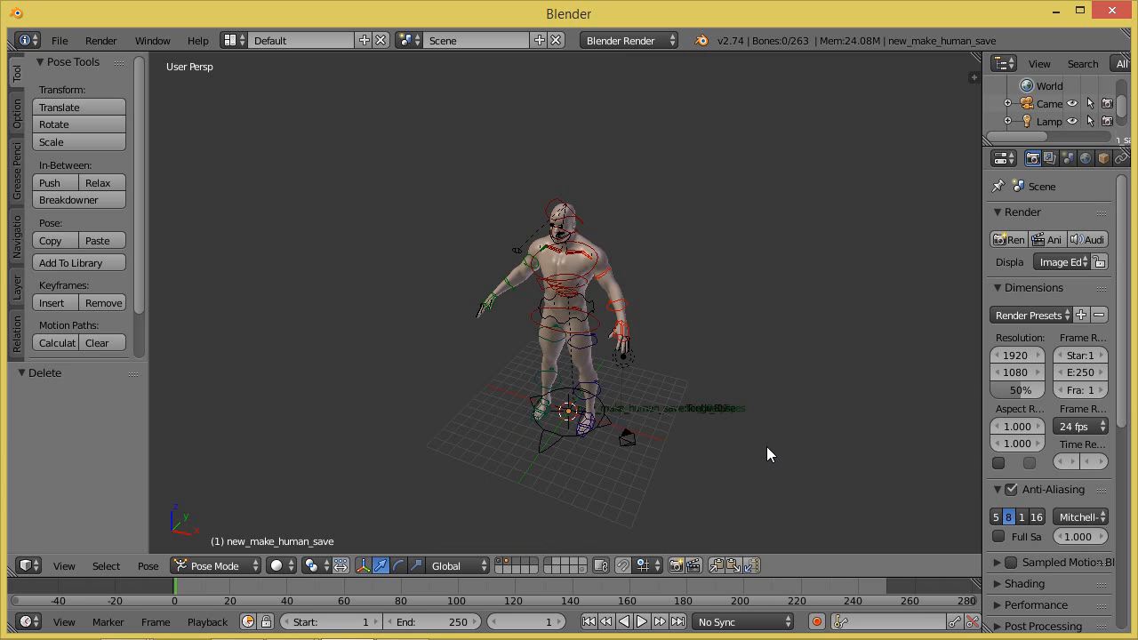
middle_drag(737, 453, 622, 459)
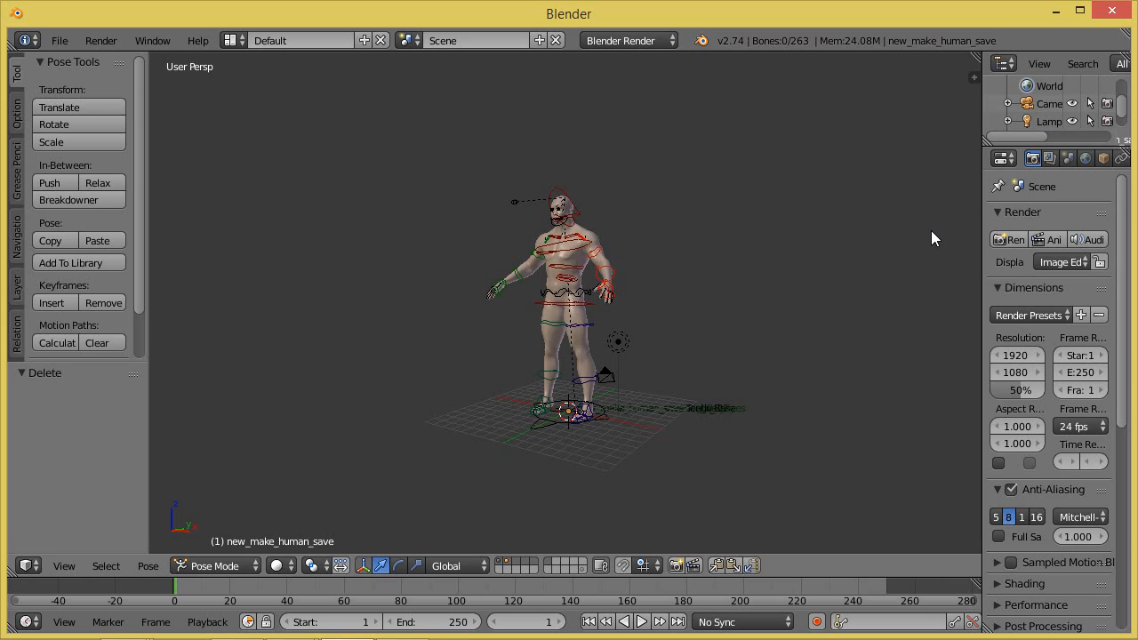
- Widen the properties area and set the scene units to Imperial with a scale of 0.05
click(1068, 157)
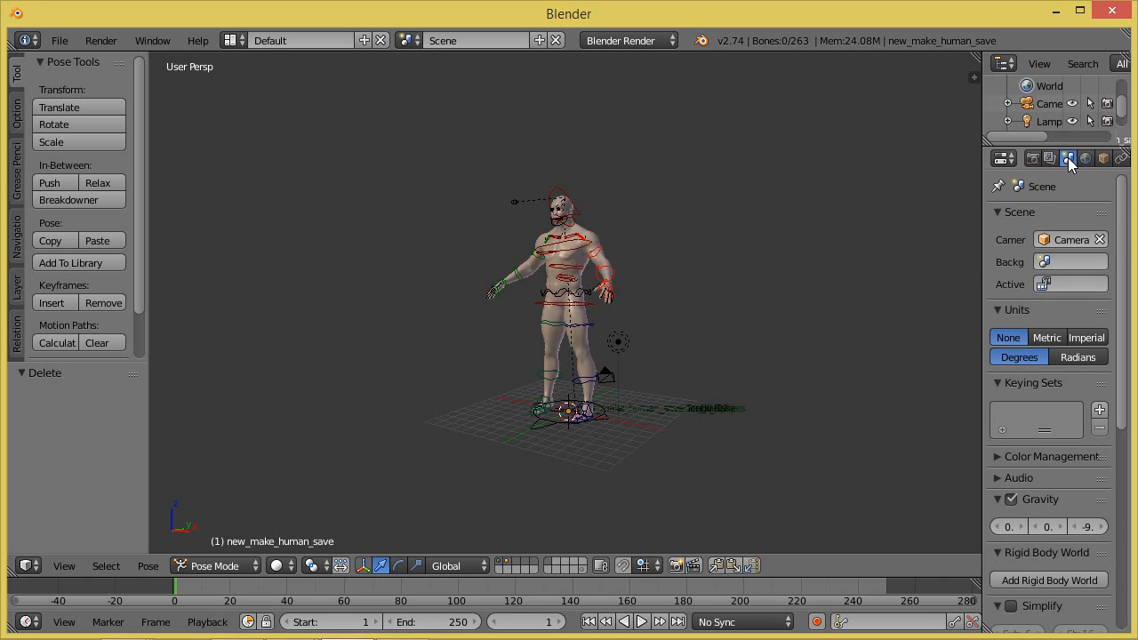
drag(980, 295, 873, 302)
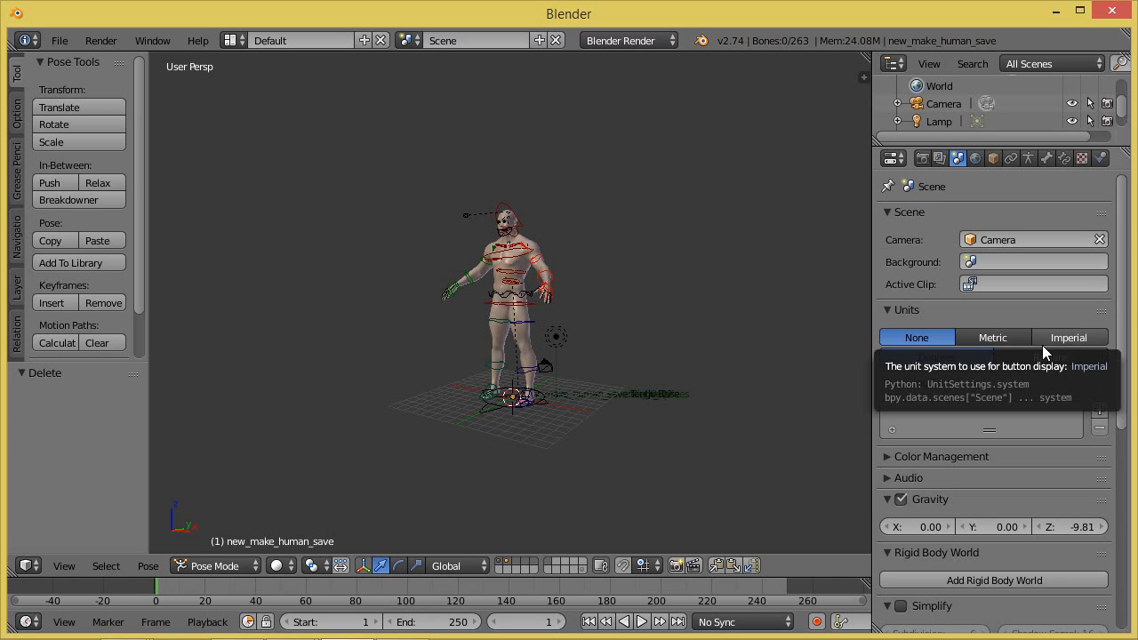
click(1066, 338)
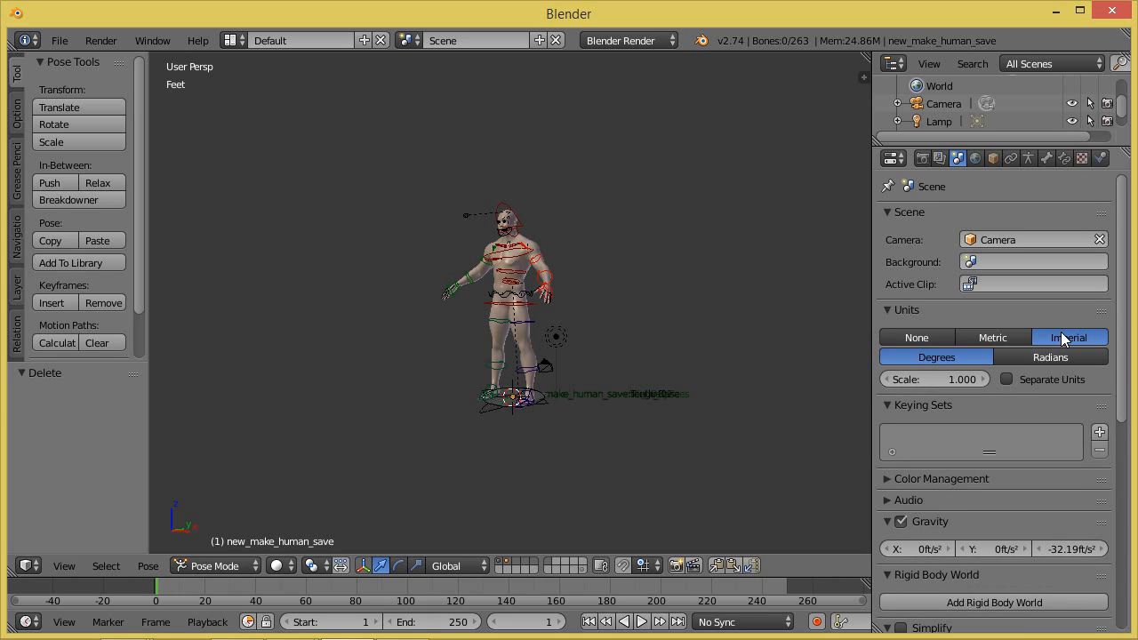
click(968, 379)
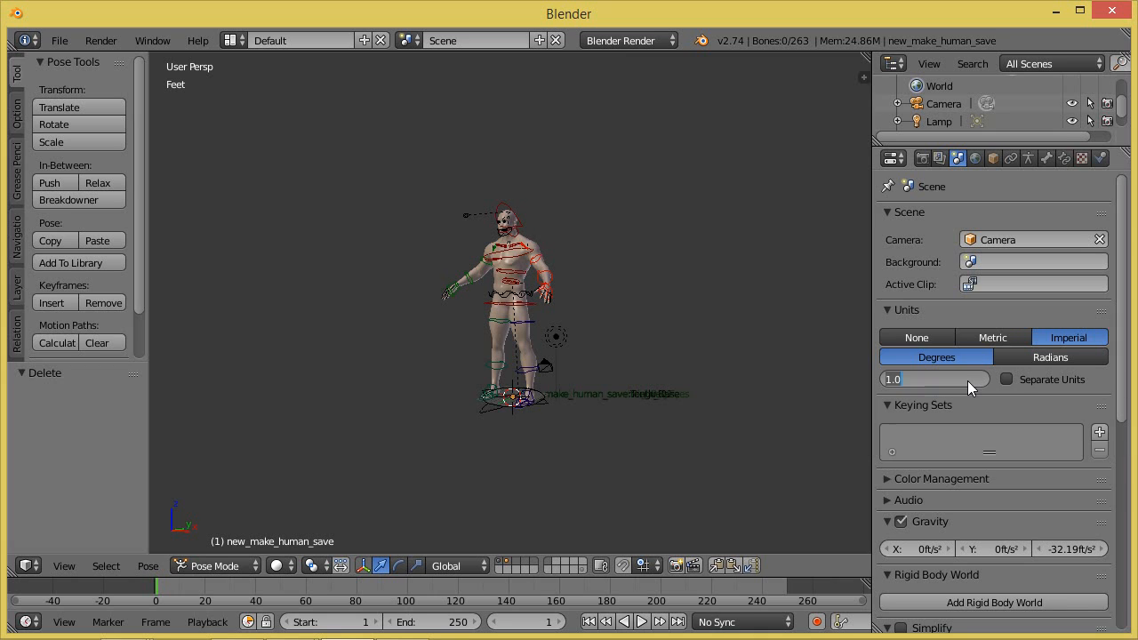
key(BackSpace)
text(.05)
key(Return)
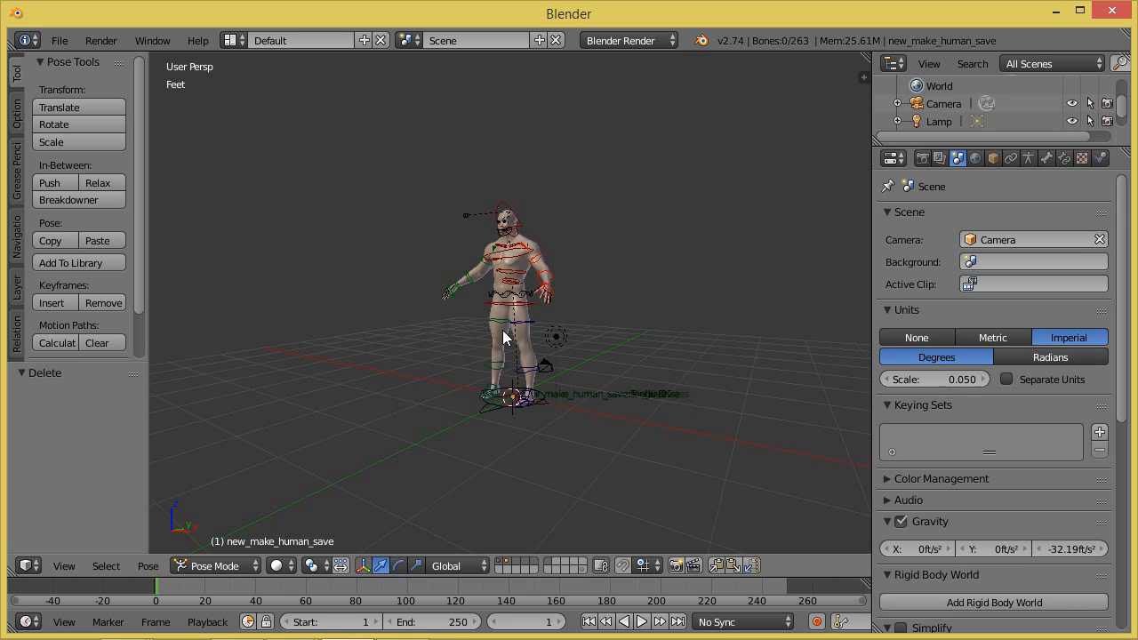
- Switch to Object Mode and move the camera about 2 ft along the X axis, away from the character
scroll(503, 337, down, 4)
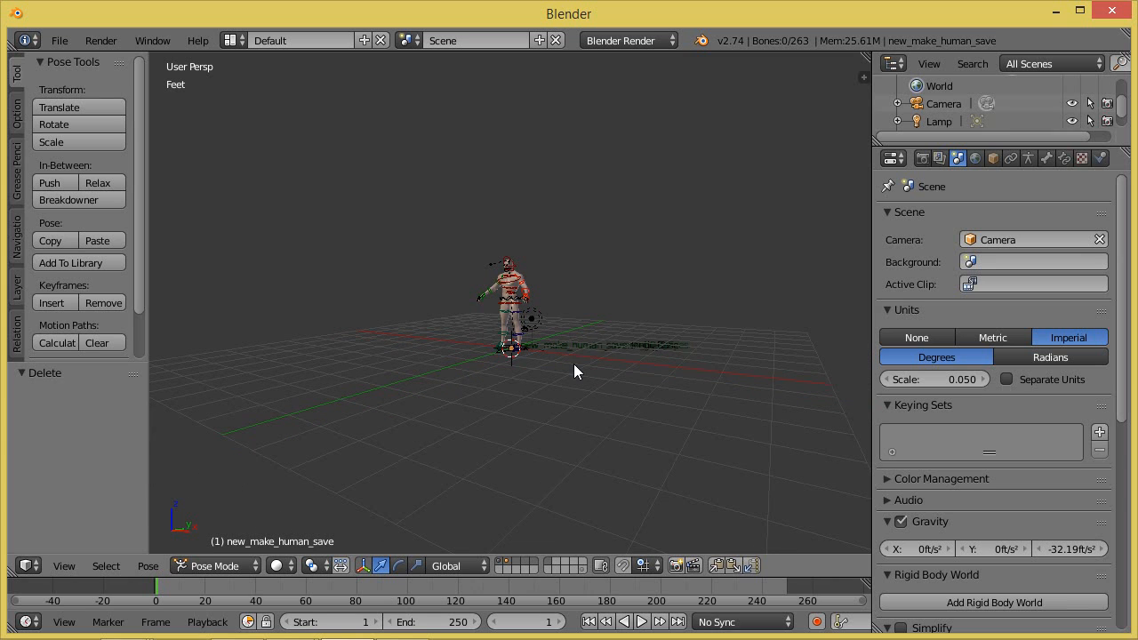
middle_drag(581, 372, 563, 417)
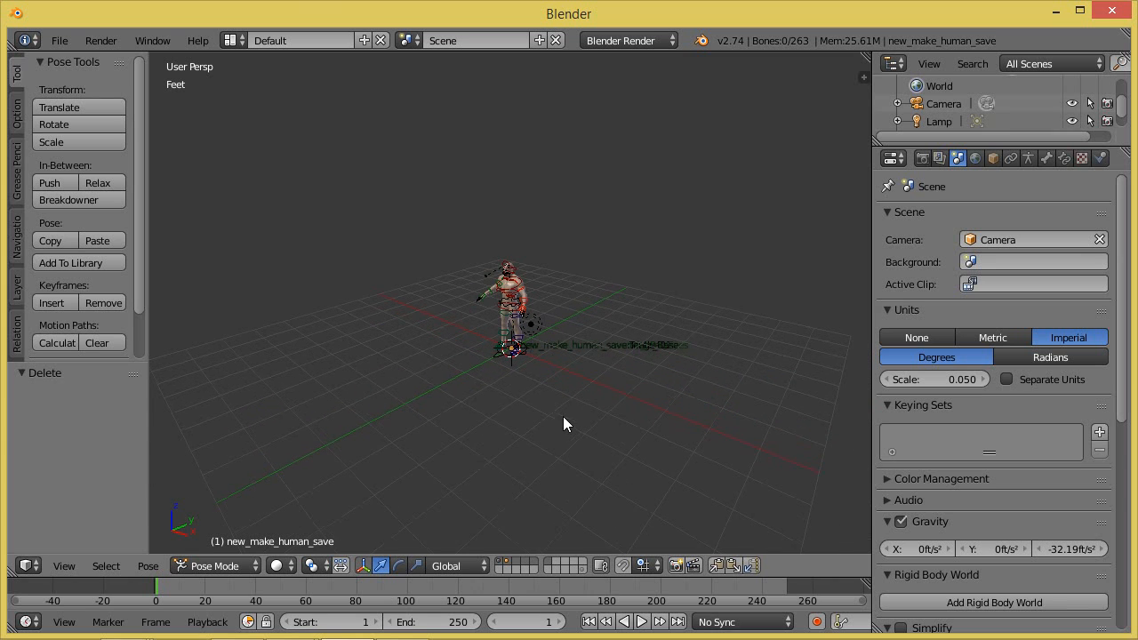
scroll(537, 307, up, 3)
middle_drag(557, 413, 605, 380)
key(ctrl+Tab)
right_click(567, 366)
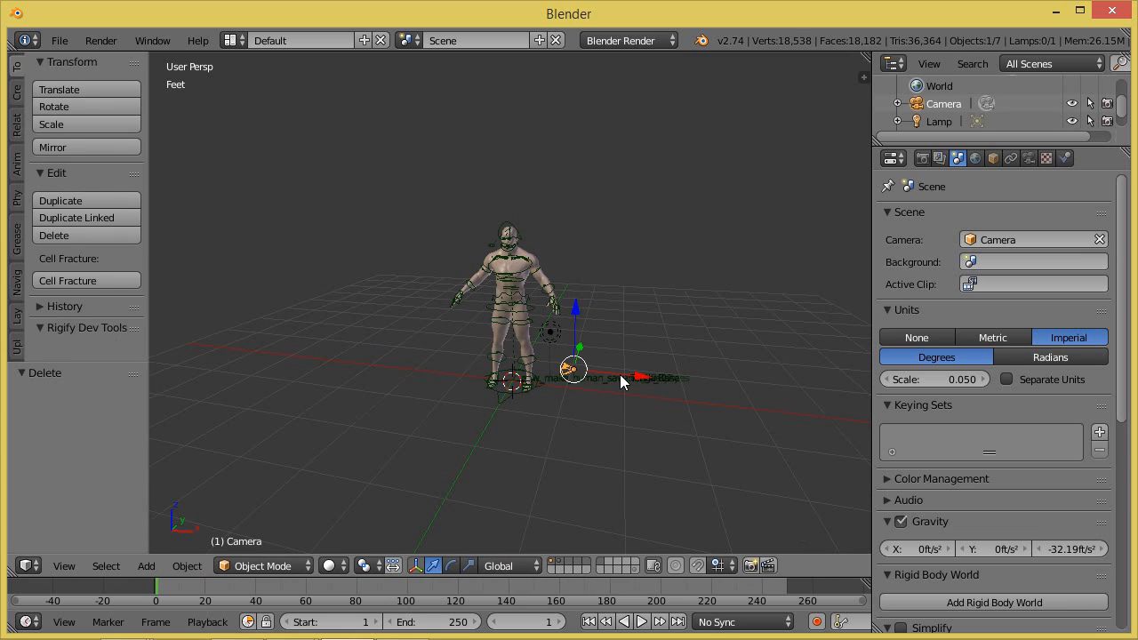
key(g)
click(790, 390)
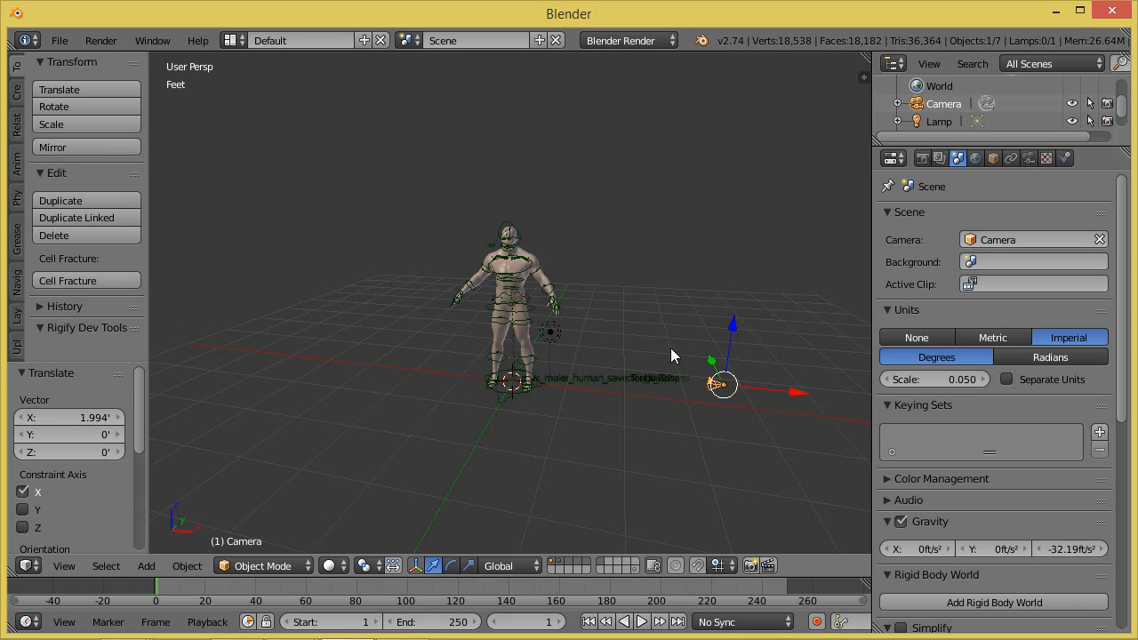
- Move the lamp about 2.5 ft along the X axis and raise it along Z to above the character's head
right_click(557, 336)
key(g)
key(x)
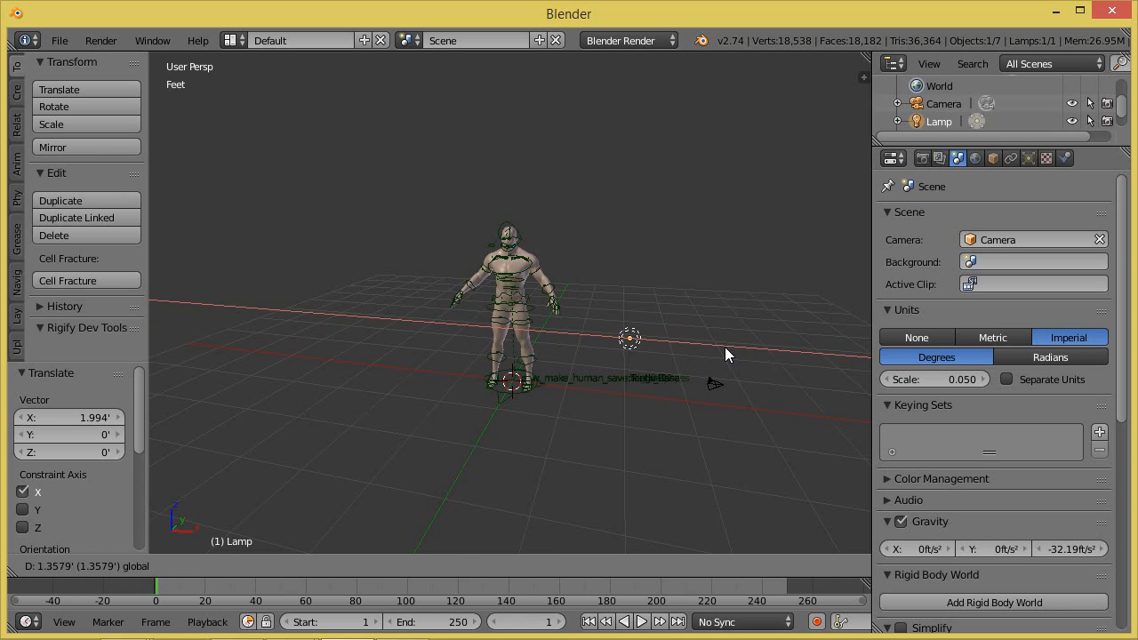
click(773, 349)
key(g)
key(z)
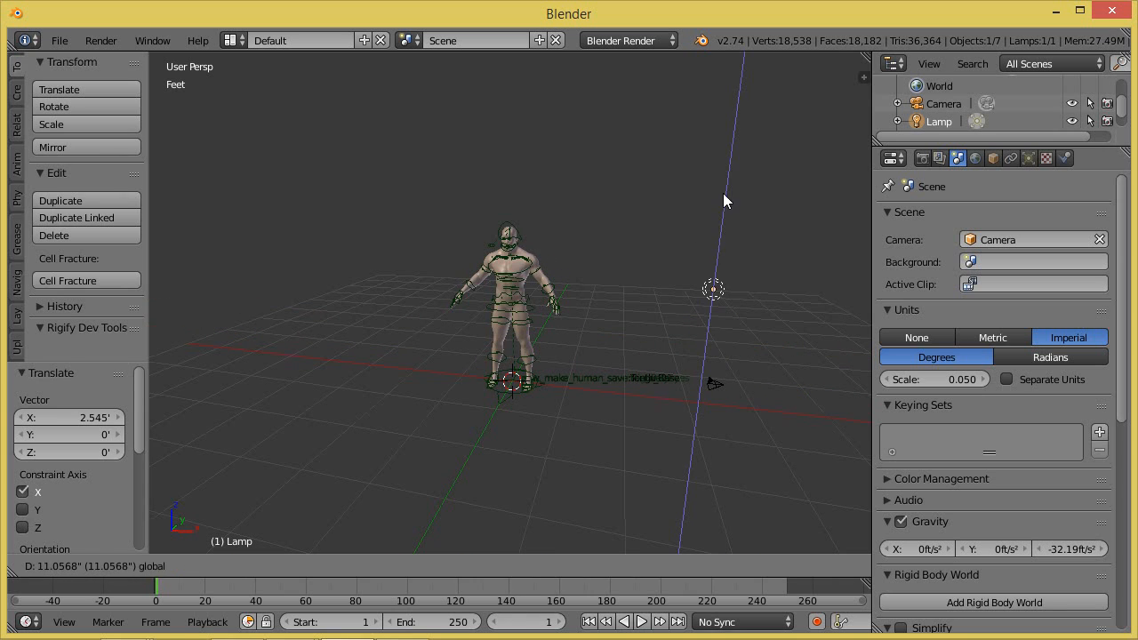
click(730, 104)
key(g)
key(z)
click(749, 105)
- Raise the camera about 1.4 ft along the Z axis
right_click(720, 383)
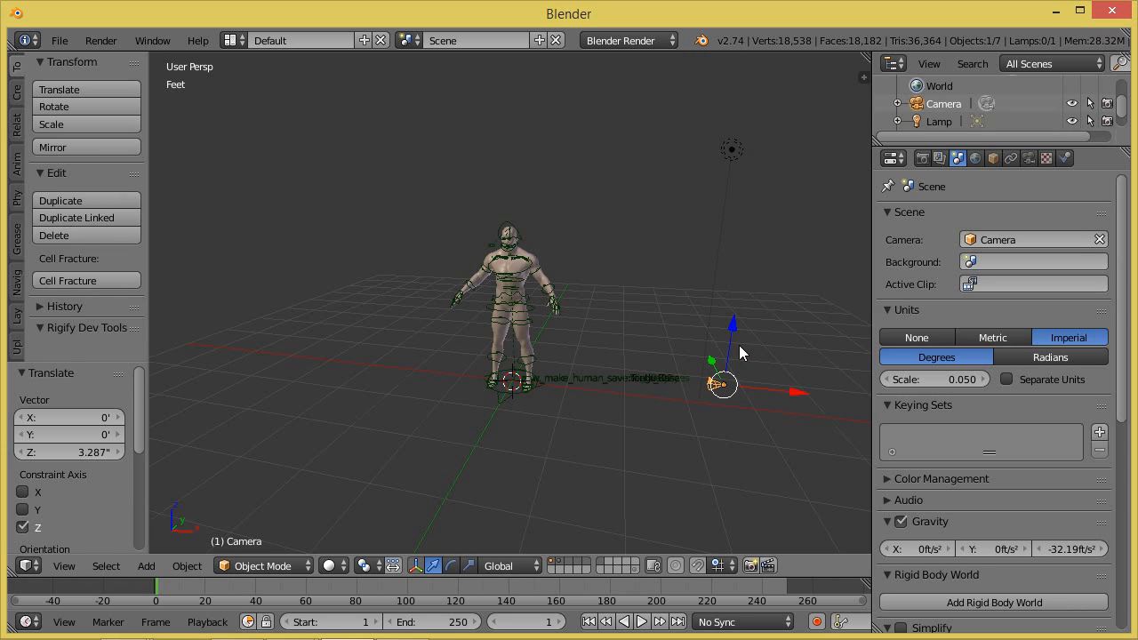
drag(735, 328, 747, 173)
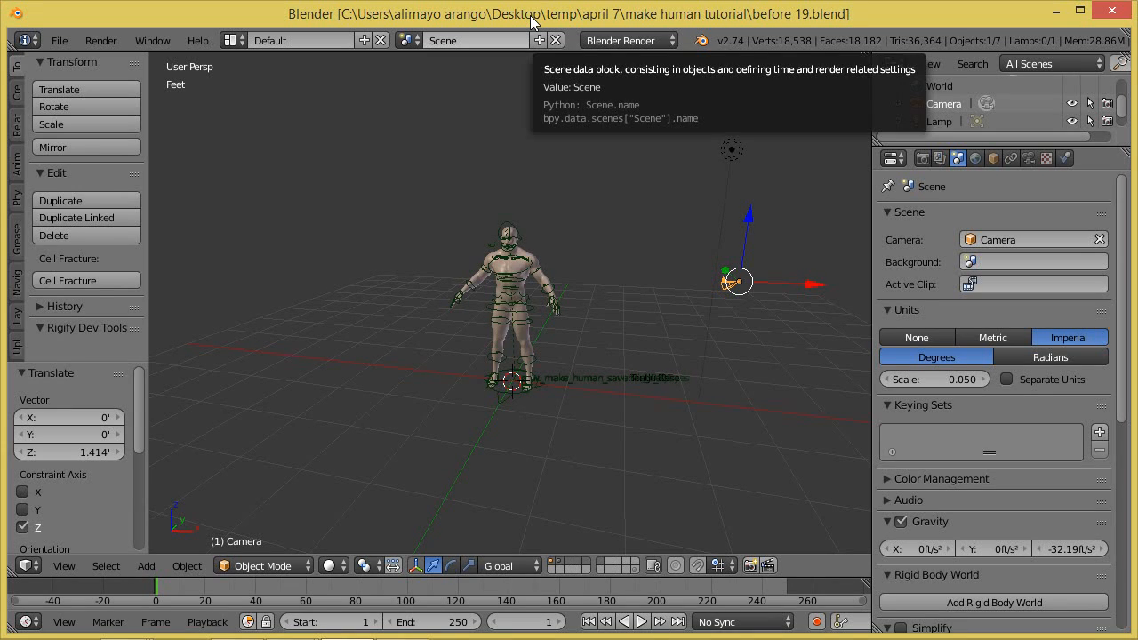
scroll(543, 424, up, 3)
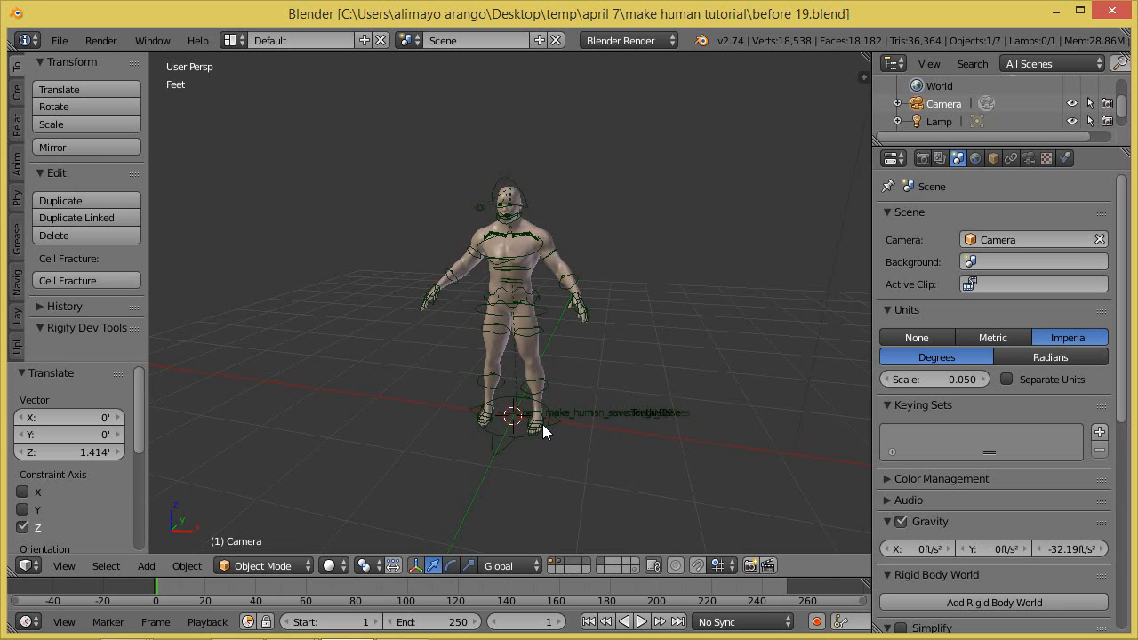
- Try lowering the character's root bone about 4.3 inches along the Z axis, and undo the move
right_click(554, 310)
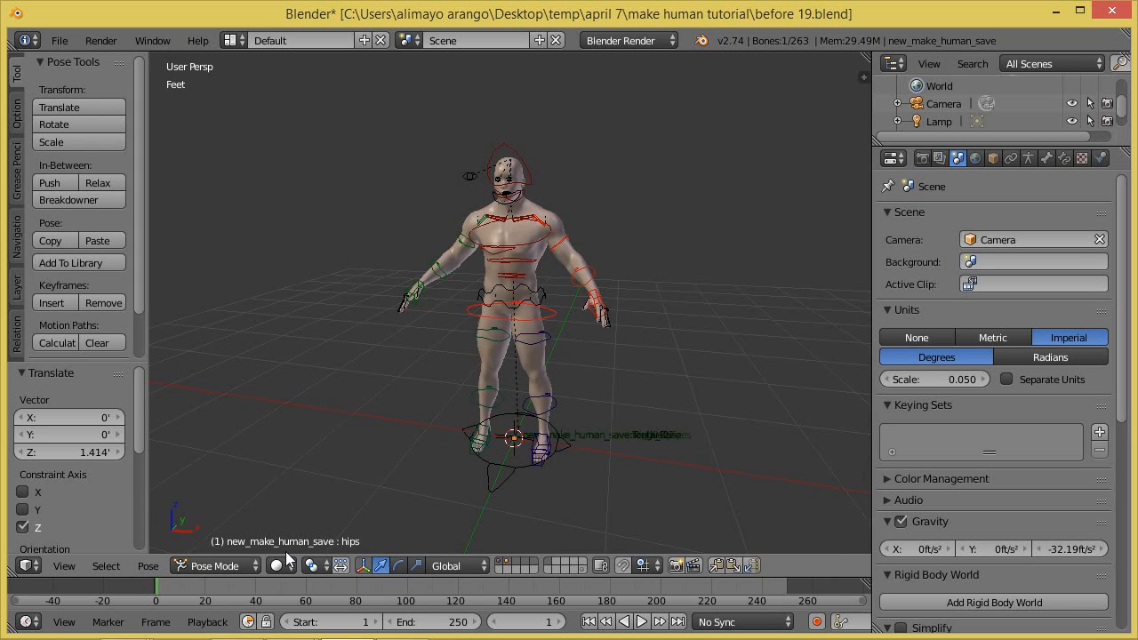
scroll(531, 385, up, 2)
middle_drag(632, 367, 521, 311)
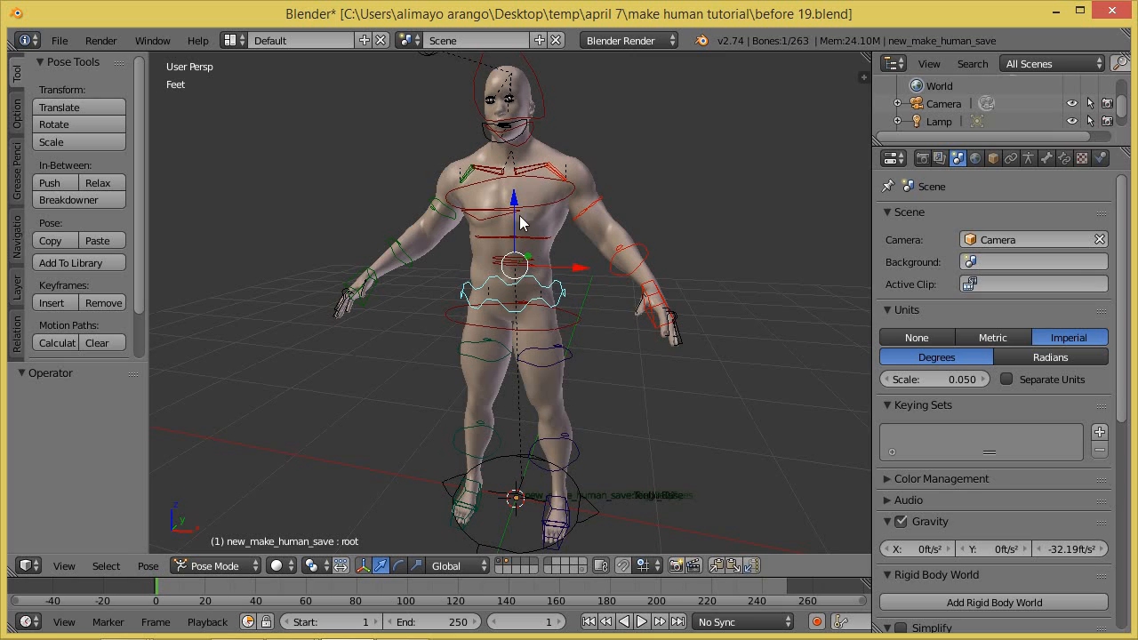
right_click(554, 309)
right_click(558, 295)
key(g)
key(z)
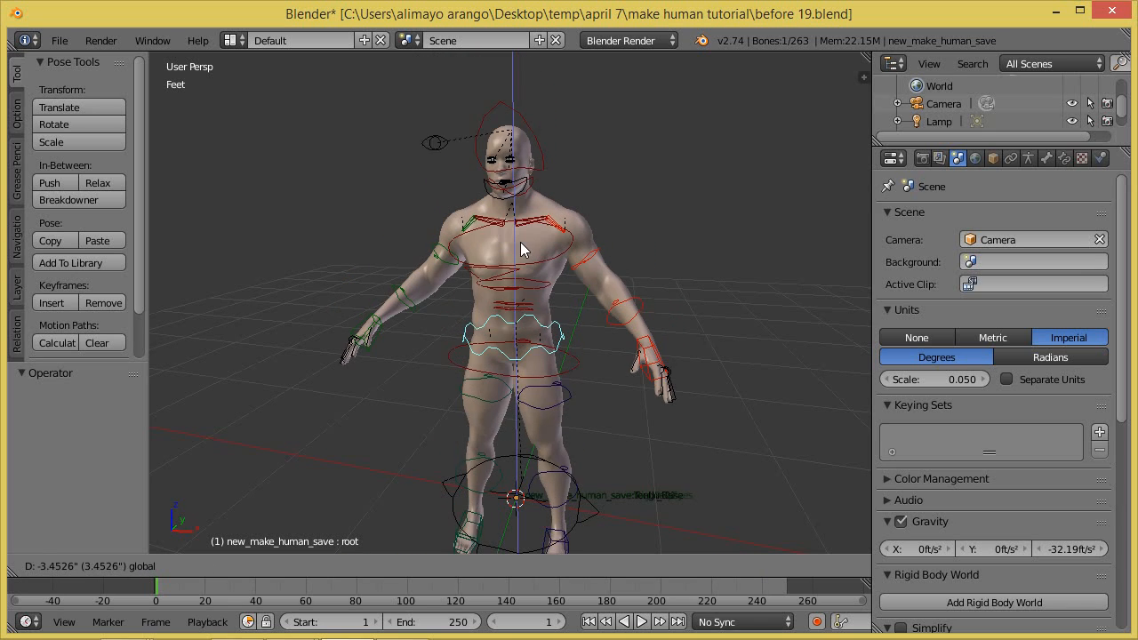
click(544, 293)
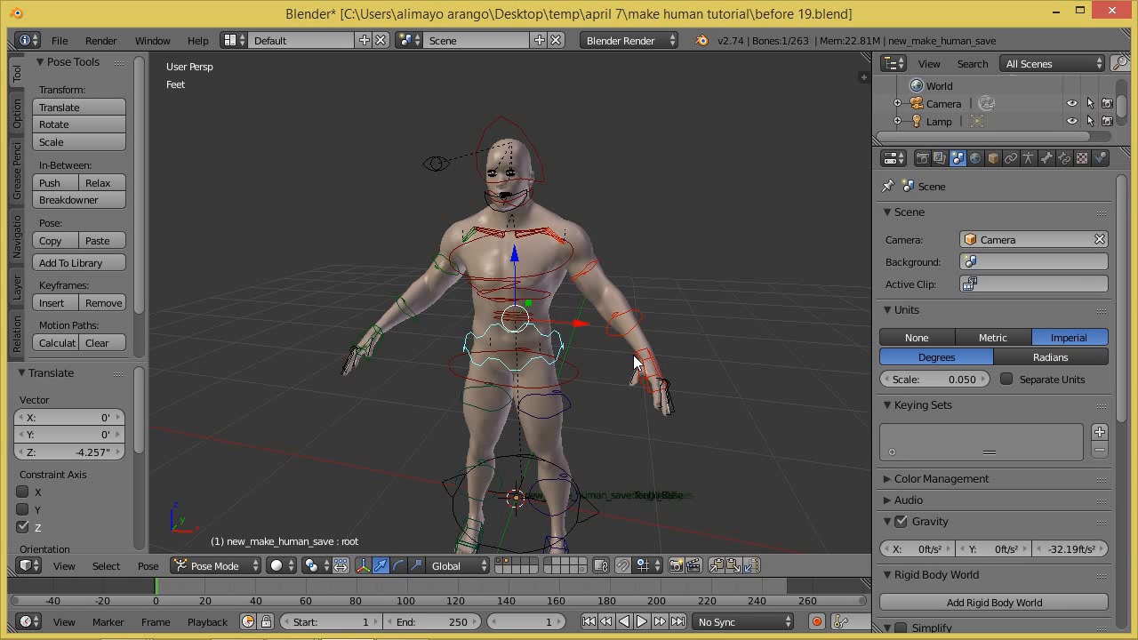
key(ctrl+z)
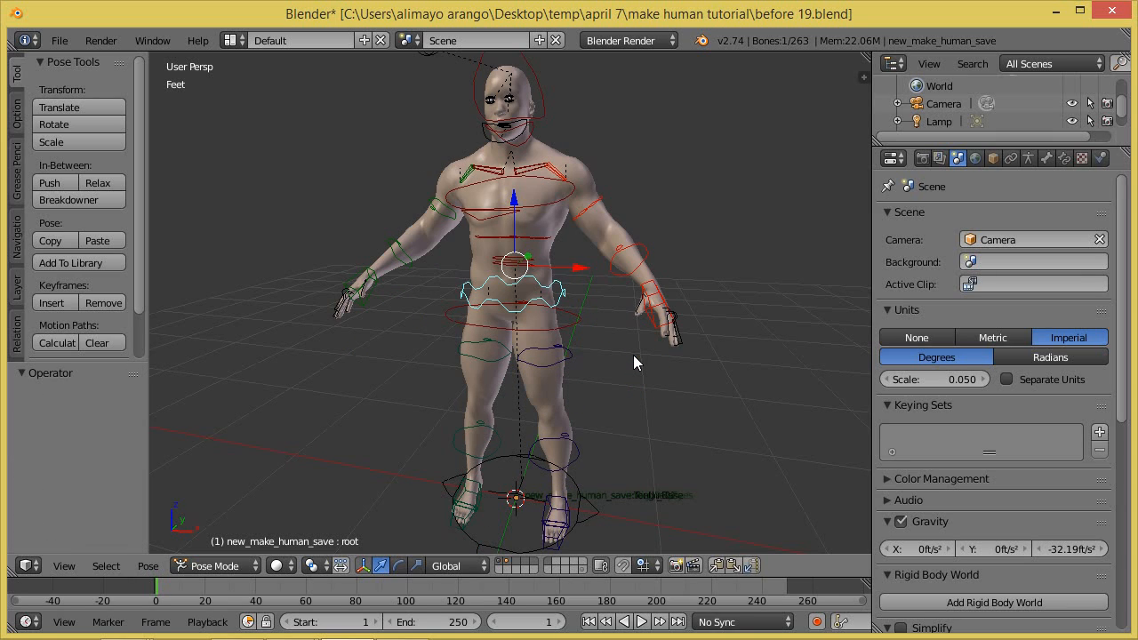
- Deselect all bones and switch both the left and right legs from FK to IK in the MHX rig settings
key(a)
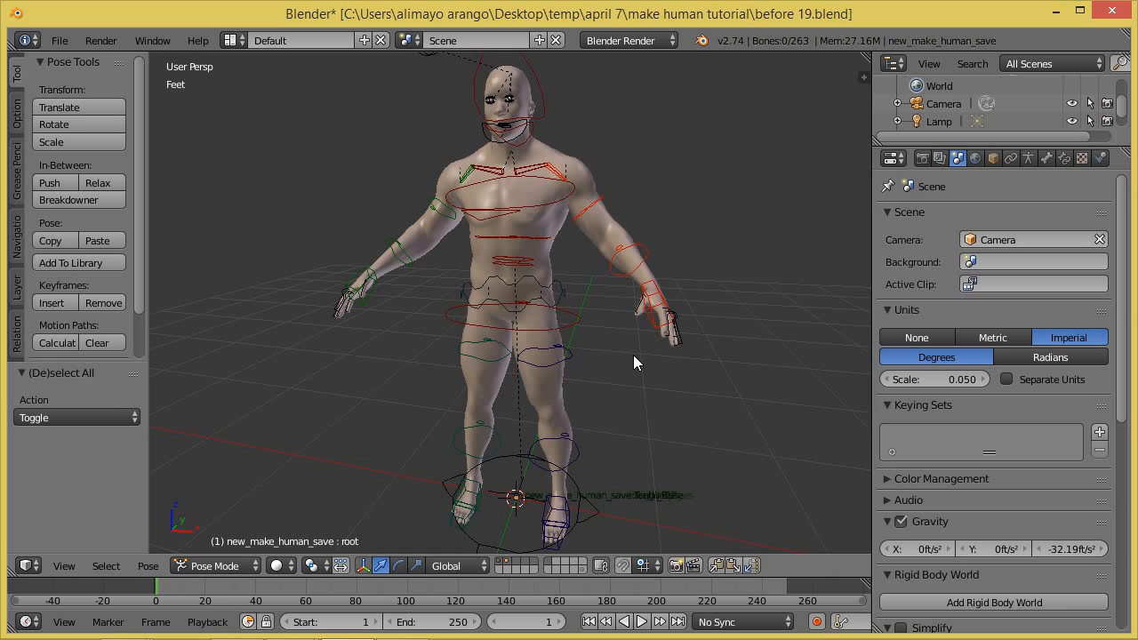
key(n)
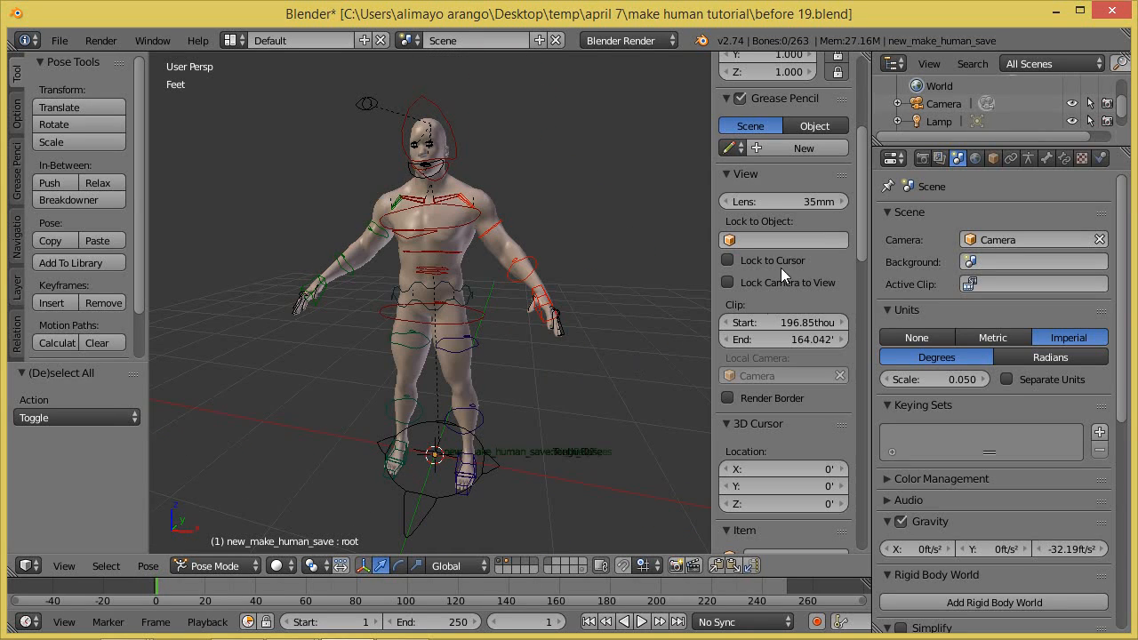
drag(866, 177, 859, 318)
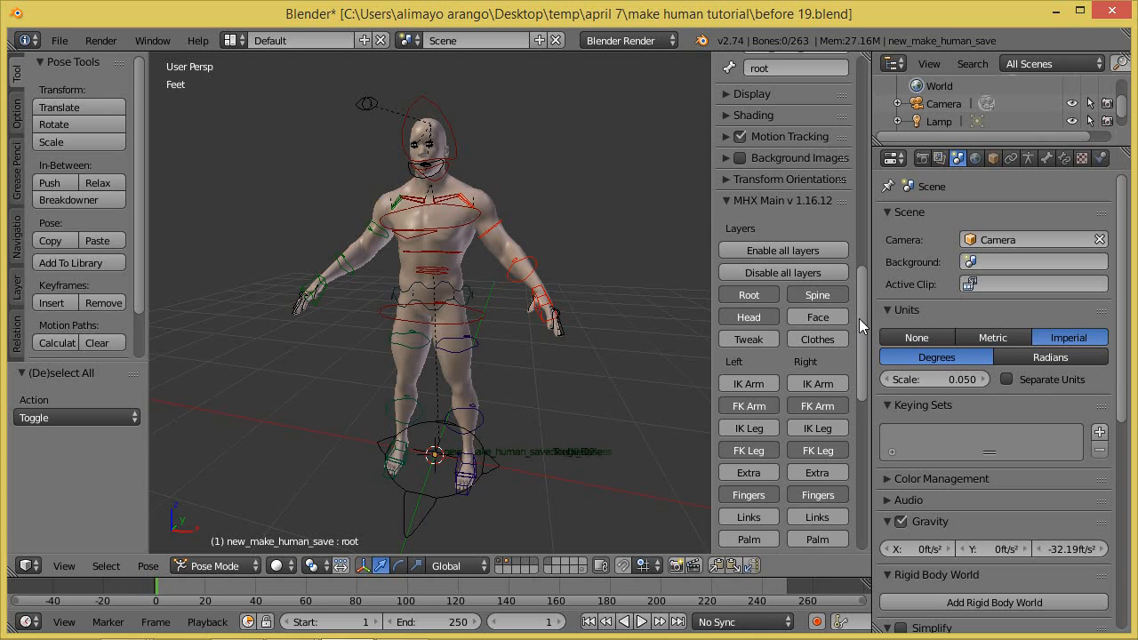
drag(863, 312, 867, 429)
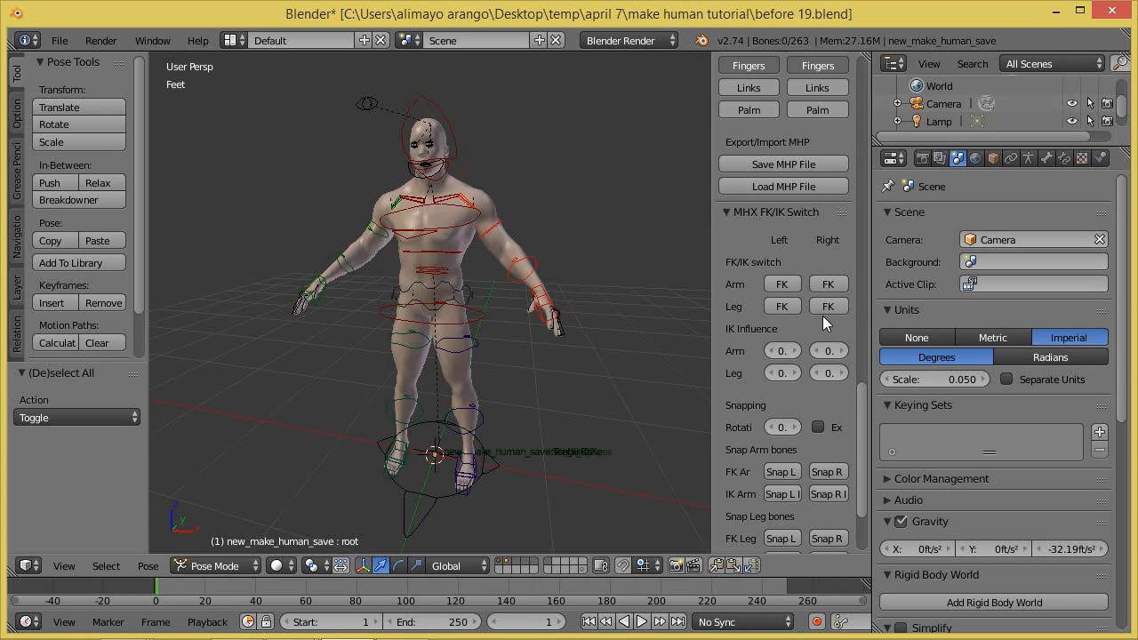
click(778, 309)
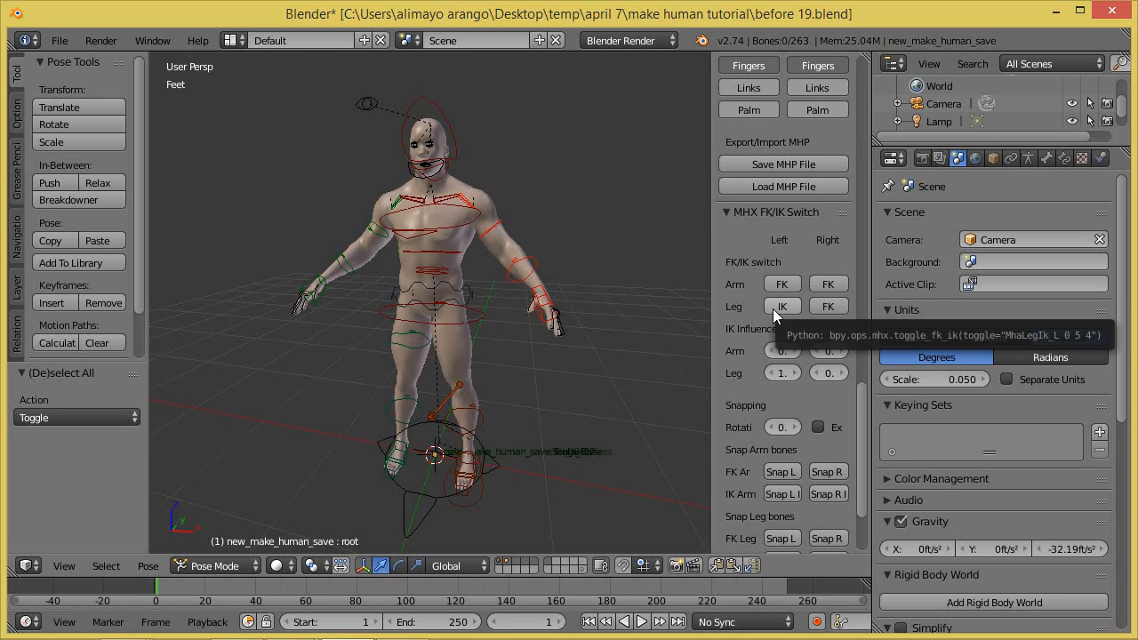
click(828, 306)
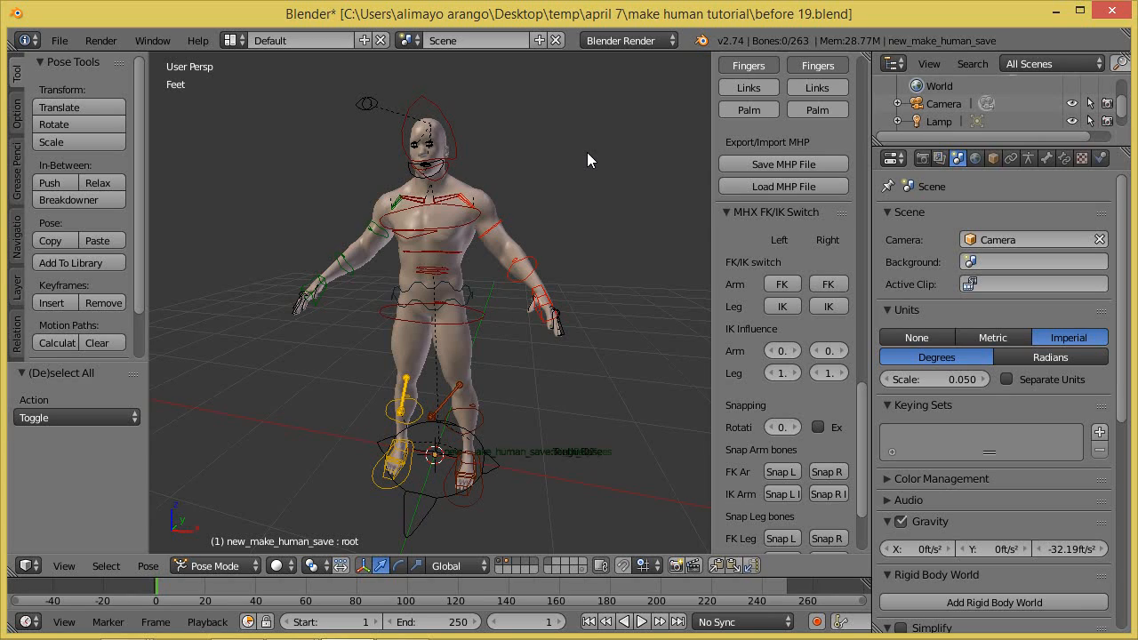
- Test the leg IK by lowering the root bone about 1.1 inches along Z, and clear its pose location
right_click(468, 286)
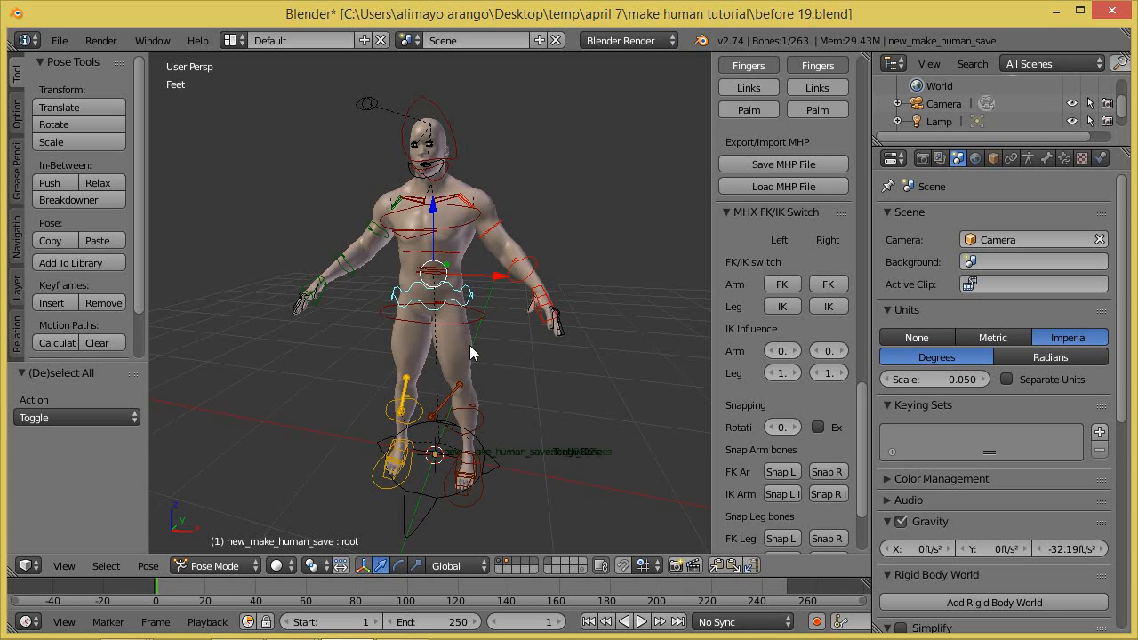
key(g)
key(z)
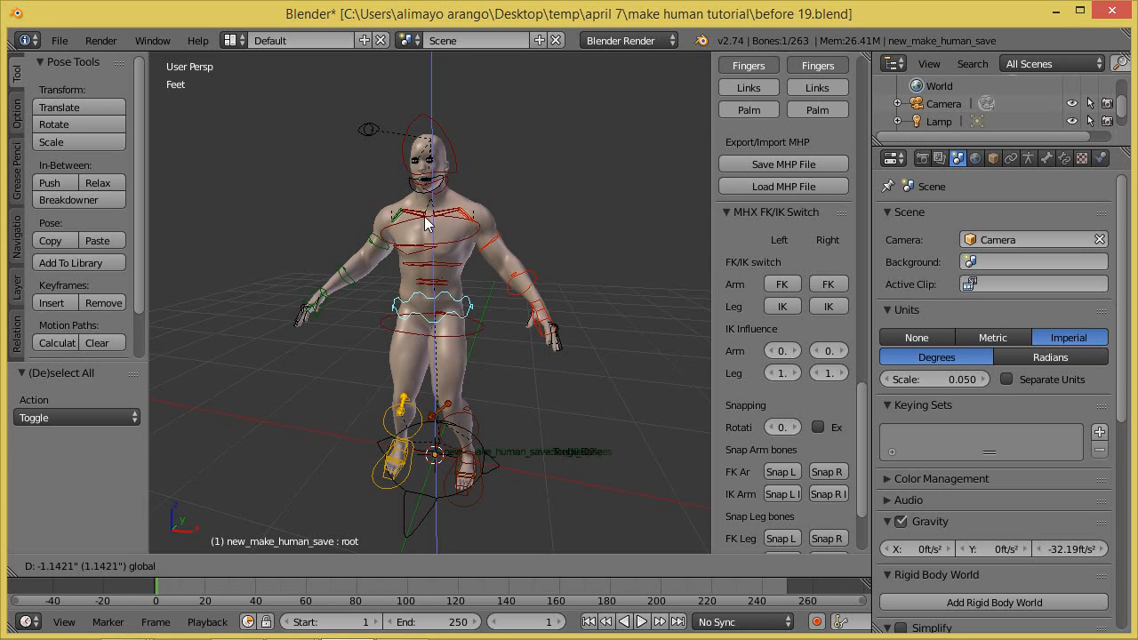
click(426, 222)
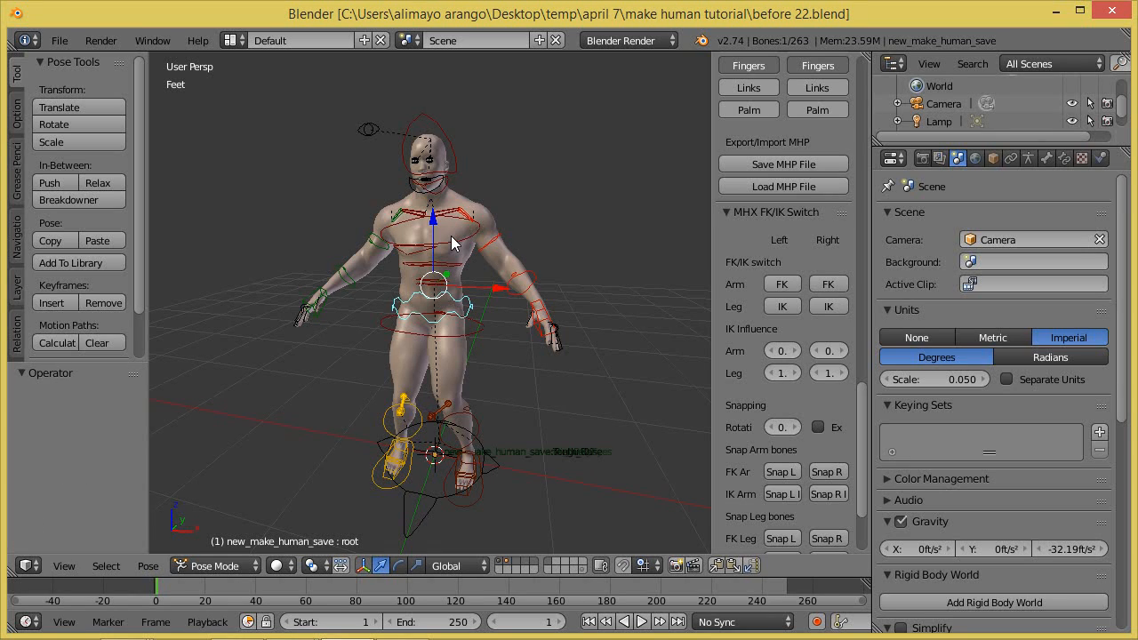
key(alt+g)
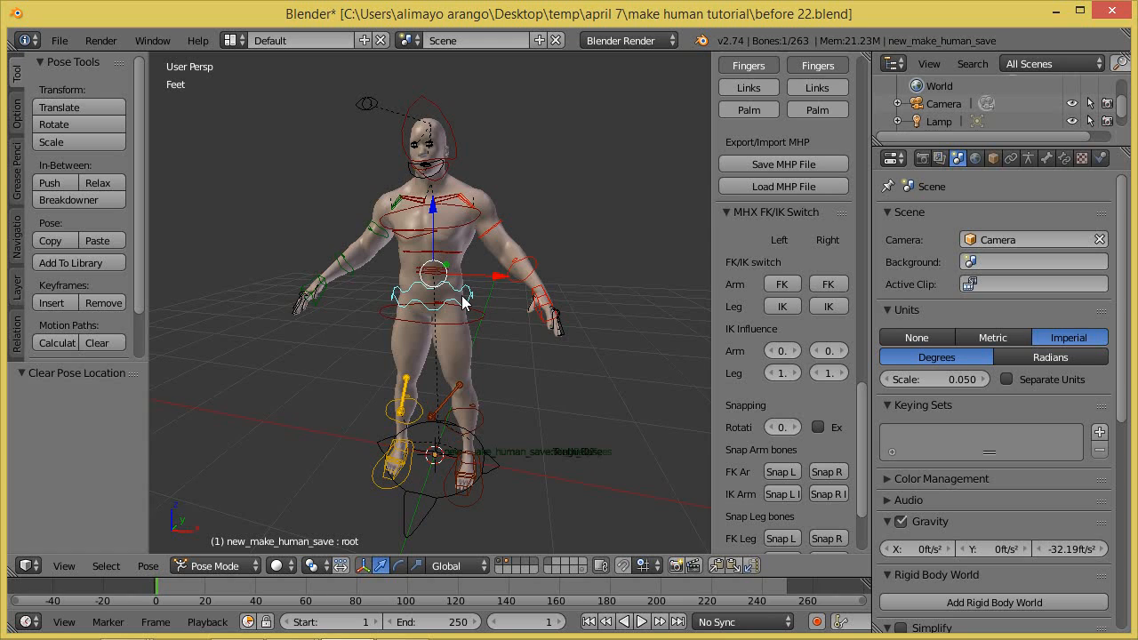
- Select the left index finger bone and try rotating it about its X axis with the rotate manipulator in Gimbal orientation
scroll(498, 354, up, 4)
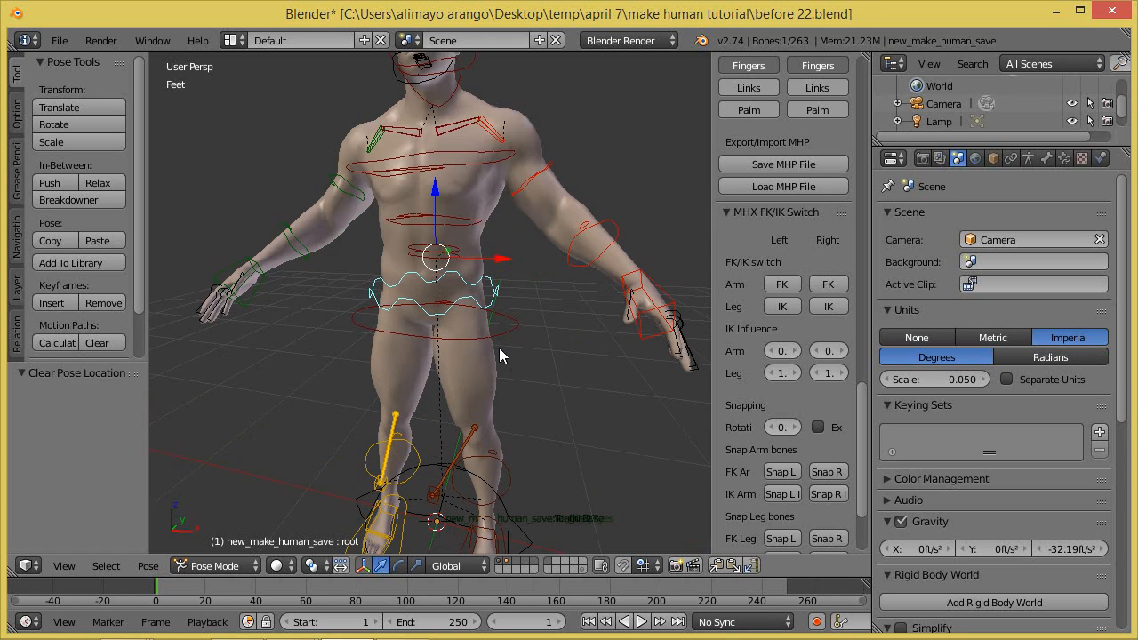
middle_drag(564, 350, 472, 356)
scroll(472, 355, up, 2)
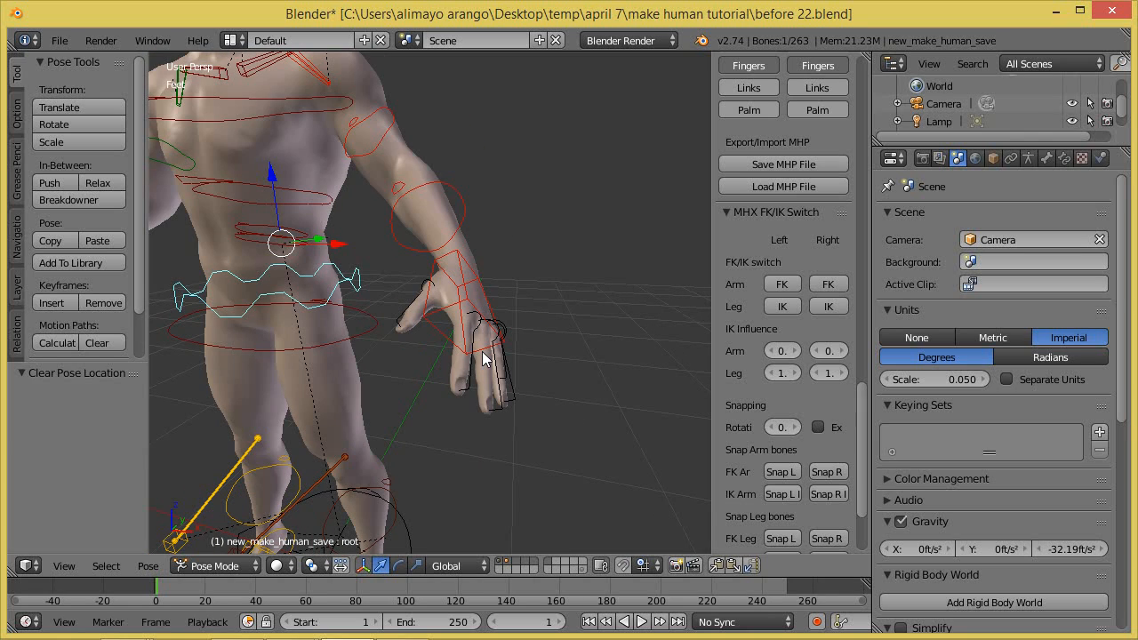
right_click(473, 385)
scroll(472, 386, up, 3)
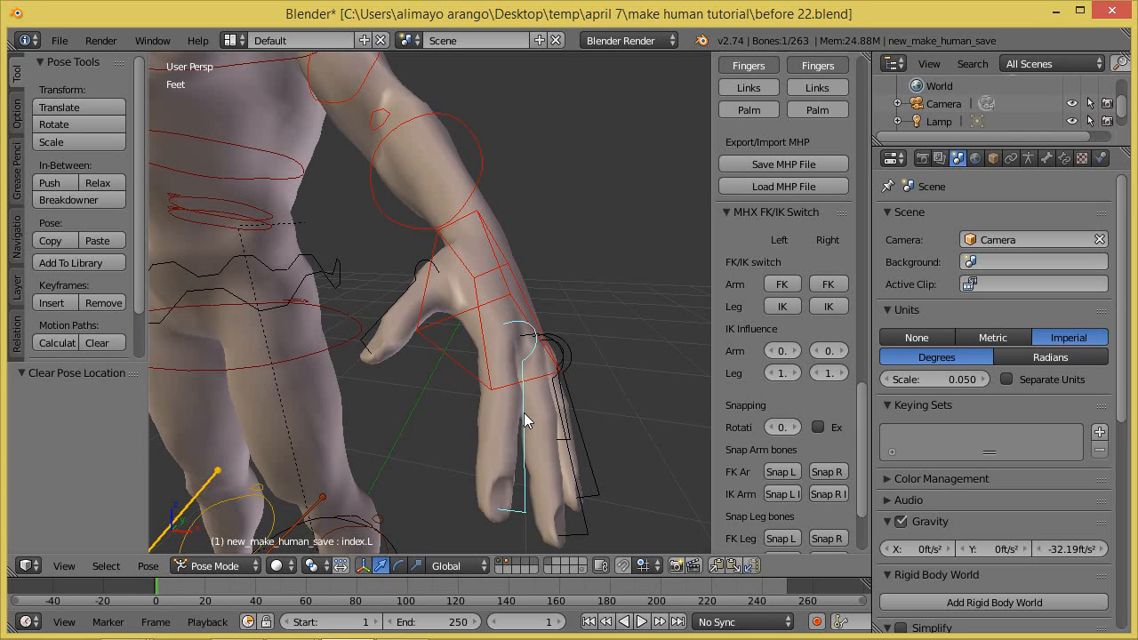
click(398, 567)
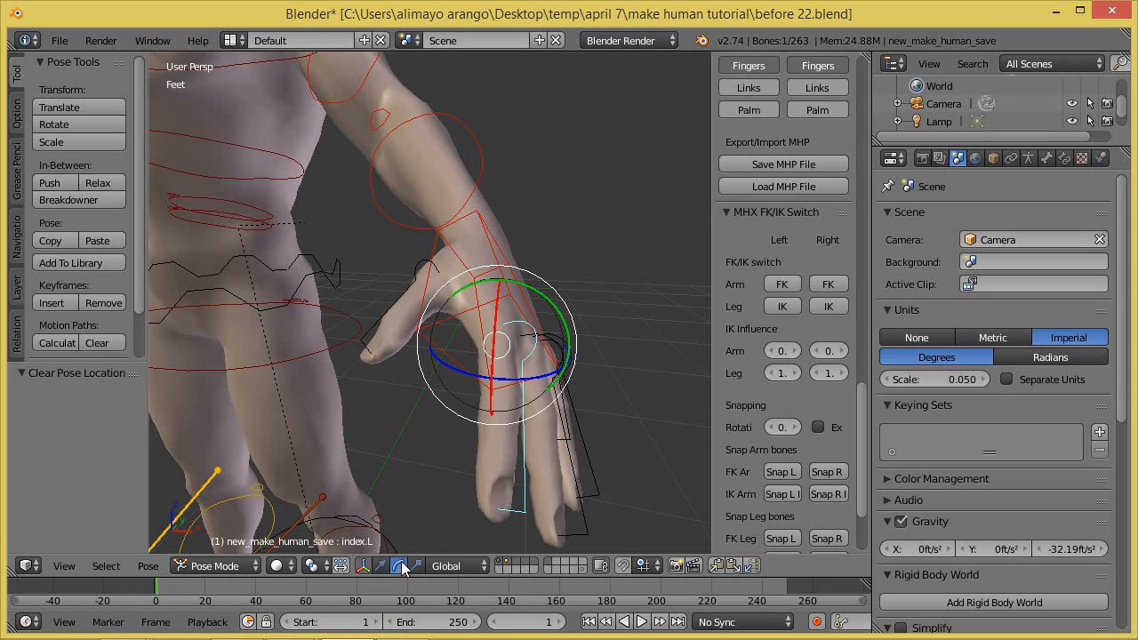
click(473, 567)
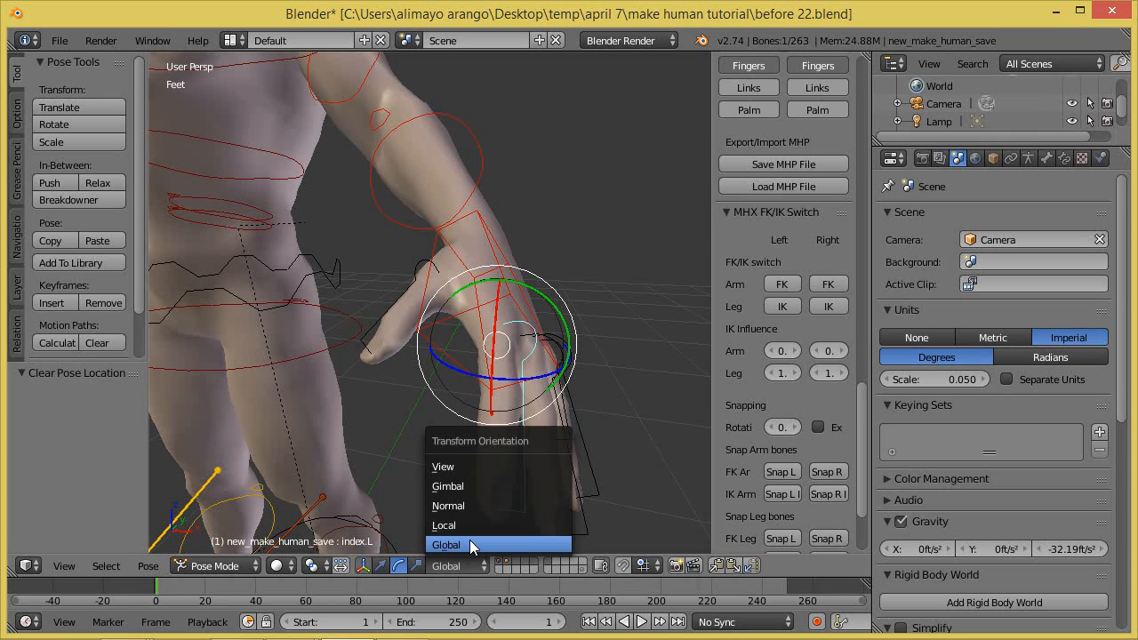
click(469, 488)
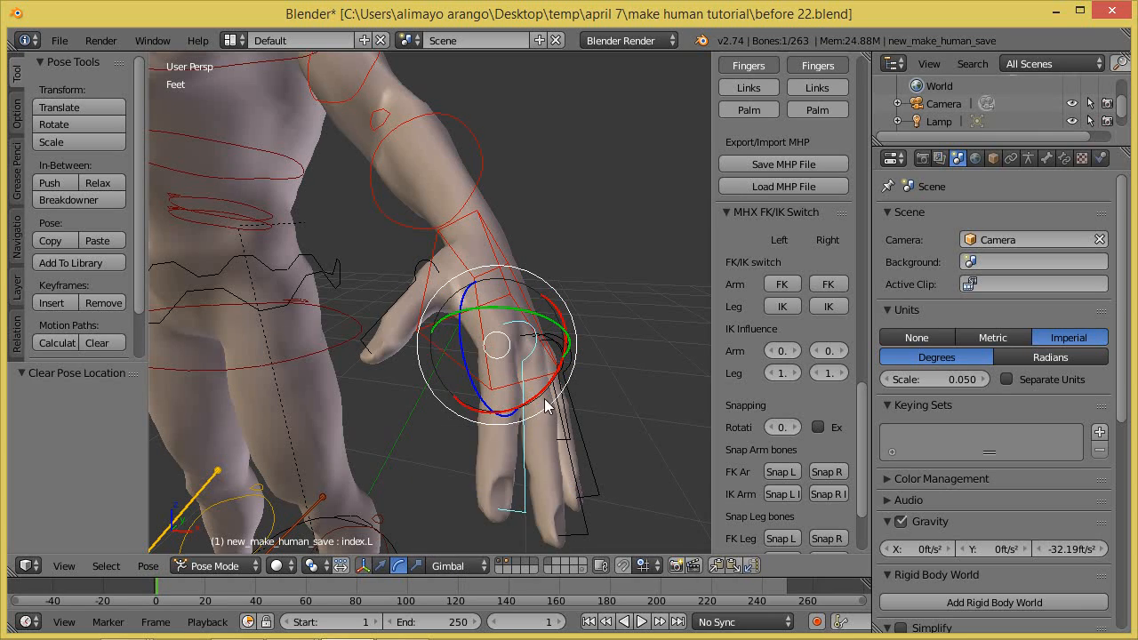
drag(557, 378, 580, 412)
scroll(628, 458, down, 2)
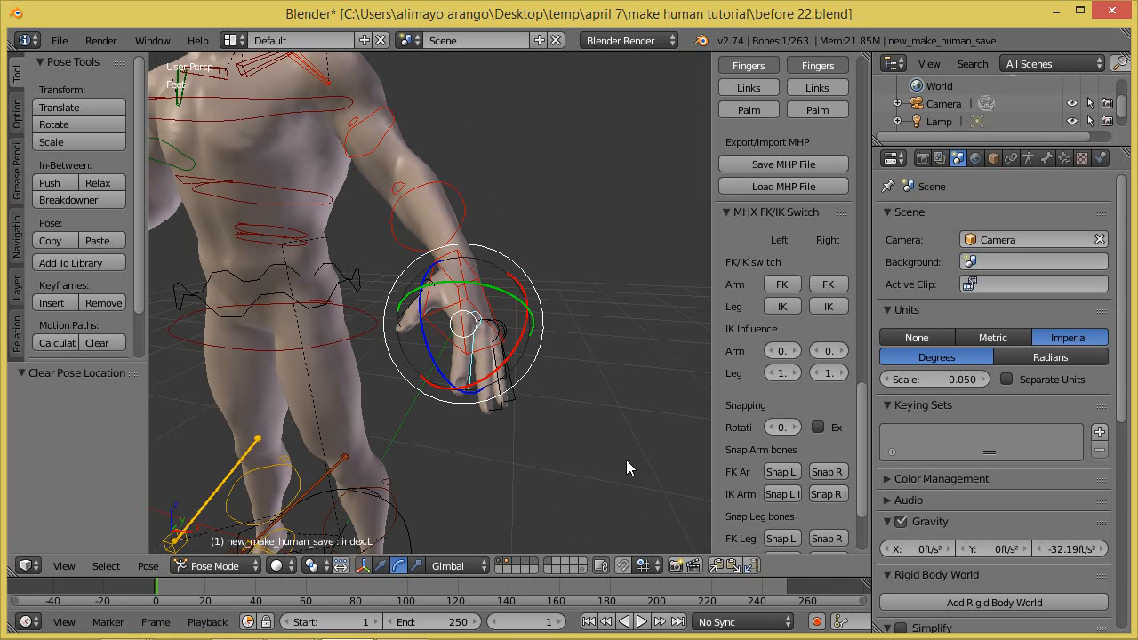
- Select the left hand's index, middle, ring and pinky bones together and try rotating them about the gimbal X axis
scroll(598, 439, up, 4)
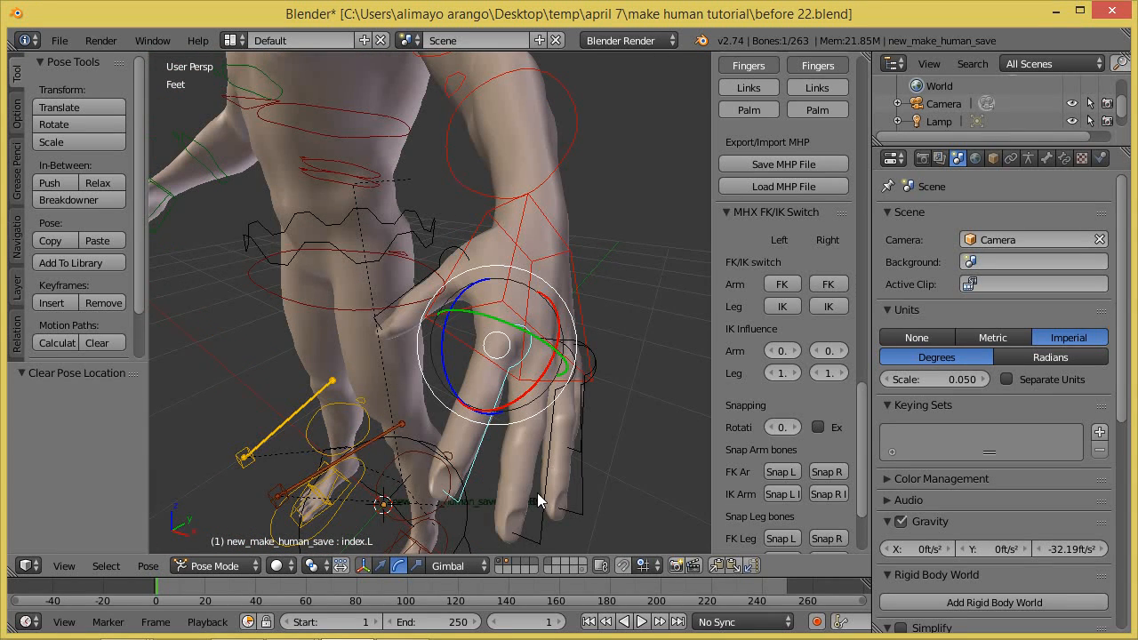
right_click(542, 500)
right_click(584, 490)
middle_drag(629, 461, 594, 446)
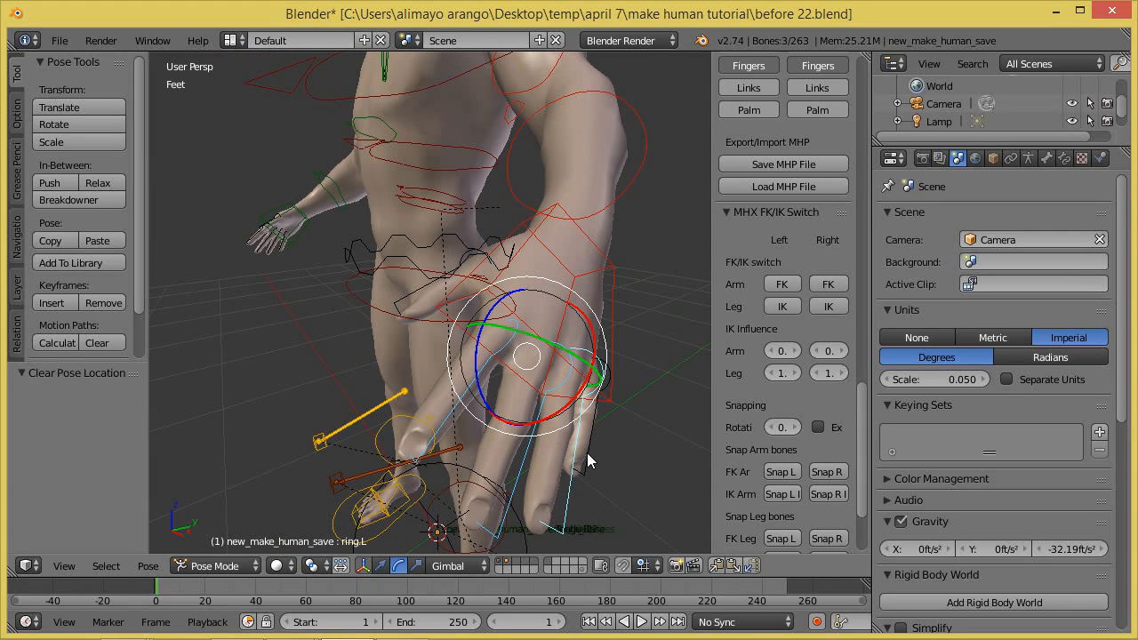
right_click(589, 465)
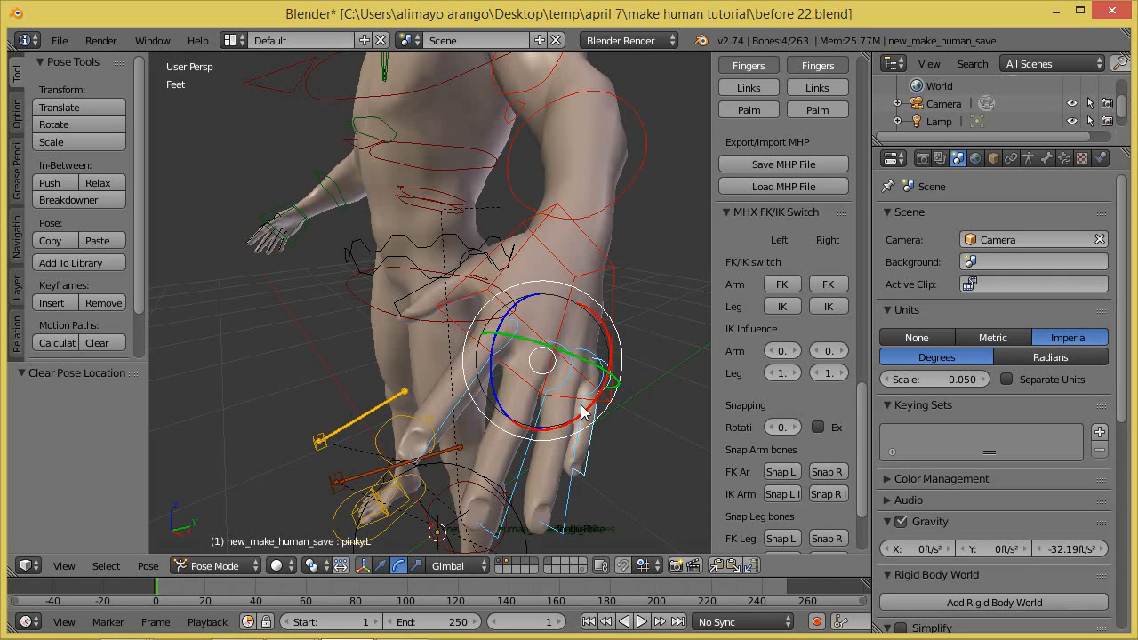
mouse_move(585, 415)
mouse_down()
mouse_move(534, 447)
mouse_move(584, 399)
mouse_move(539, 442)
mouse_move(576, 405)
mouse_up()
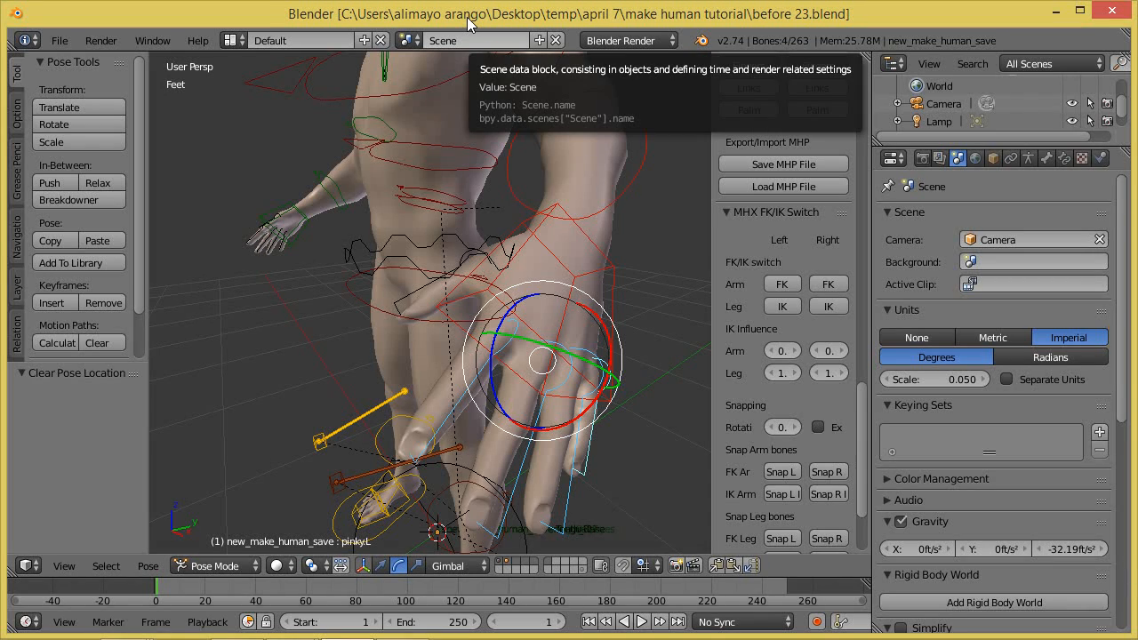
- Switch the manipulator back to translate and start the Screencast Keys display, closing the settings sidebar
click(381, 566)
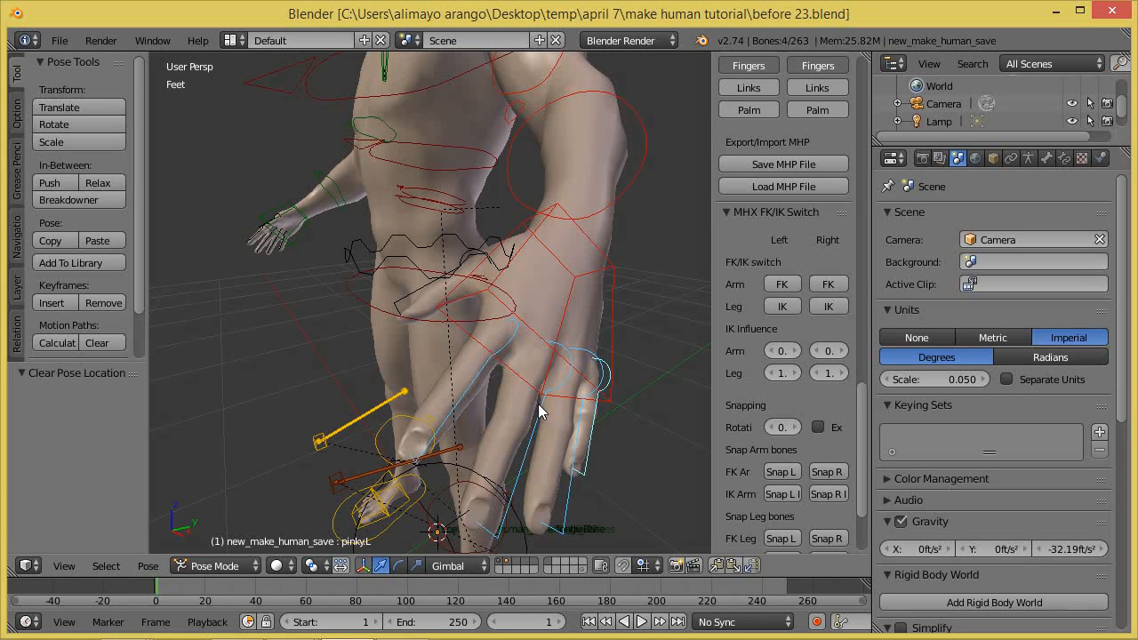
scroll(465, 397, down, 2)
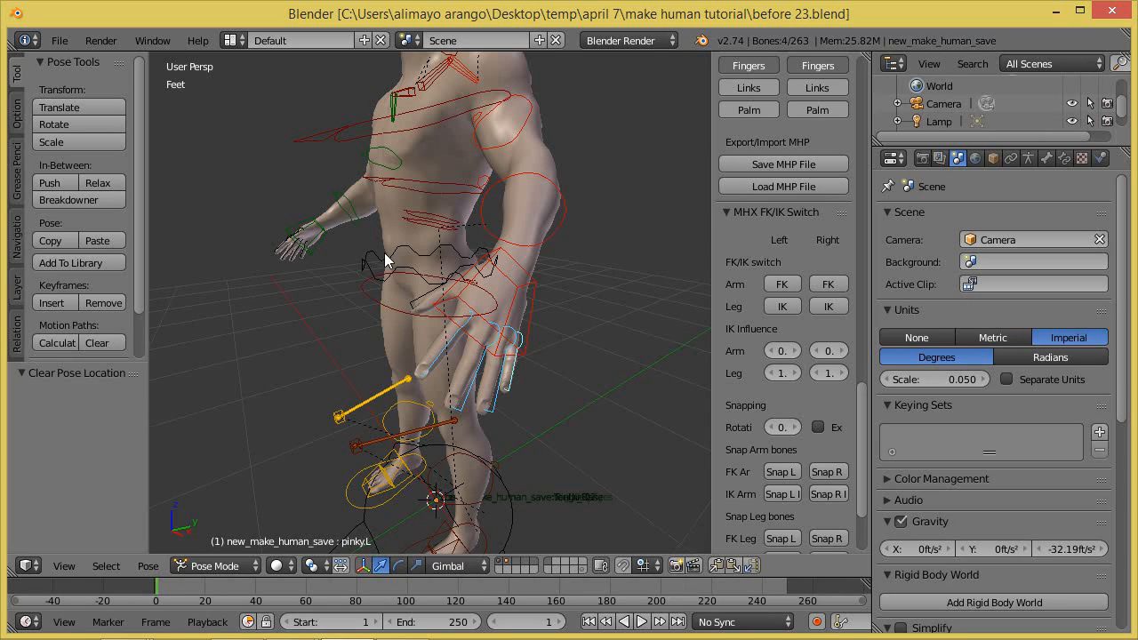
middle_drag(353, 186, 381, 291)
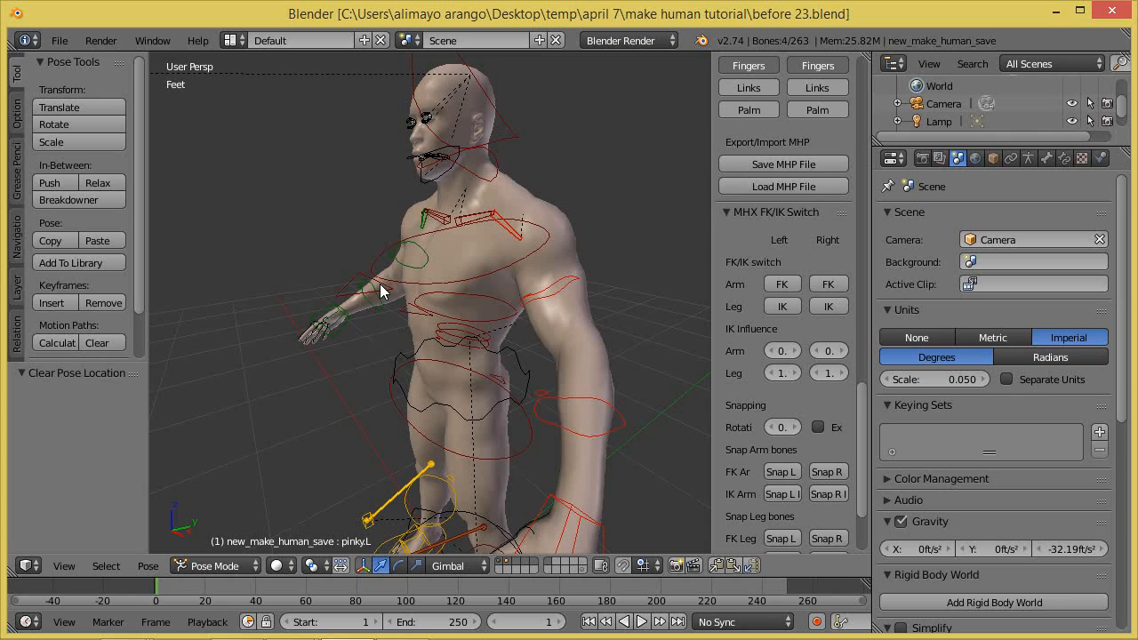
drag(864, 392, 867, 472)
click(806, 538)
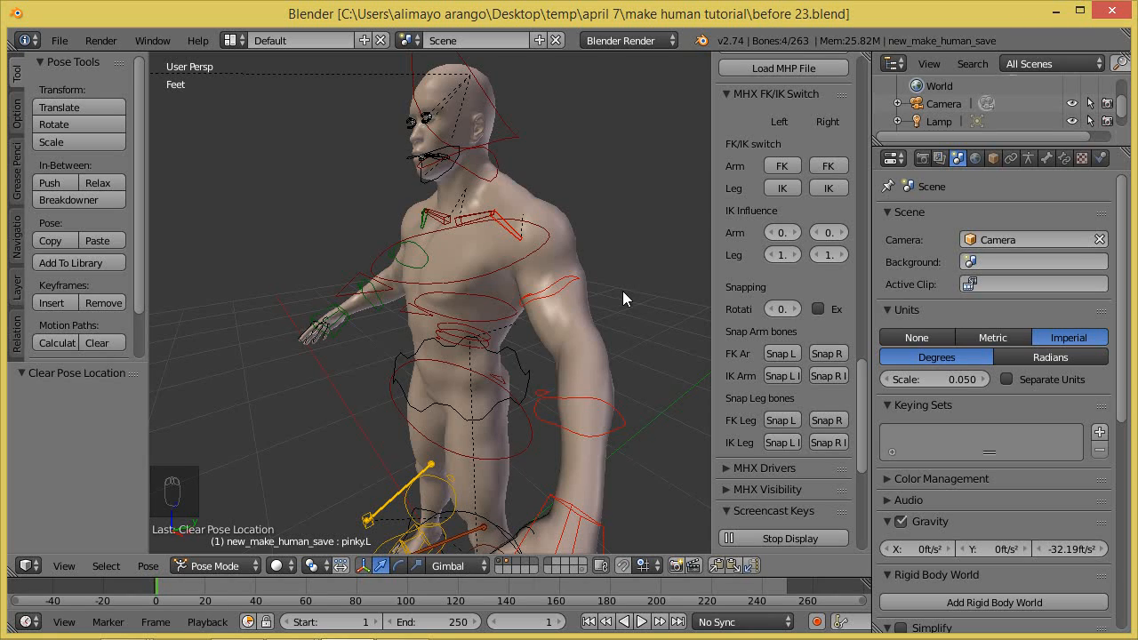
key(n)
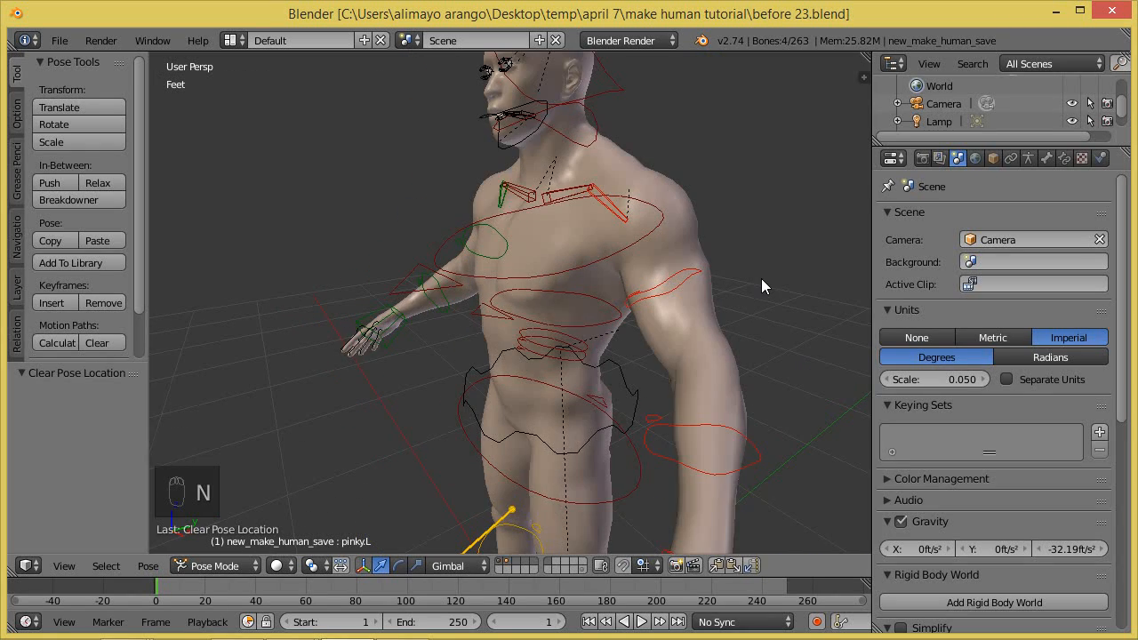
- Select the gaze bone in front of the face and try moving it downwards to test the eye control
scroll(702, 272, down, 2)
middle_drag(542, 191, 583, 268)
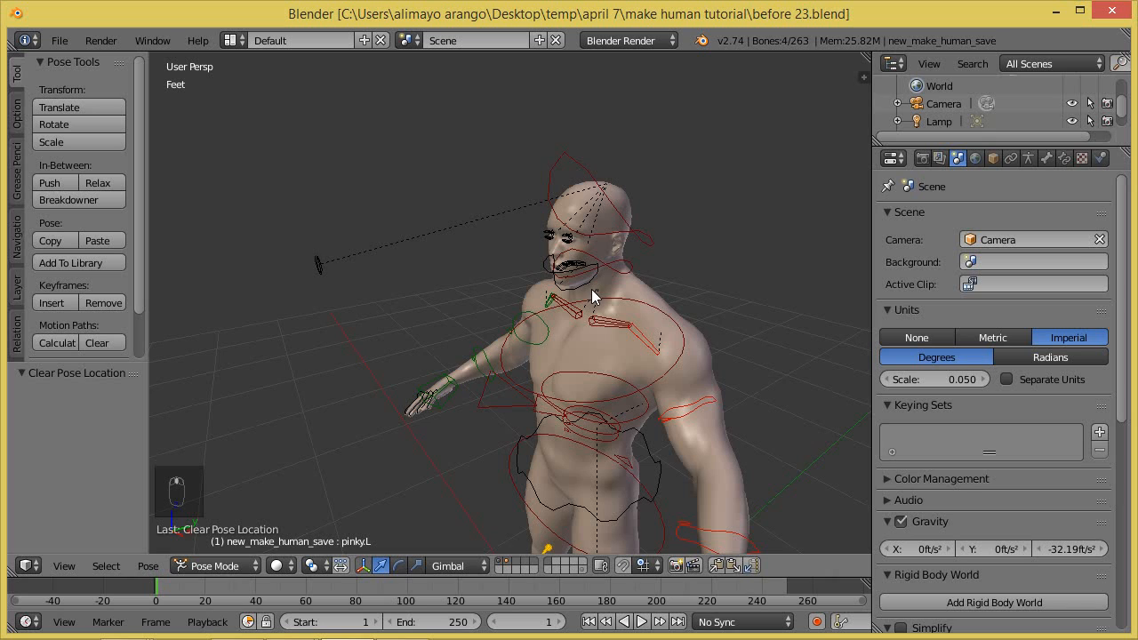
middle_drag(592, 289, 584, 268)
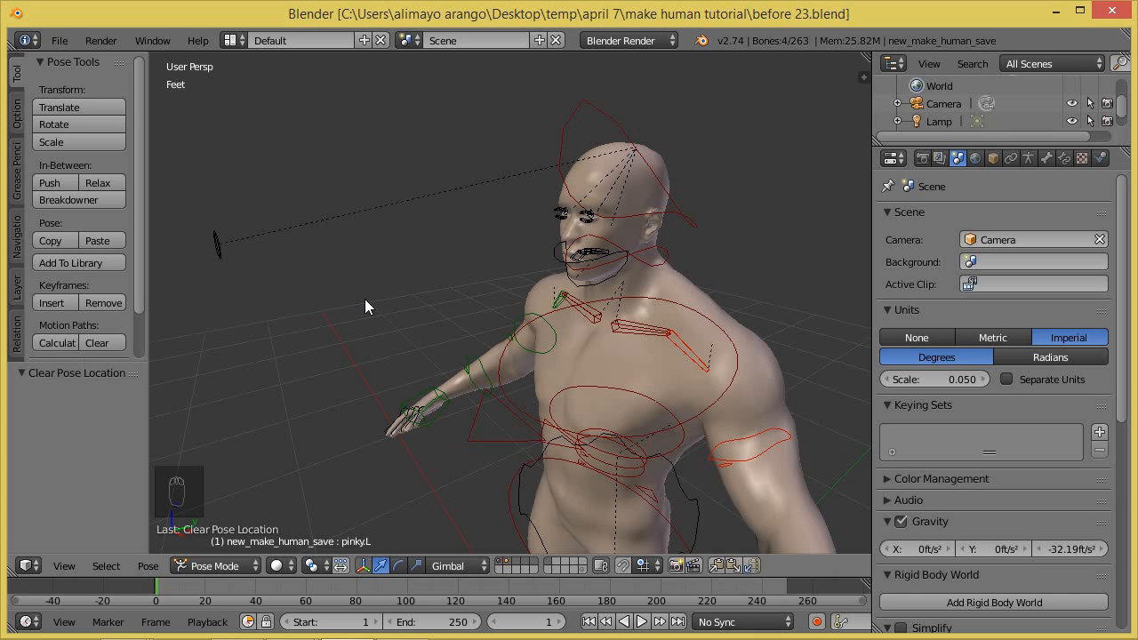
middle_drag(365, 298, 470, 287)
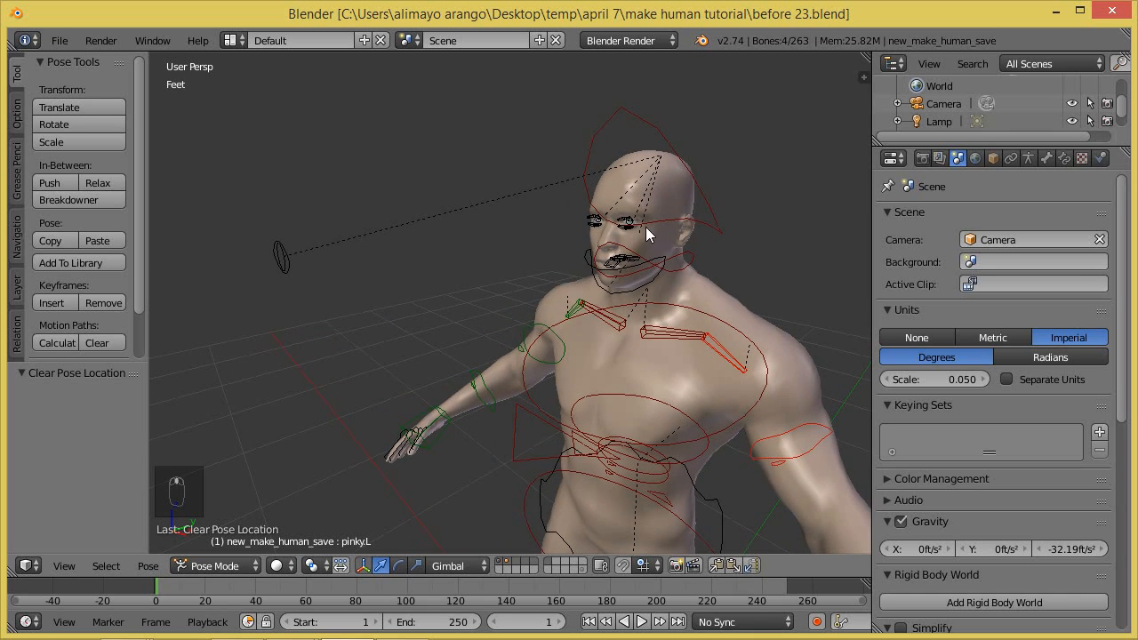
right_click(273, 260)
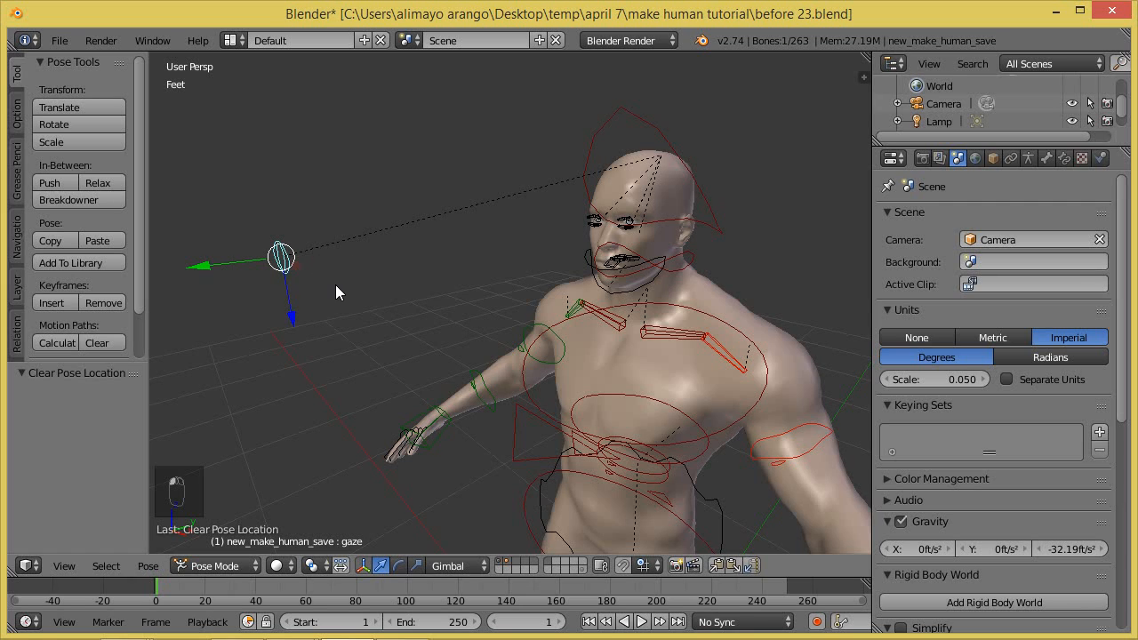
key(g)
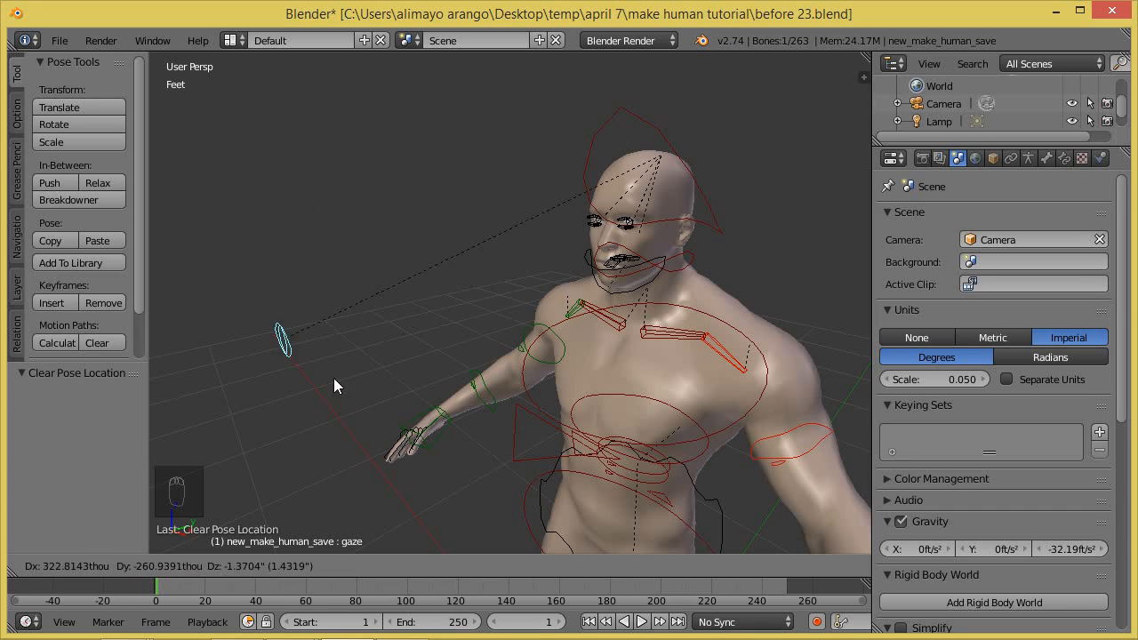
right_click(395, 363)
- Try rotating the left eye's upper eyelid bone and lower eyelid bone to test the eyelid controls
scroll(559, 291, up, 5)
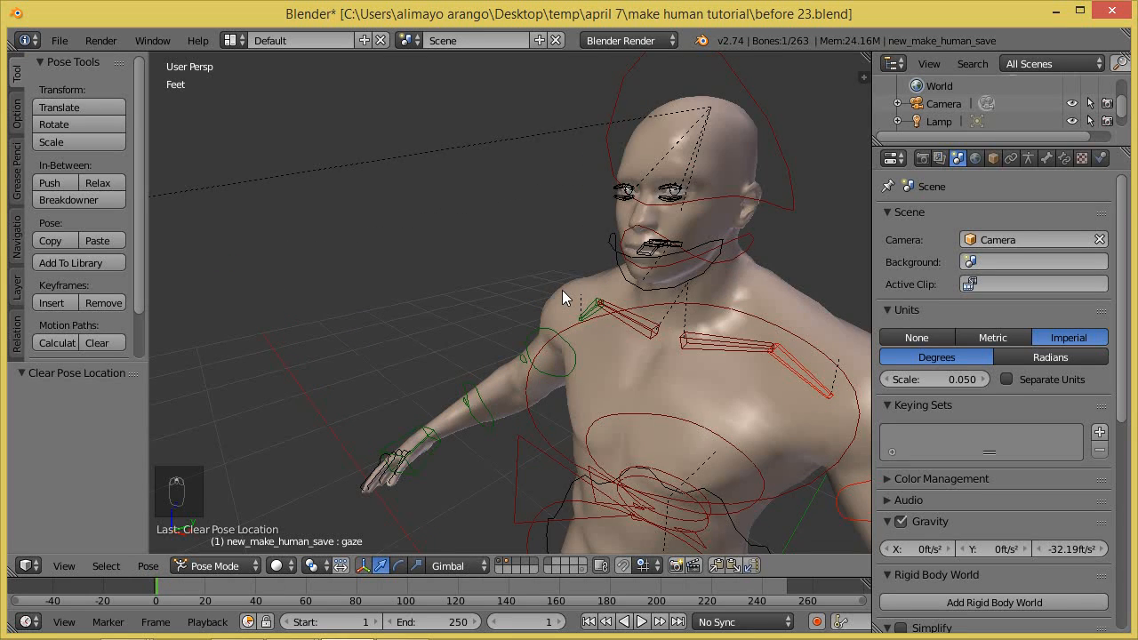
middle_drag(758, 232, 654, 300)
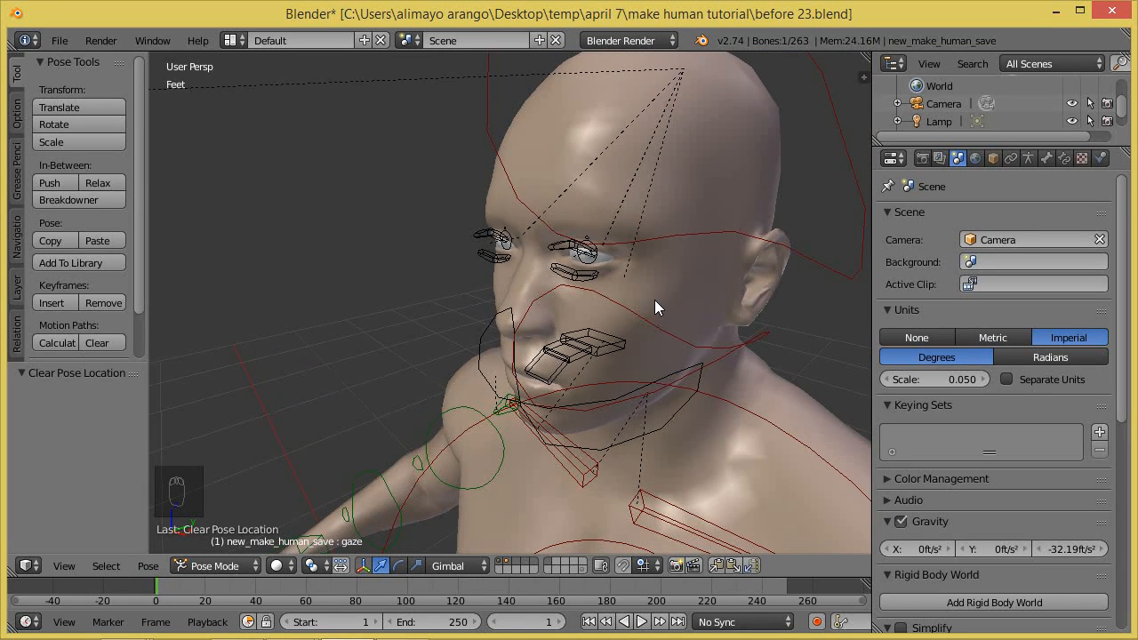
scroll(655, 300, up, 2)
right_click(630, 181)
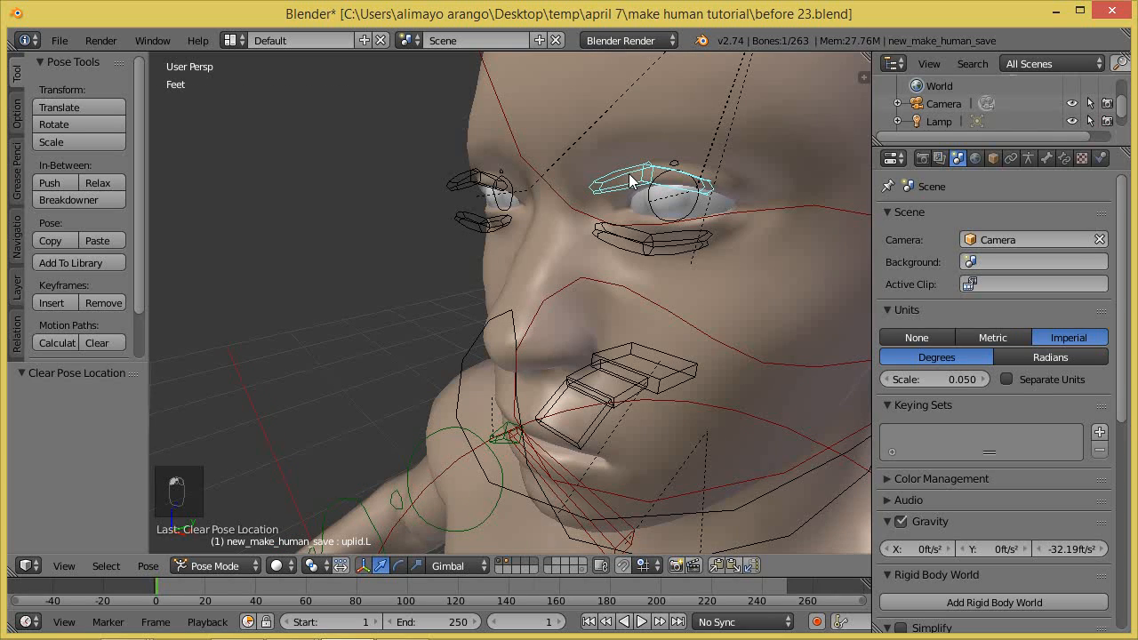
key(g)
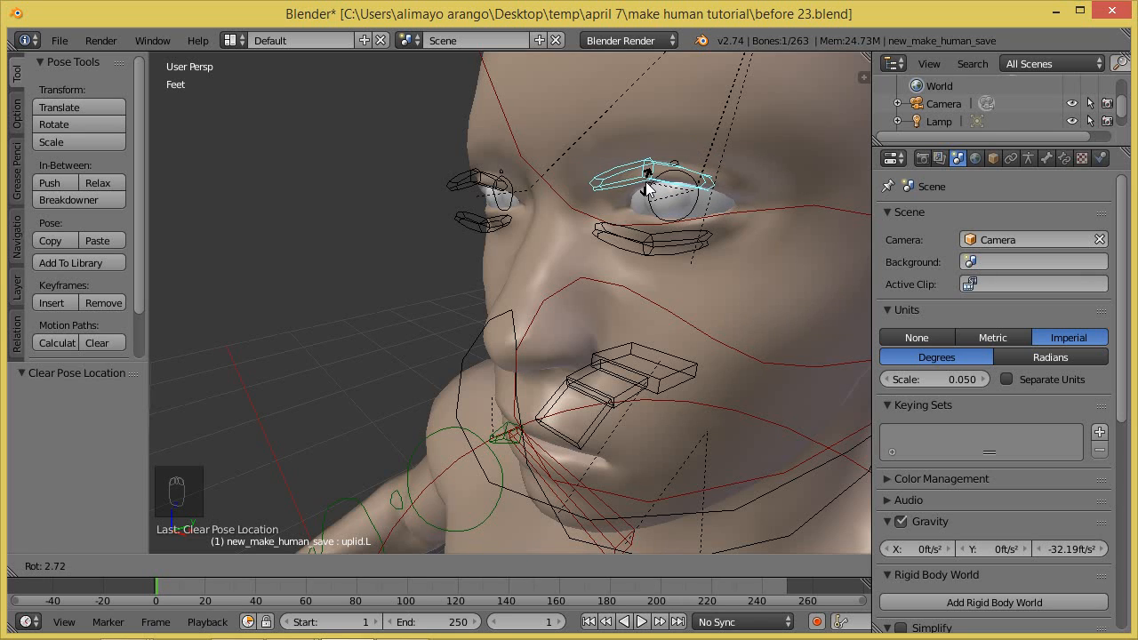
click(649, 187)
right_click(667, 242)
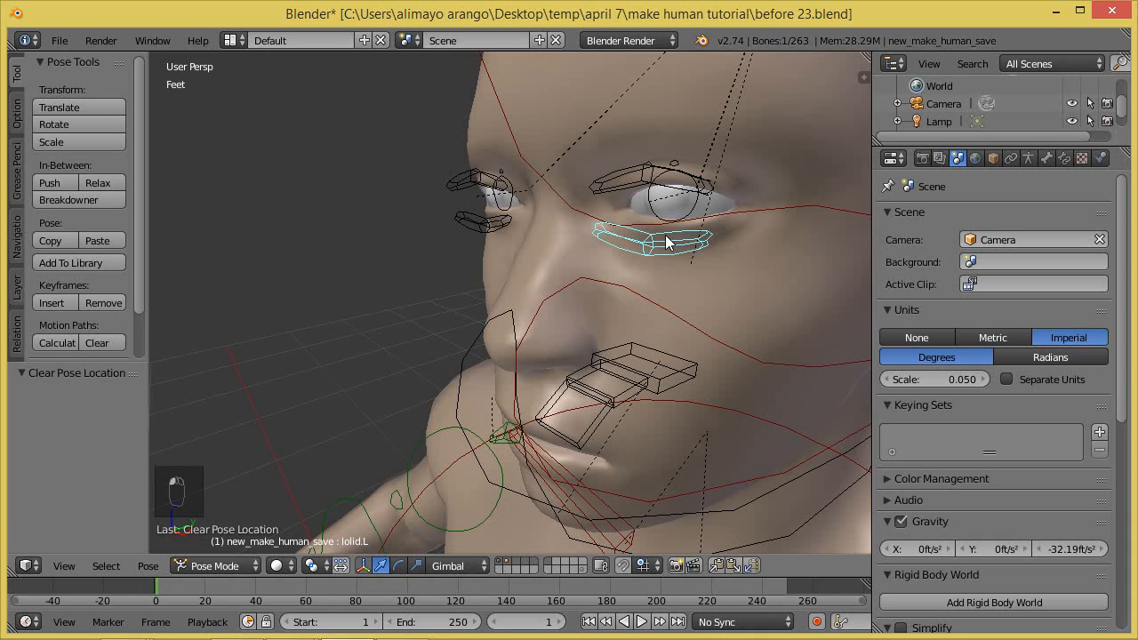
key(g)
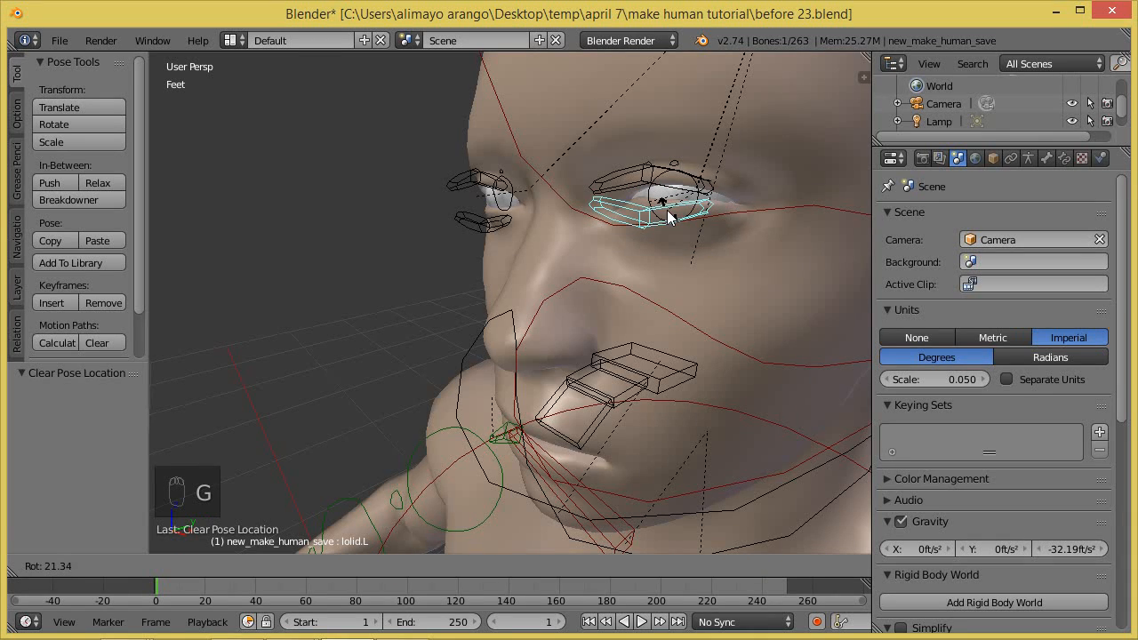
right_click(669, 219)
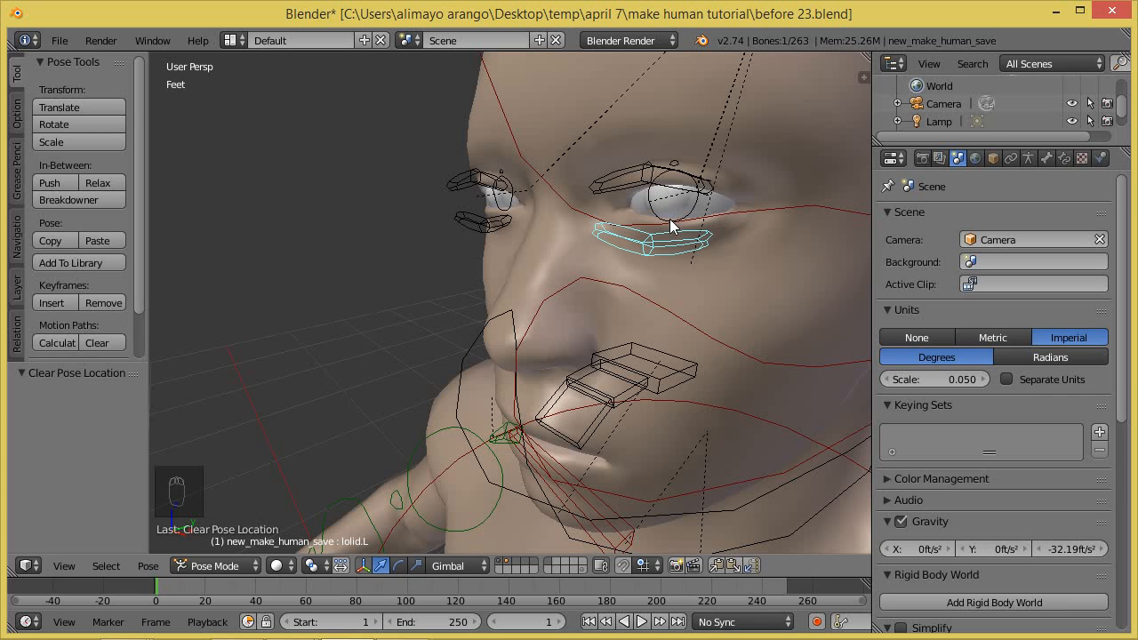
- Select the jaw bone and rotate it about 18.6° around the global X axis to open the mouth
scroll(675, 244, down, 4)
middle_drag(643, 435, 664, 394)
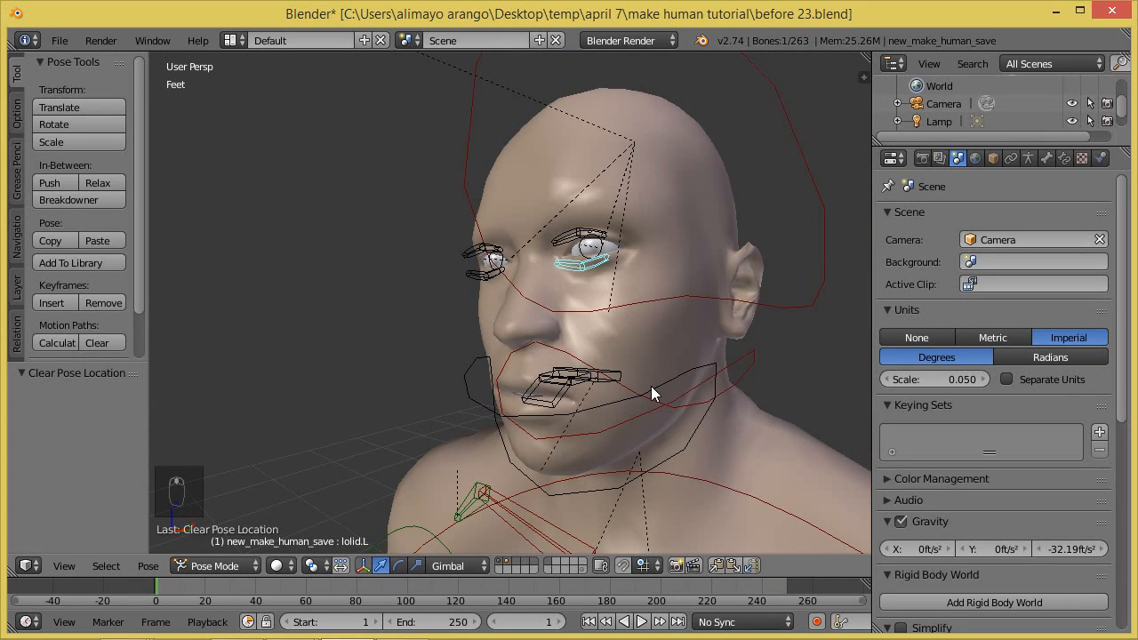
right_click(652, 389)
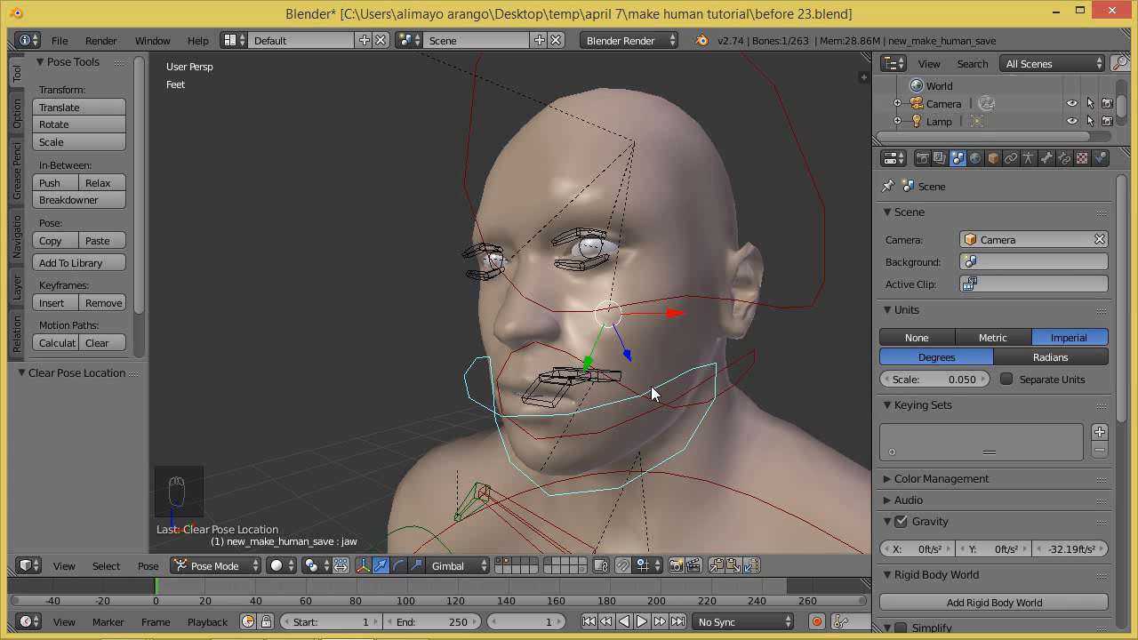
key(r)
key(x)
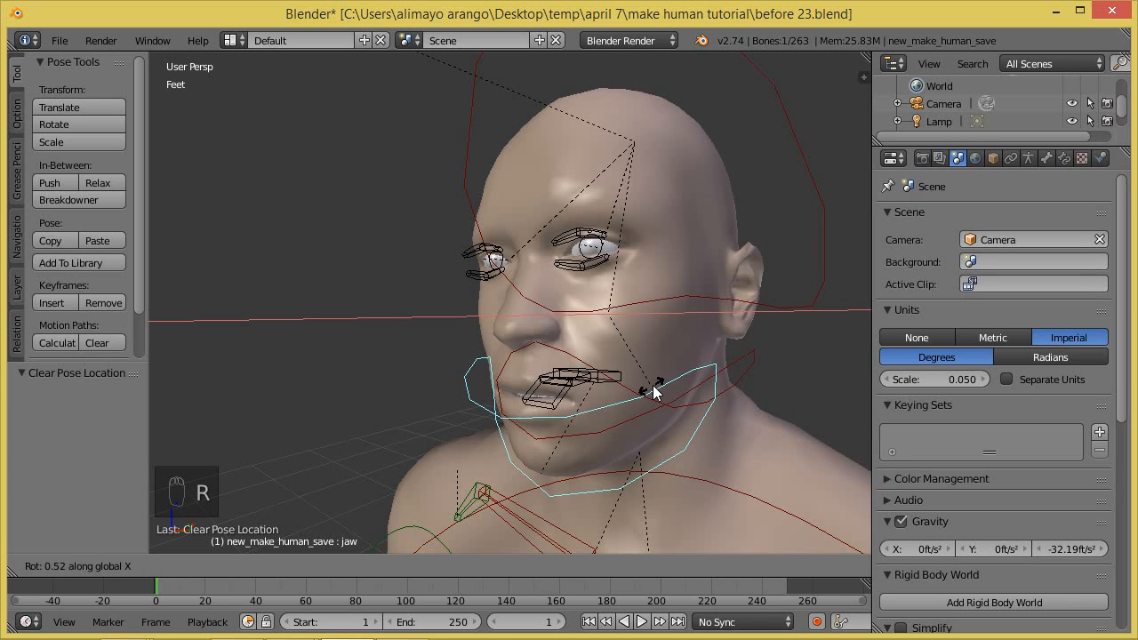
click(679, 375)
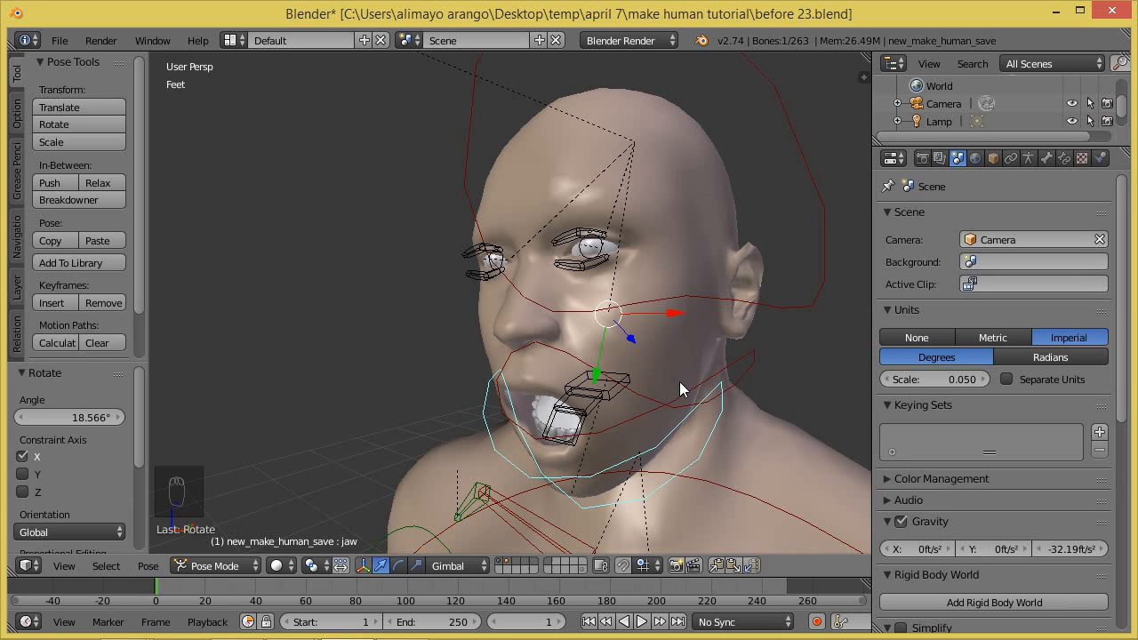
- Rotate the jaw bone a further 0.08° or so around the global X axis
middle_drag(555, 436, 608, 410)
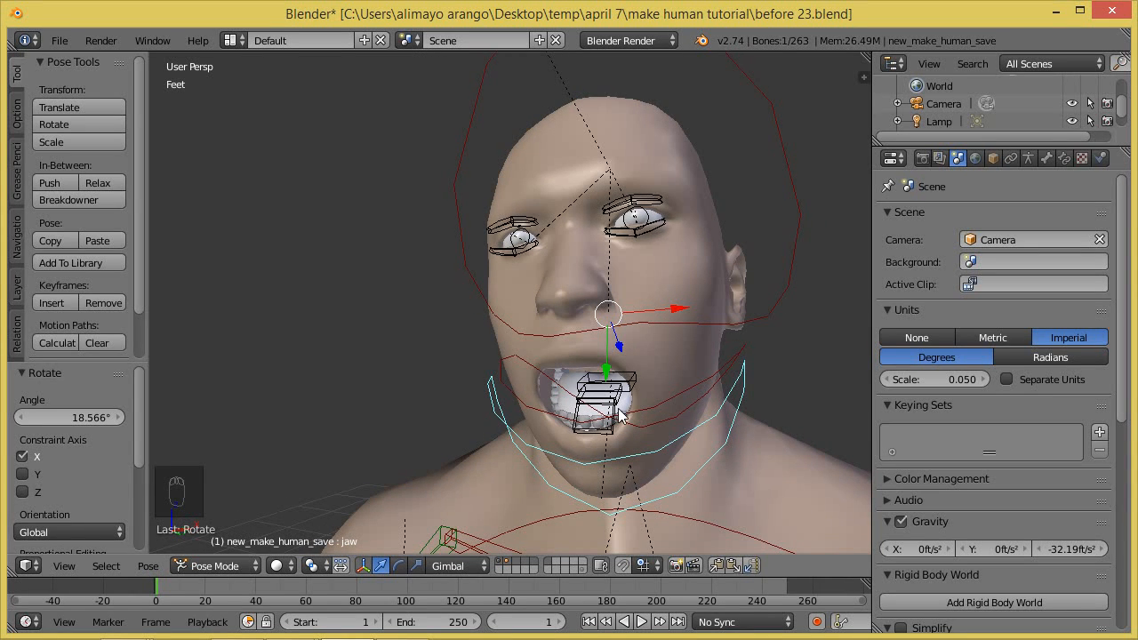
middle_drag(637, 417, 673, 459)
key(r)
key(x)
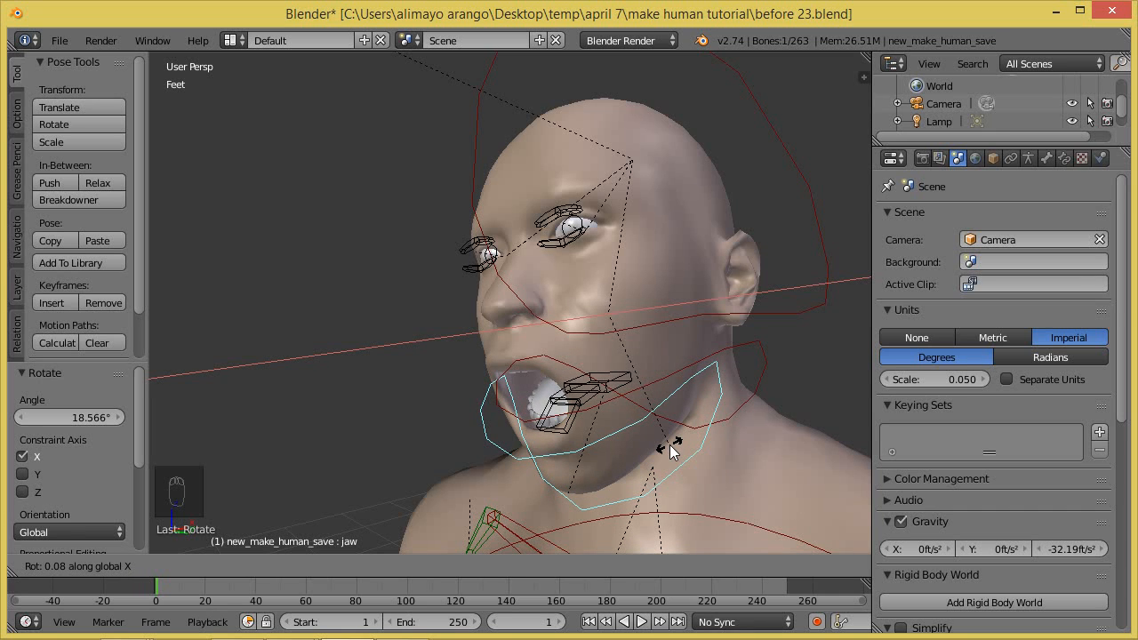
click(670, 448)
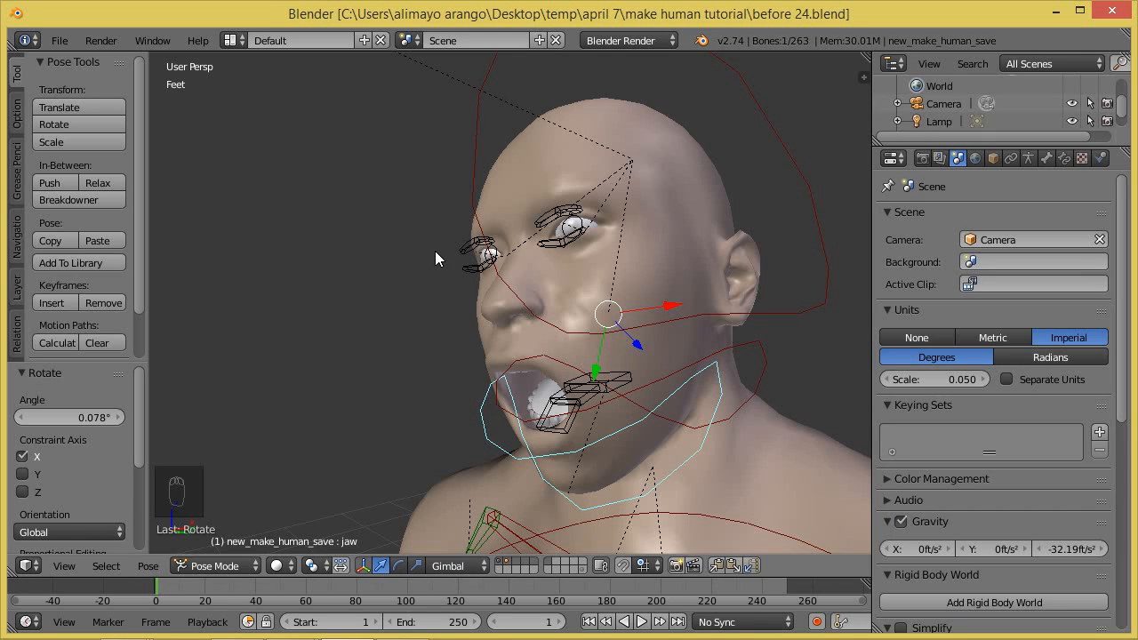
- Select the tongue tip bone and rotate it about -45.7° around the global X axis
middle_drag(554, 474, 565, 455)
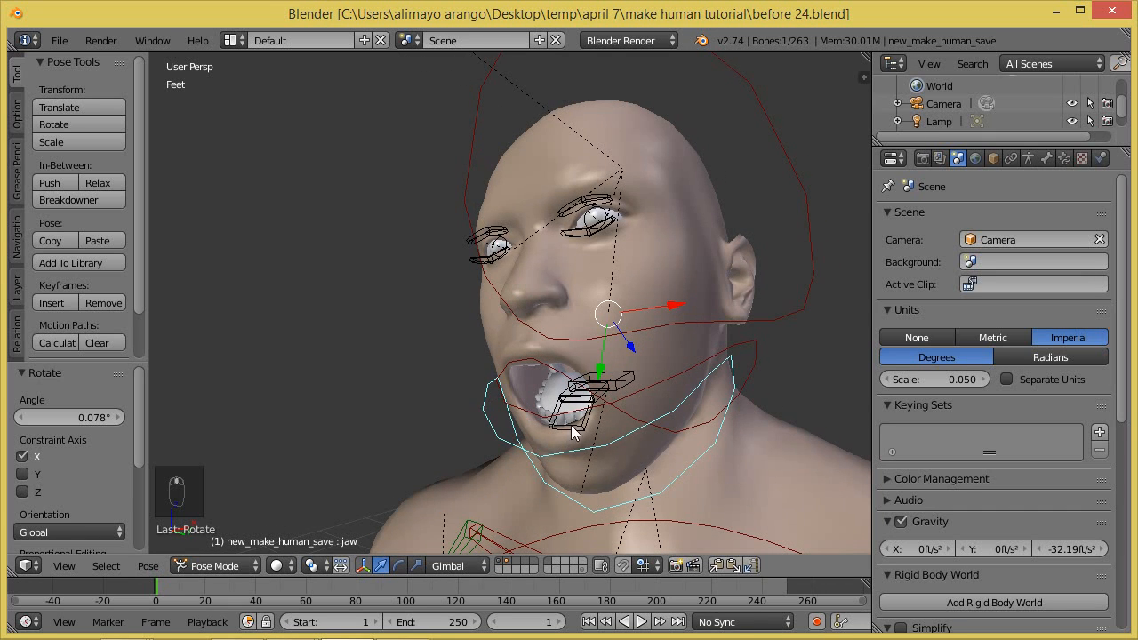
right_click(572, 420)
right_click(581, 426)
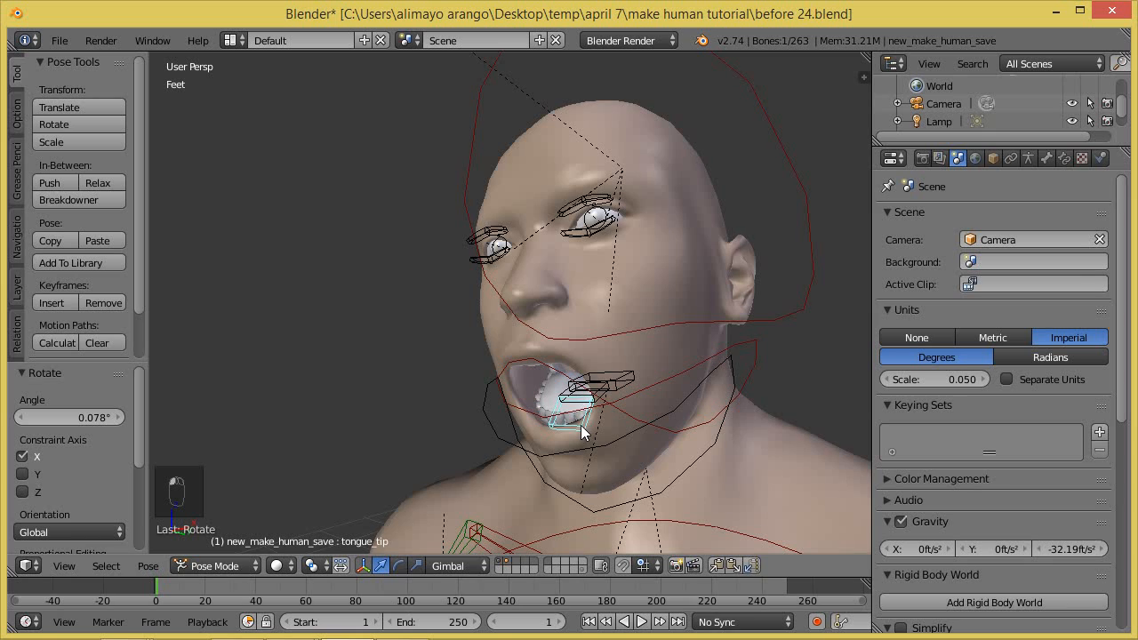
key(r)
key(x)
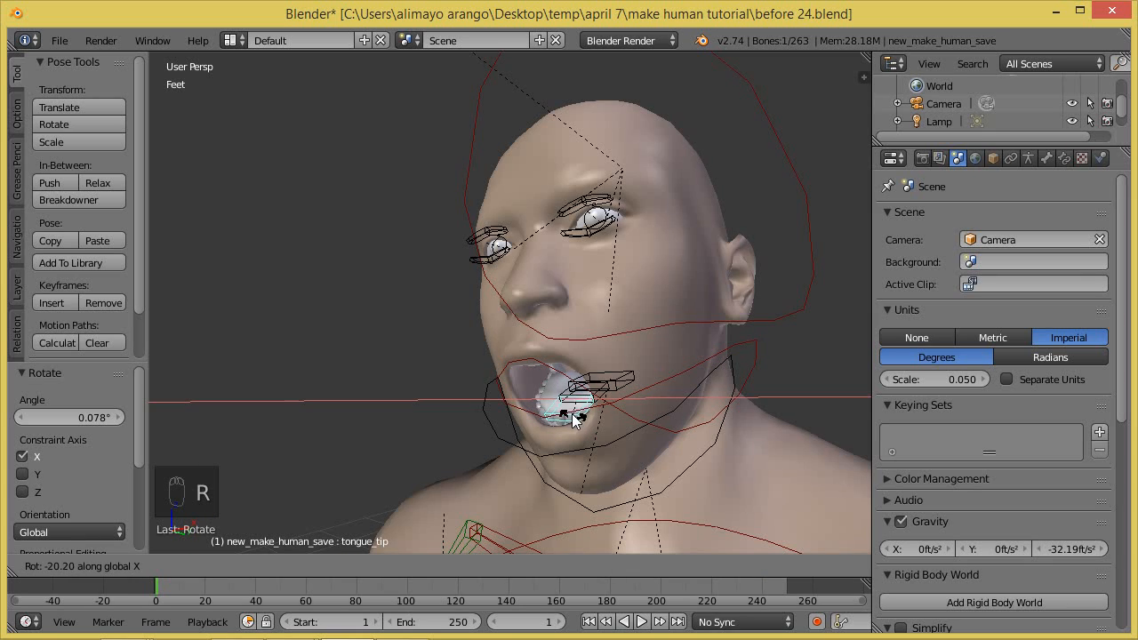
click(568, 409)
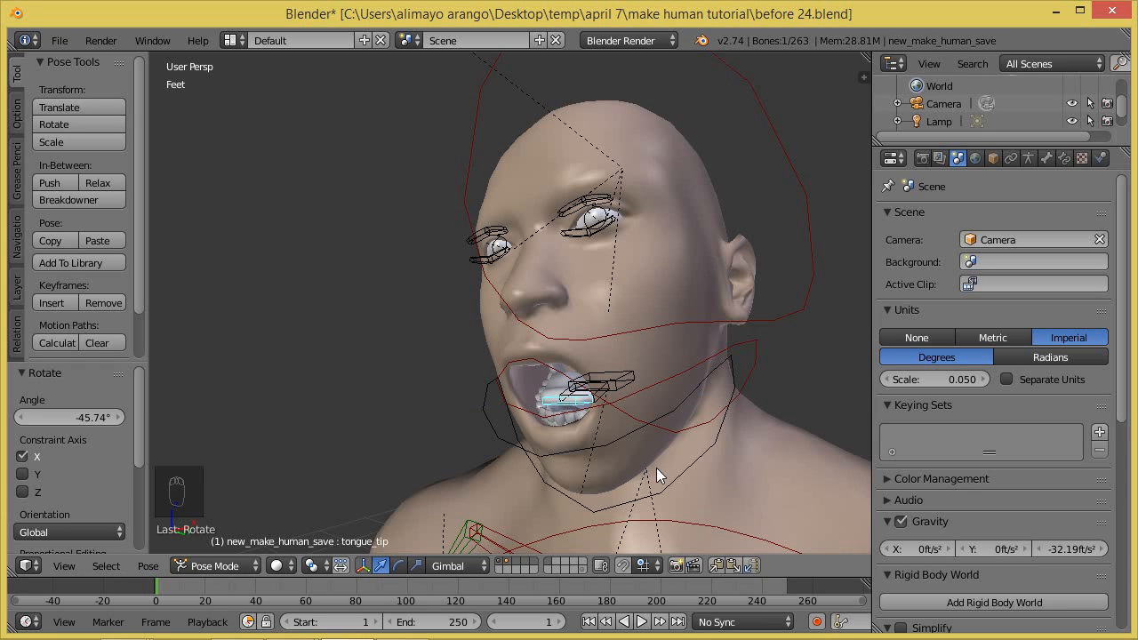
- Adjust the tongue tip bone by rotating it another 3.23° around the global X axis
scroll(658, 467, up, 5)
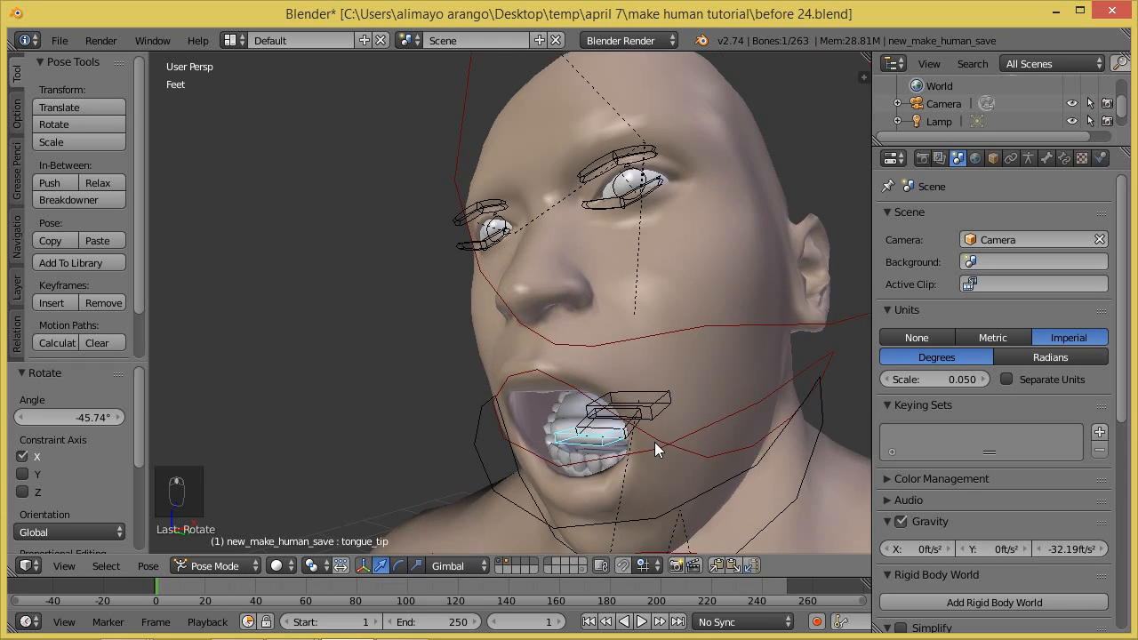
middle_drag(712, 463, 642, 427)
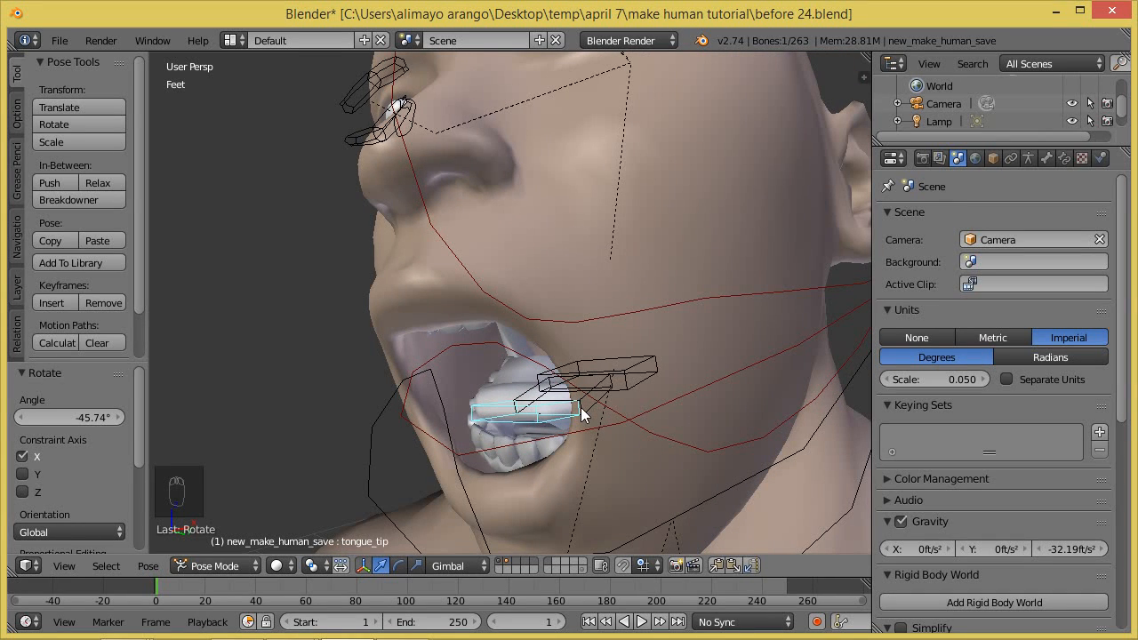
key(r)
key(x)
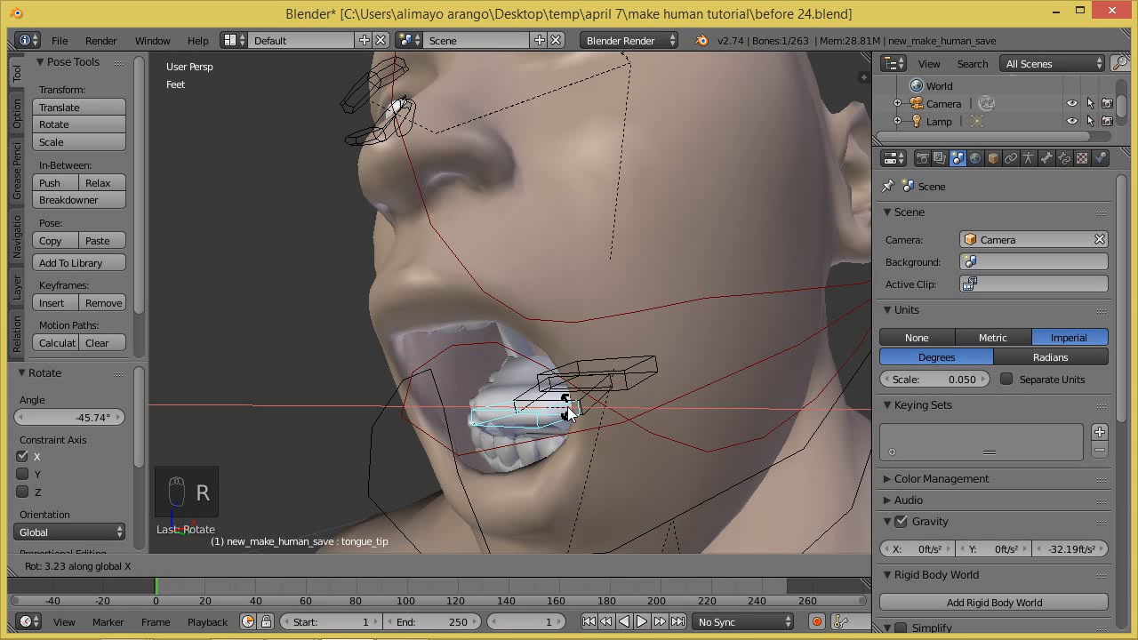
click(589, 403)
- Select the middle tongue bone and try rotating it around the global X axis
right_click(589, 400)
key(r)
key(x)
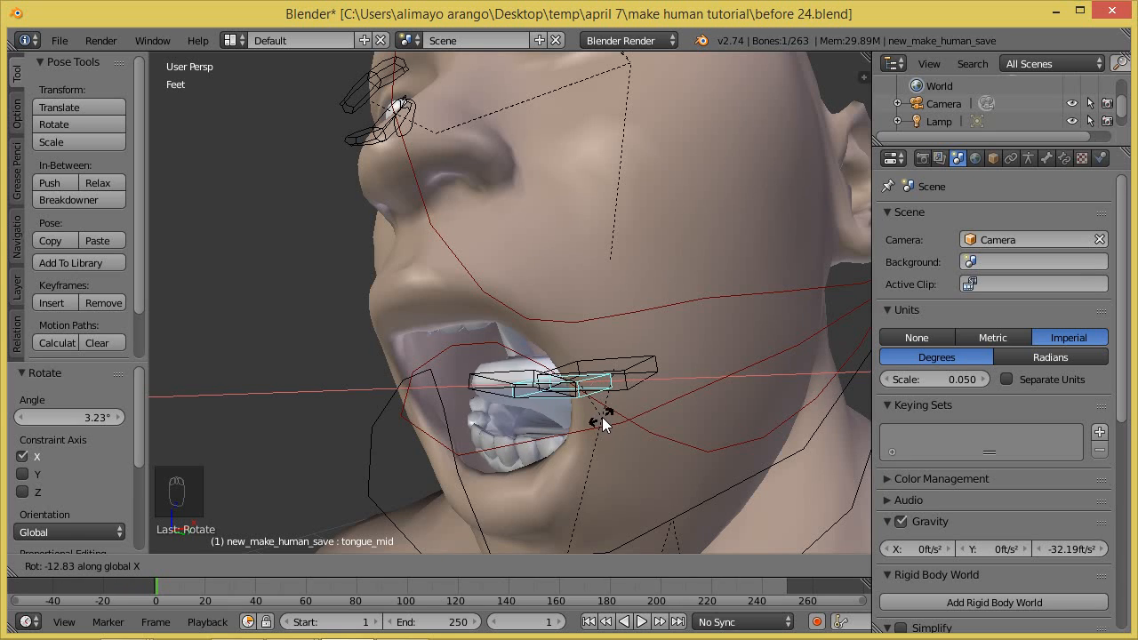
right_click(616, 418)
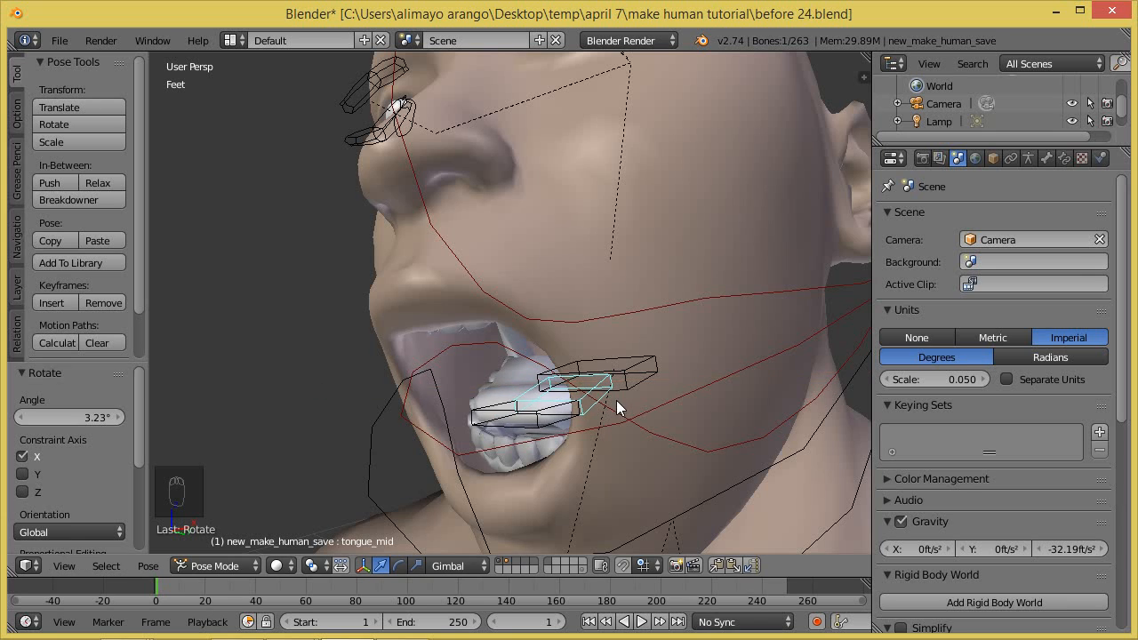
- Select the hips control of the rig and try rotating it
scroll(614, 405, down, 3)
middle_drag(542, 394, 573, 336)
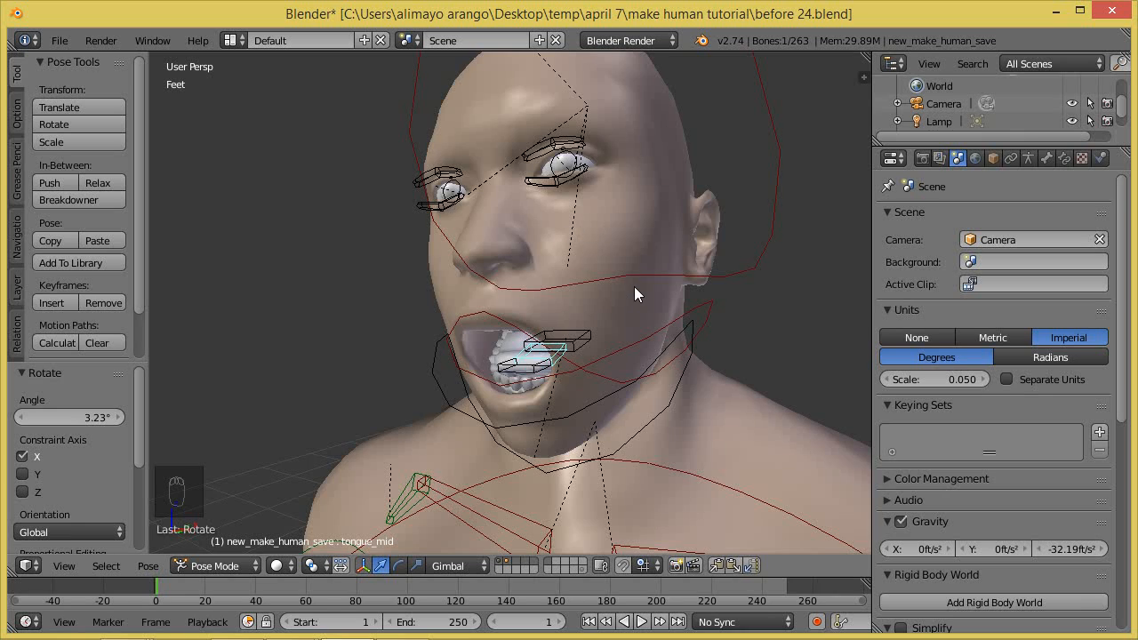
scroll(635, 288, down, 6)
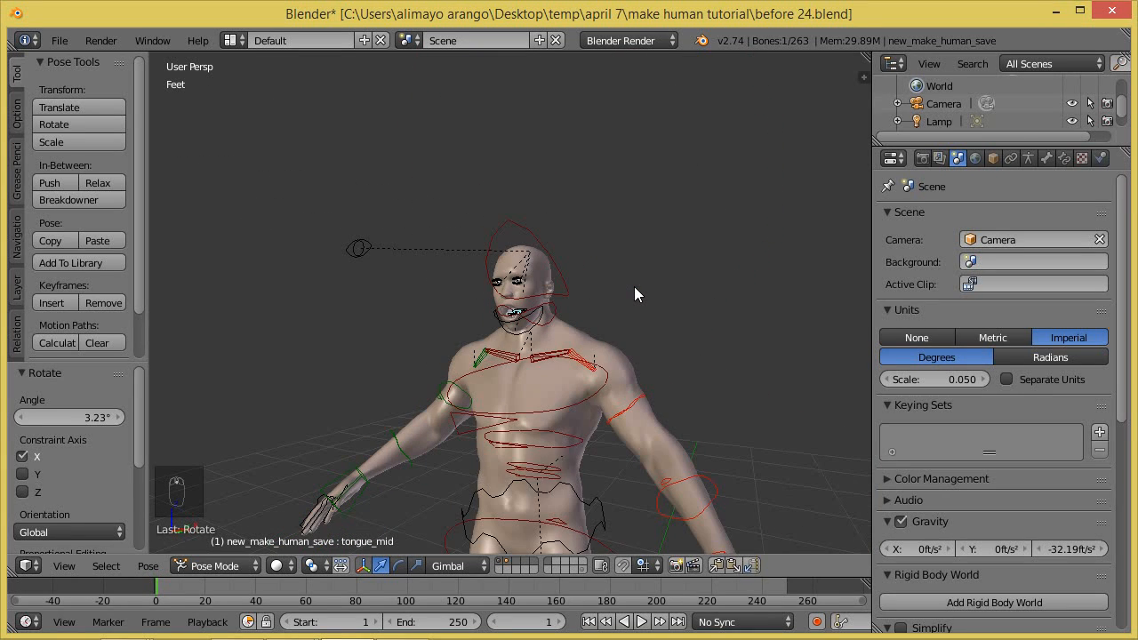
scroll(634, 286, down, 2)
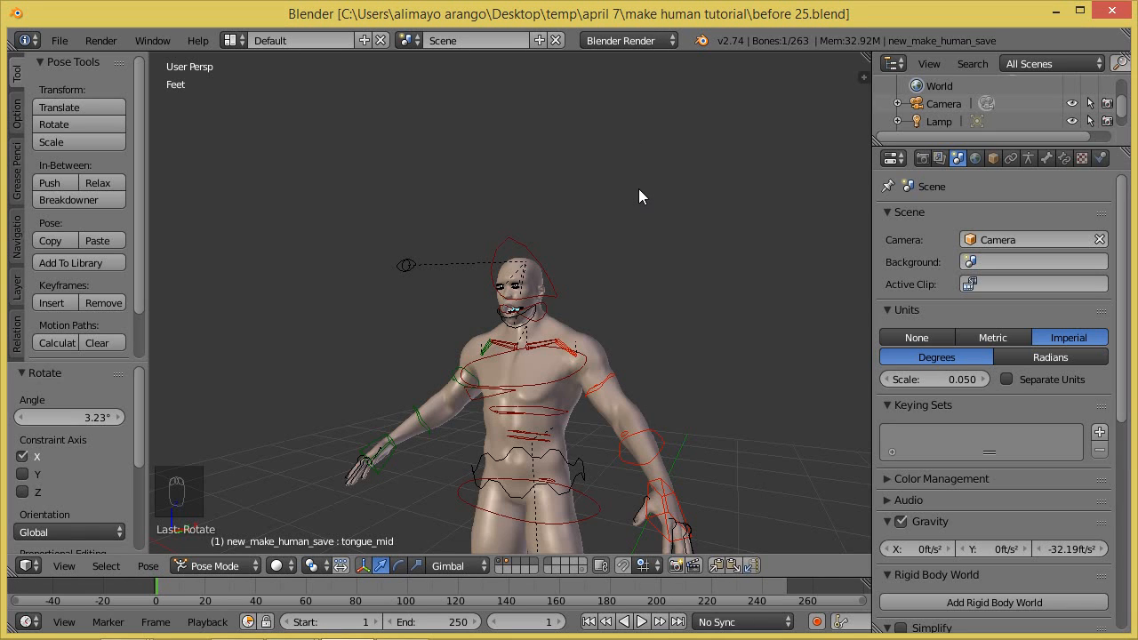
shift+middle_drag(604, 399, 629, 259)
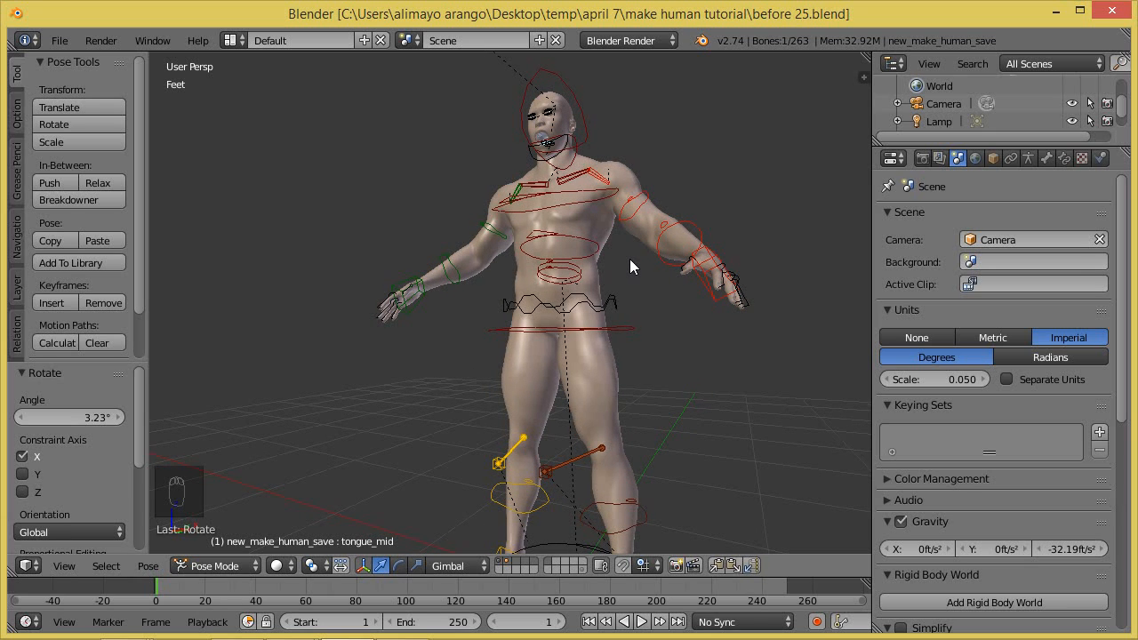
scroll(630, 258, up, 1)
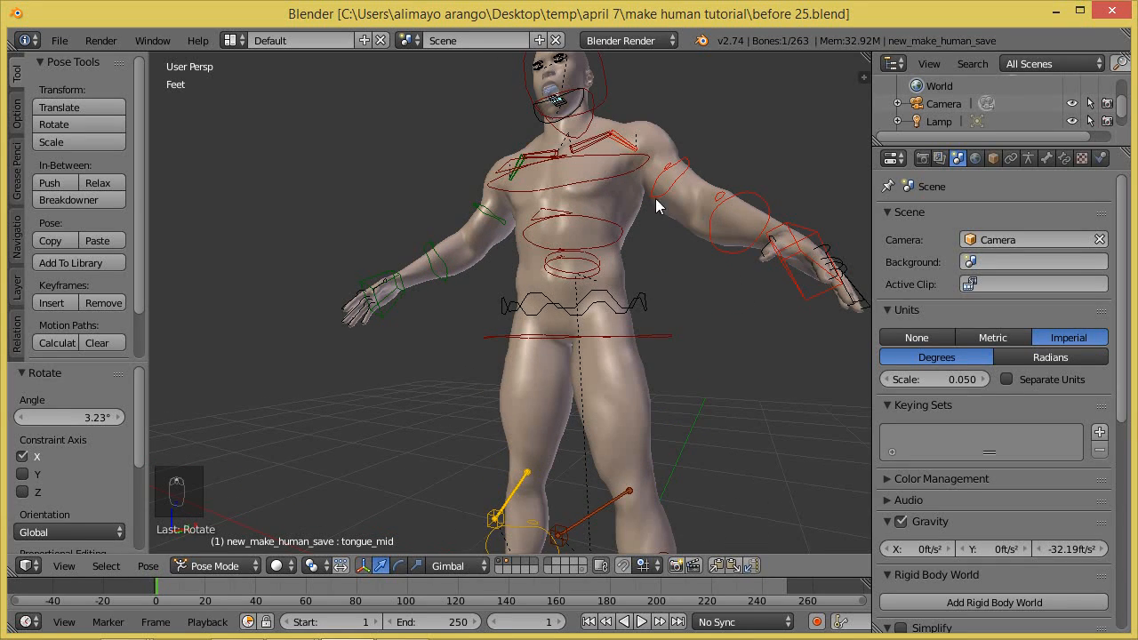
middle_drag(622, 350, 633, 365)
right_click(615, 341)
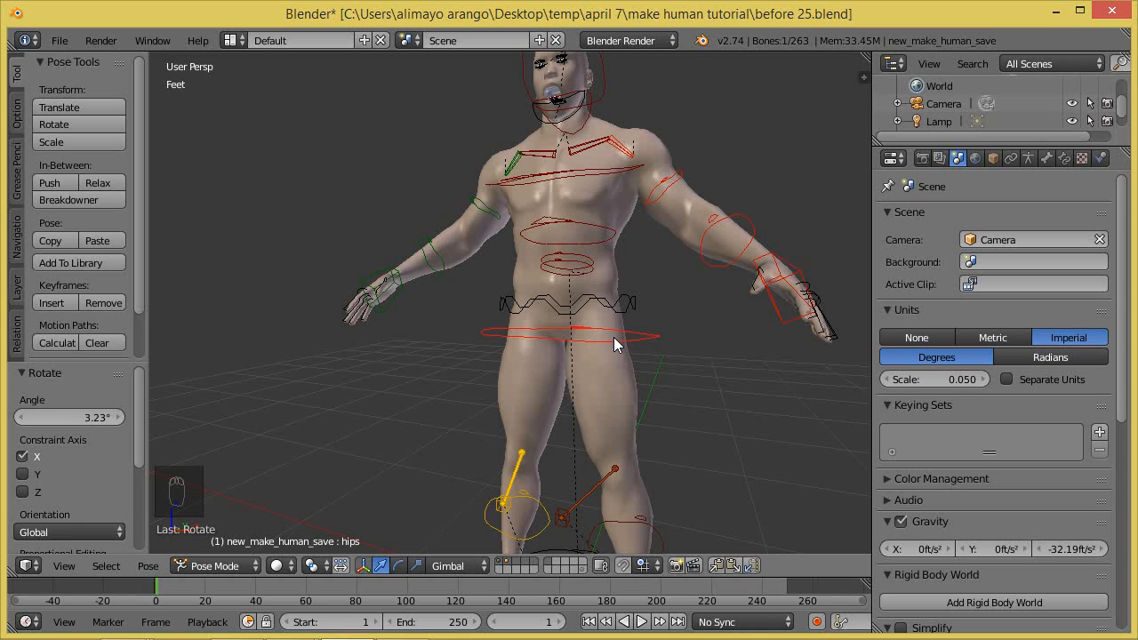
key(r)
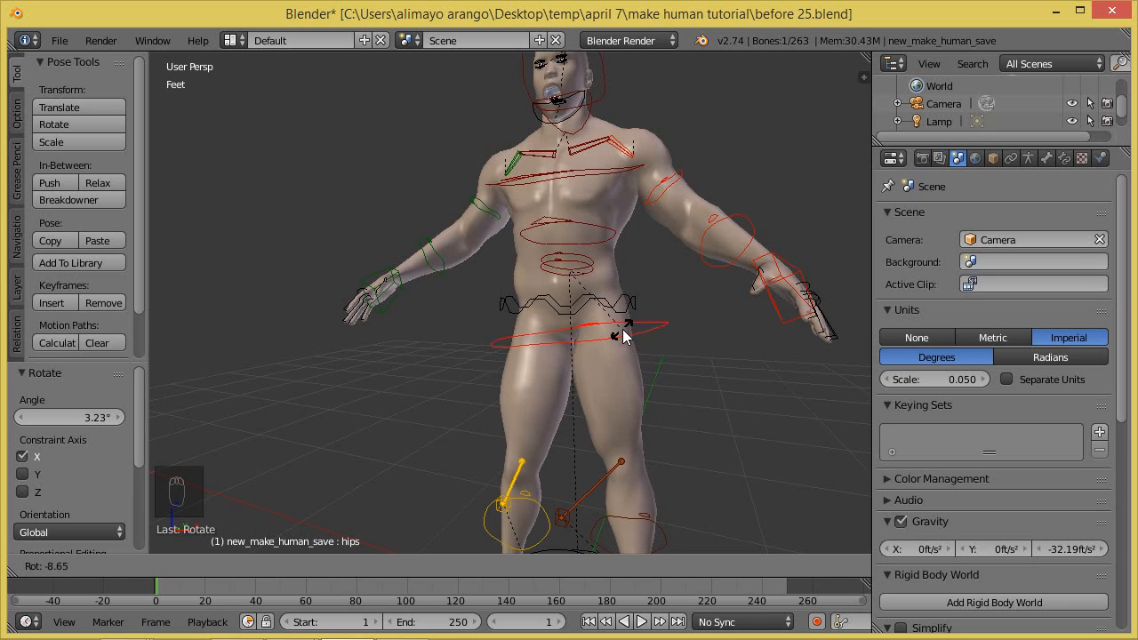
right_click(623, 330)
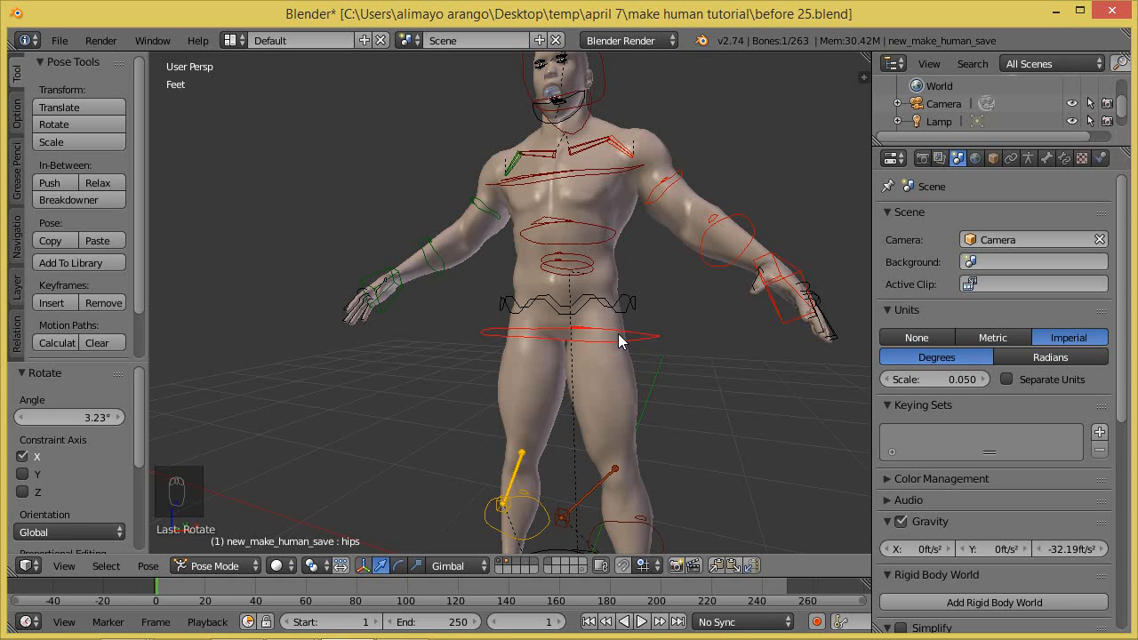
key(r)
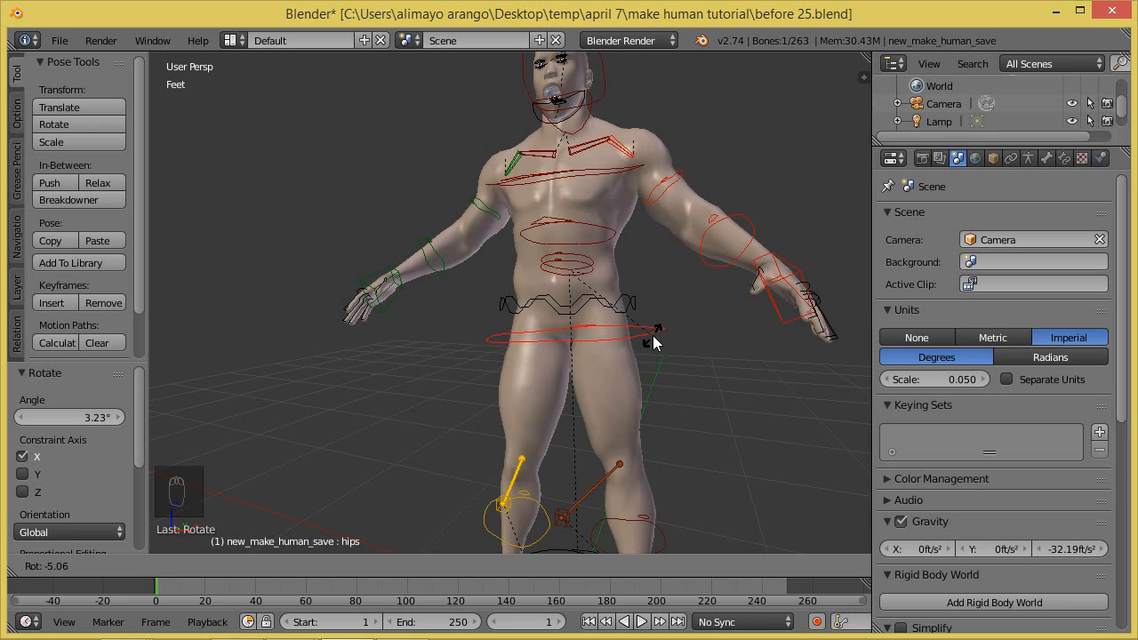
right_click(653, 342)
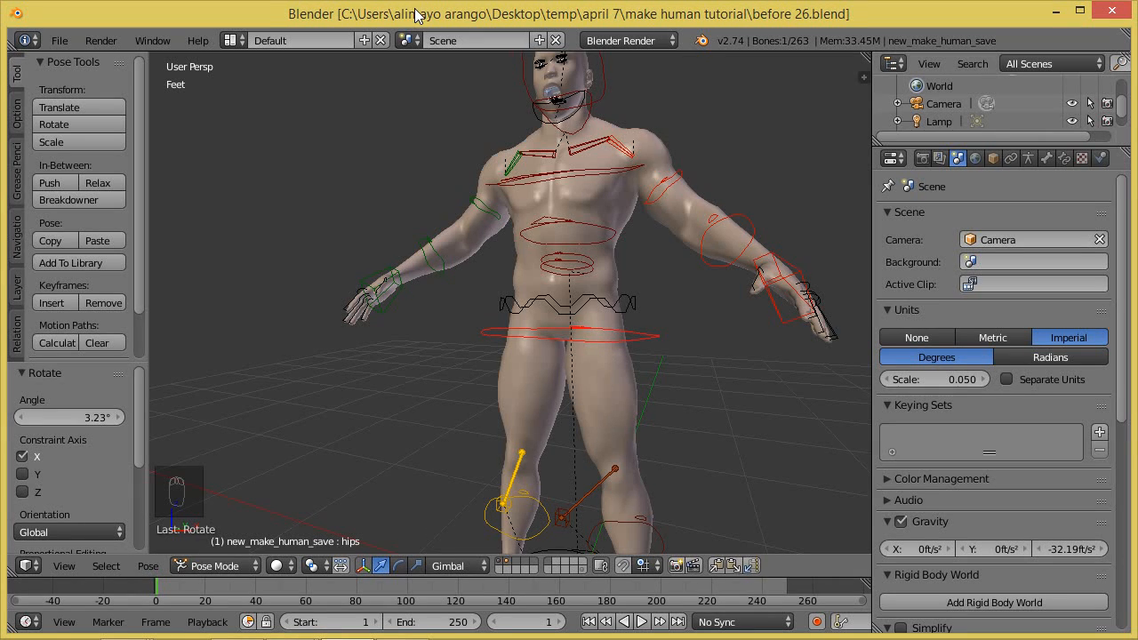
- Switch to Chrome to view the uploads on the YouTube channel page and return to Blender
mouse_move(329, 633)
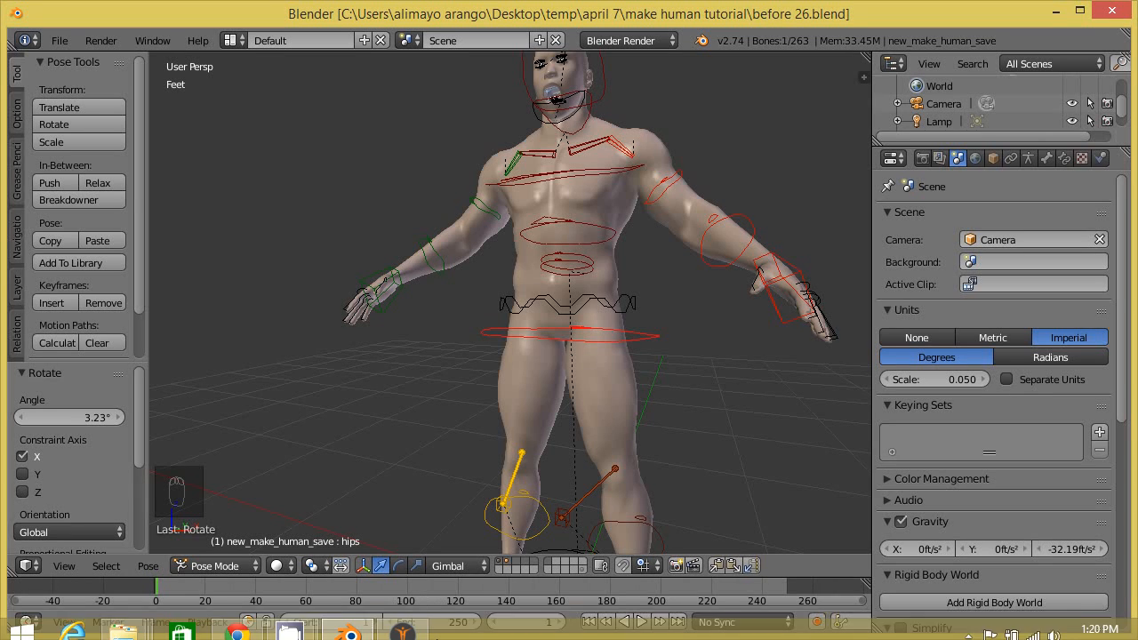
click(257, 622)
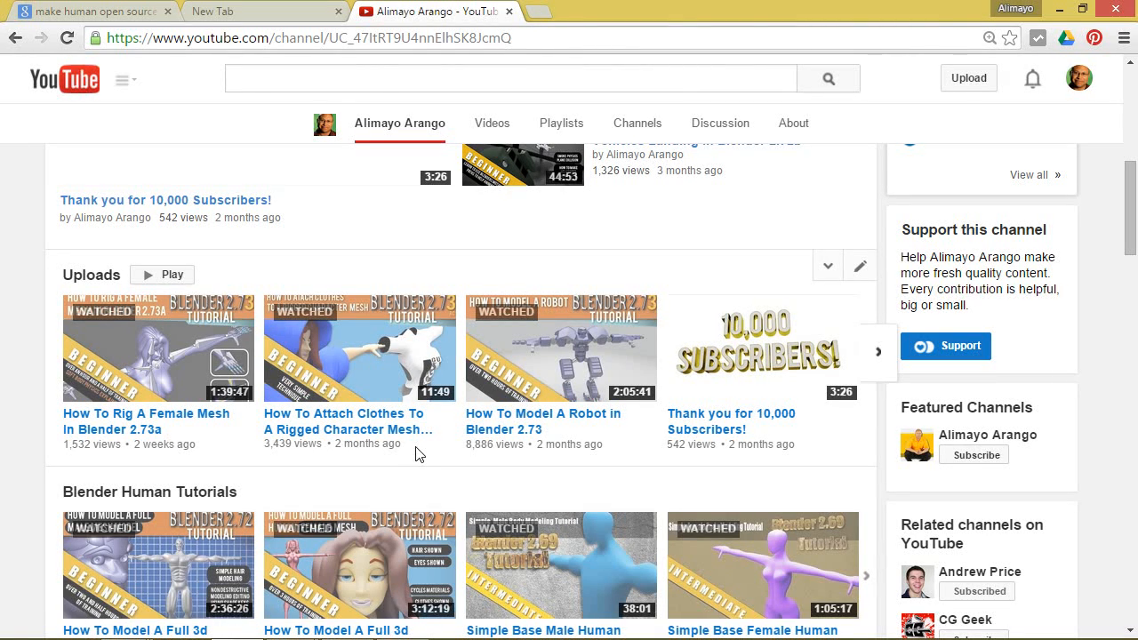
mouse_move(402, 638)
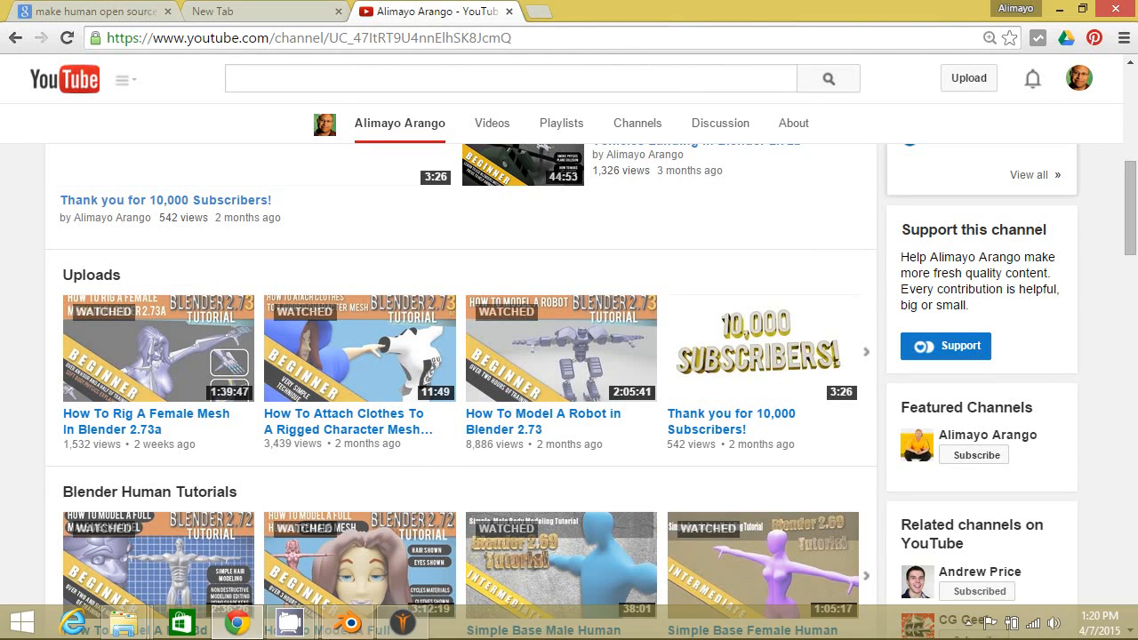
click(351, 623)
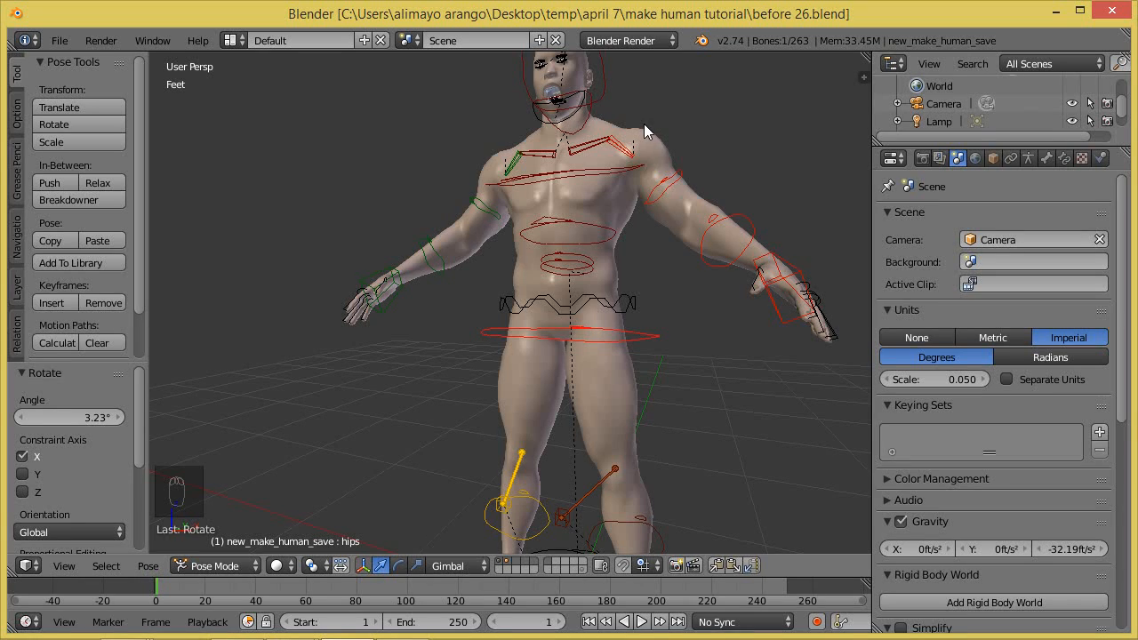
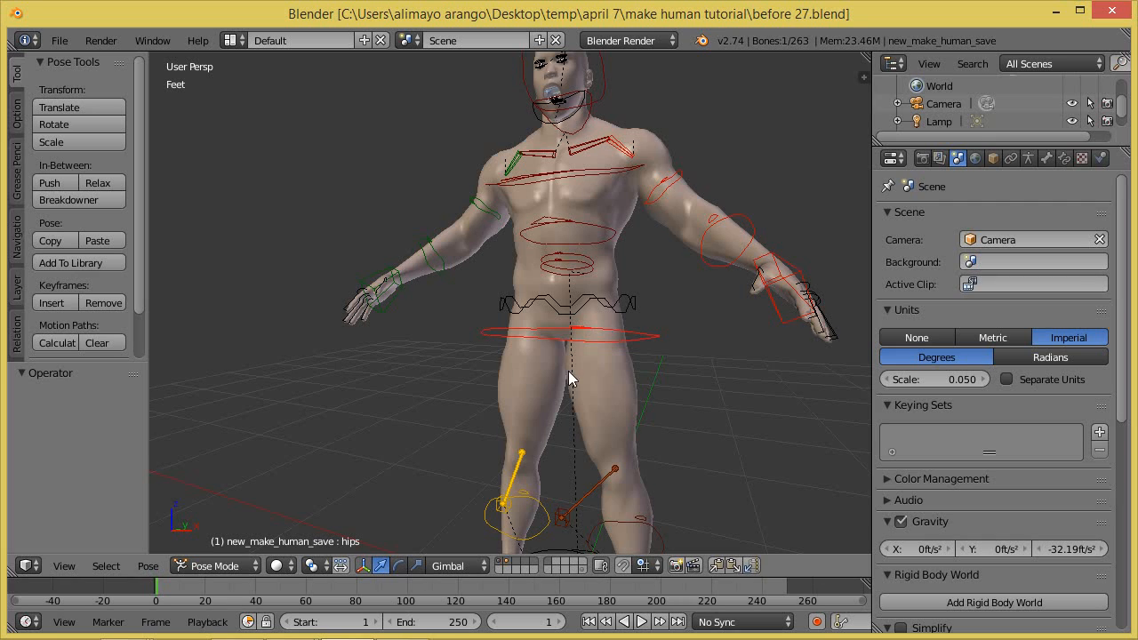
- Select the character's body mesh, enter Edit Mode and switch to face selection
right_click(613, 381)
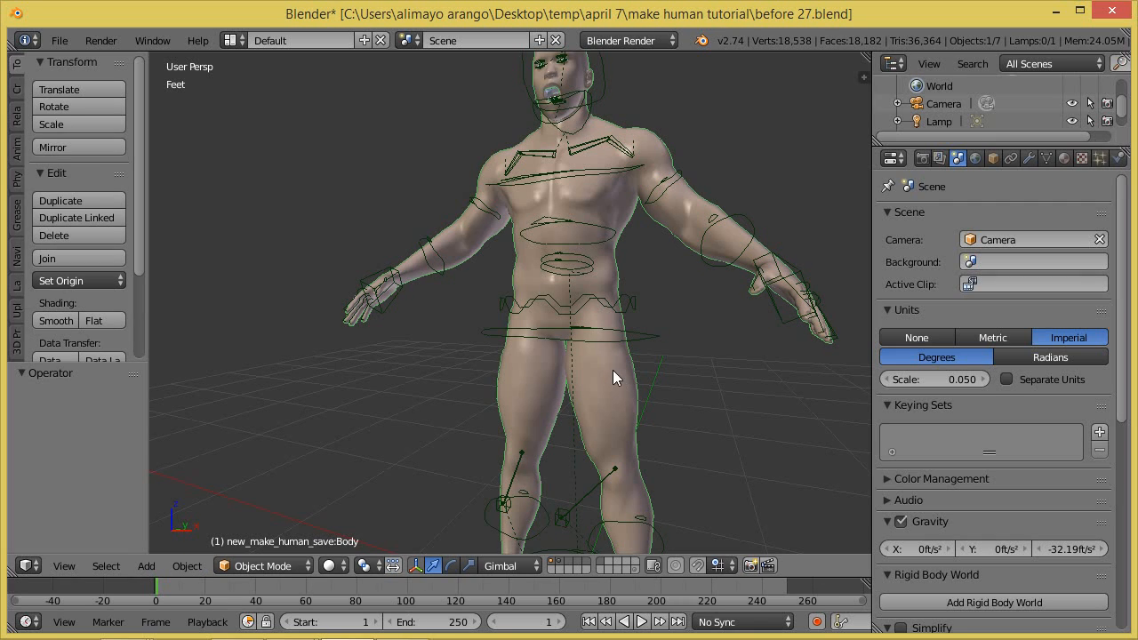
click(294, 567)
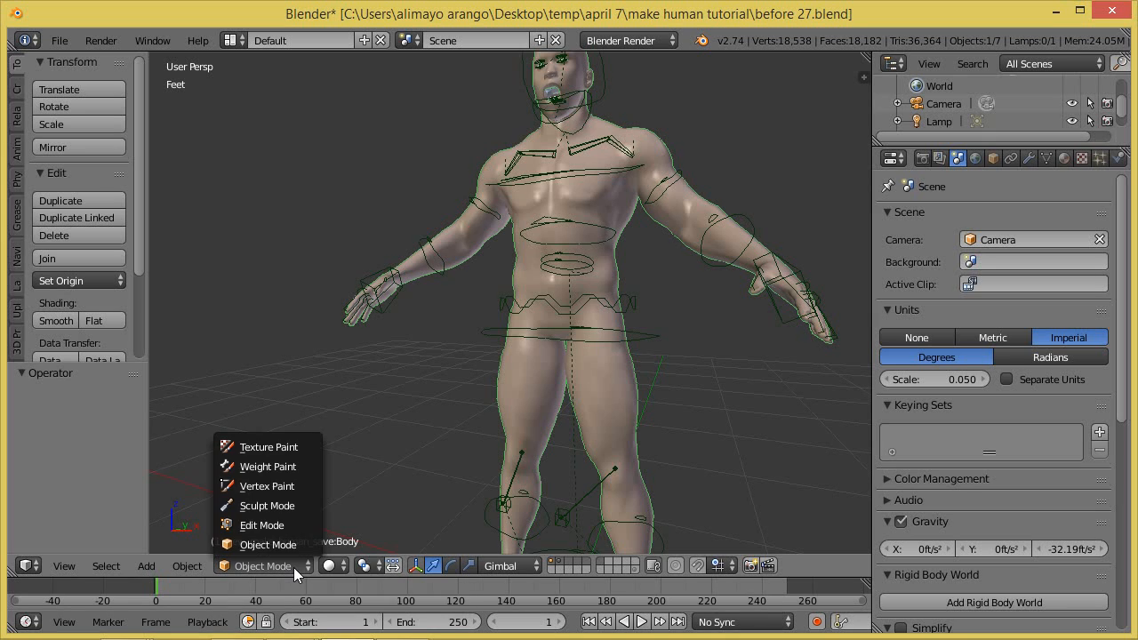
click(286, 532)
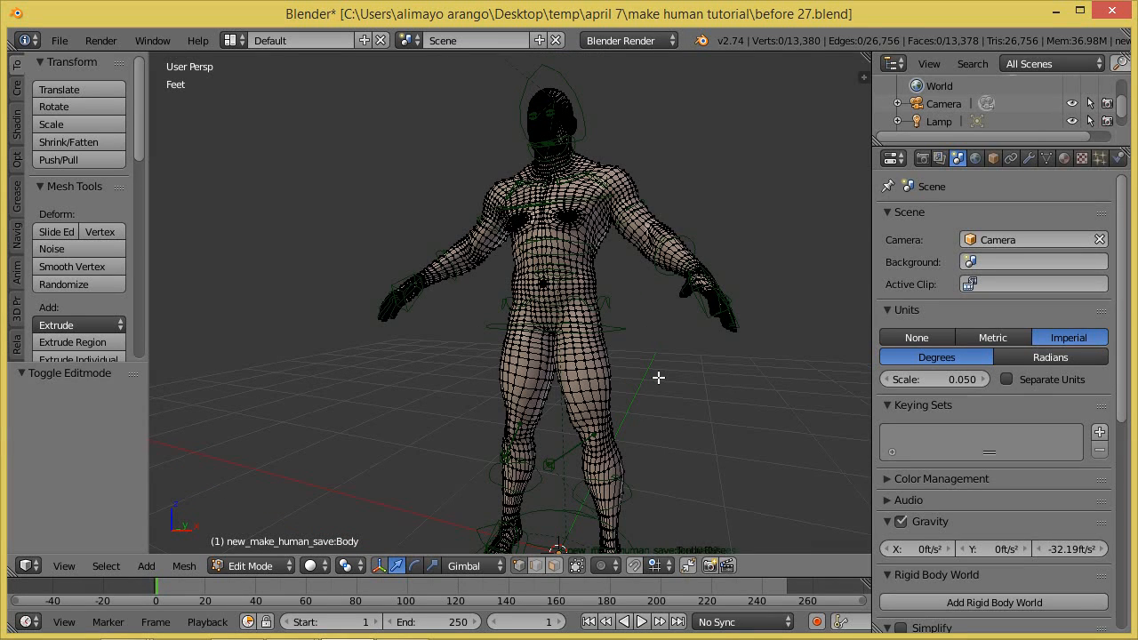
middle_drag(646, 377, 639, 353)
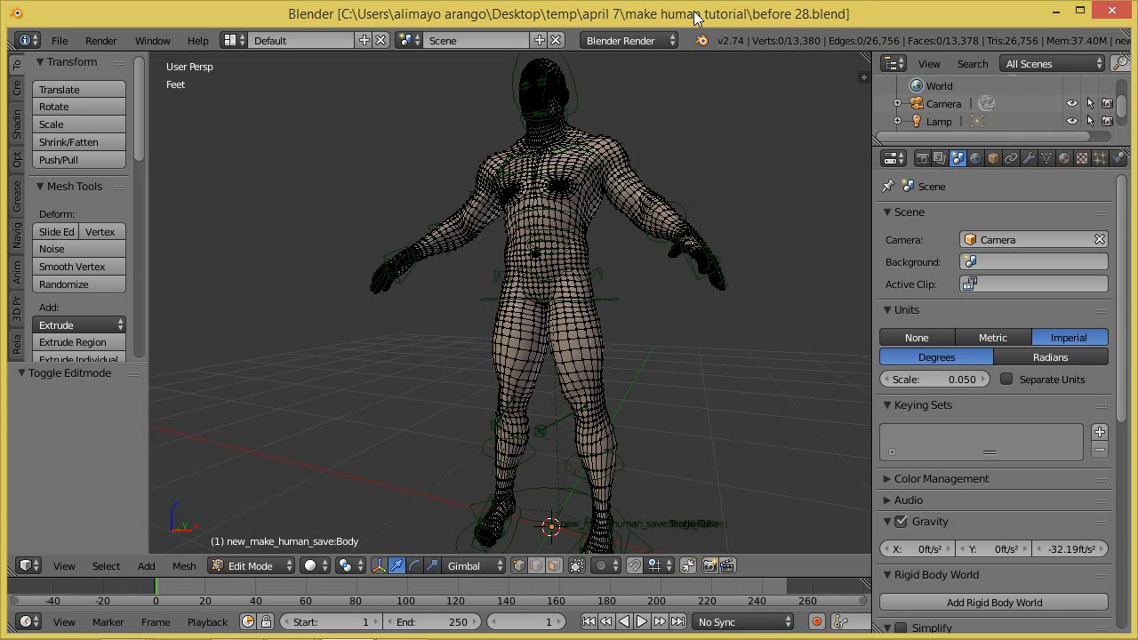
middle_drag(613, 329, 649, 333)
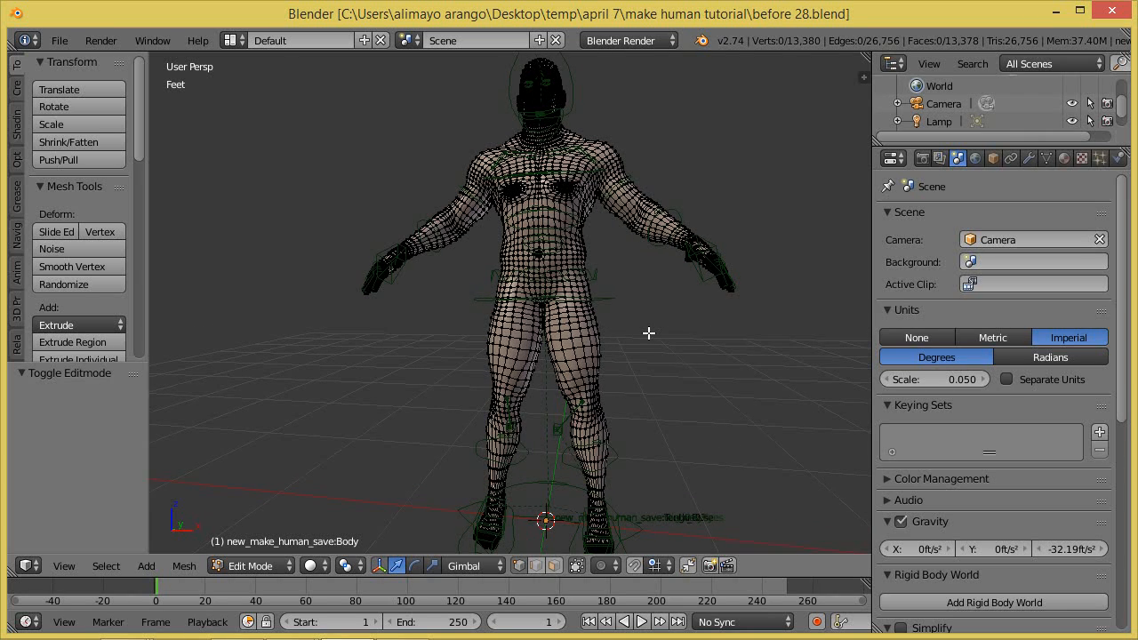
key(c)
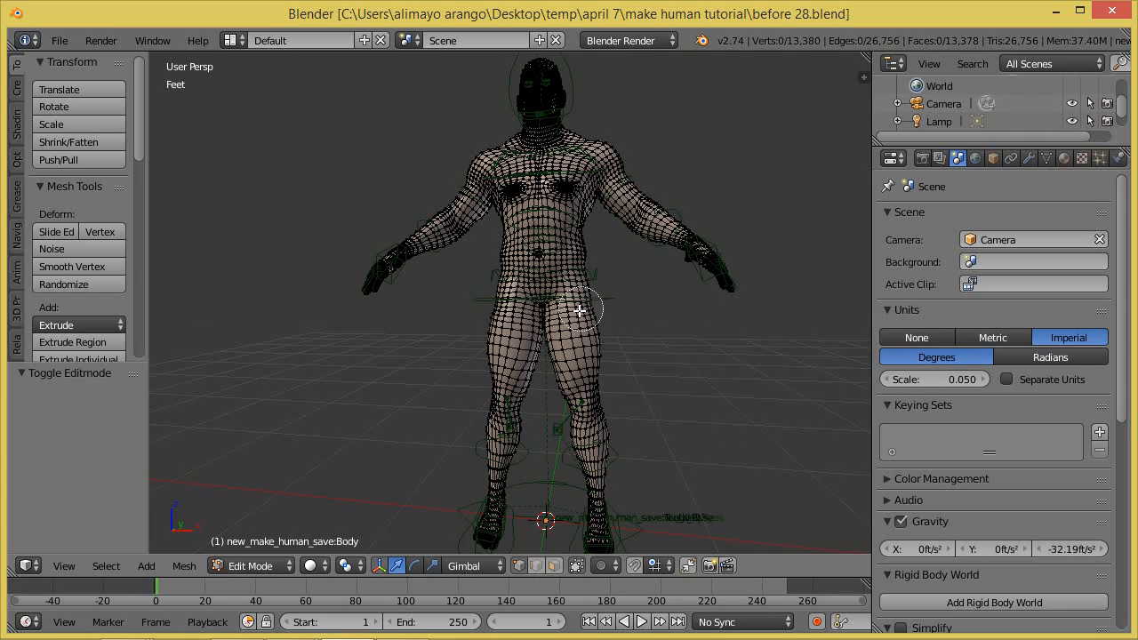
key(Escape)
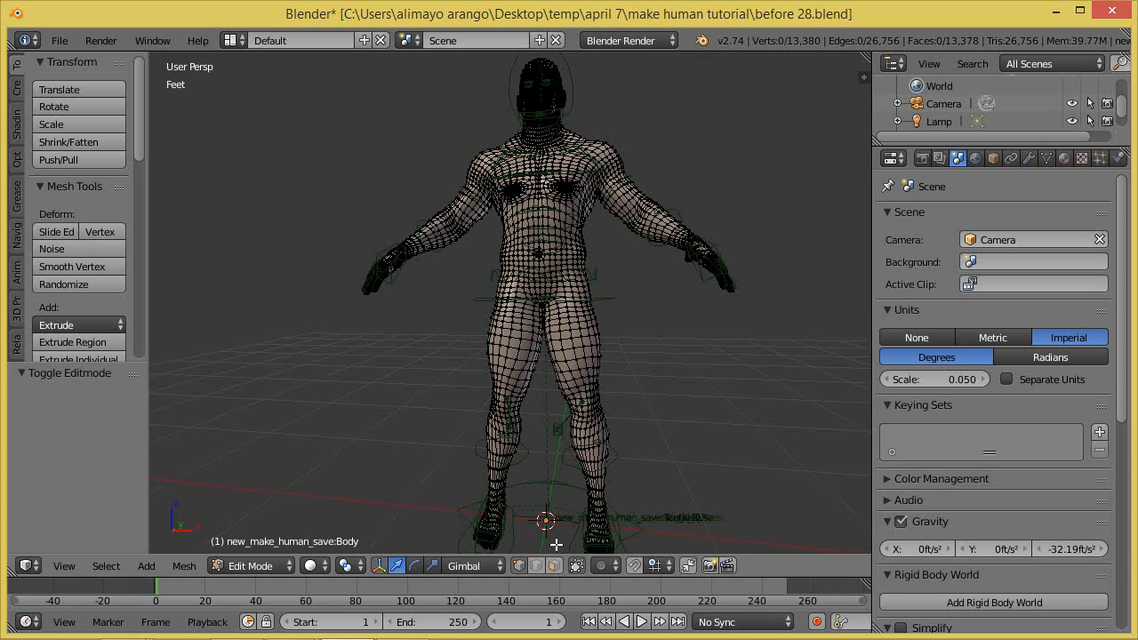
click(555, 566)
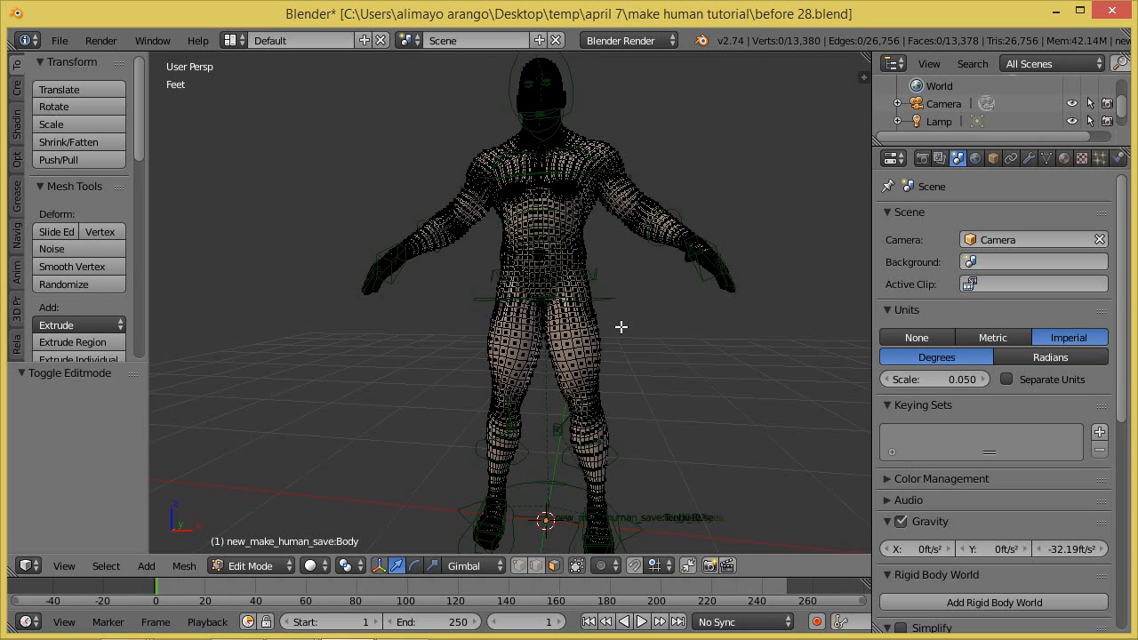
- Circle-select the front faces of both legs from the waist down to the ankles
key(c)
mouse_move(604, 312)
mouse_down()
mouse_move(506, 302)
mouse_move(538, 286)
mouse_move(591, 294)
mouse_move(536, 305)
mouse_move(503, 391)
mouse_move(505, 449)
mouse_move(487, 461)
mouse_move(618, 454)
mouse_move(572, 311)
mouse_move(593, 373)
mouse_move(475, 335)
mouse_move(543, 407)
mouse_move(616, 411)
mouse_move(520, 398)
mouse_move(565, 388)
mouse_up()
right_click(656, 382)
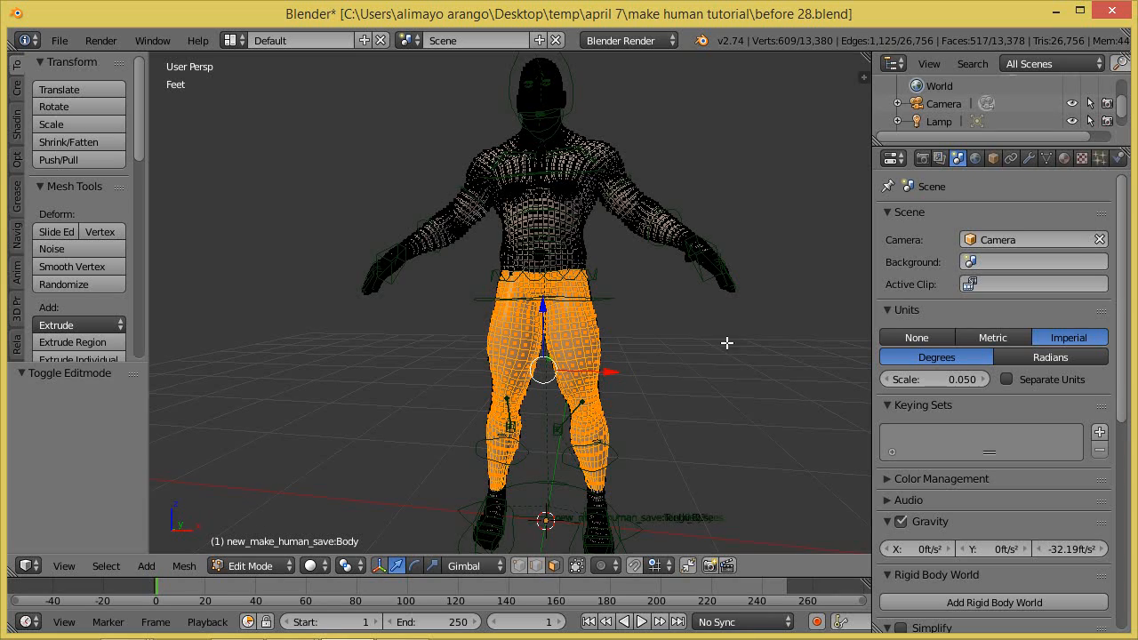
- Add the back and side faces of the hips and legs, down to the ankles, to the selection
middle_drag(724, 341, 415, 330)
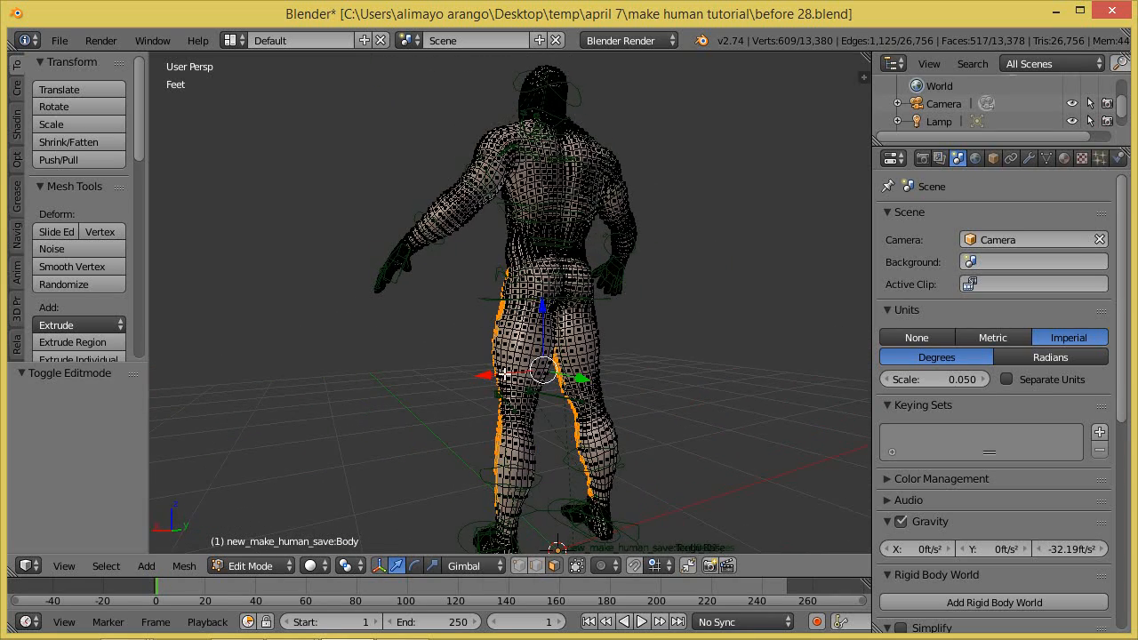
key(c)
mouse_move(513, 444)
mouse_down()
mouse_move(491, 487)
mouse_move(619, 449)
mouse_move(609, 396)
mouse_move(535, 361)
mouse_move(533, 316)
mouse_move(502, 293)
mouse_move(524, 285)
mouse_move(562, 291)
mouse_move(583, 330)
mouse_move(544, 432)
mouse_up()
key(Escape)
middle_drag(714, 394, 546, 409)
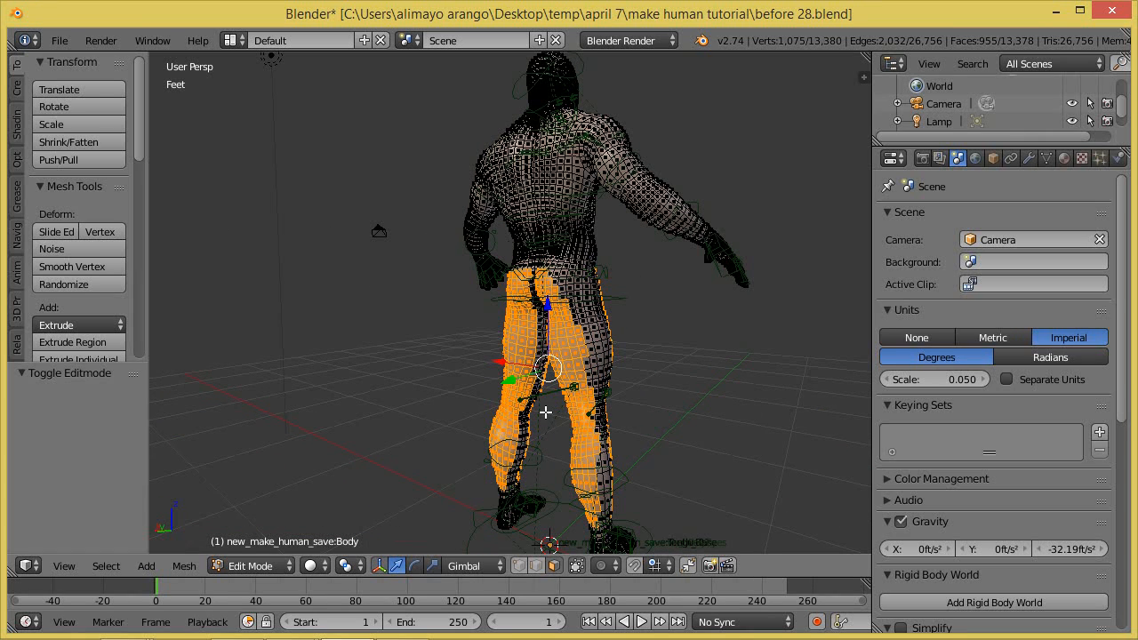
key(c)
mouse_move(532, 463)
mouse_down()
mouse_move(512, 462)
mouse_move(532, 298)
mouse_move(542, 313)
mouse_move(507, 284)
mouse_move(586, 289)
mouse_move(593, 326)
mouse_move(594, 287)
mouse_move(608, 495)
mouse_move(613, 363)
mouse_up()
key(Escape)
- Show the mesh in wireframe shading and circle-deselect the stray faces on the character's hand
mouse_move(650, 376)
middle_down()
mouse_move(452, 376)
mouse_move(334, 392)
middle_up()
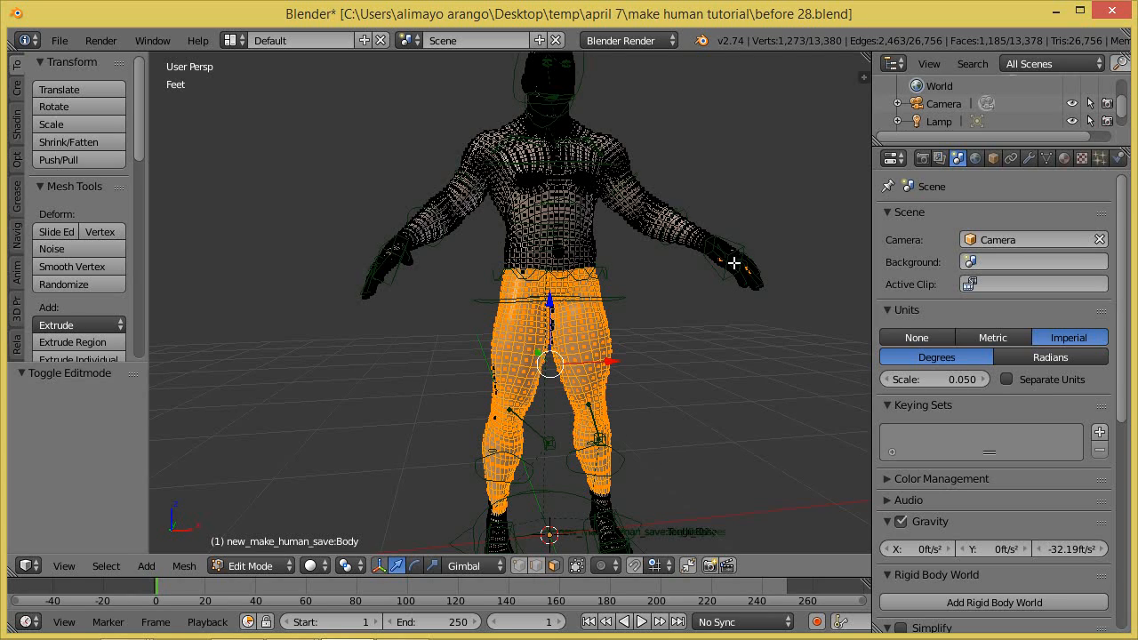
key(c)
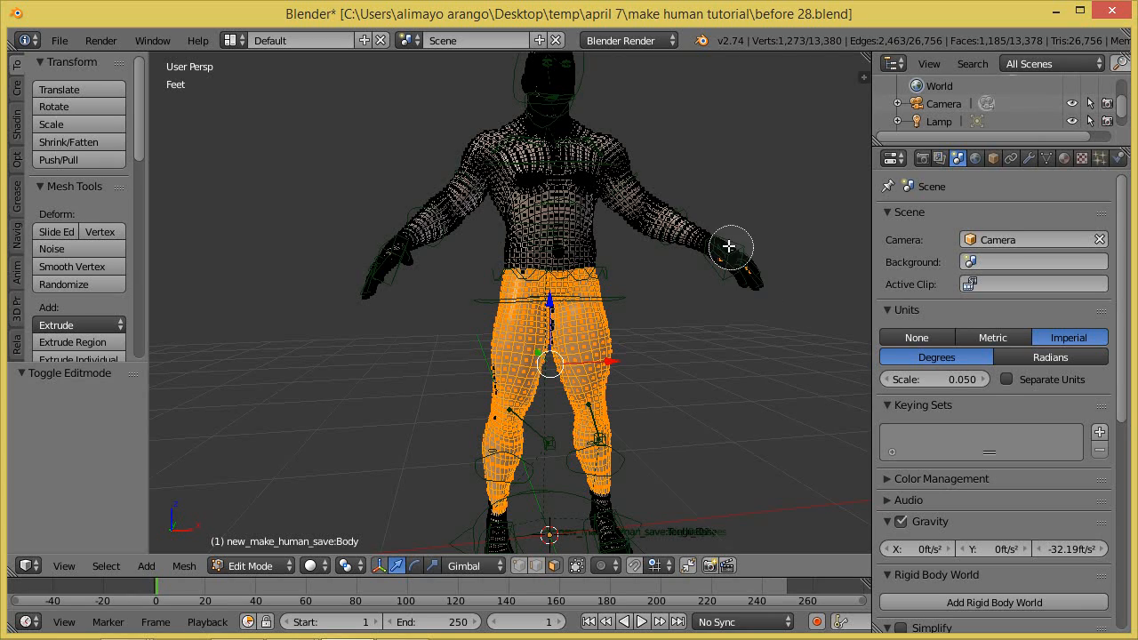
scroll(747, 274, down, 5)
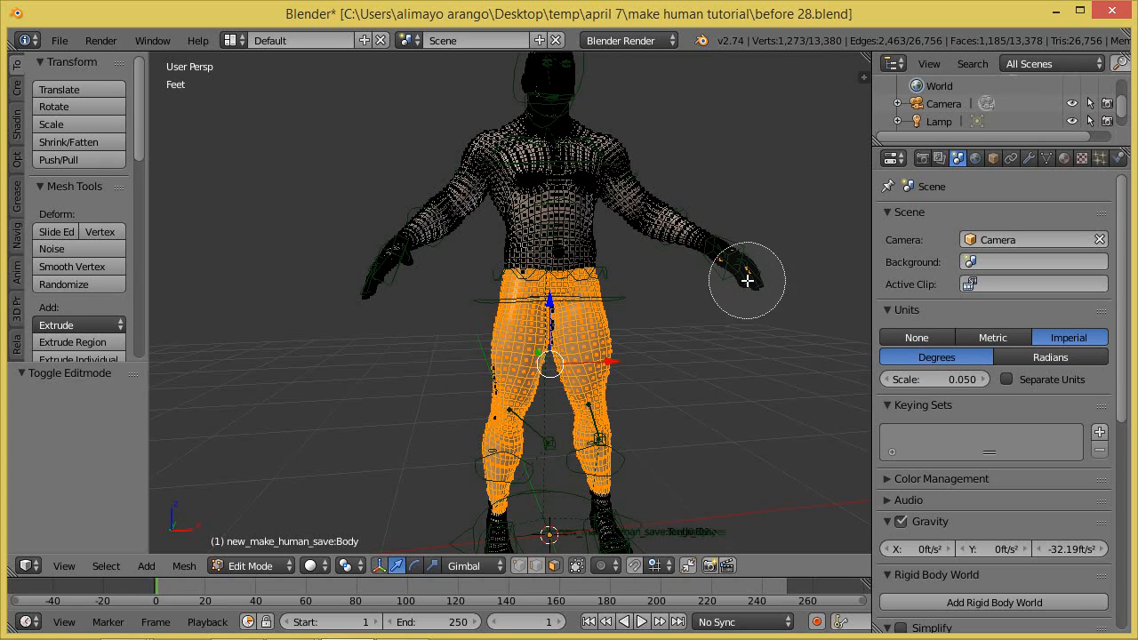
right_click(774, 274)
mouse_move(795, 279)
middle_down()
mouse_move(693, 308)
mouse_move(744, 353)
middle_up()
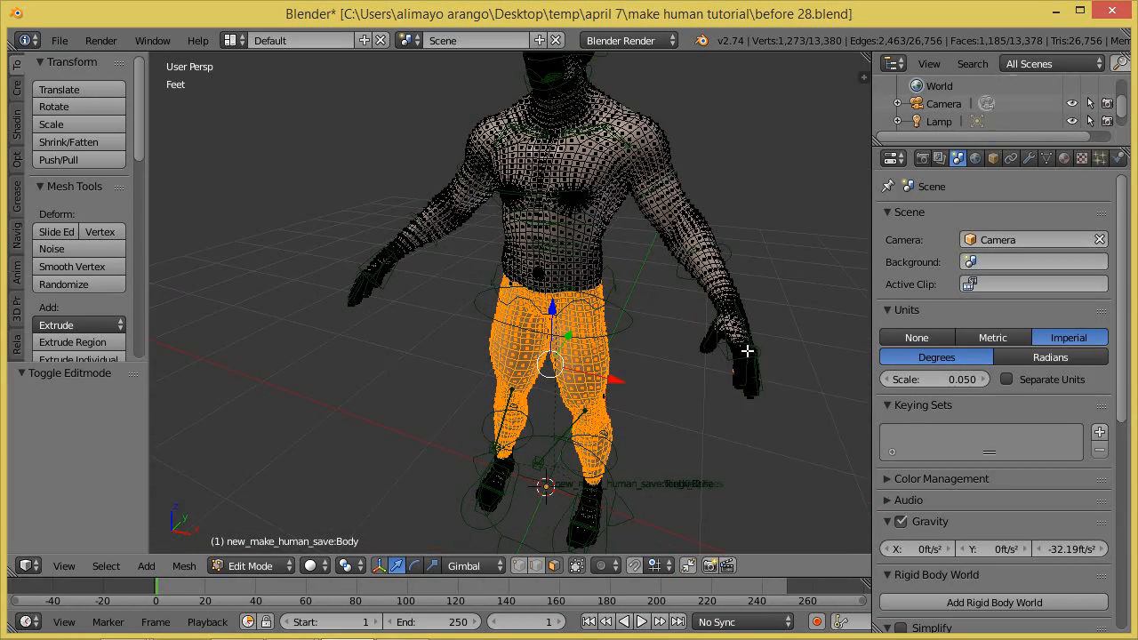
key(z)
click(866, 348)
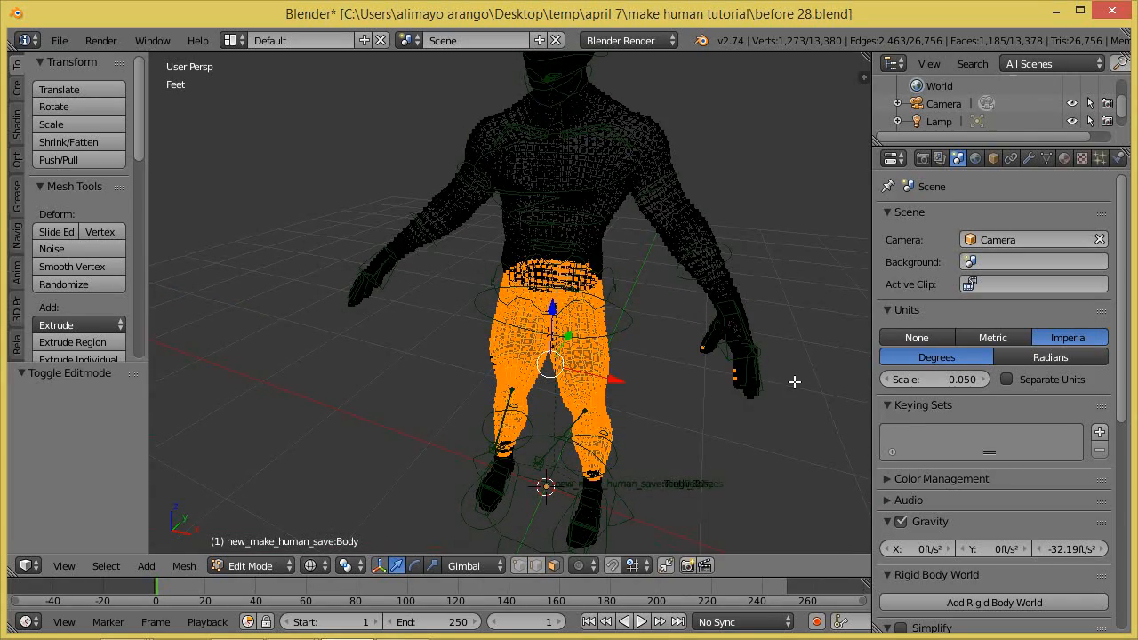
key(c)
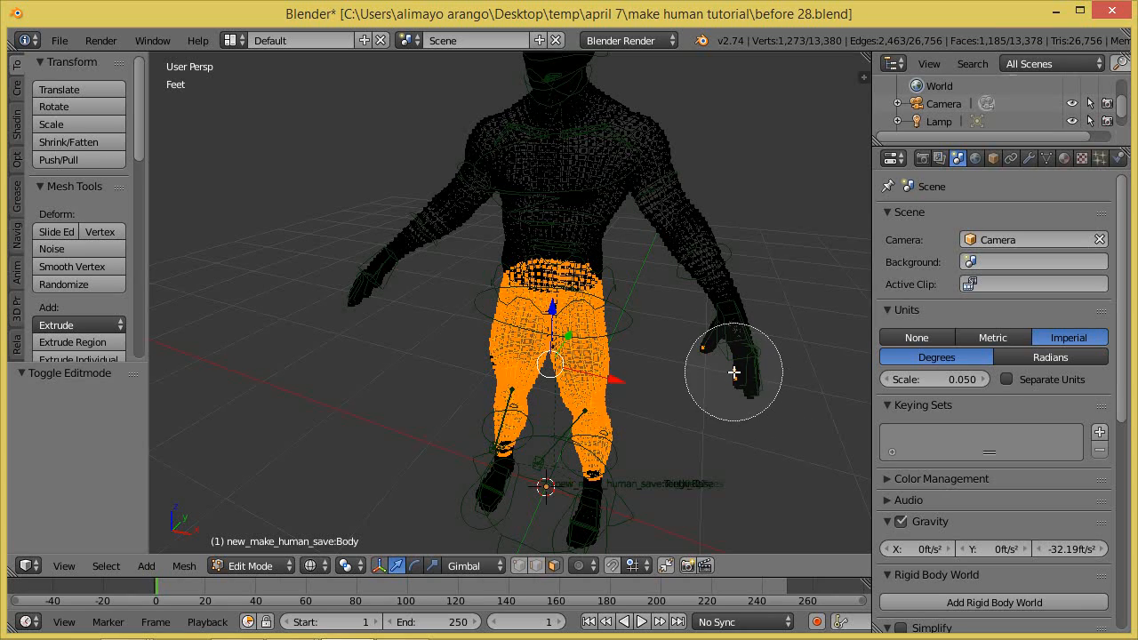
middle_drag(742, 358, 737, 372)
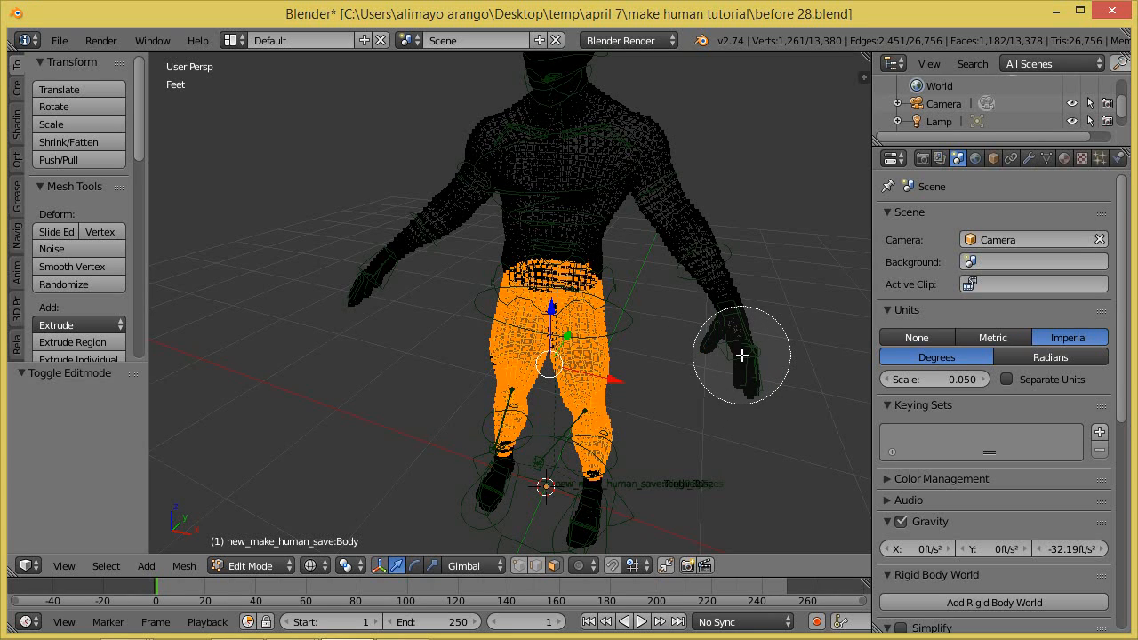
key(Escape)
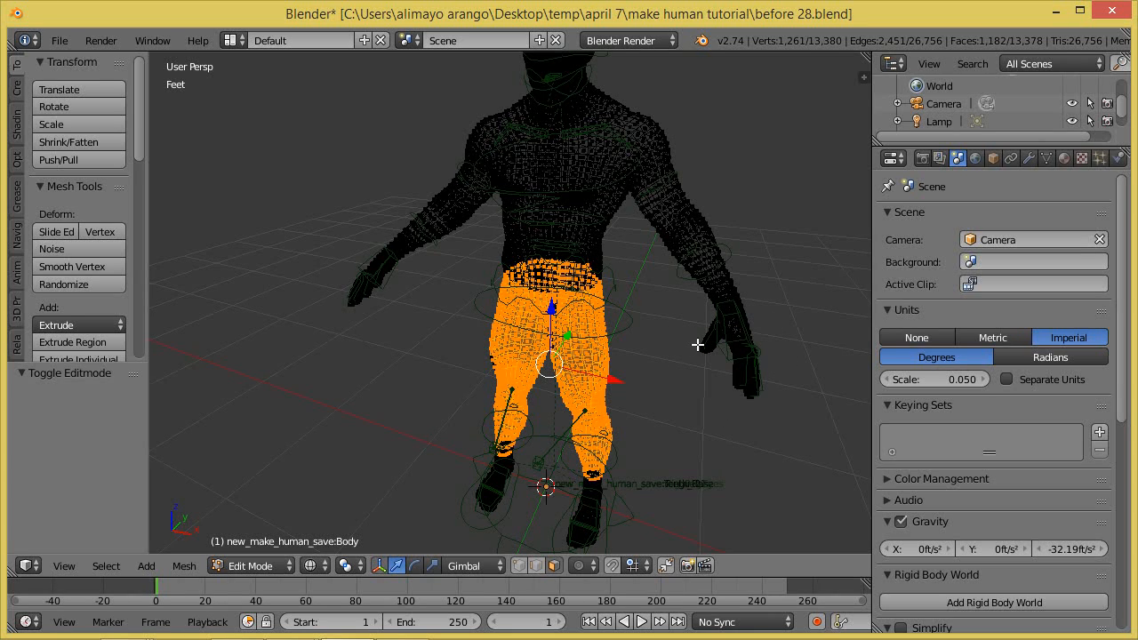
- Return the viewport to solid shading with the leg faces still selected
key(z)
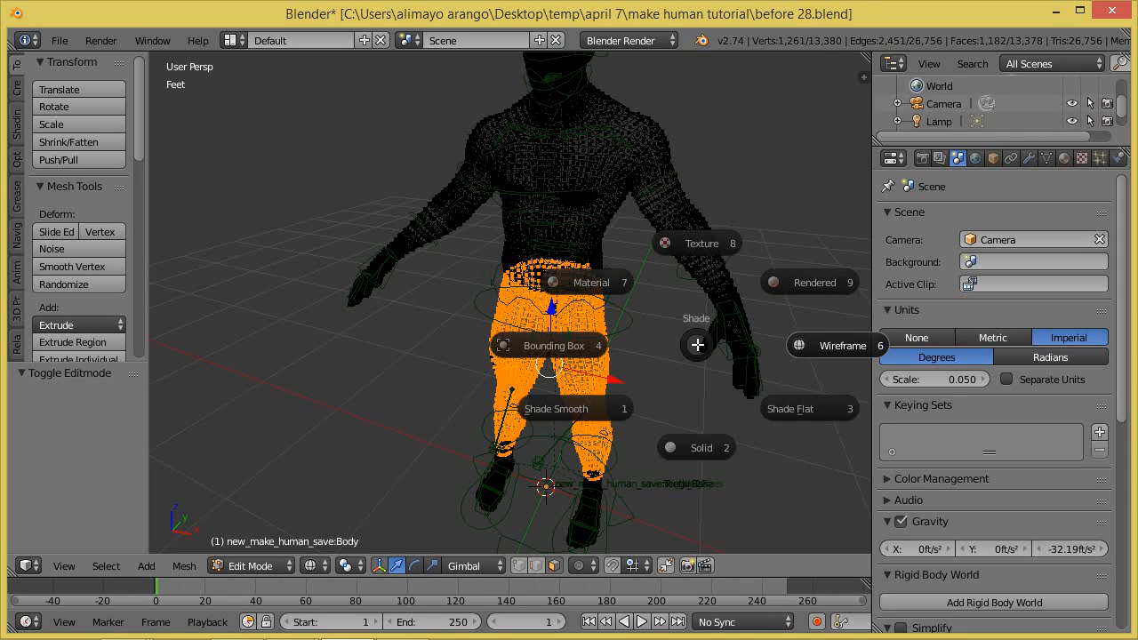
click(727, 448)
mouse_move(628, 450)
middle_down()
mouse_move(643, 432)
mouse_move(673, 432)
middle_up()
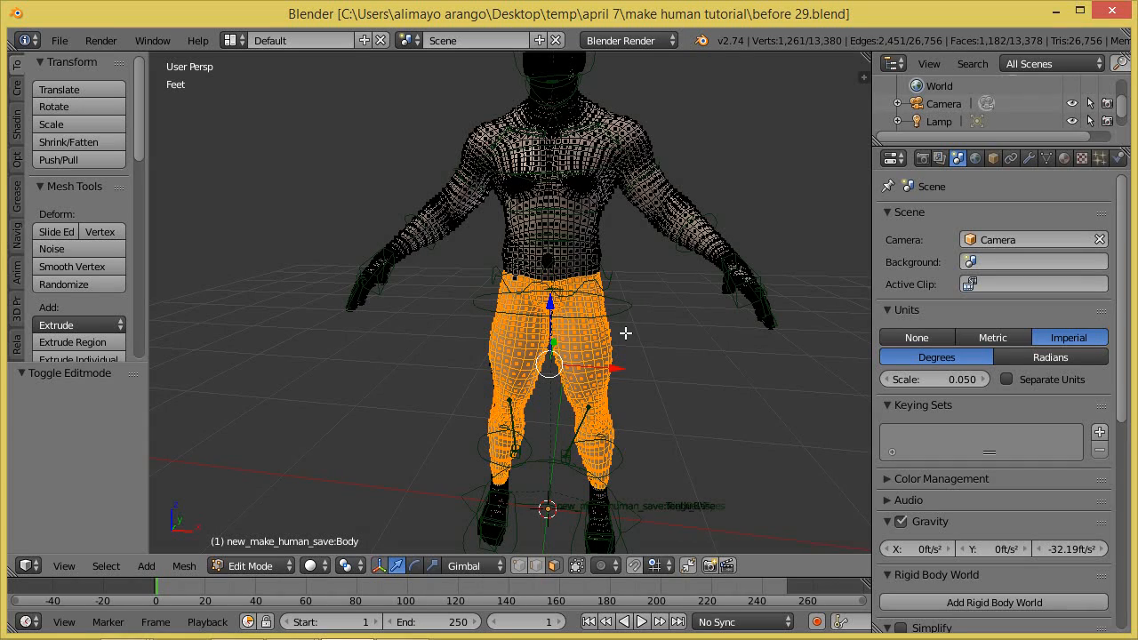
- Duplicate the selected leg faces in place and separate the copy into a new object
key(shift+d)
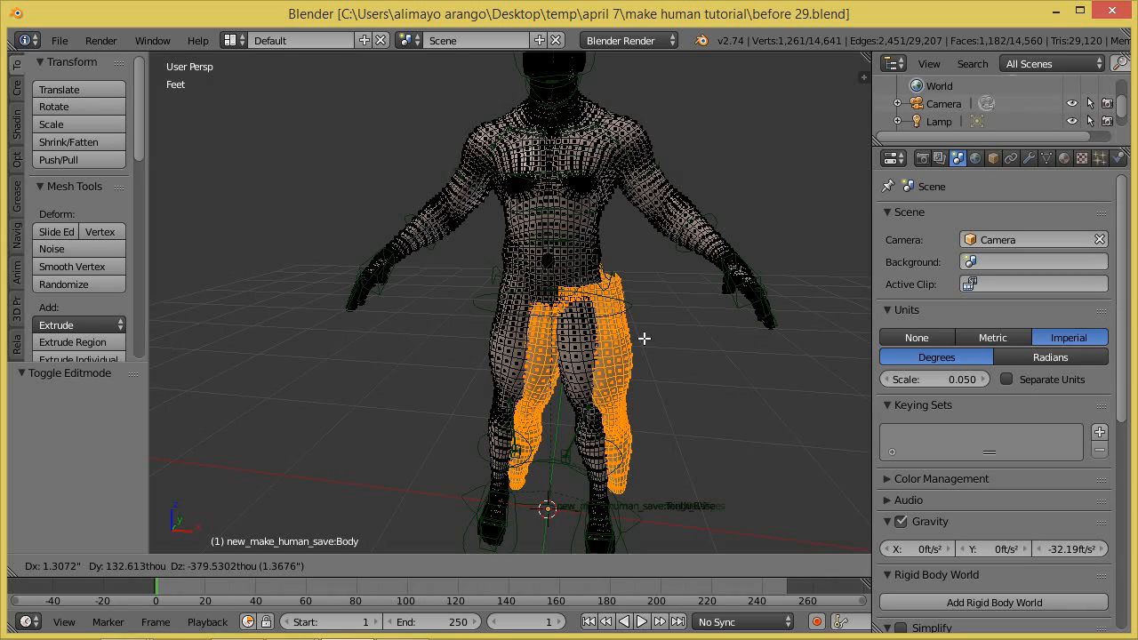
right_click(644, 338)
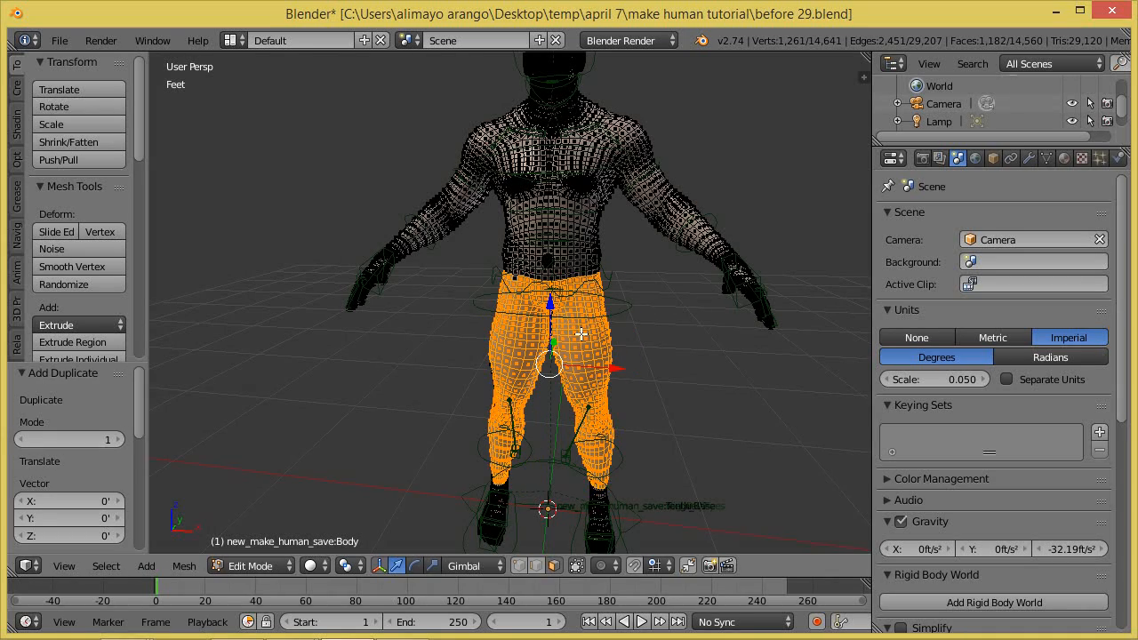
key(p)
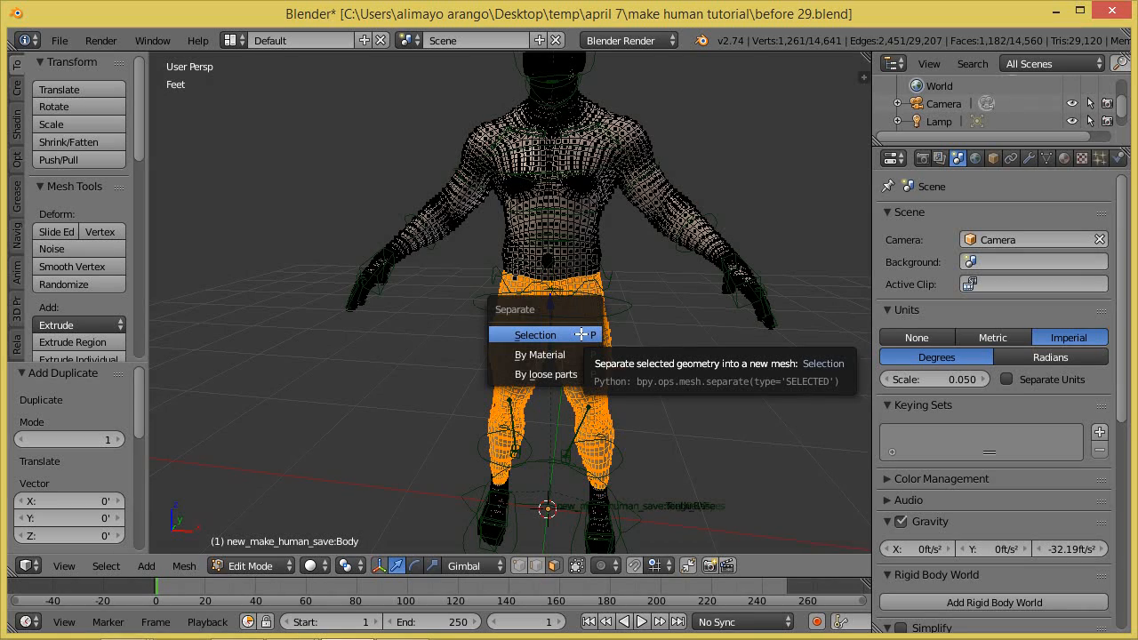
click(582, 334)
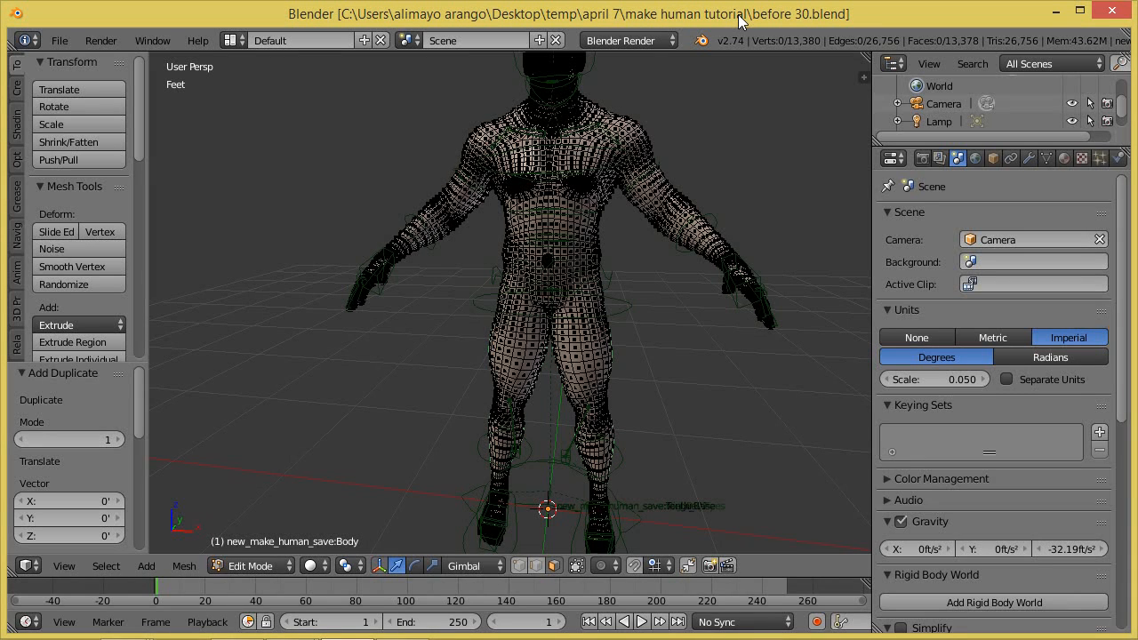
- Return to Object Mode and expand the new_make_human_save hierarchy in an enlarged outliner
click(281, 567)
click(274, 548)
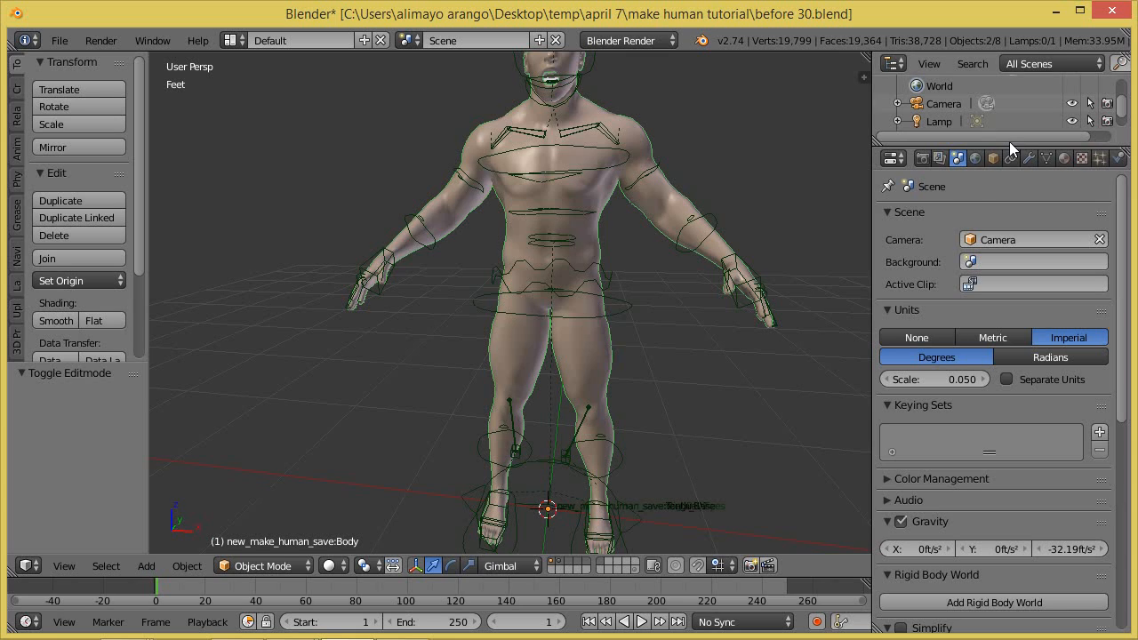
drag(1013, 145, 1019, 340)
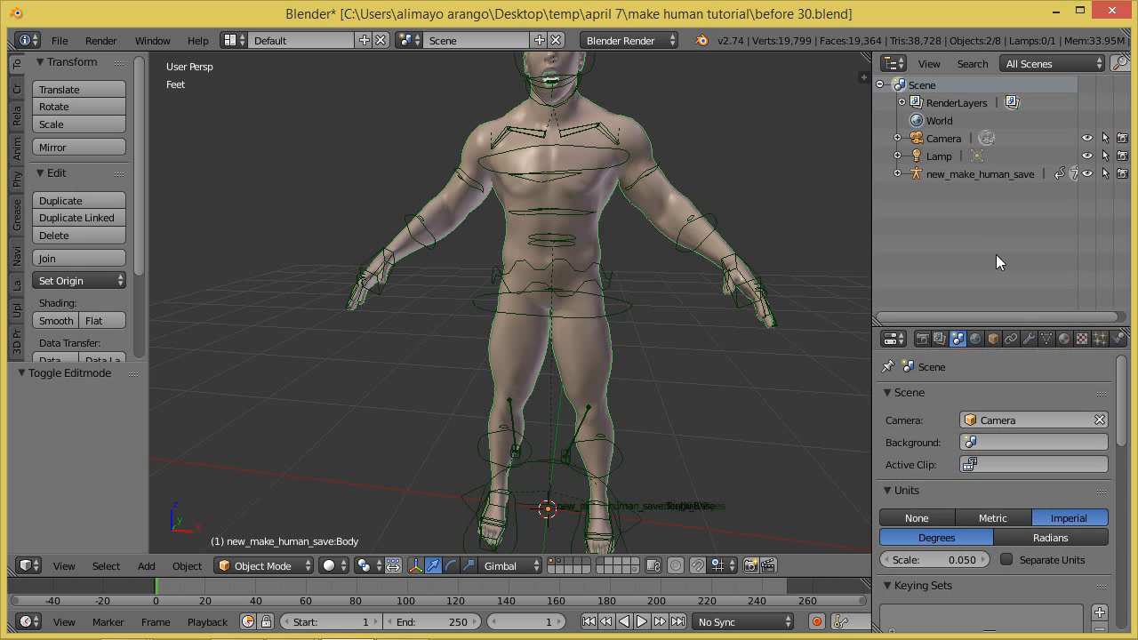
click(897, 174)
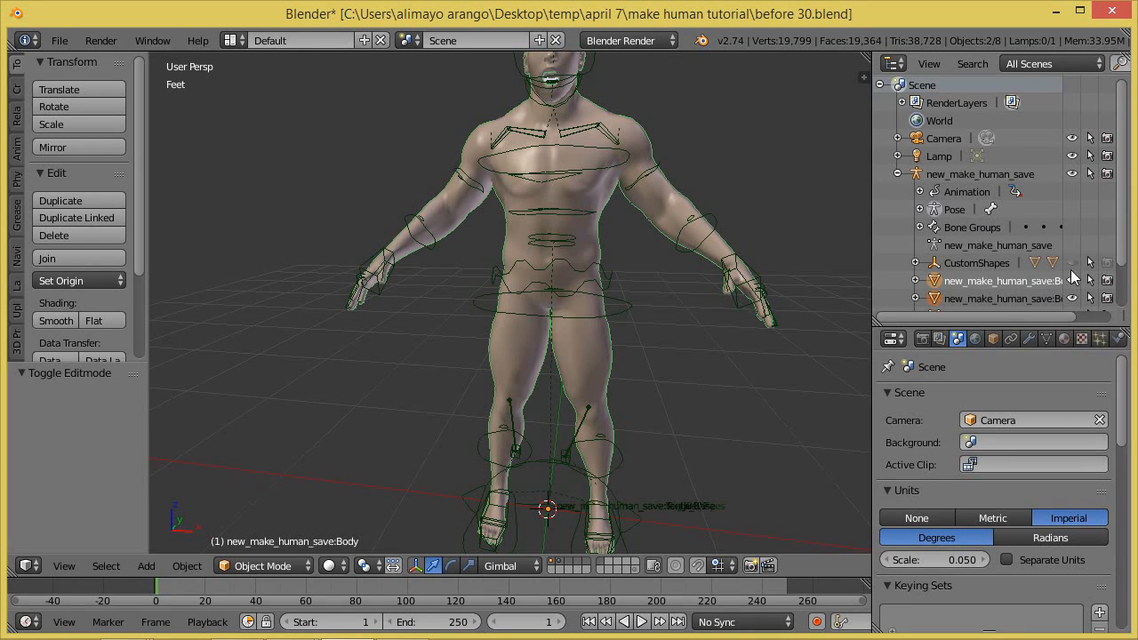
drag(872, 260, 789, 259)
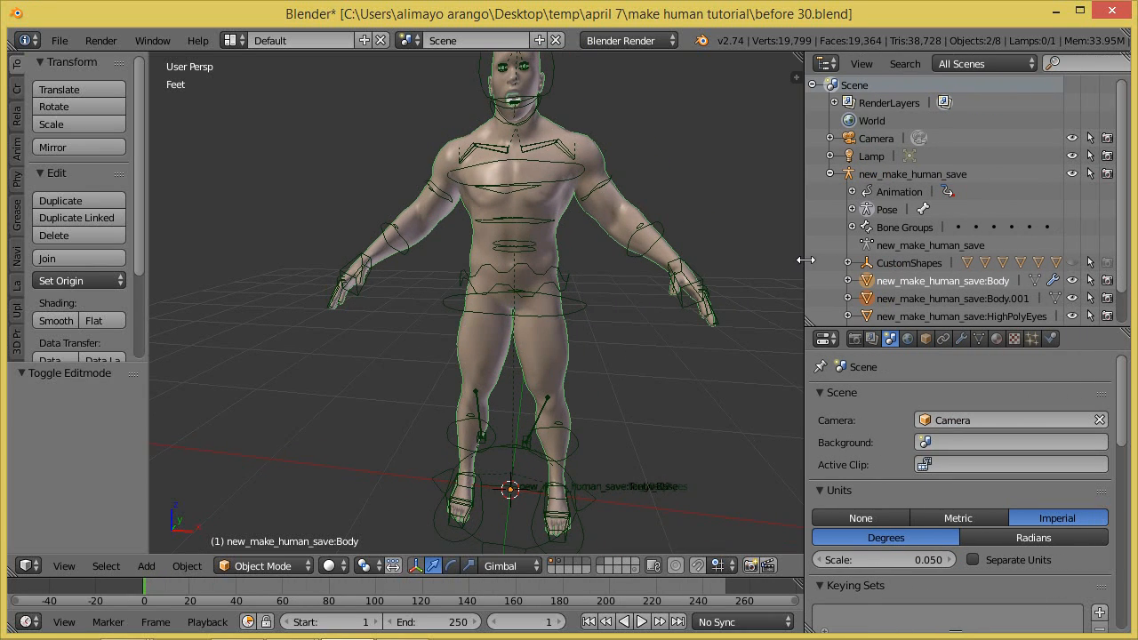
- Select the separated leg mesh, new_make_human_save:Body.001, and enter Edit Mode on it
click(981, 300)
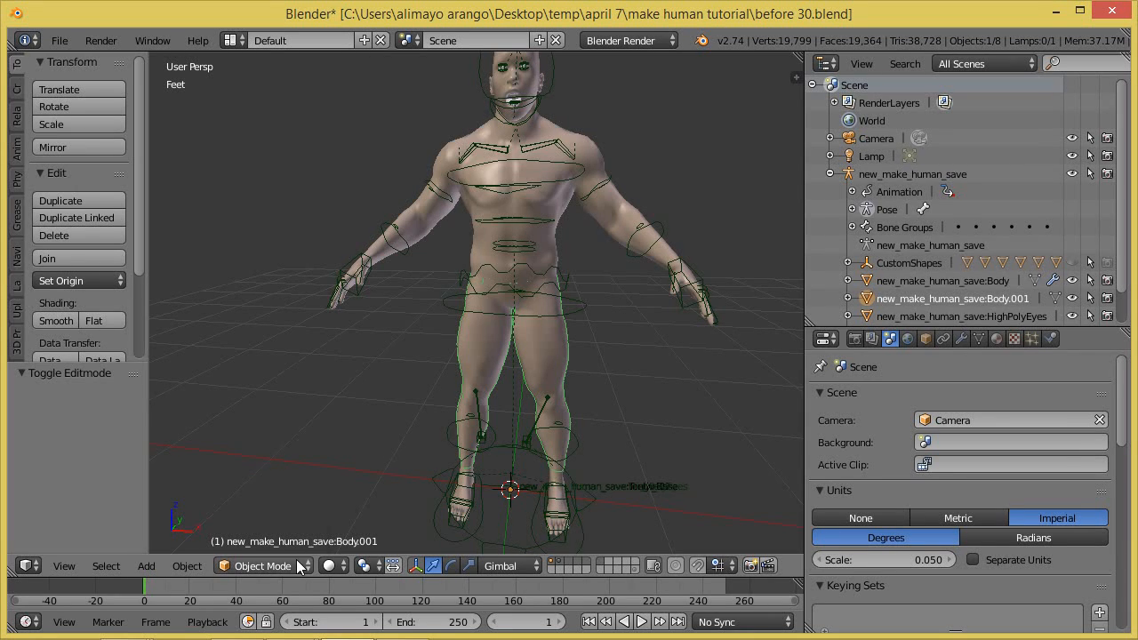
click(258, 565)
click(281, 522)
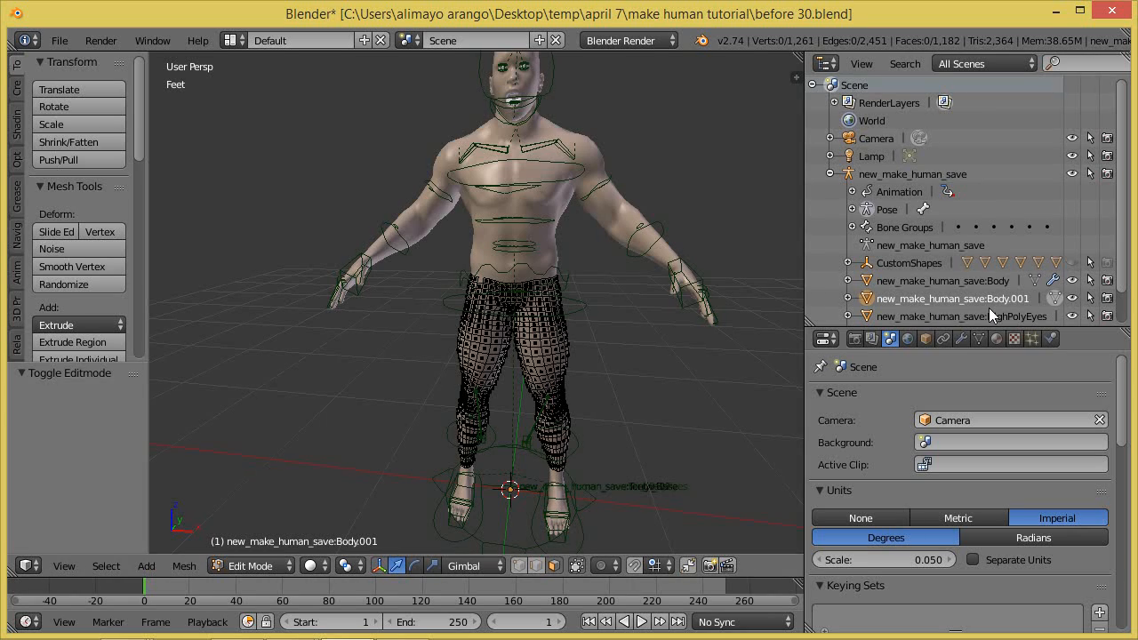
- Rename the separated leg mesh as pants and save the file as before 31.blend
double_click(955, 297)
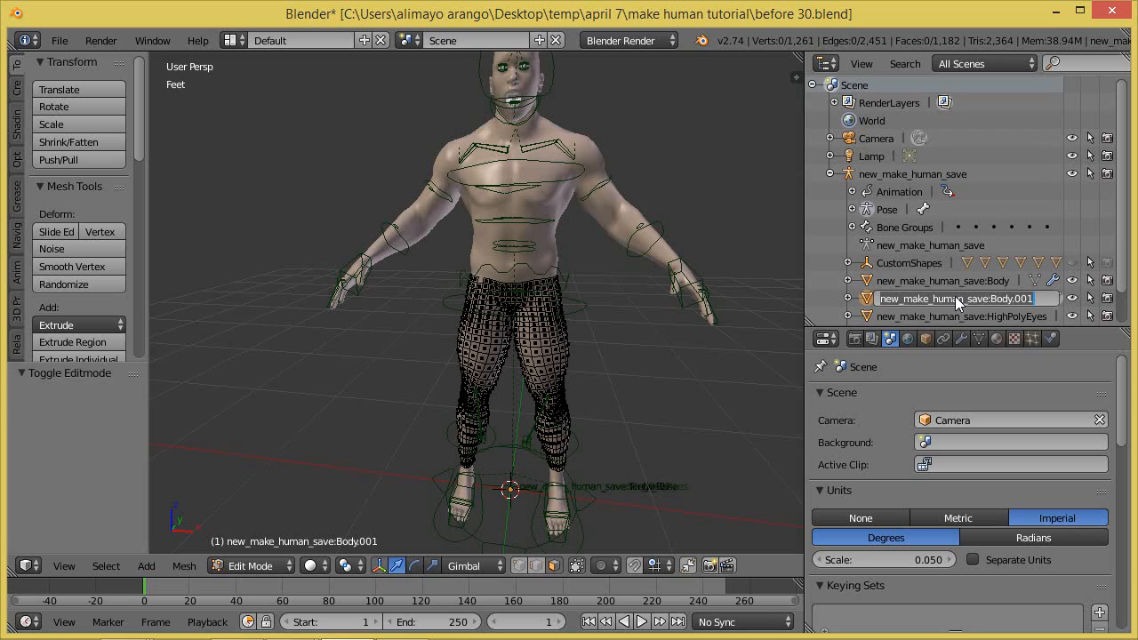
text(pants)
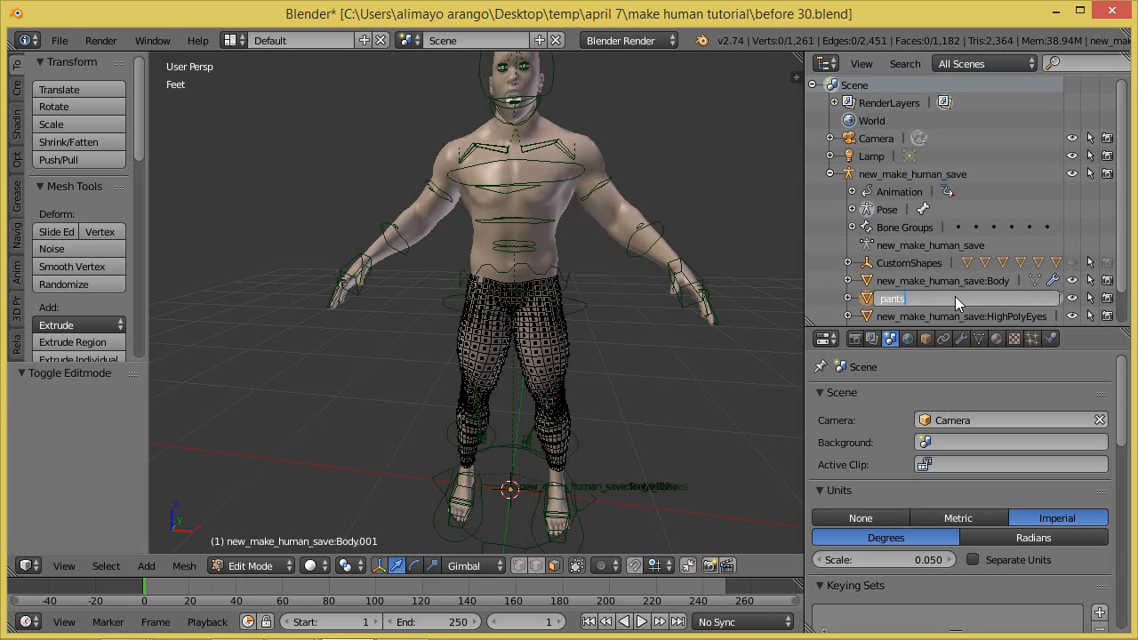
key(Return)
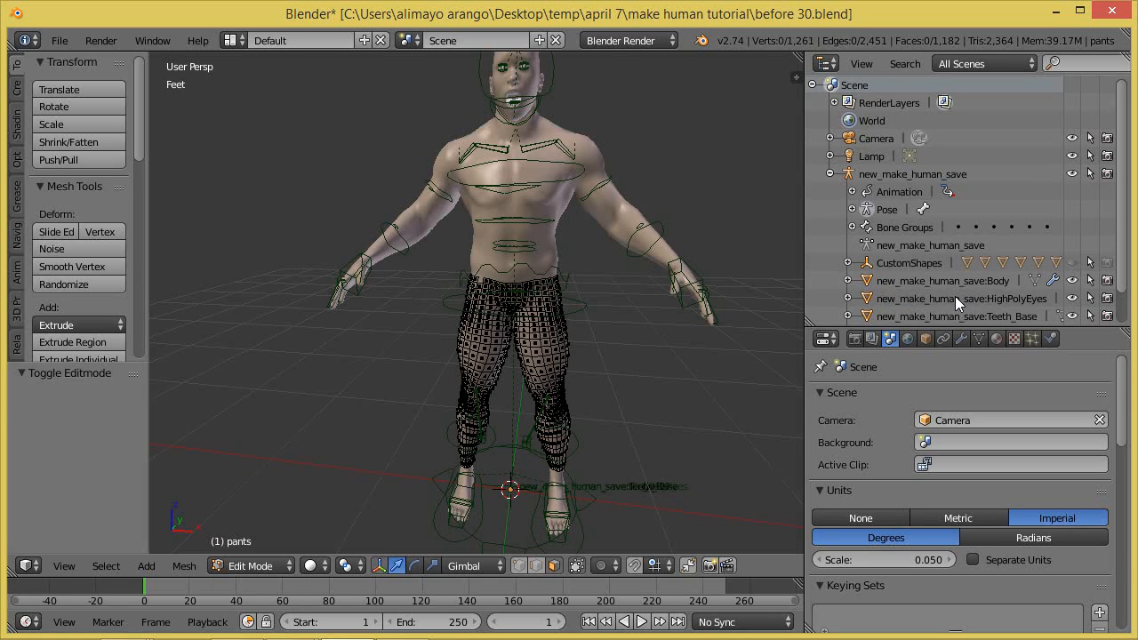
key(ctrl+alt+s)
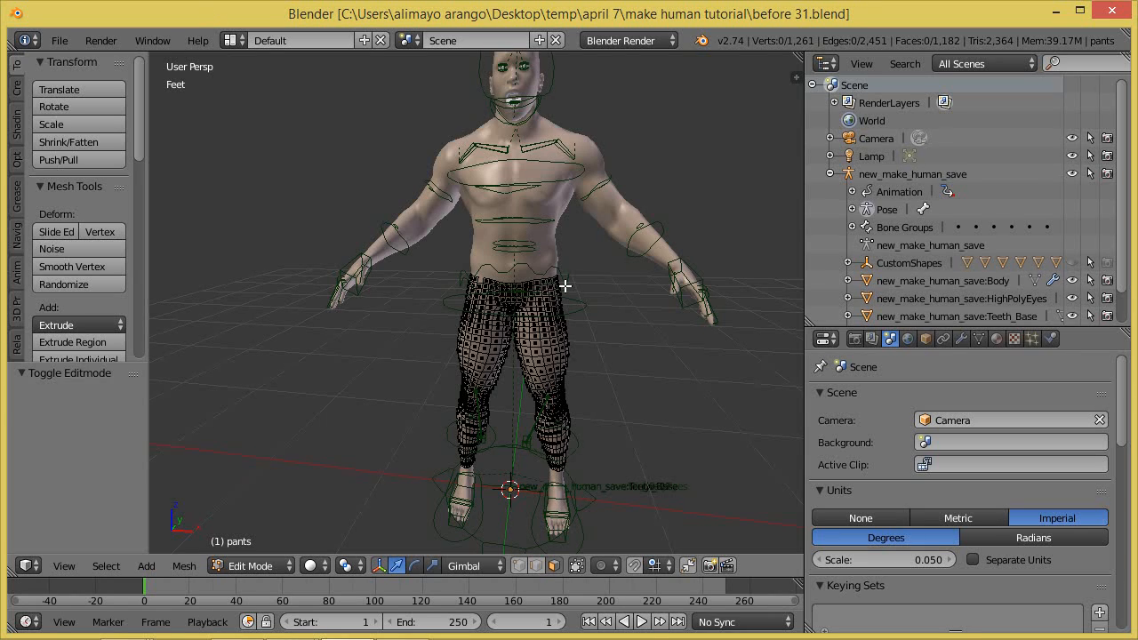
- Select all faces of the pants and fatten them slightly outward with Shrink/Fatten, by about 0.07
key(a)
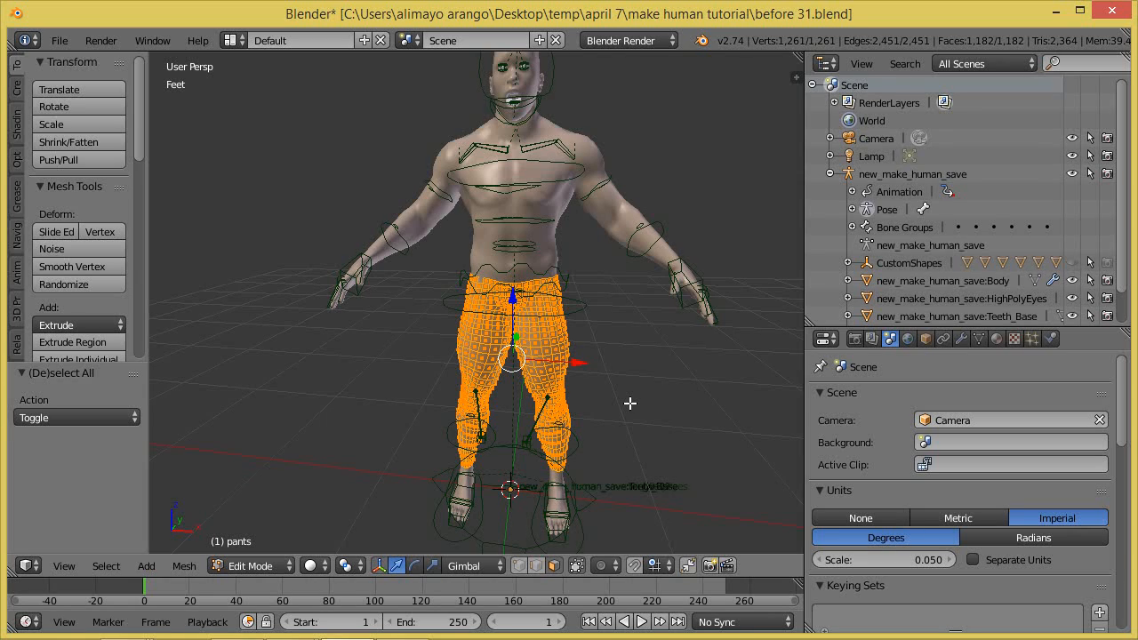
key(alt+s)
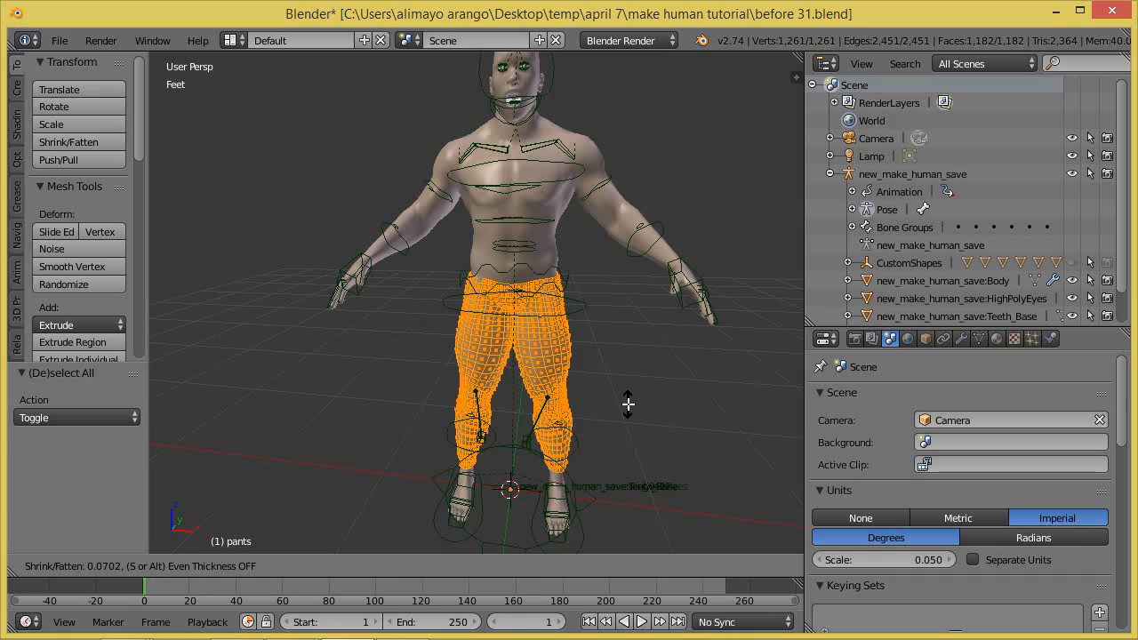
click(628, 405)
- Circle-select the uneven top faces along the back and side of the pants' waist and delete those faces
middle_drag(709, 402, 424, 407)
scroll(529, 369, up, 3)
middle_drag(529, 369, 566, 245)
key(a)
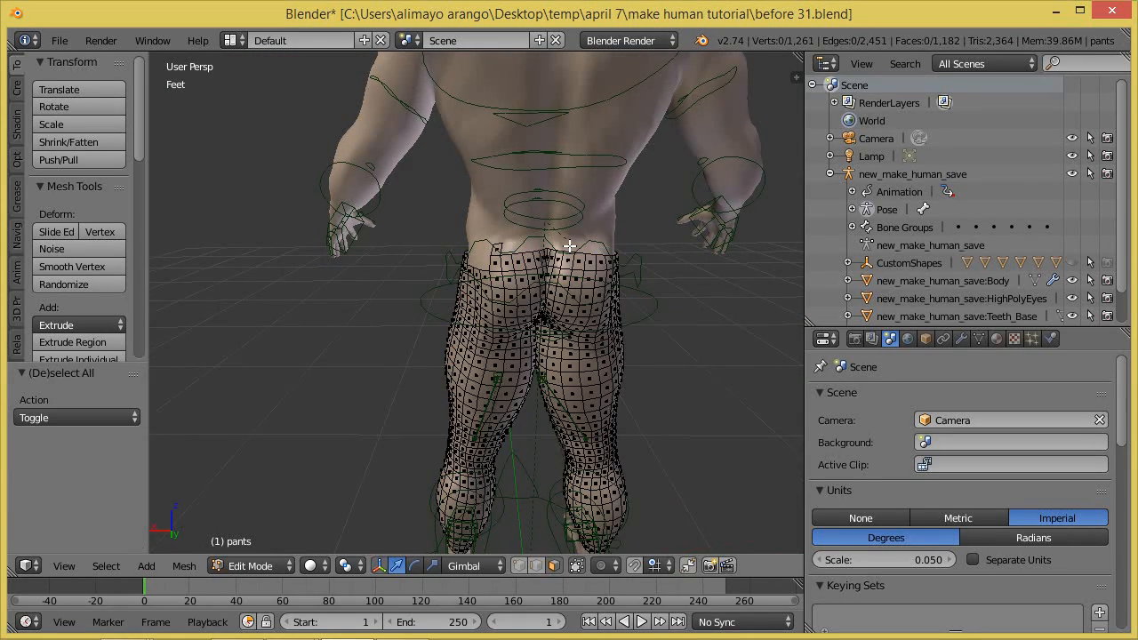
key(c)
mouse_move(543, 241)
mouse_down()
mouse_move(505, 237)
mouse_move(602, 232)
mouse_up()
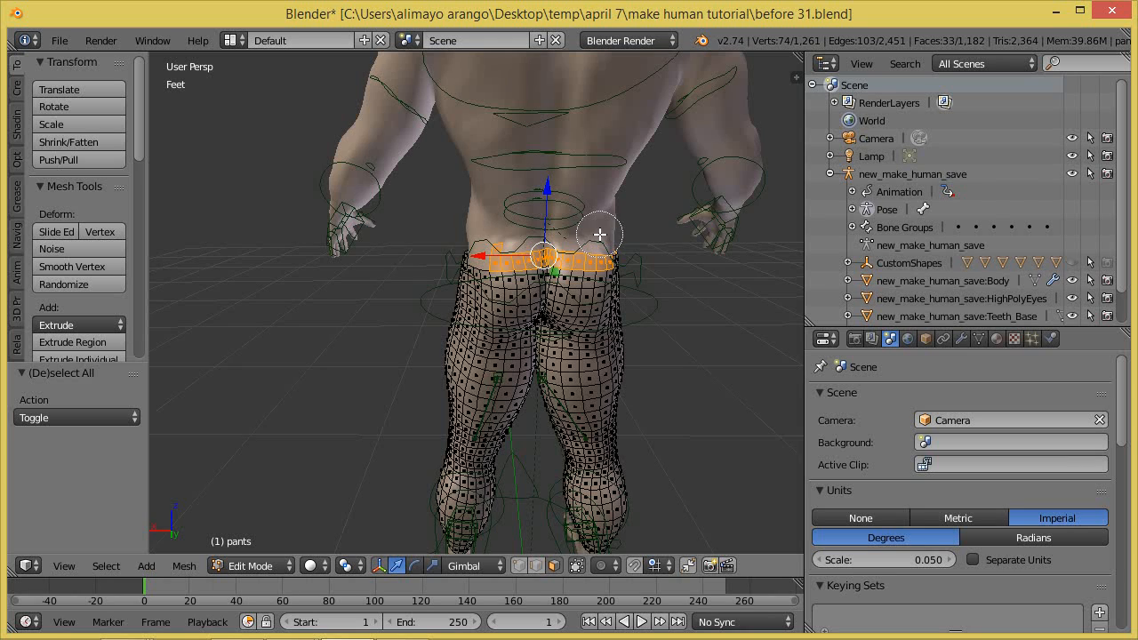
middle_drag(736, 291, 574, 294)
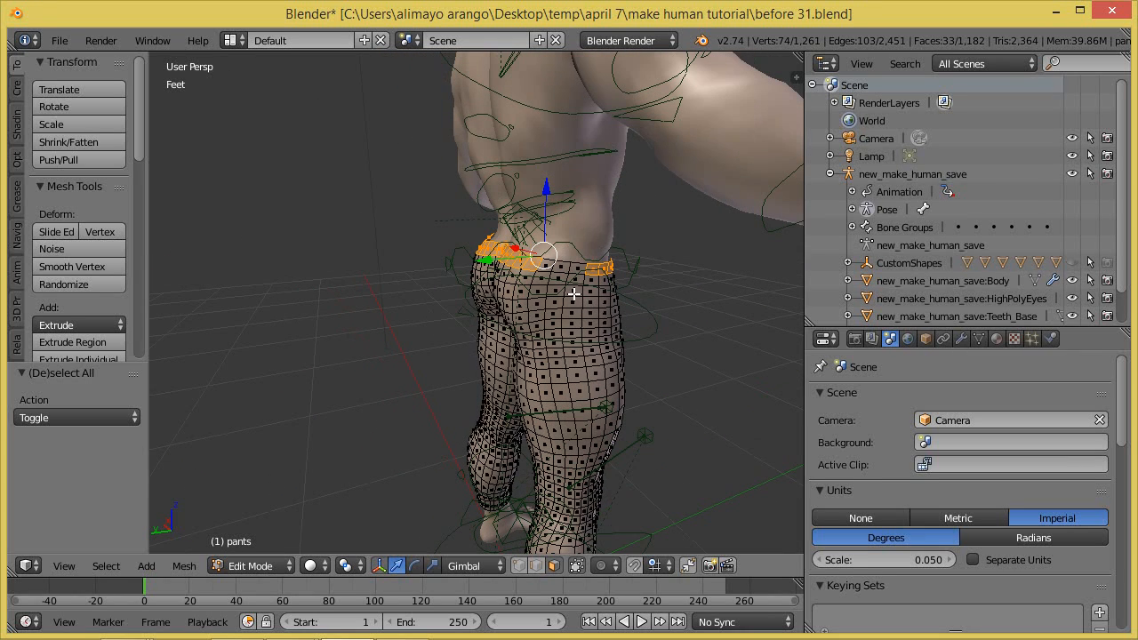
mouse_move(588, 254)
mouse_down()
mouse_move(590, 243)
mouse_move(564, 241)
mouse_up()
key(Escape)
key(x)
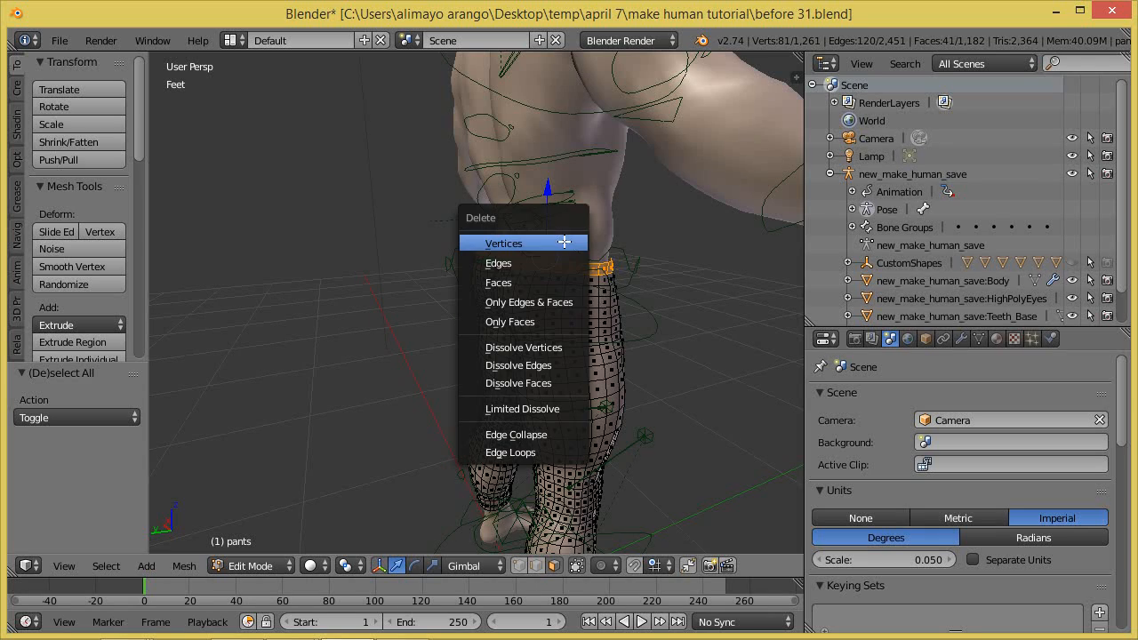
click(541, 283)
- Select the face loop along the pants' top edge and circle-select the remaining front waist faces
middle_drag(371, 282, 686, 315)
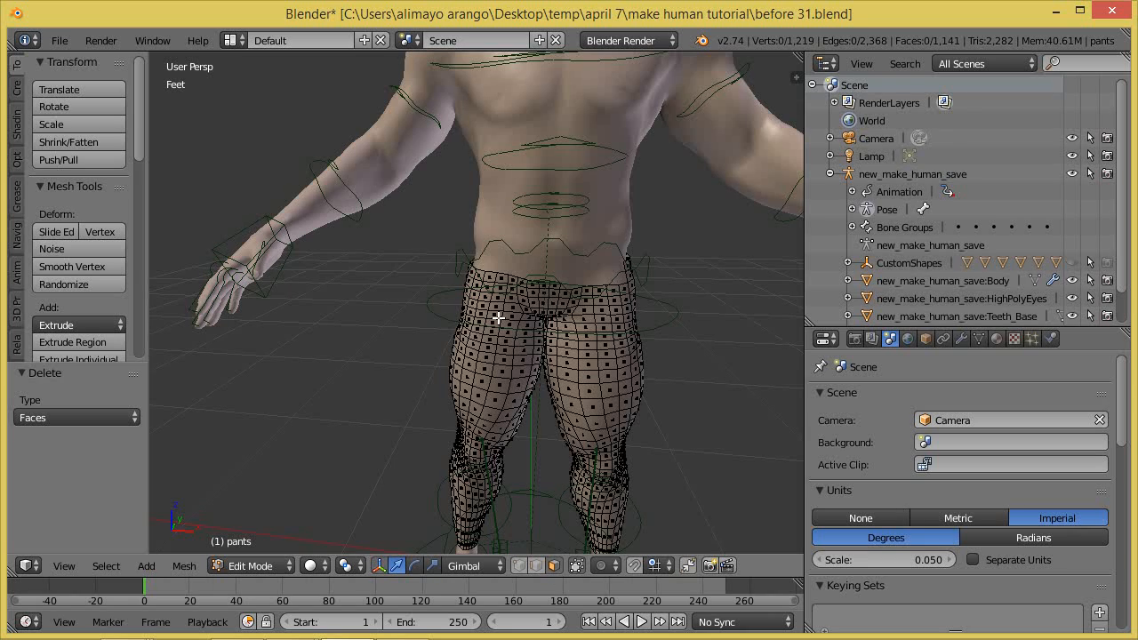
alt+right_click(515, 280)
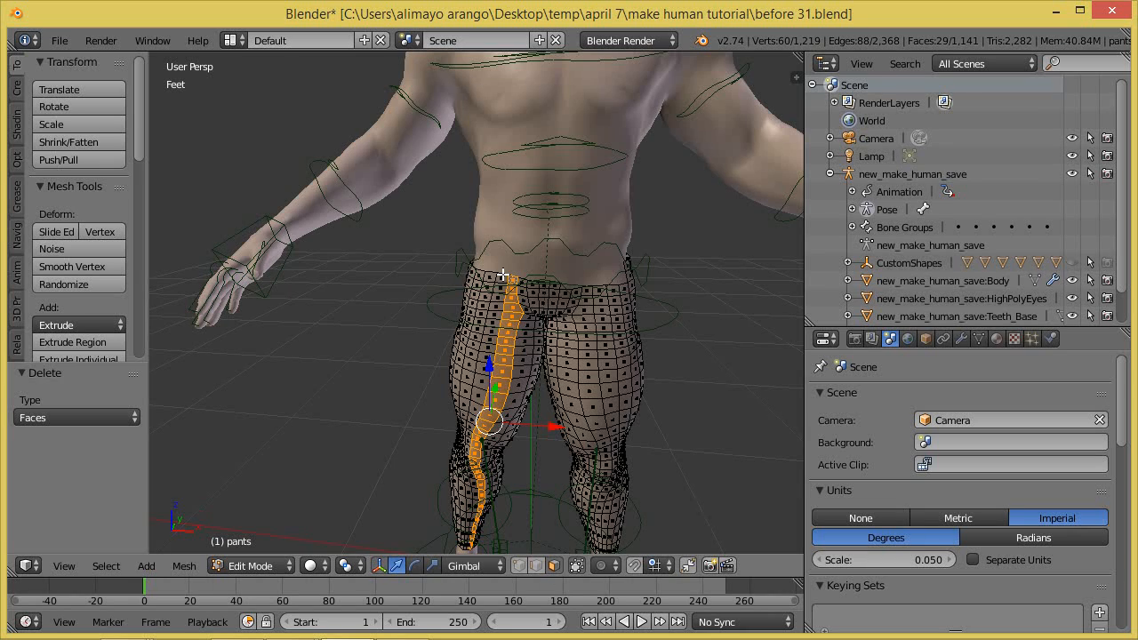
alt+right_click(496, 279)
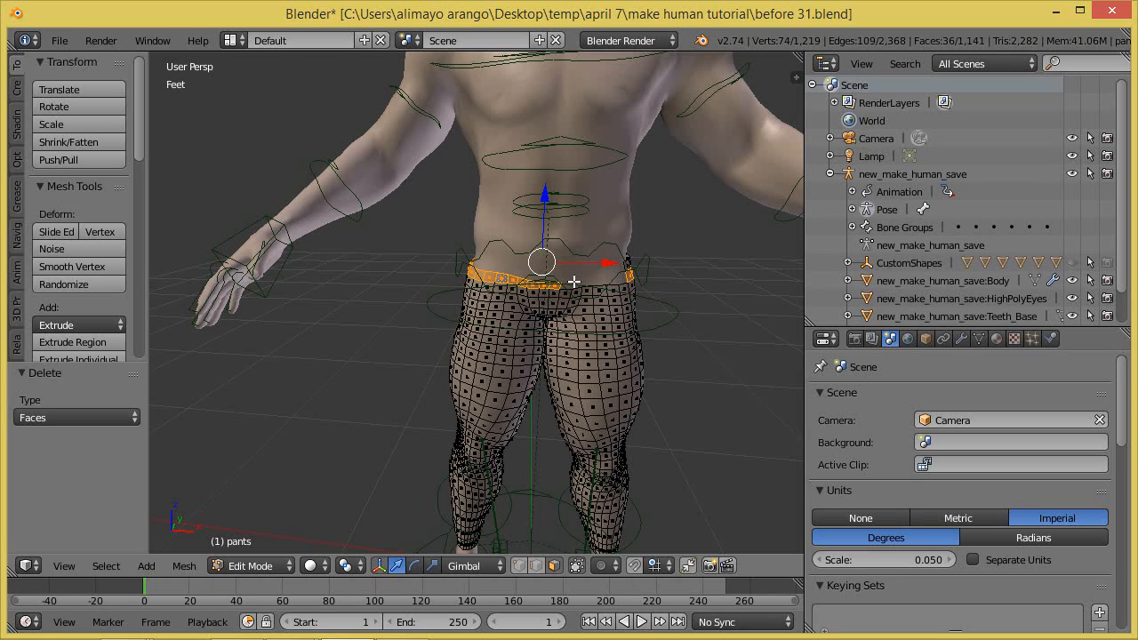
key(c)
mouse_move(569, 281)
mouse_down()
mouse_move(583, 285)
mouse_move(472, 280)
mouse_move(633, 260)
mouse_move(610, 270)
mouse_up()
right_click(610, 270)
mouse_move(701, 317)
middle_down()
mouse_move(646, 332)
mouse_move(444, 325)
middle_up()
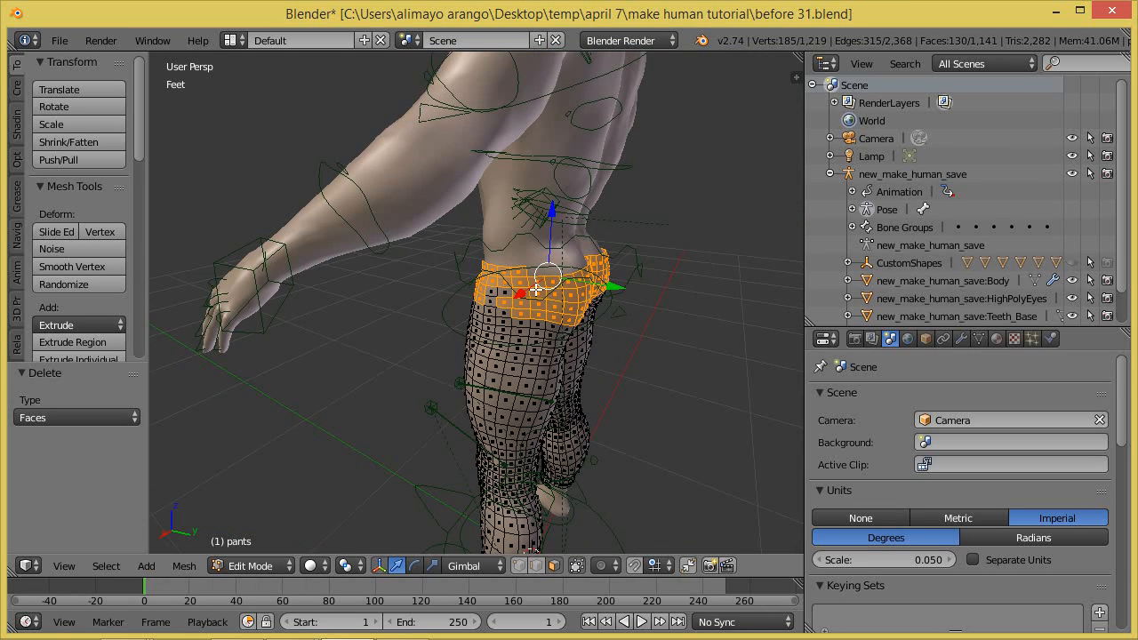
- Trim the selection to an even band of faces around the waist and fatten it with a Shrink/Fatten offset of -0.122
key(c)
drag(503, 298, 602, 288)
right_click(602, 288)
mouse_move(694, 342)
middle_down()
mouse_move(430, 335)
mouse_move(528, 317)
mouse_move(477, 310)
mouse_move(568, 322)
mouse_move(624, 314)
middle_up()
key(c)
right_click(655, 323)
mouse_move(626, 361)
middle_down()
mouse_move(520, 349)
mouse_move(494, 360)
middle_up()
middle_drag(574, 384, 520, 372)
key(c)
mouse_move(548, 330)
middle_down()
mouse_move(555, 320)
mouse_move(489, 311)
middle_up()
right_click(489, 311)
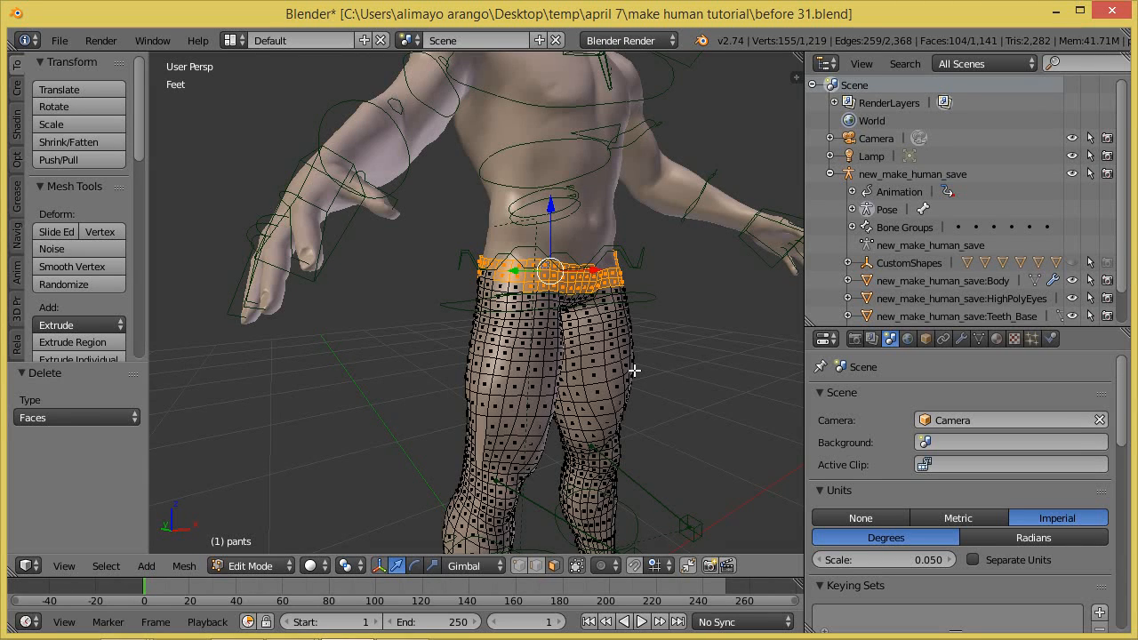
key(alt+s)
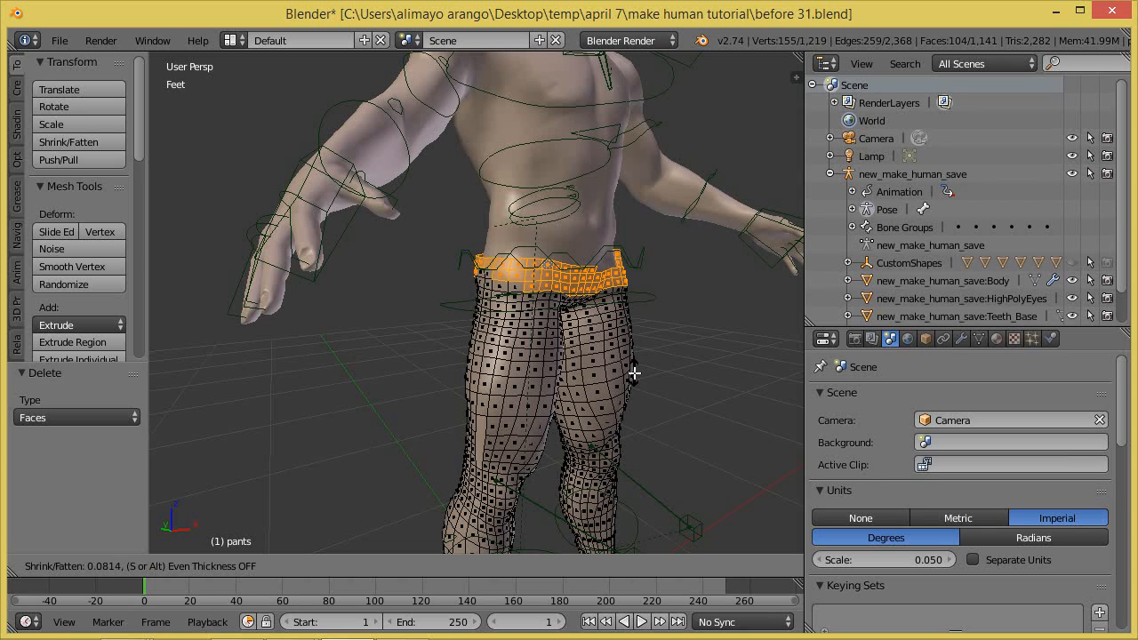
click(634, 374)
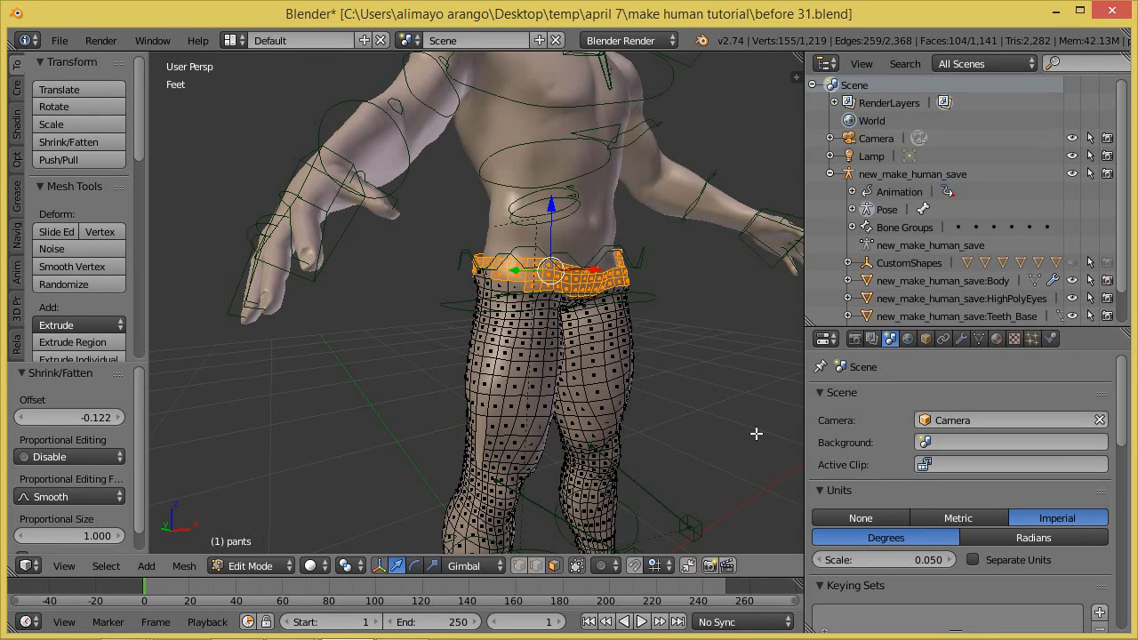
- Start the Screencast Keys display in the 3D viewport
key(n)
scroll(786, 366, down, 10)
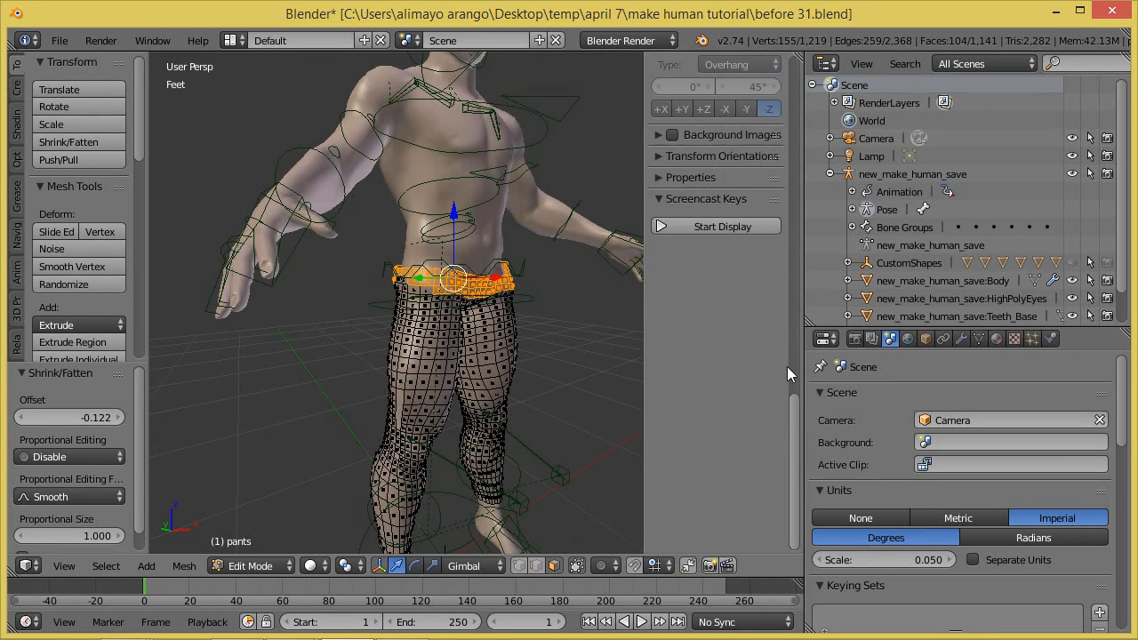
click(732, 231)
key(n)
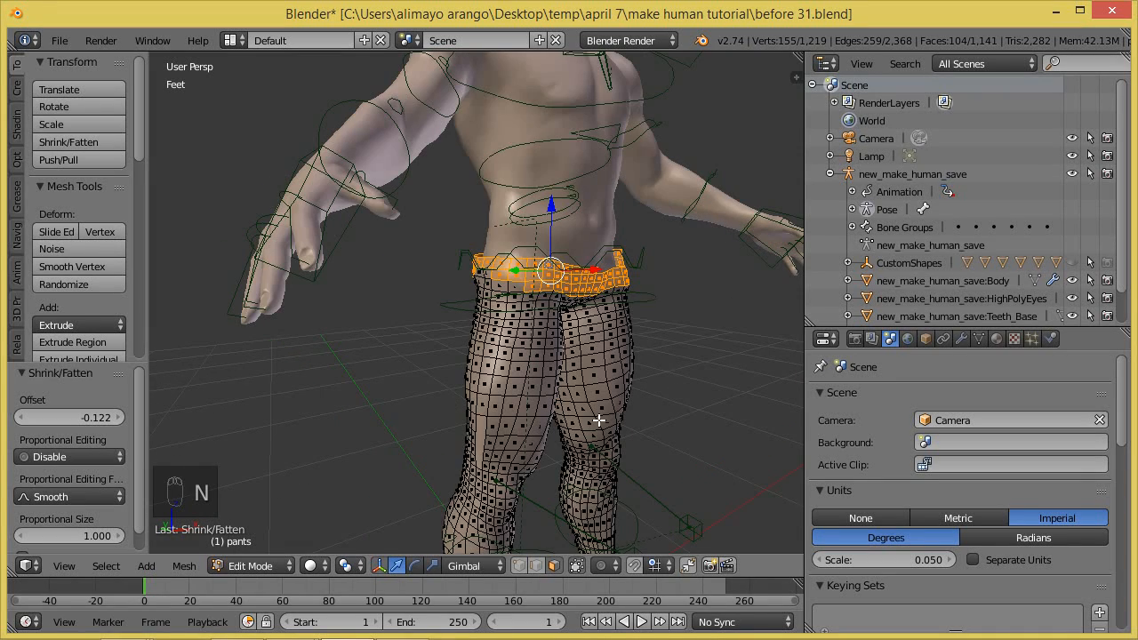
- Select the face loop at the pants' hem on the character's right ankle and fatten it with a Shrink/Fatten offset of -0.218
middle_drag(667, 349, 612, 367)
middle_drag(621, 477, 615, 399)
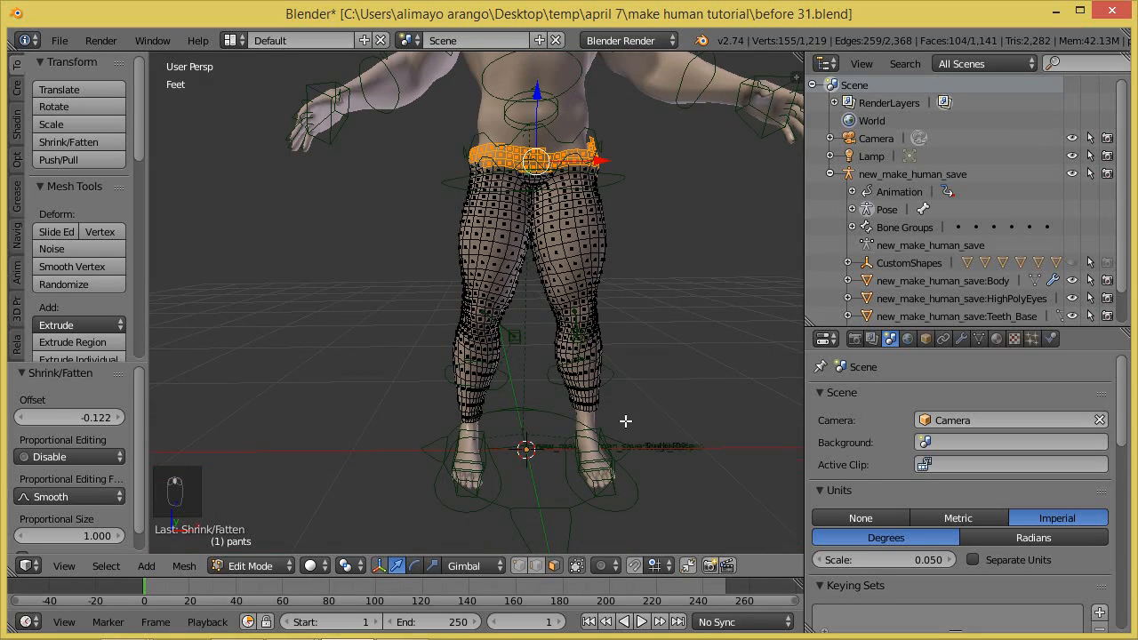
shift+middle_drag(626, 449, 625, 401)
scroll(631, 405, up, 2)
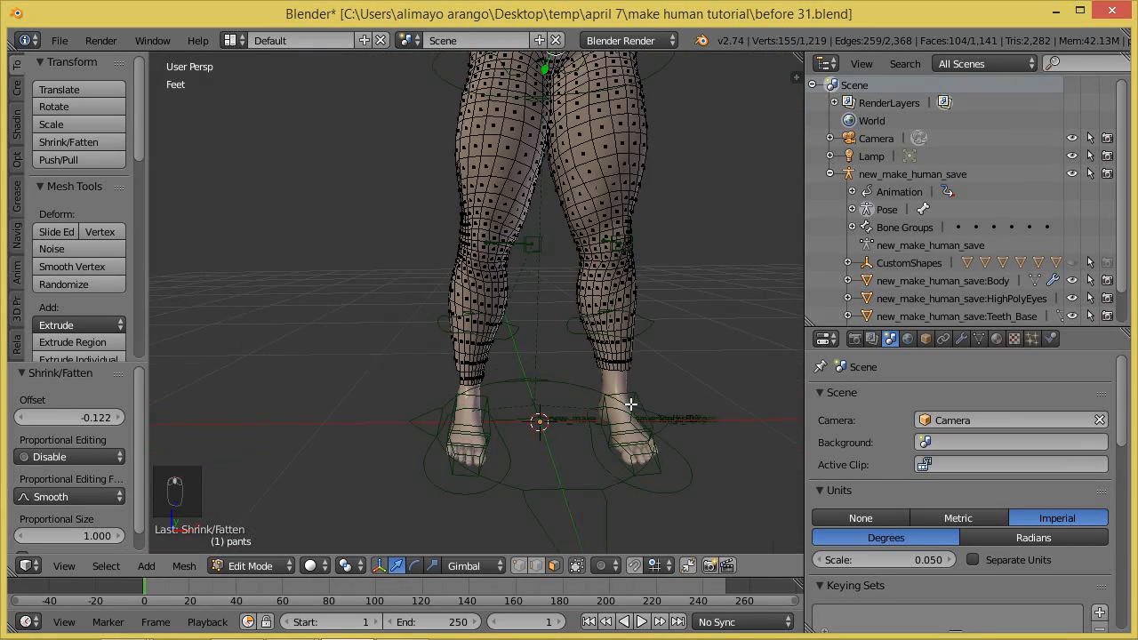
scroll(631, 405, up, 1)
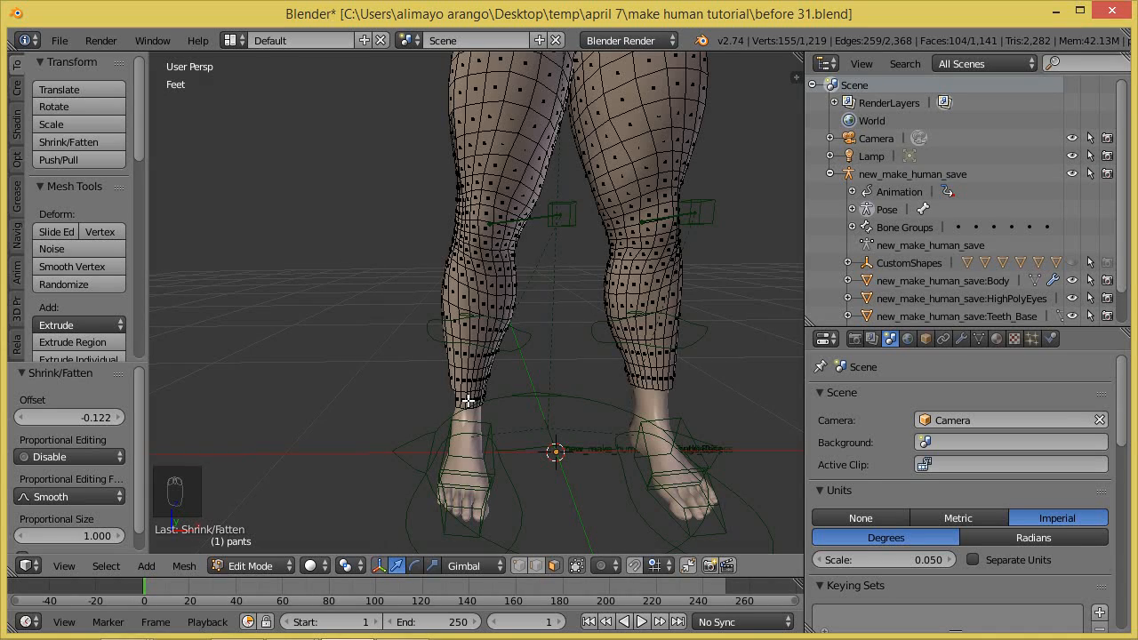
key(a)
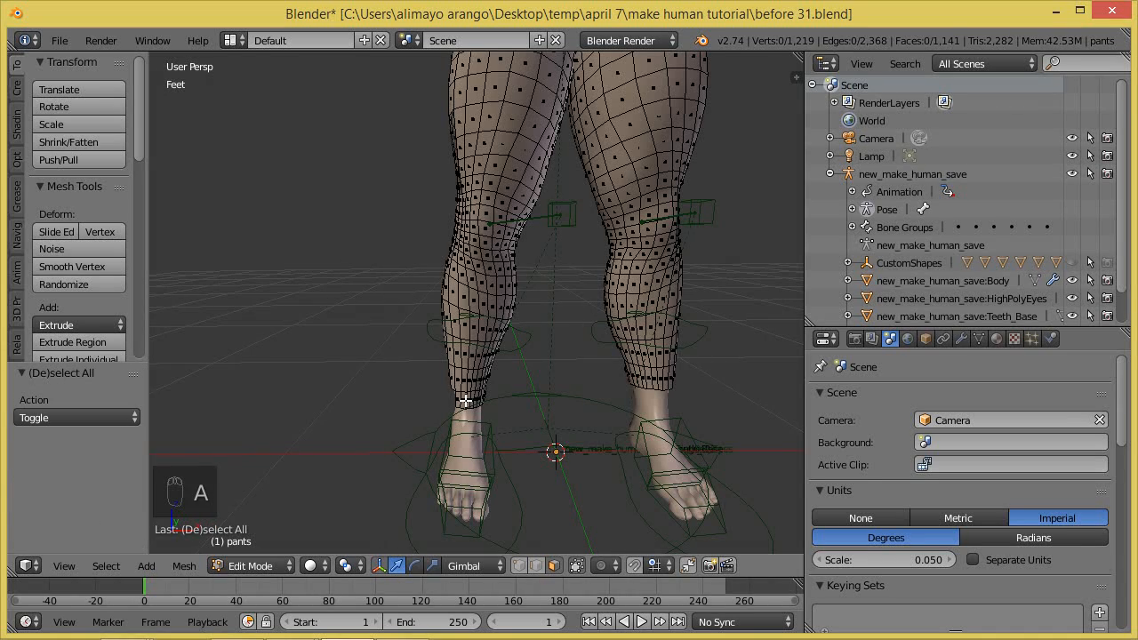
key(a)
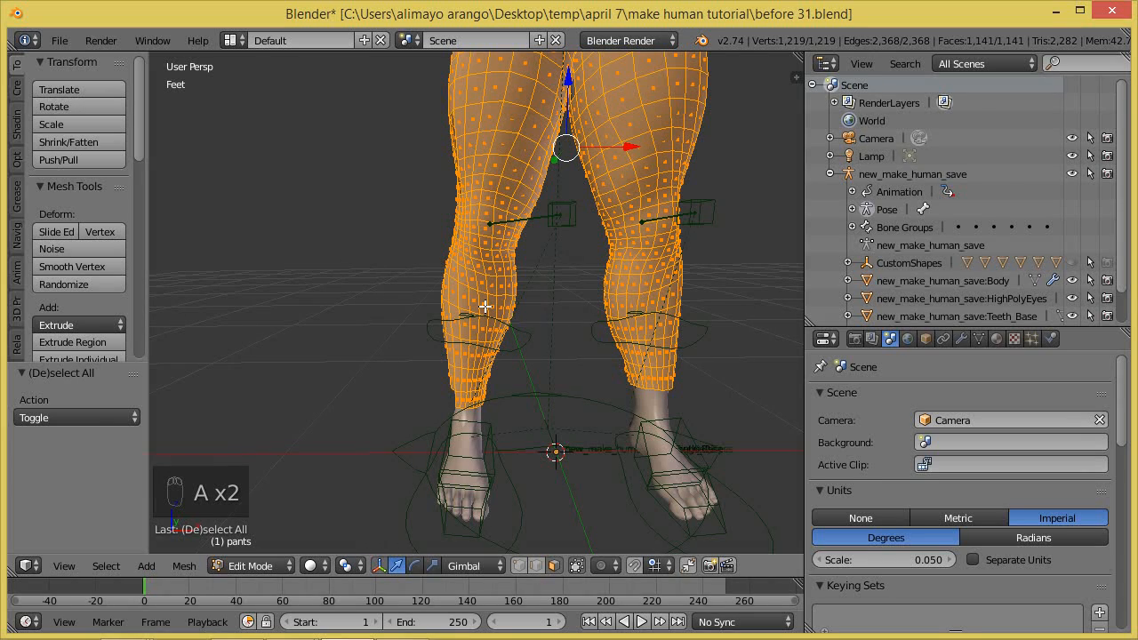
key(a)
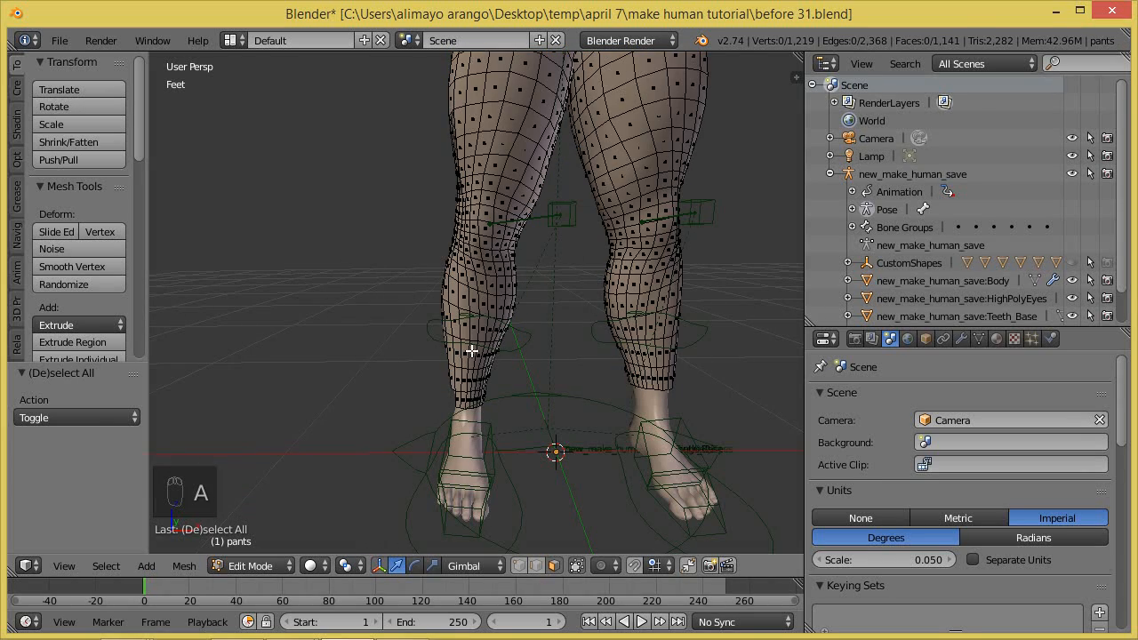
right_click(462, 399)
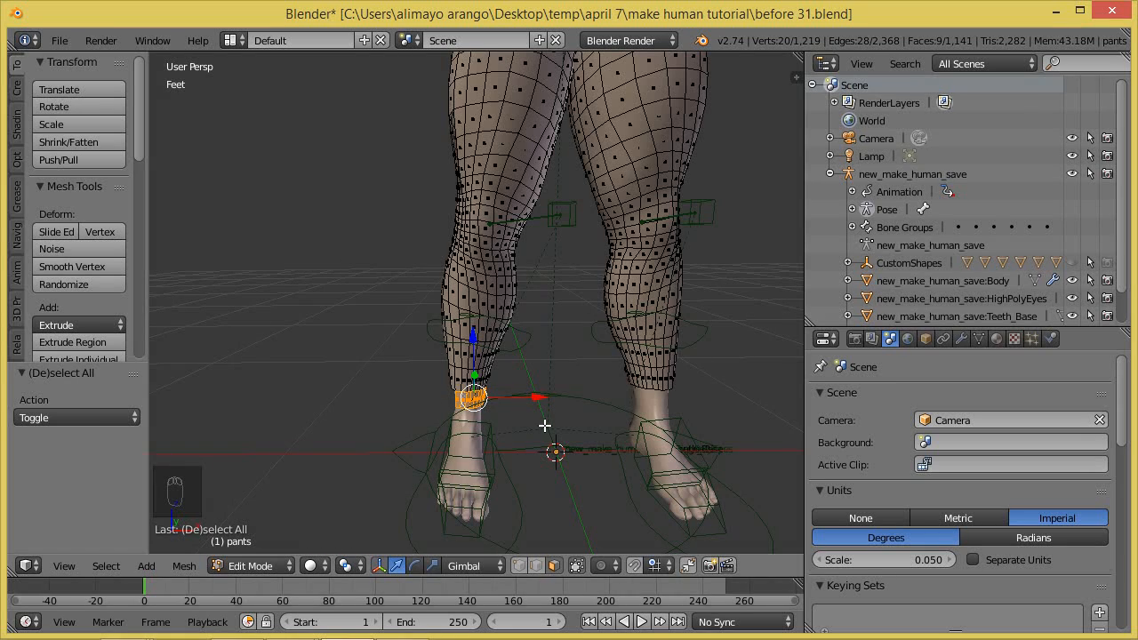
key(alt+s)
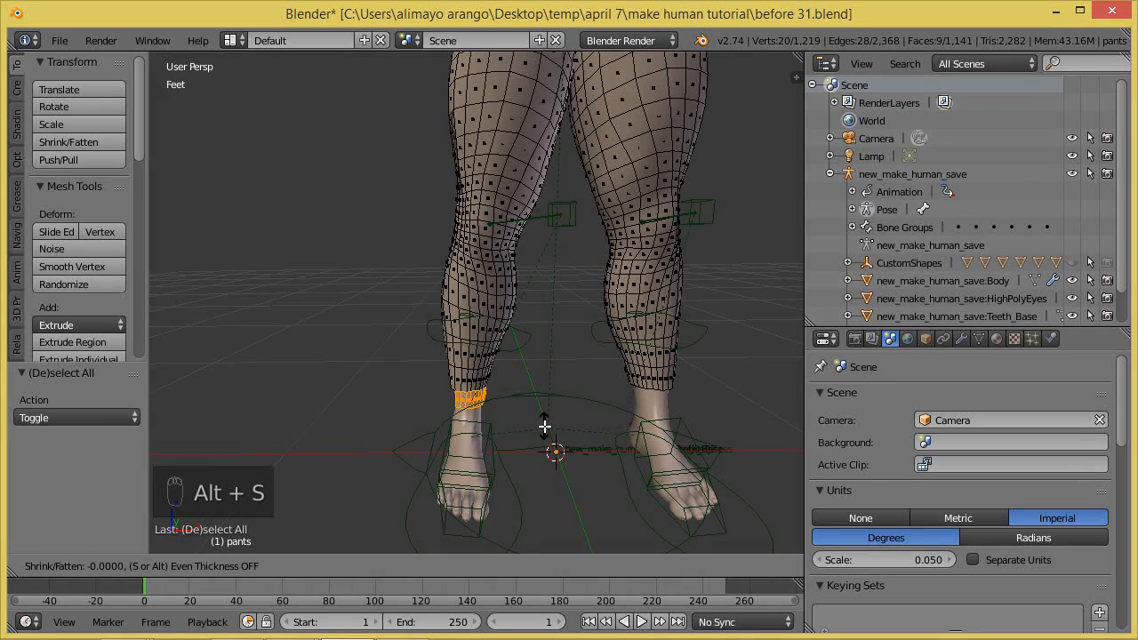
click(546, 433)
- Fatten the left ankle's hem face loop with a Shrink/Fatten offset of -0.185 and save the file as before 32.blend
middle_drag(553, 450, 401, 417)
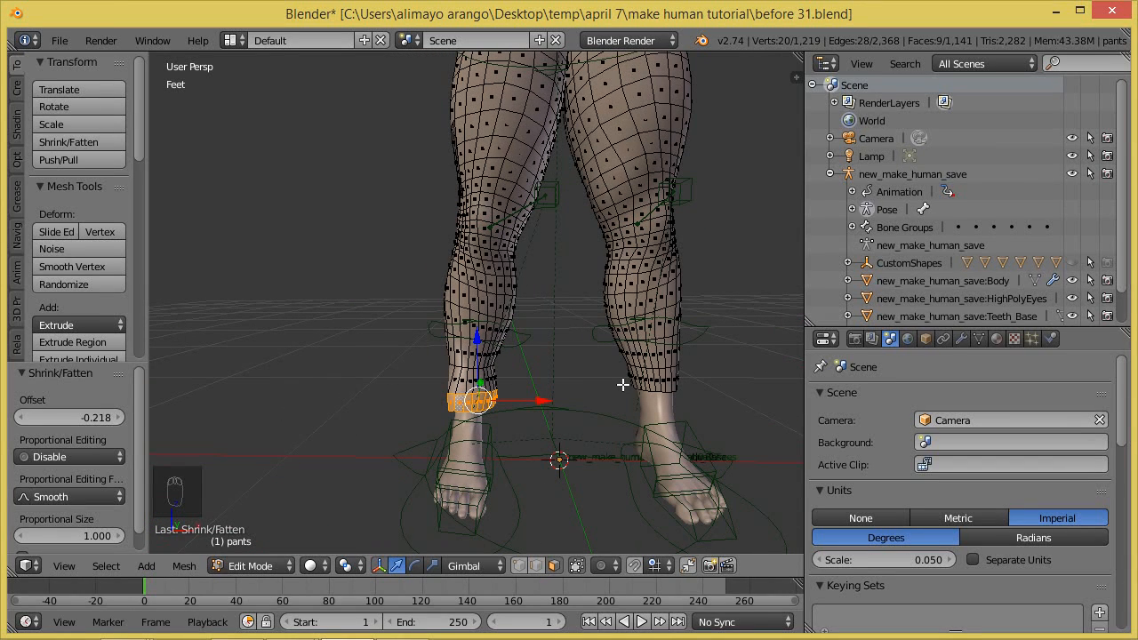
key(a)
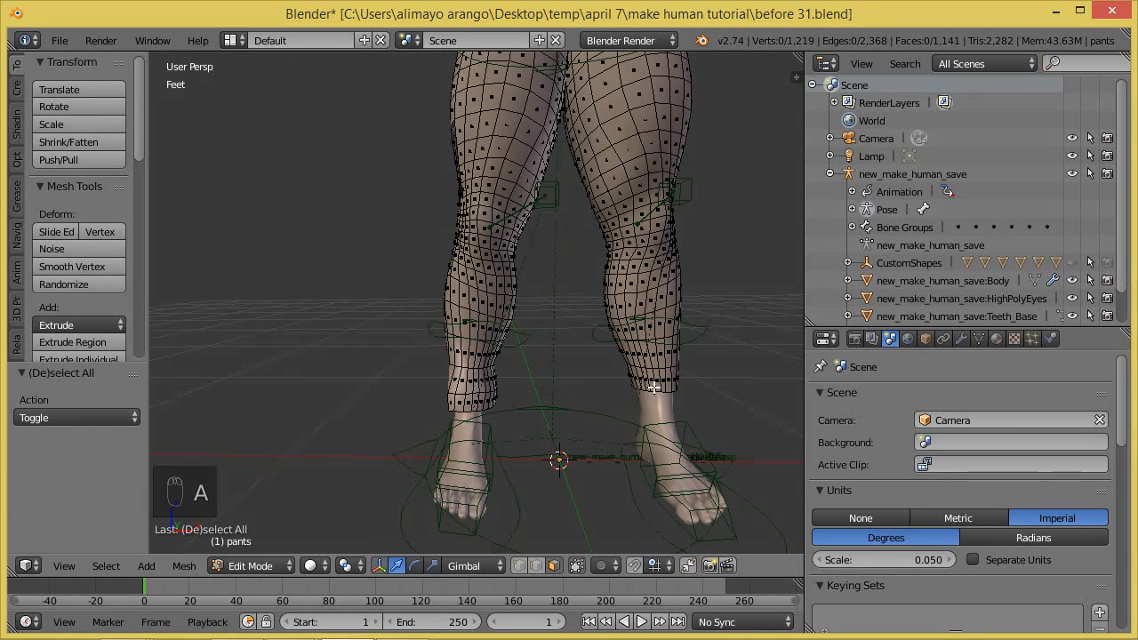
alt+right_click(648, 382)
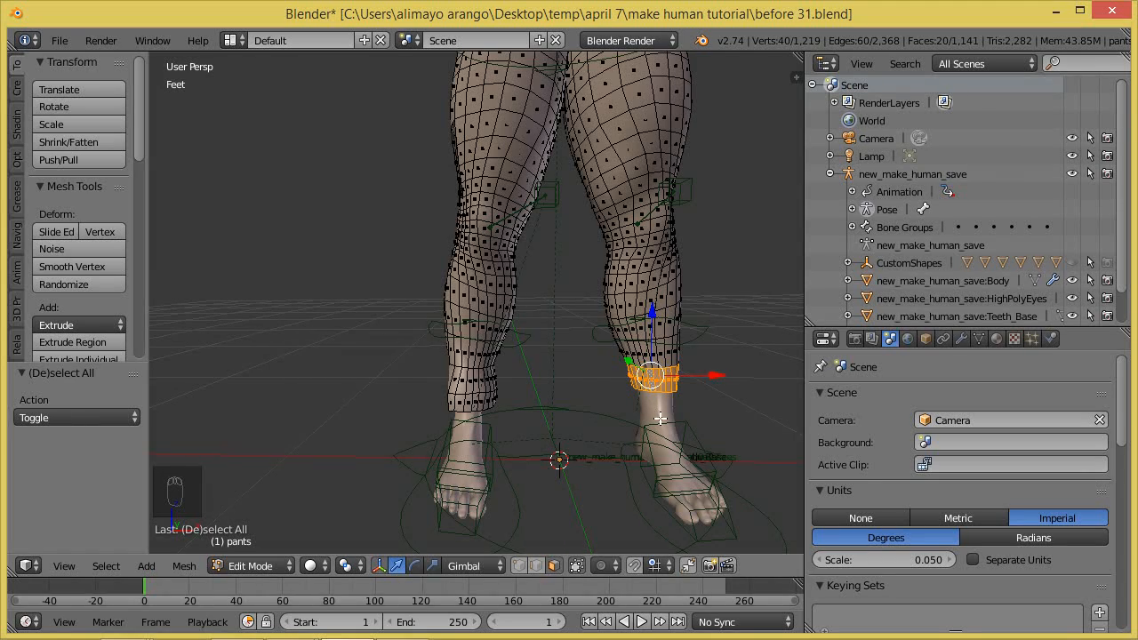
key(alt+s)
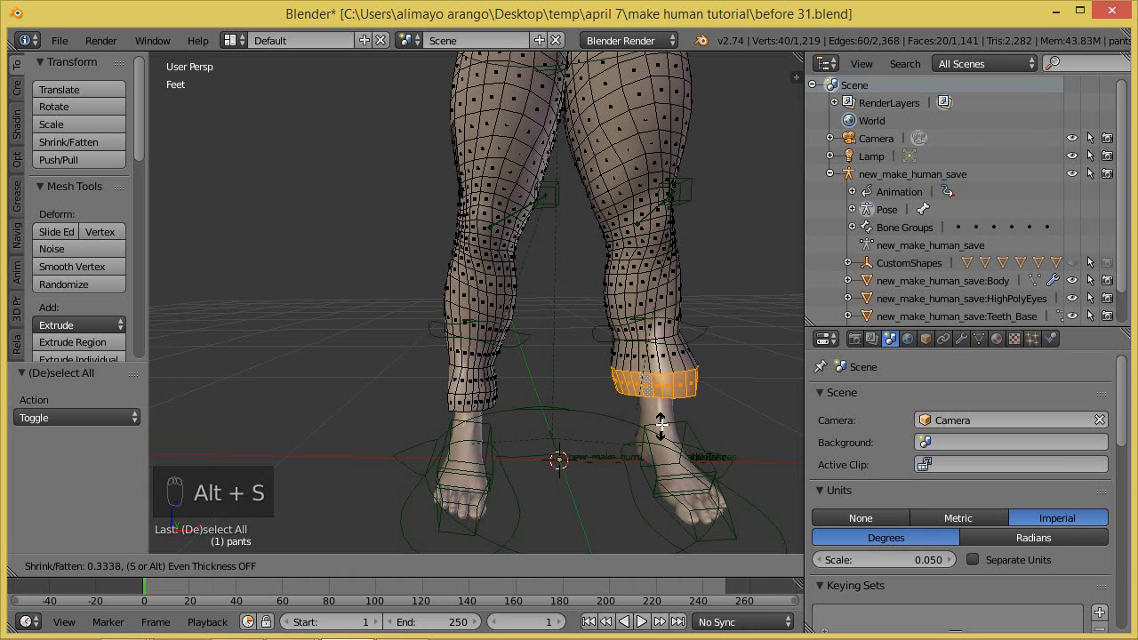
click(664, 424)
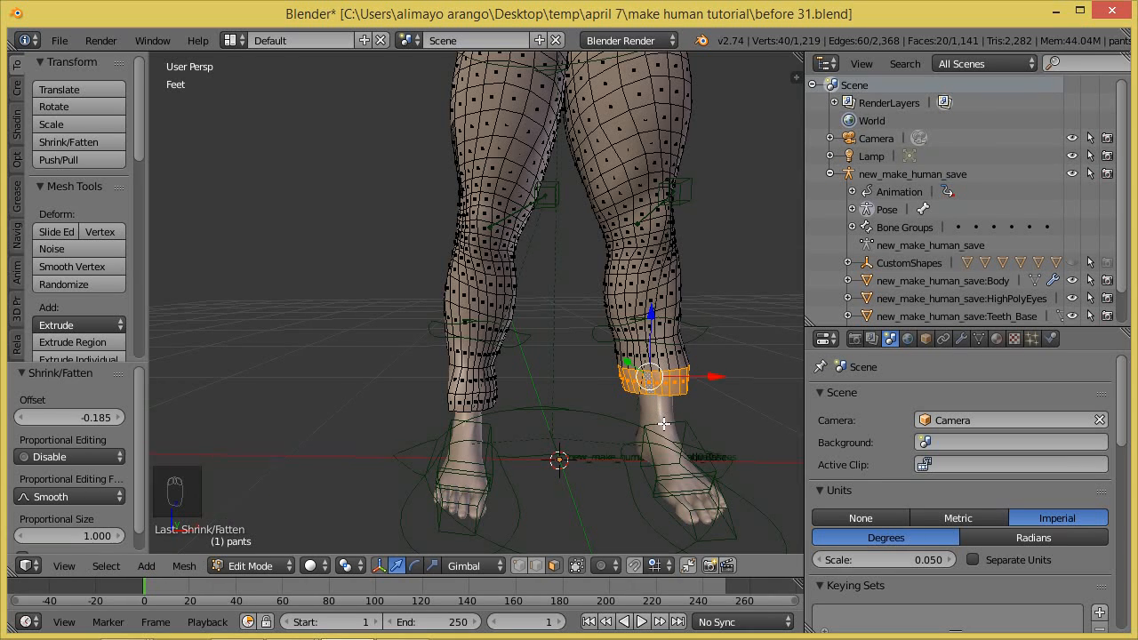
scroll(666, 418, down, 2)
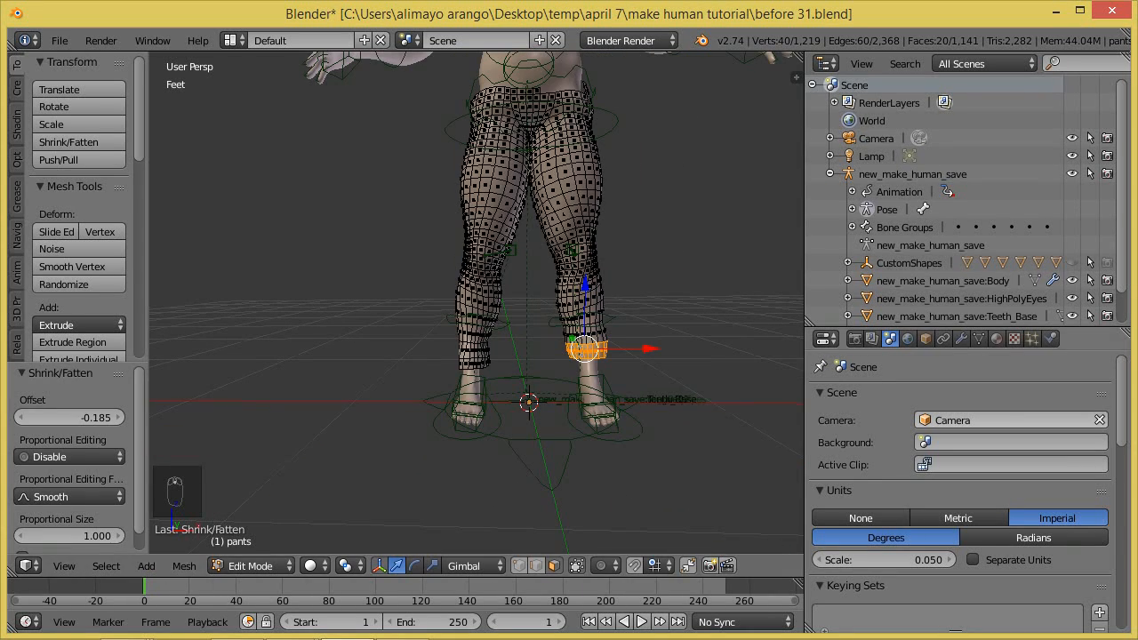
key(ctrl+alt+s)
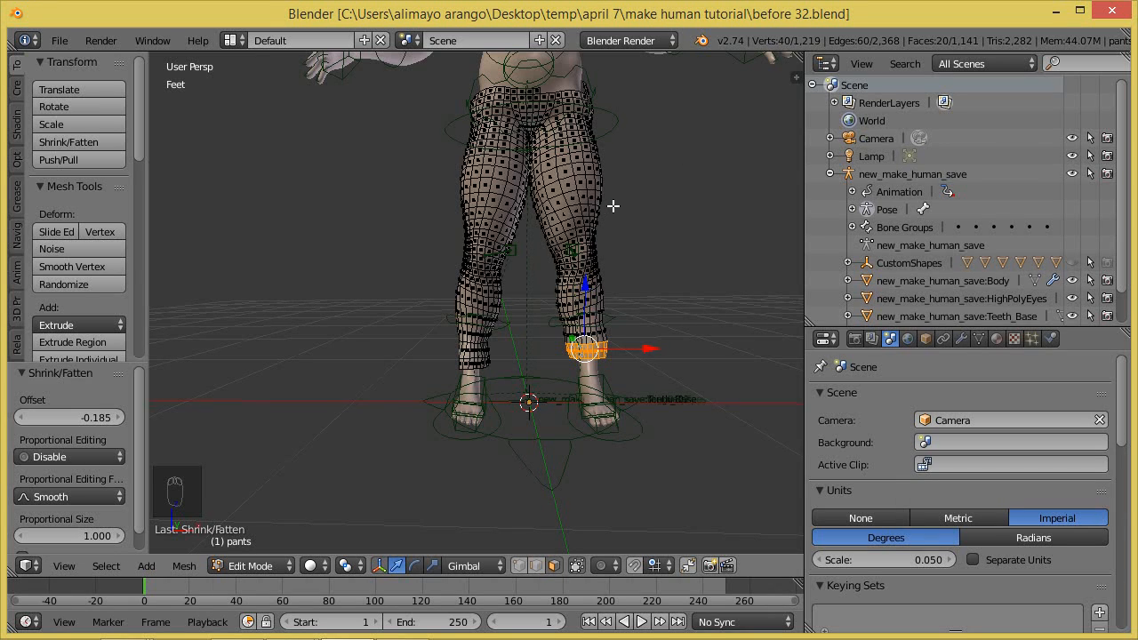
- Select all faces of the pants and create a new material in an added material slot
key(a)
key(a)
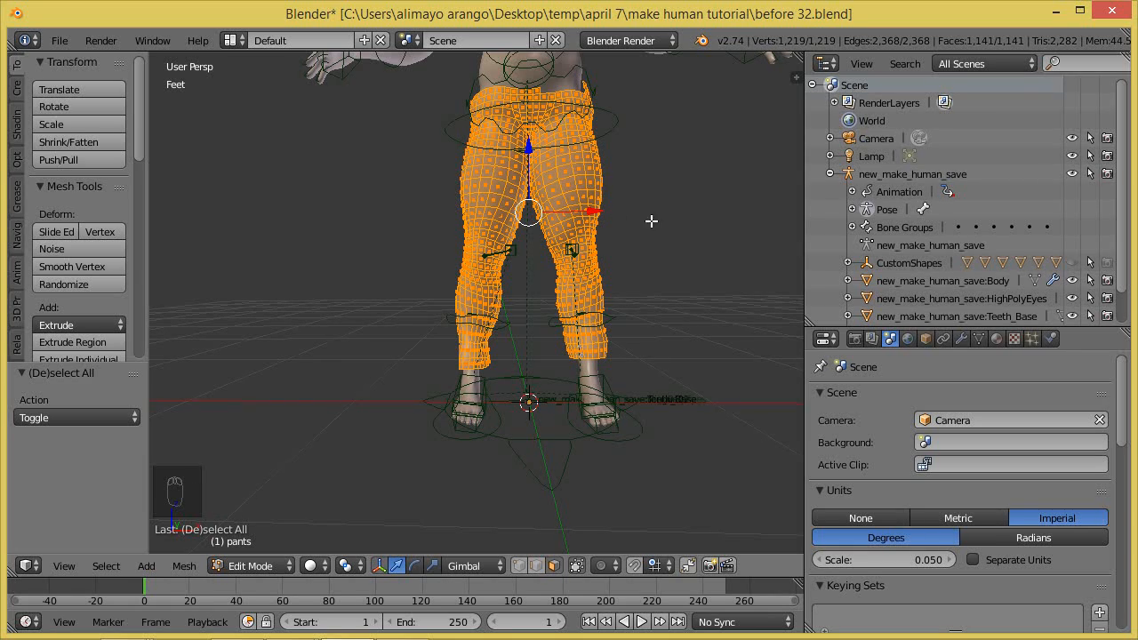
click(996, 339)
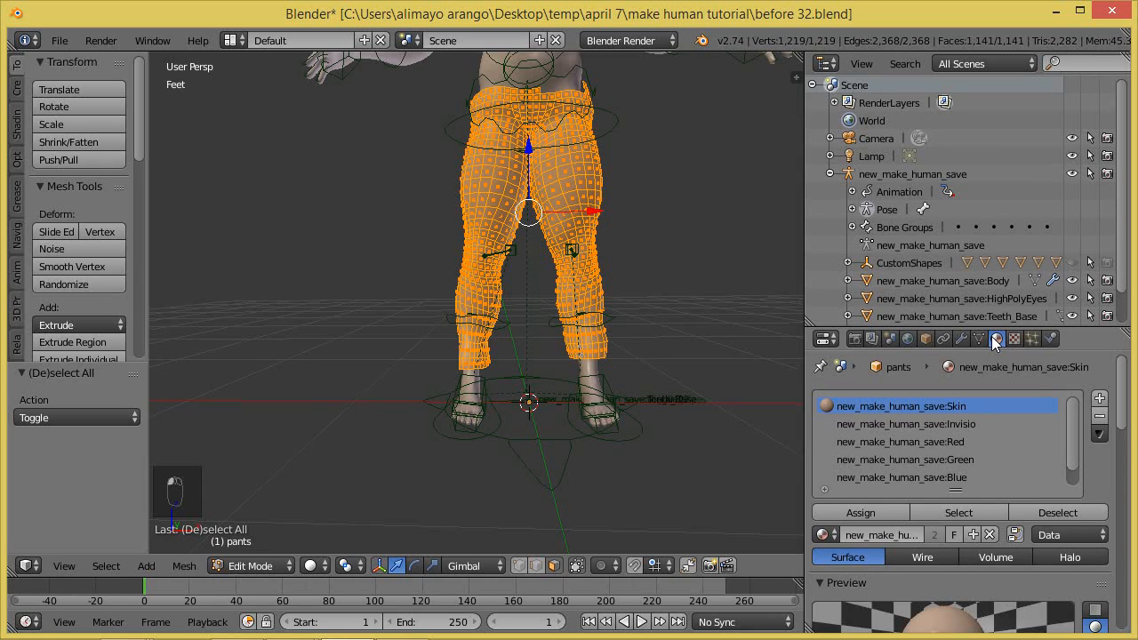
mouse_move(1122, 370)
mouse_down()
mouse_move(1126, 396)
mouse_move(1129, 384)
mouse_up()
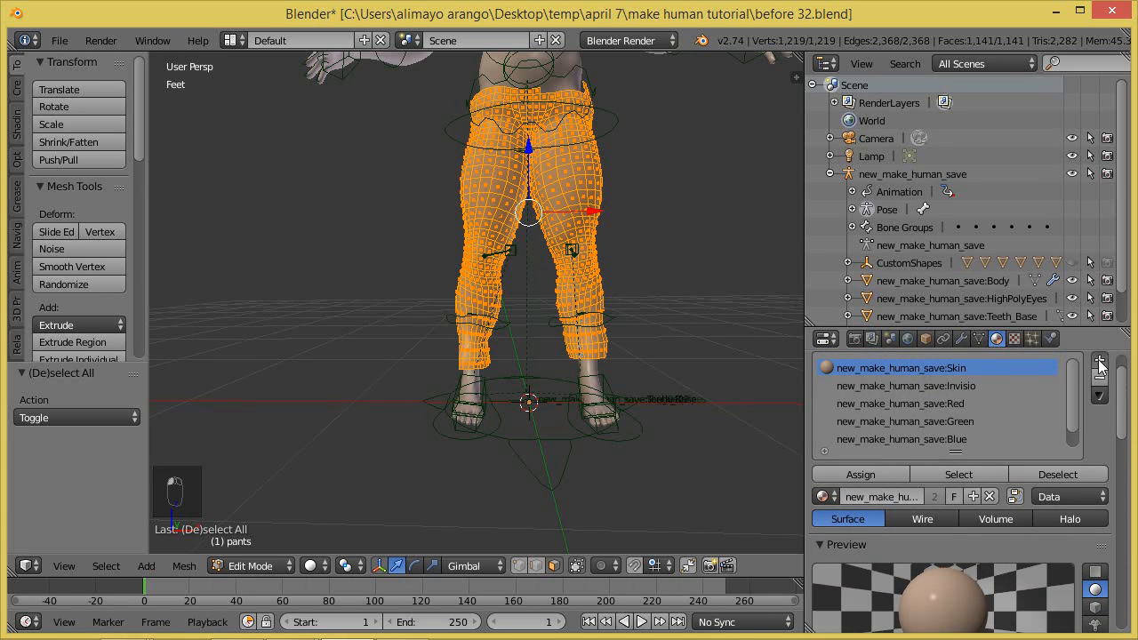
click(1100, 360)
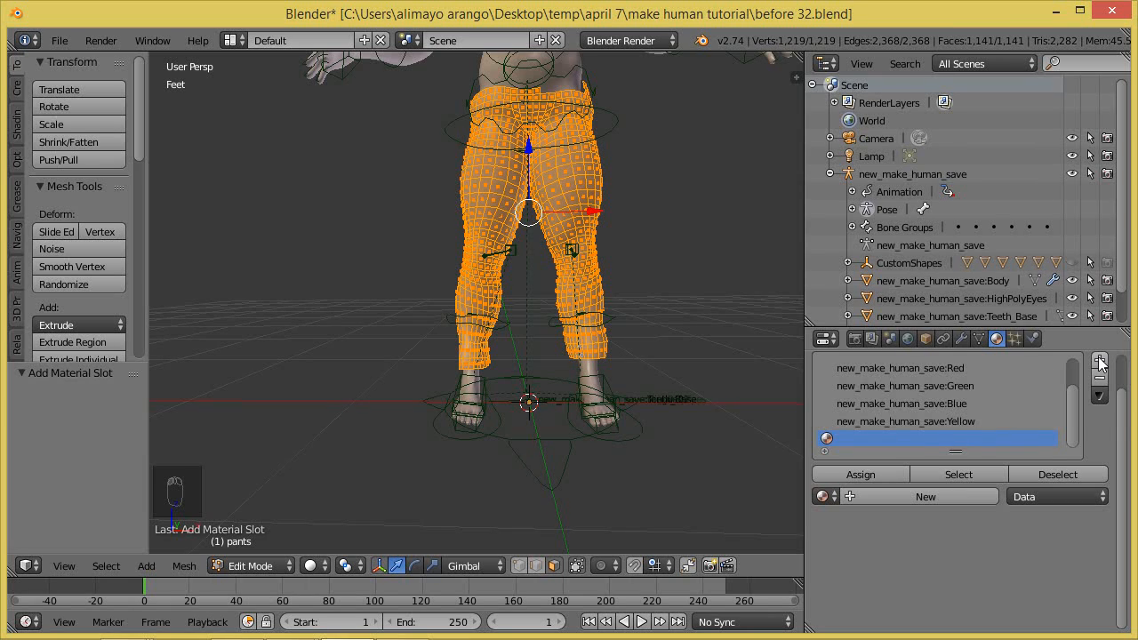
click(930, 497)
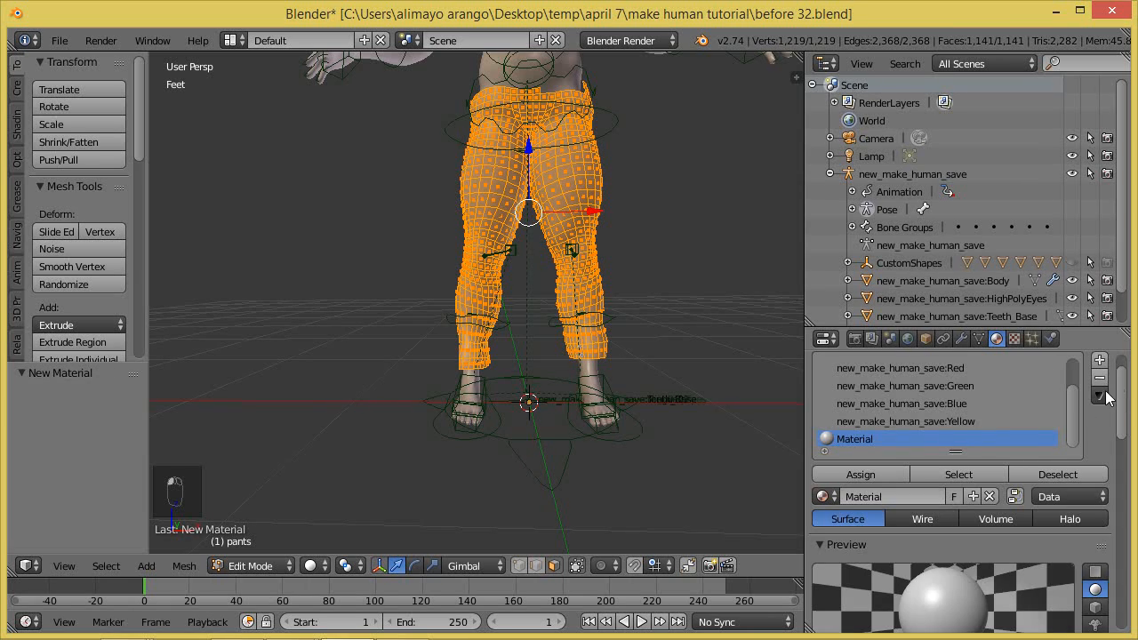
- Set the new material's diffuse color to blue and assign the material to the selected pants faces
drag(1126, 394, 1131, 437)
click(934, 542)
drag(928, 350, 944, 346)
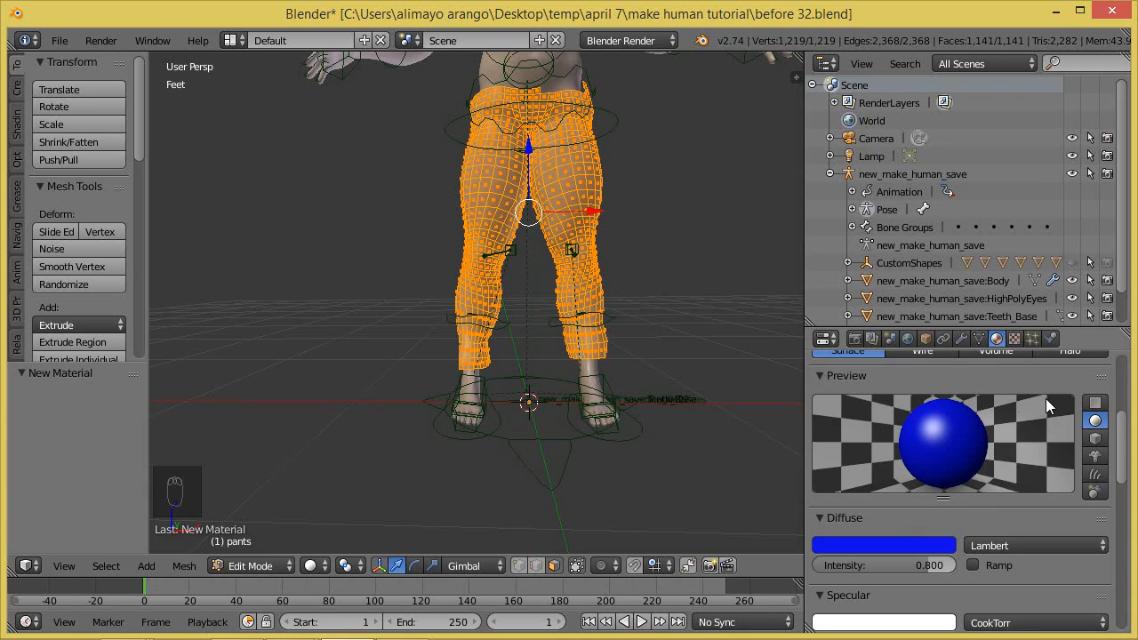
scroll(1122, 410, up, 2)
scroll(1122, 411, up, 1)
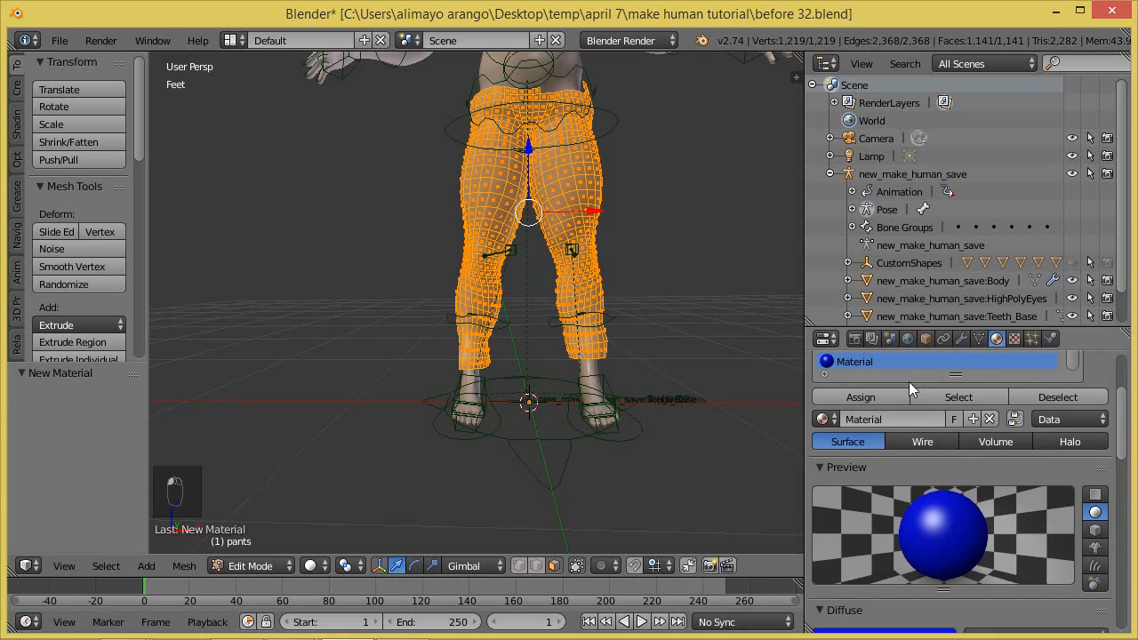
click(861, 397)
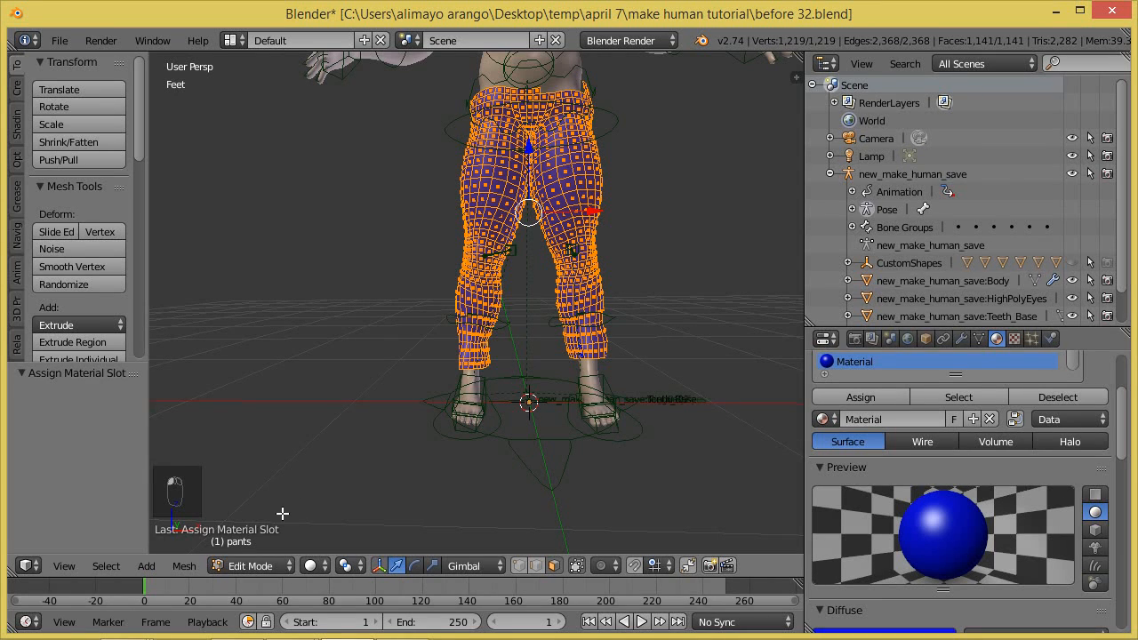
- Return the pants to Object Mode and save the file as before 33.blend
click(257, 565)
click(267, 544)
scroll(589, 334, down, 1)
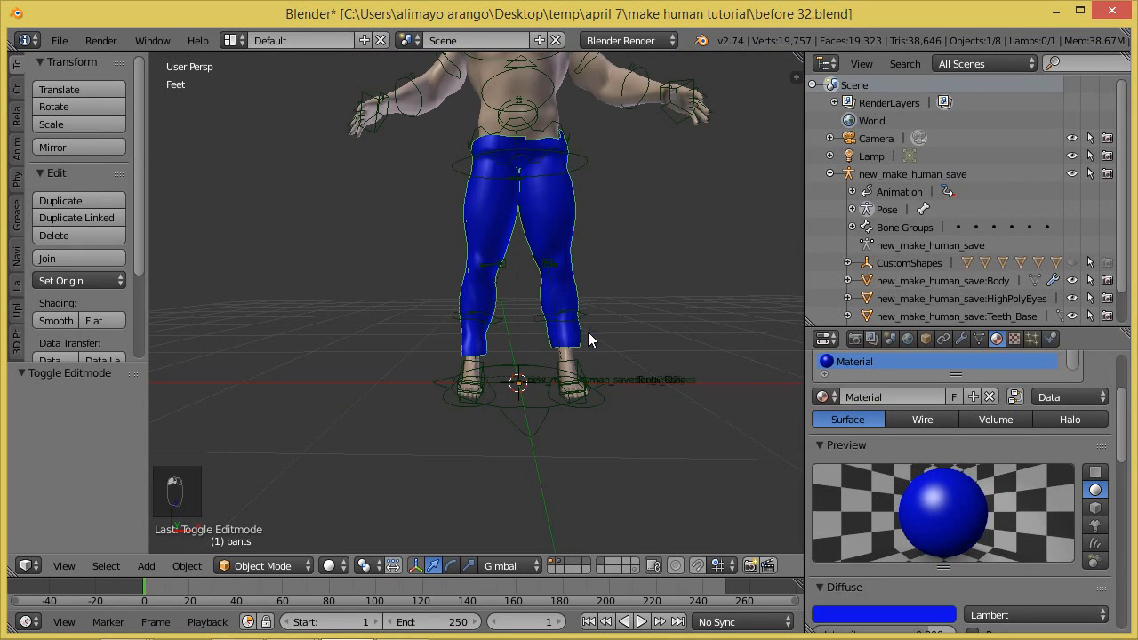
scroll(618, 282, down, 1)
middle_drag(631, 275, 621, 373)
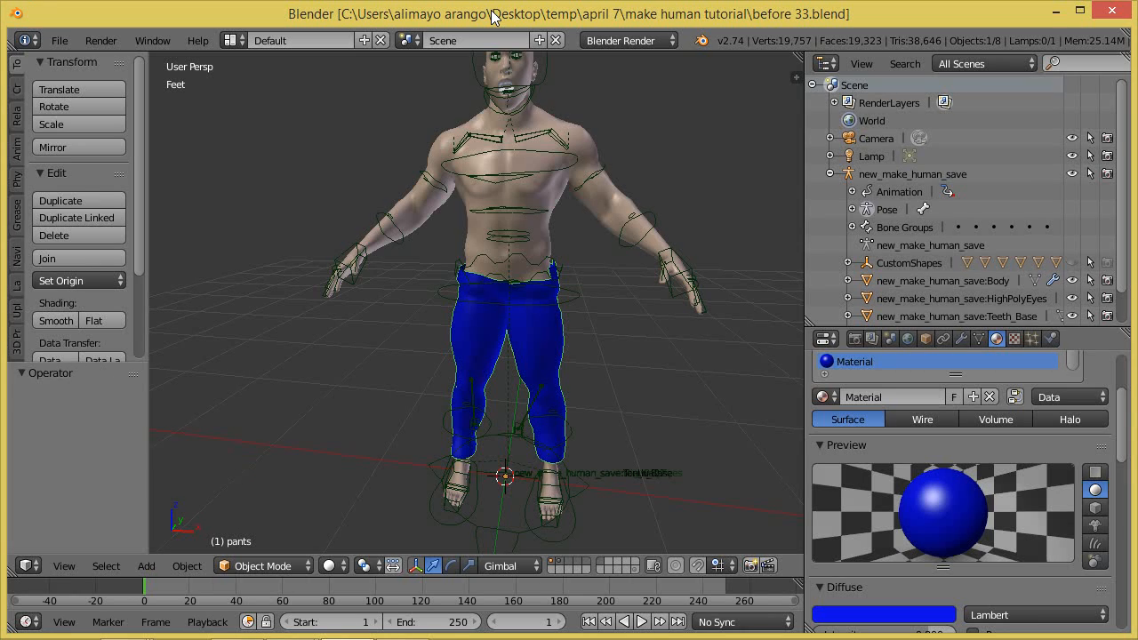
- Select the character's armature by its waist control and switch it to Pose Mode
right_click(538, 264)
key(ctrl+Tab)
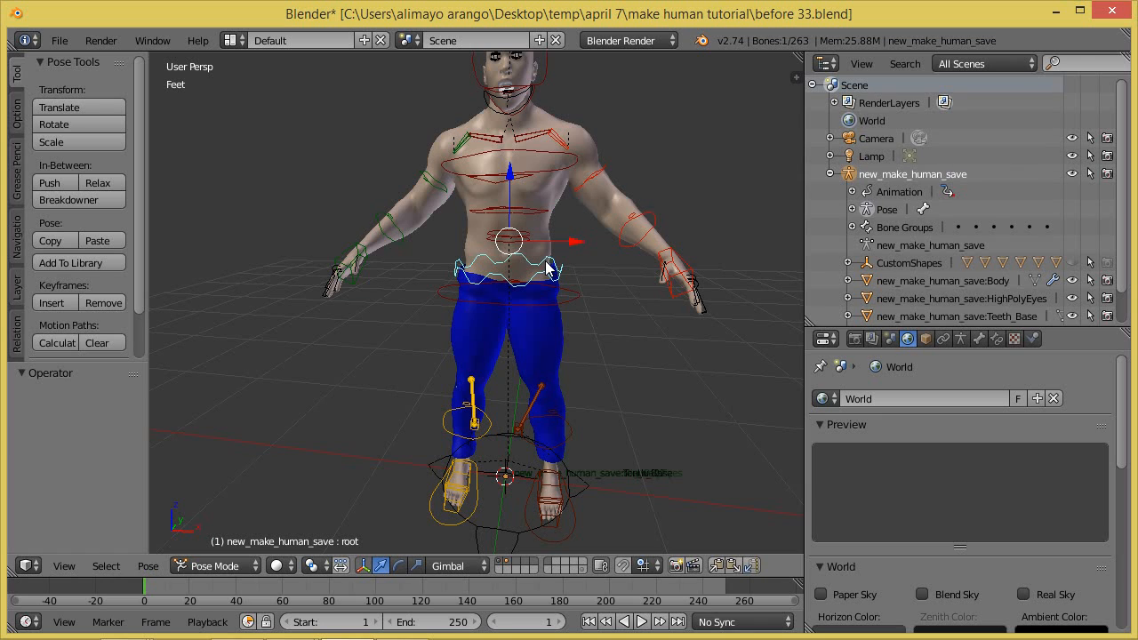
middle_drag(638, 401, 587, 406)
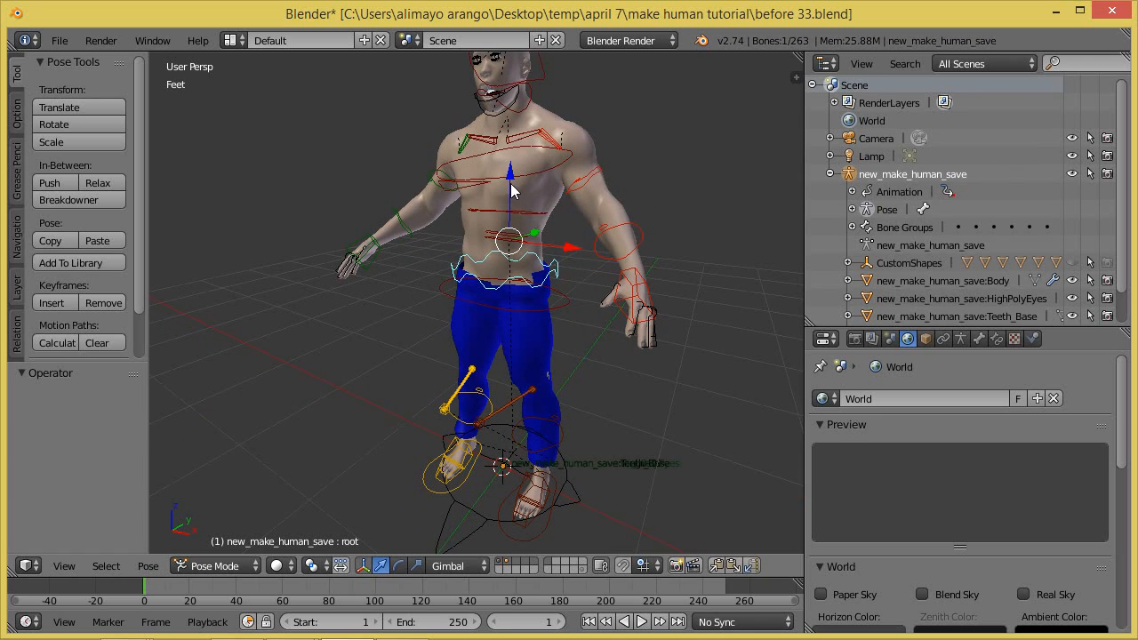
- Lower the root bone 1.622 inches along Z, followed by raising it 678.665 thou
drag(511, 180, 492, 194)
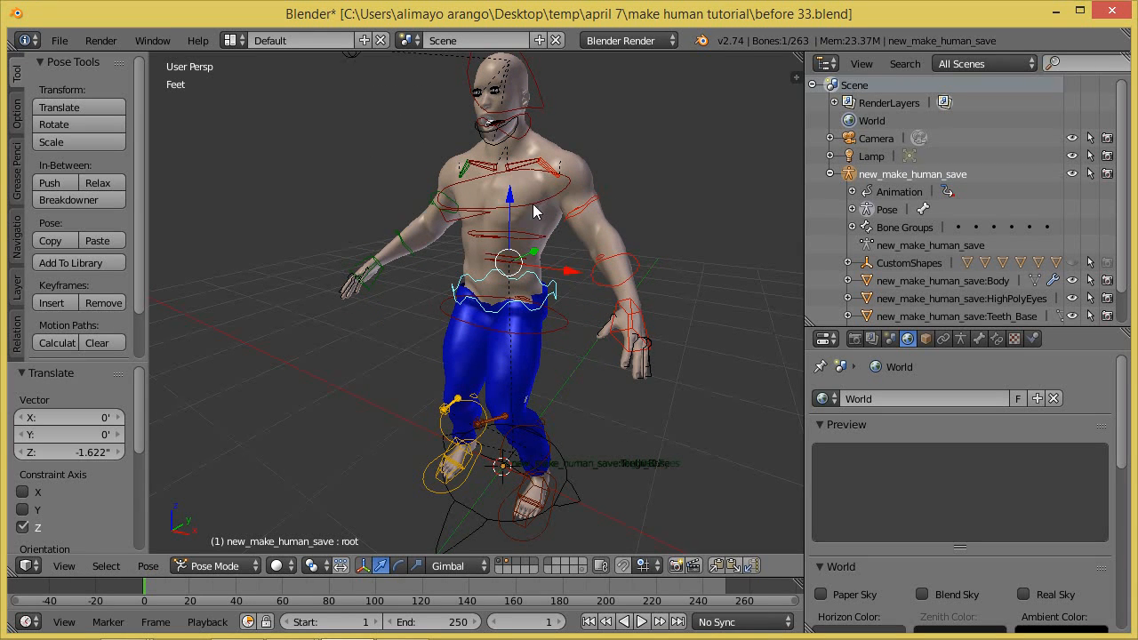
drag(512, 199, 511, 198)
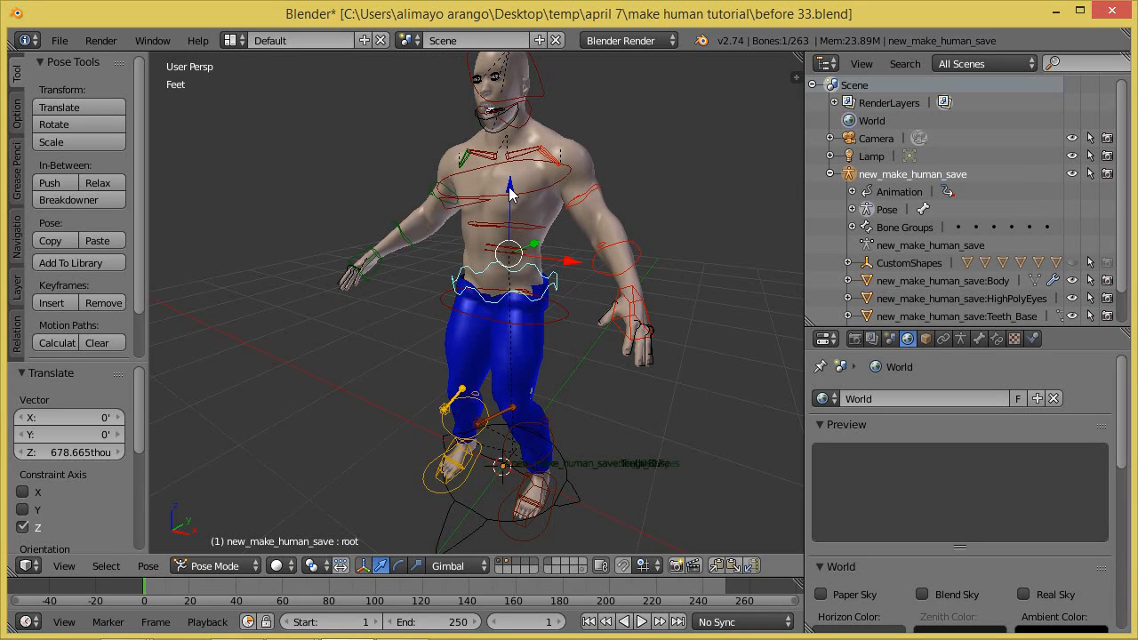
- Try to move the left foot control foot.ik.L to test how the pants follow the leg
right_click(551, 523)
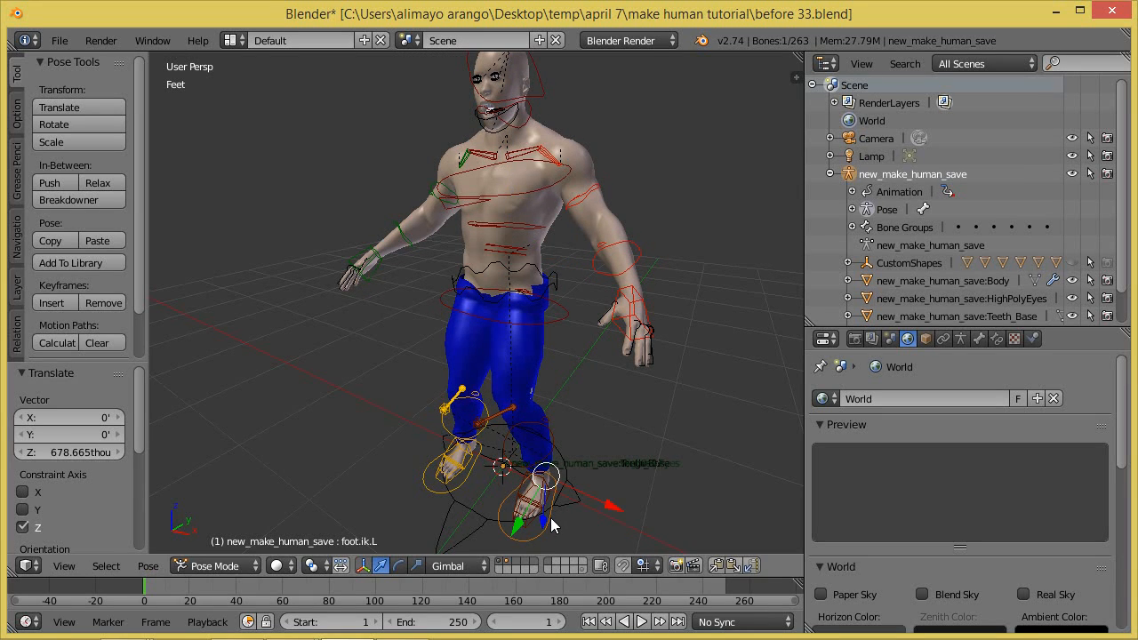
key(g)
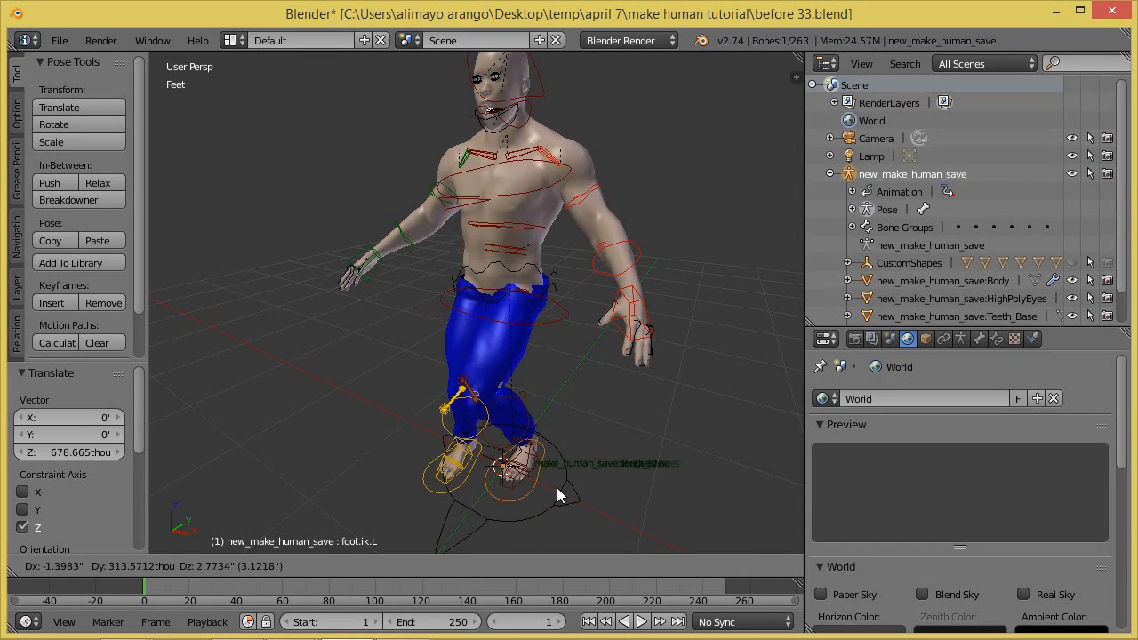
right_click(546, 480)
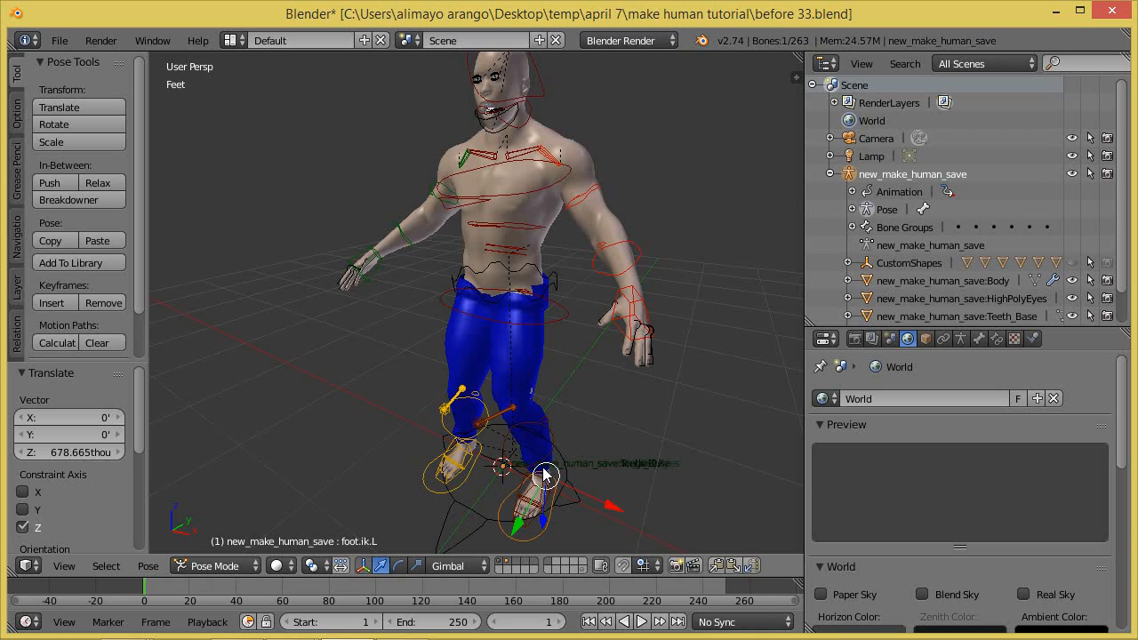
middle_drag(524, 467, 554, 437)
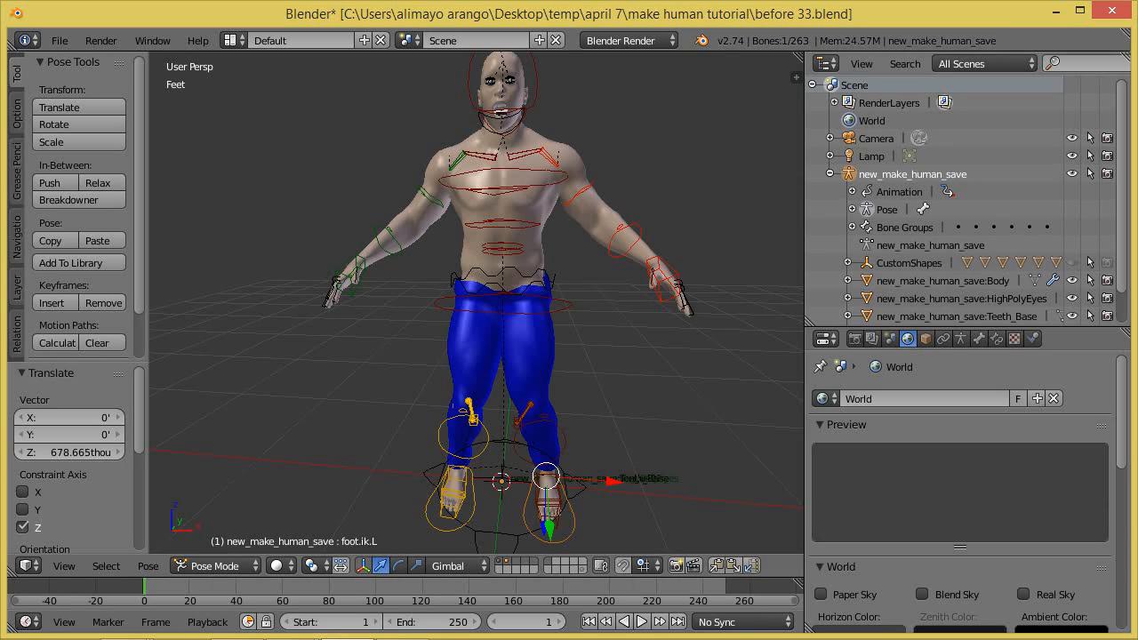
- Select the root bone at the waist and clear its pose location
right_click(549, 283)
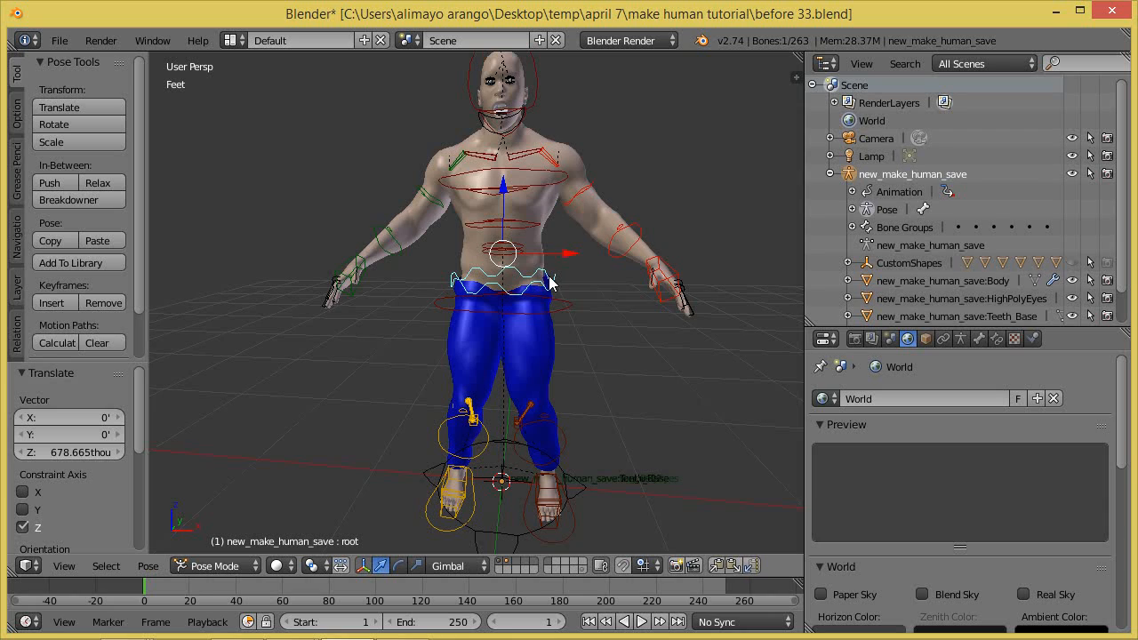
key(alt+g)
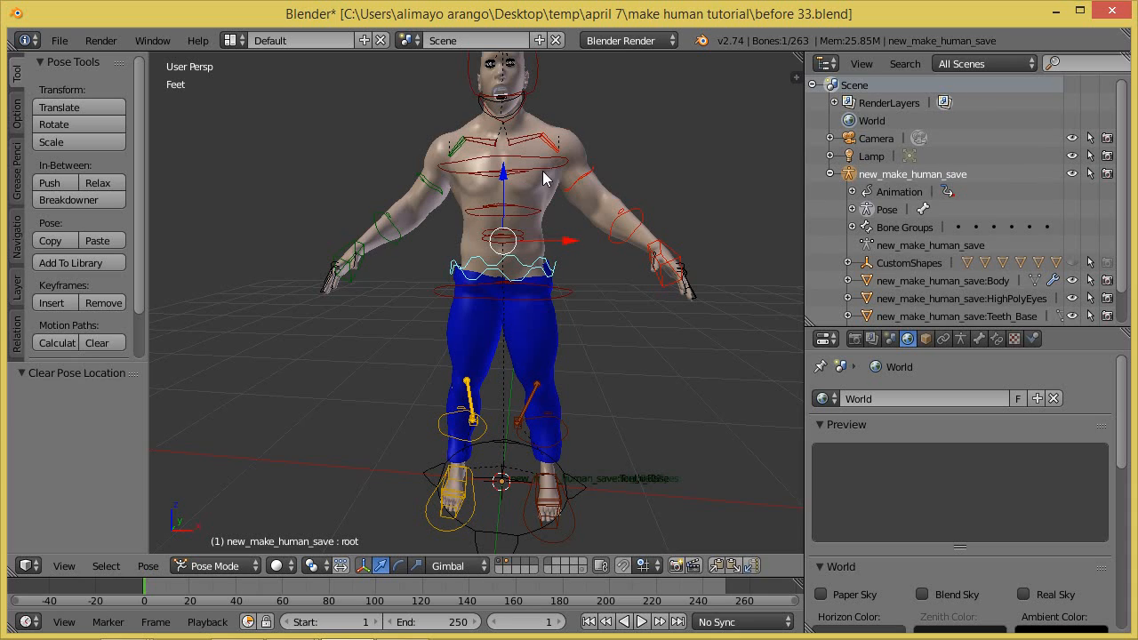
- Start a new scene by reloading the start-up file
scroll(655, 257, down, 1)
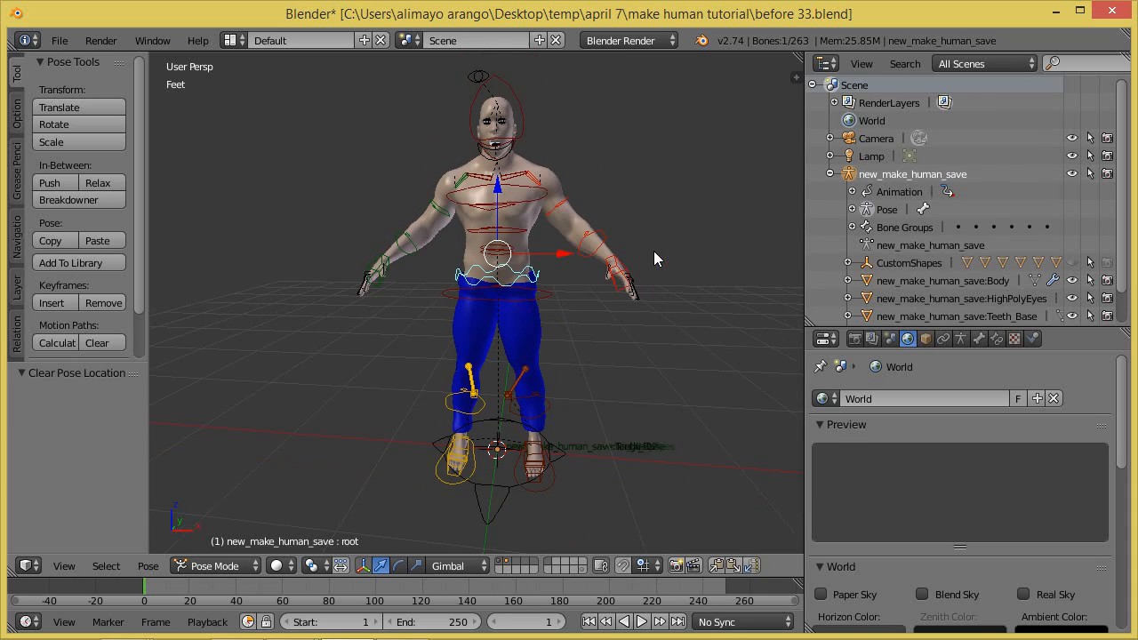
middle_drag(633, 263, 546, 205)
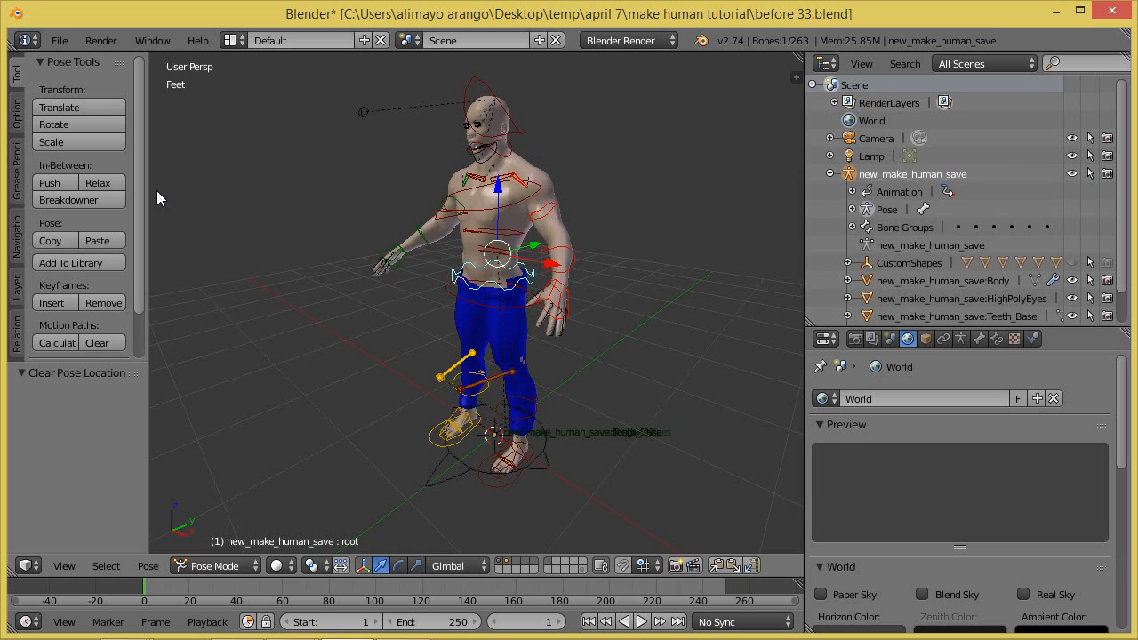
click(60, 41)
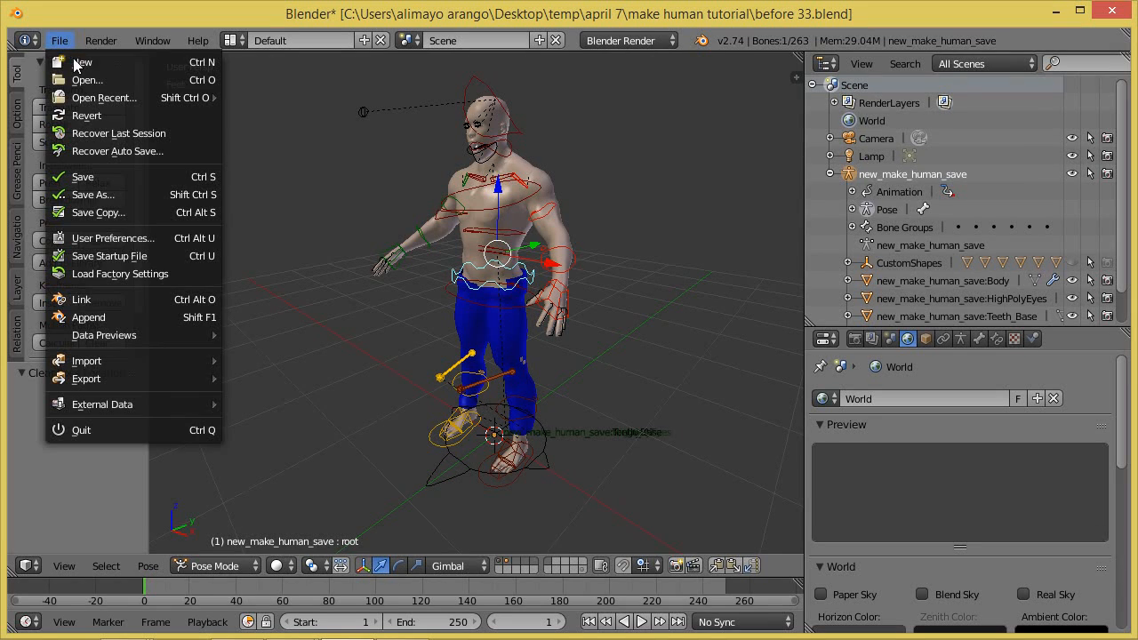
click(77, 62)
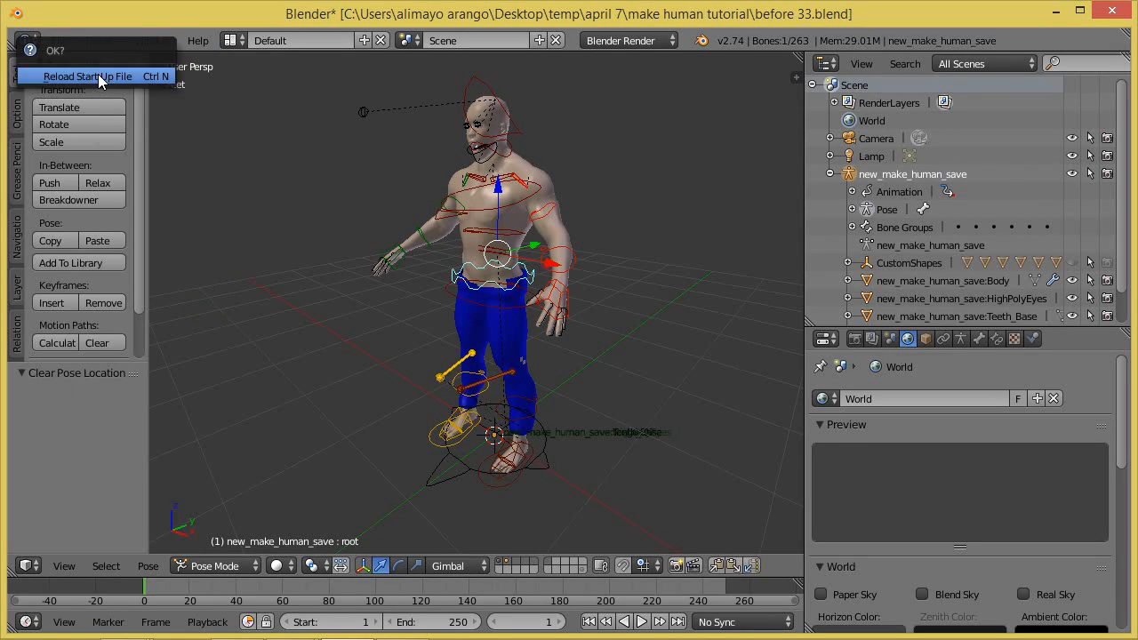
click(98, 73)
- Switch to MakeHuman and set the character's export mesh format to Wavefront obj
mouse_move(508, 637)
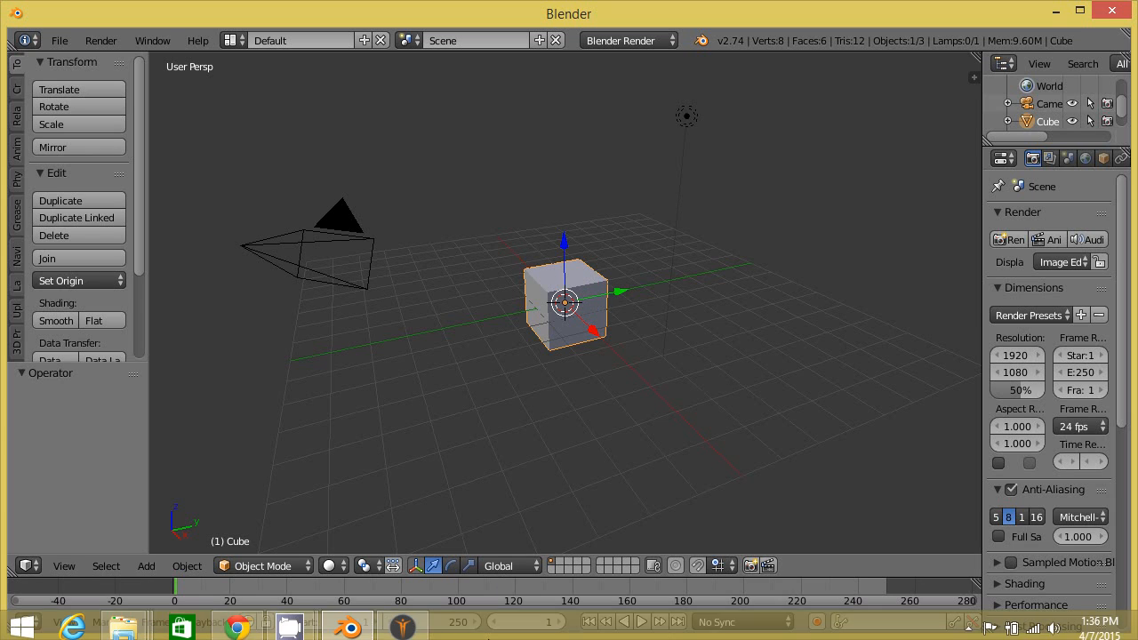
click(421, 629)
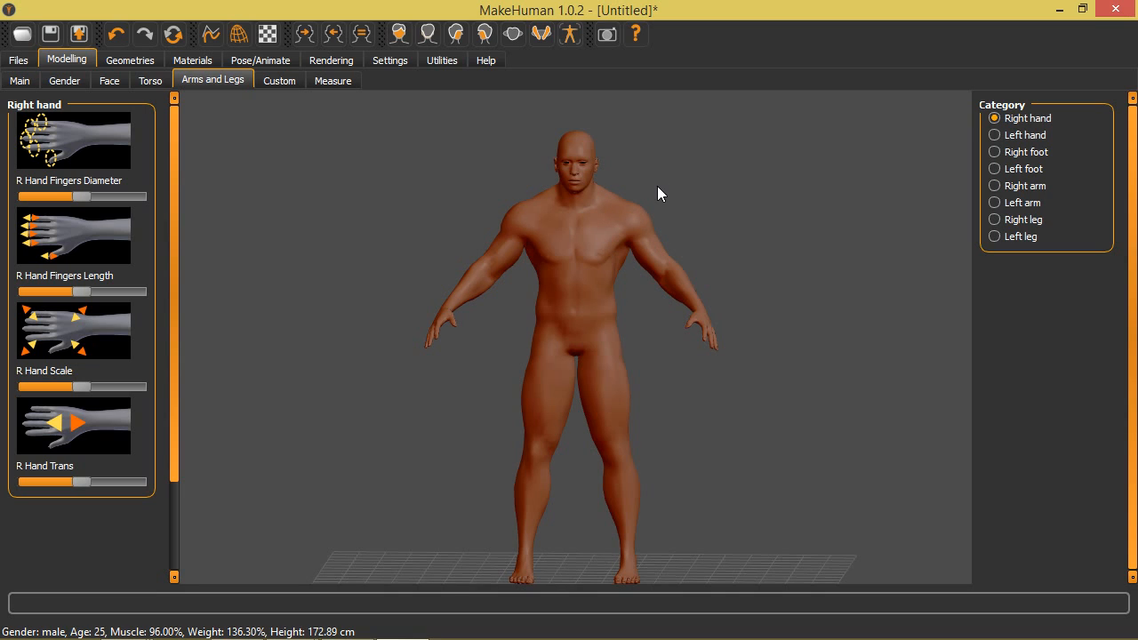
click(80, 36)
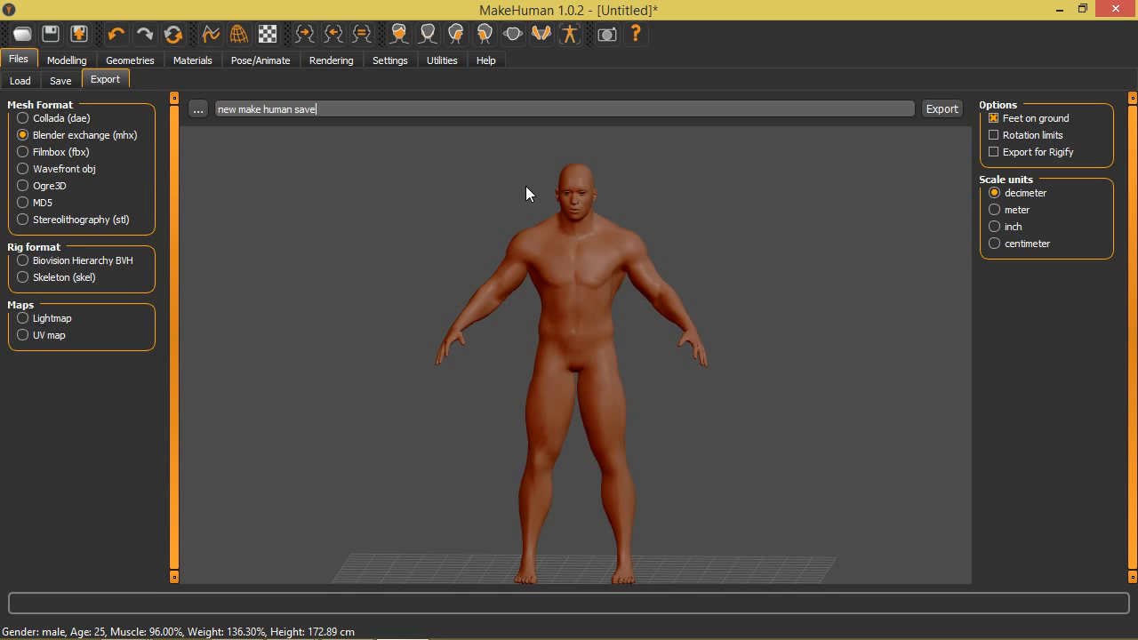
click(22, 169)
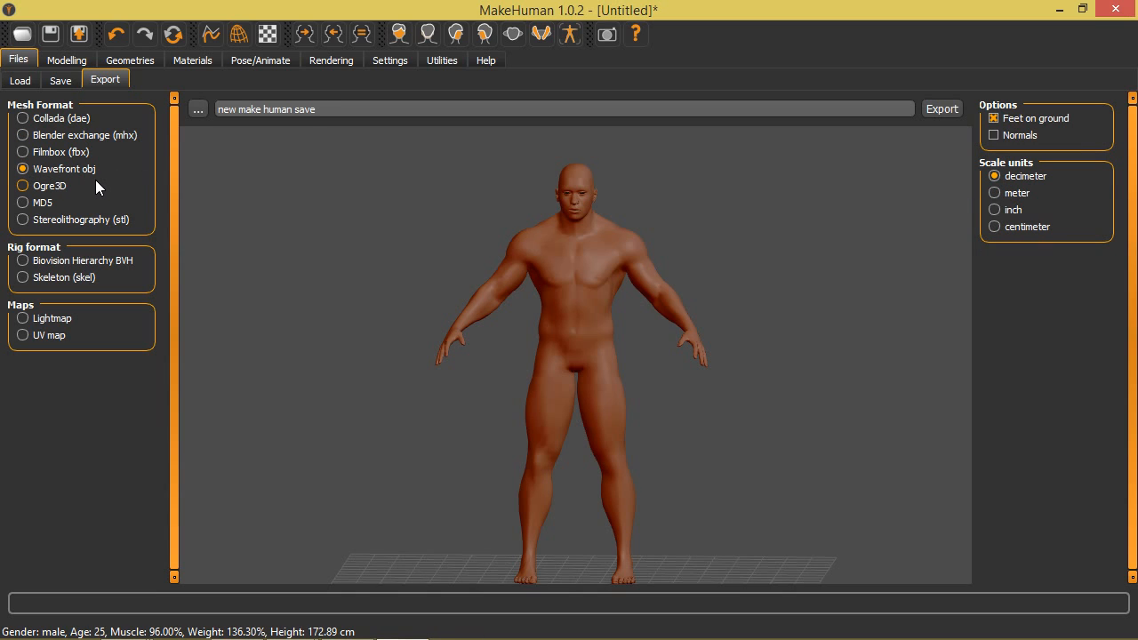
- Browse for the export destination and enter the file name "new make human save just mesh not rig"
click(197, 109)
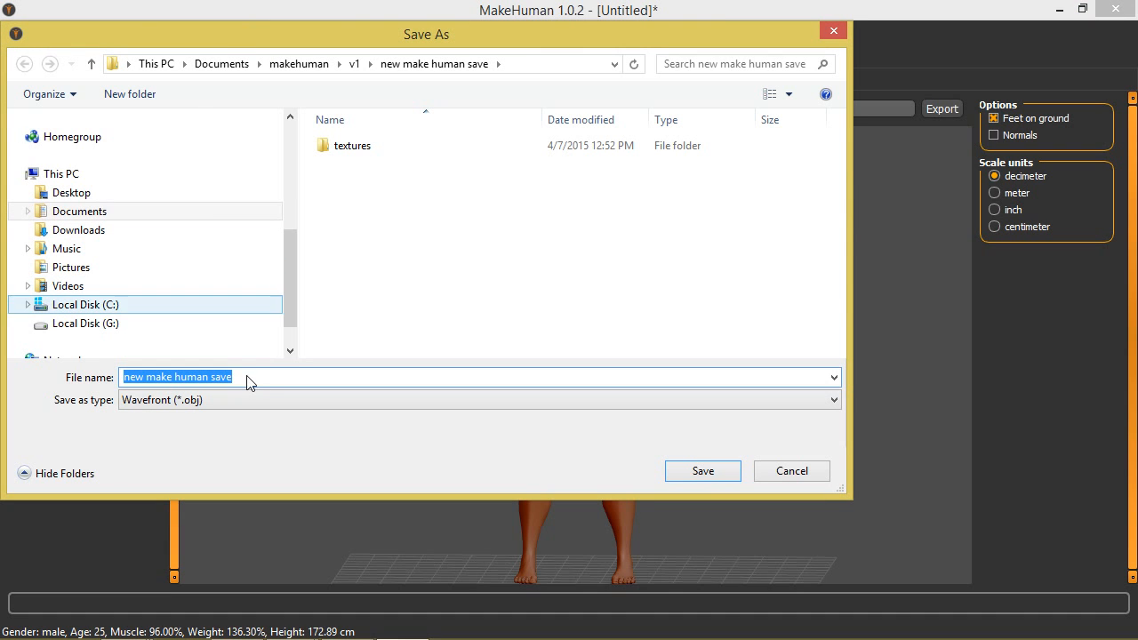
click(248, 379)
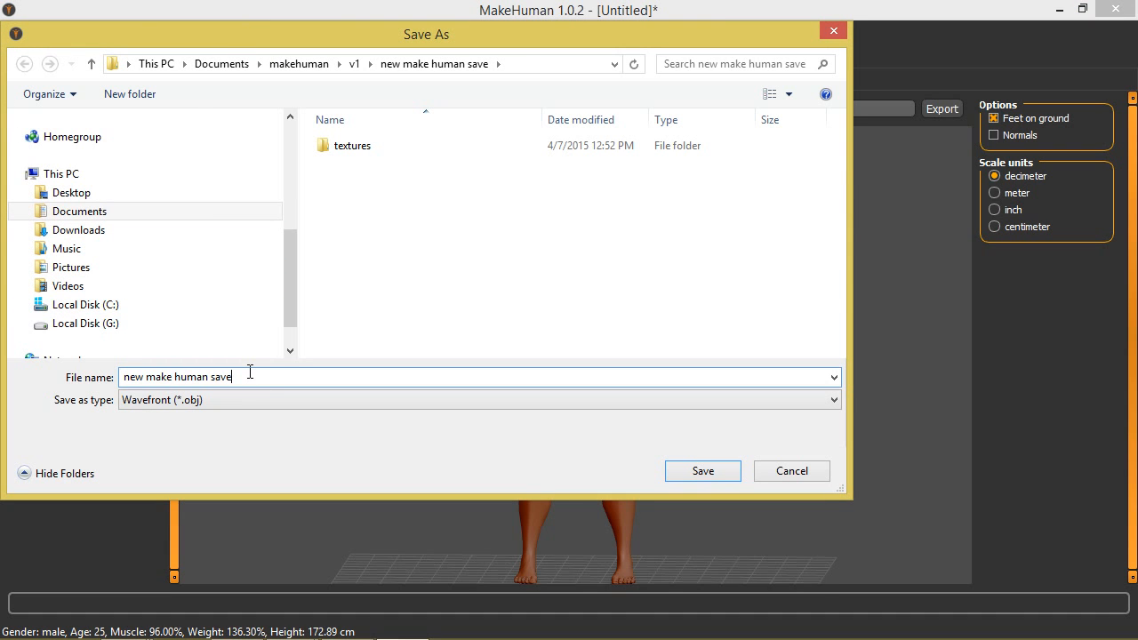
text(just)
text(-mesh not rig)
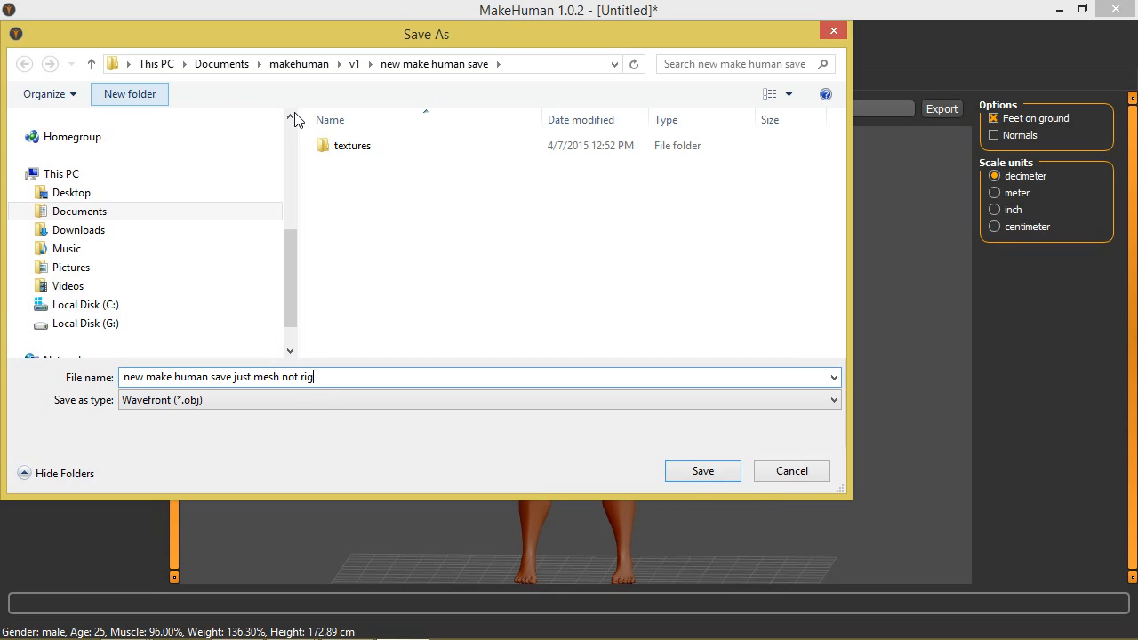
- Create a folder named "just mesh" inside the "new make human save" folder
click(394, 66)
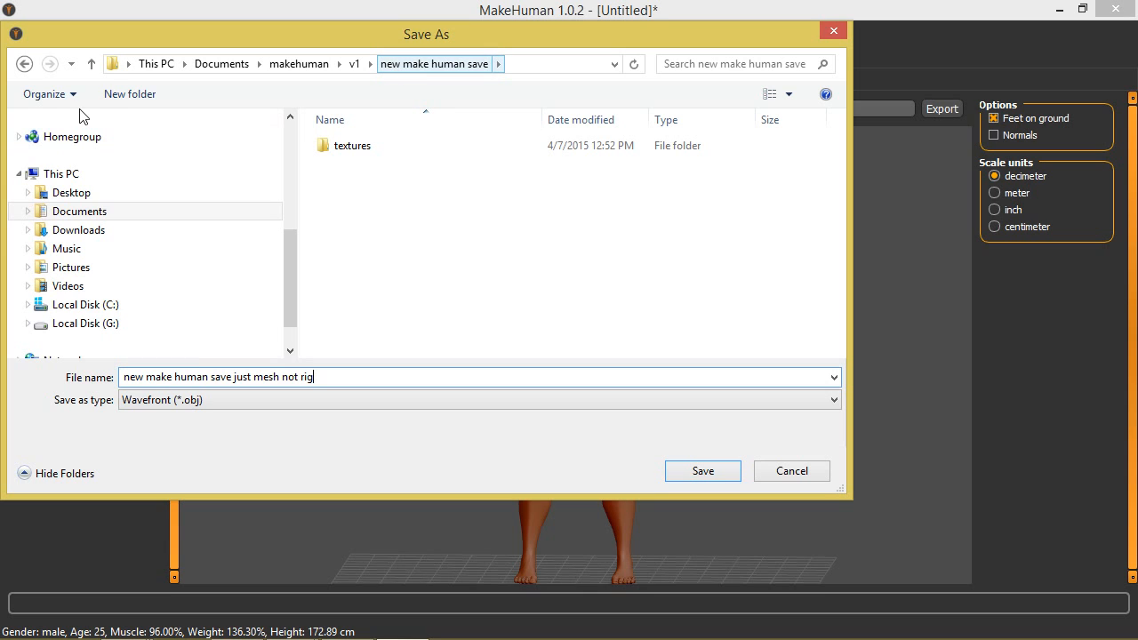
click(91, 64)
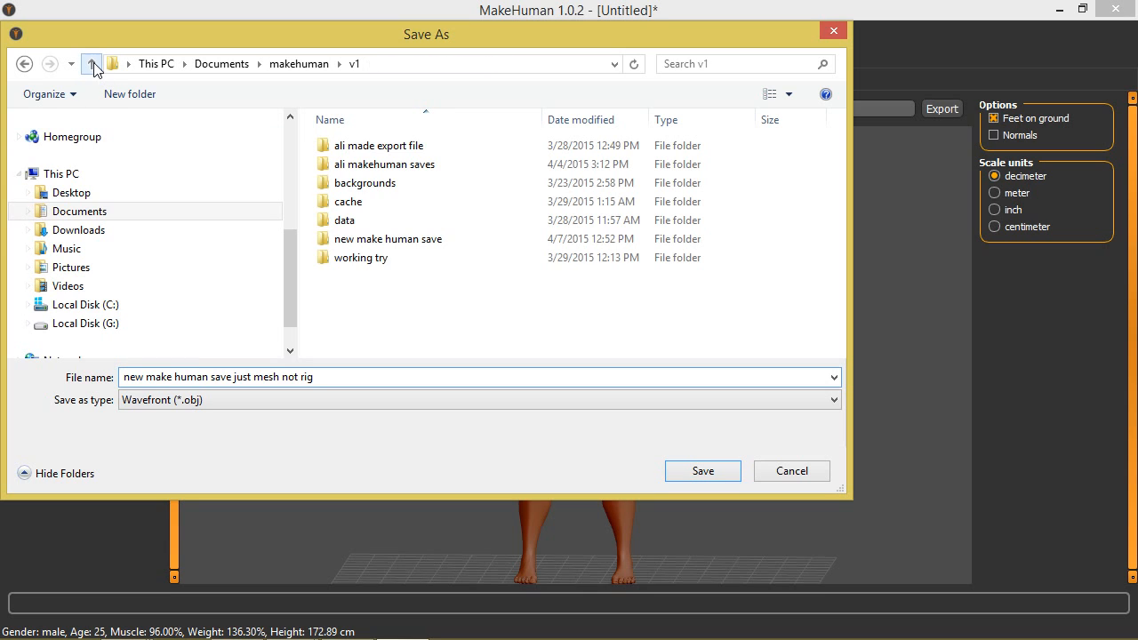
double_click(399, 245)
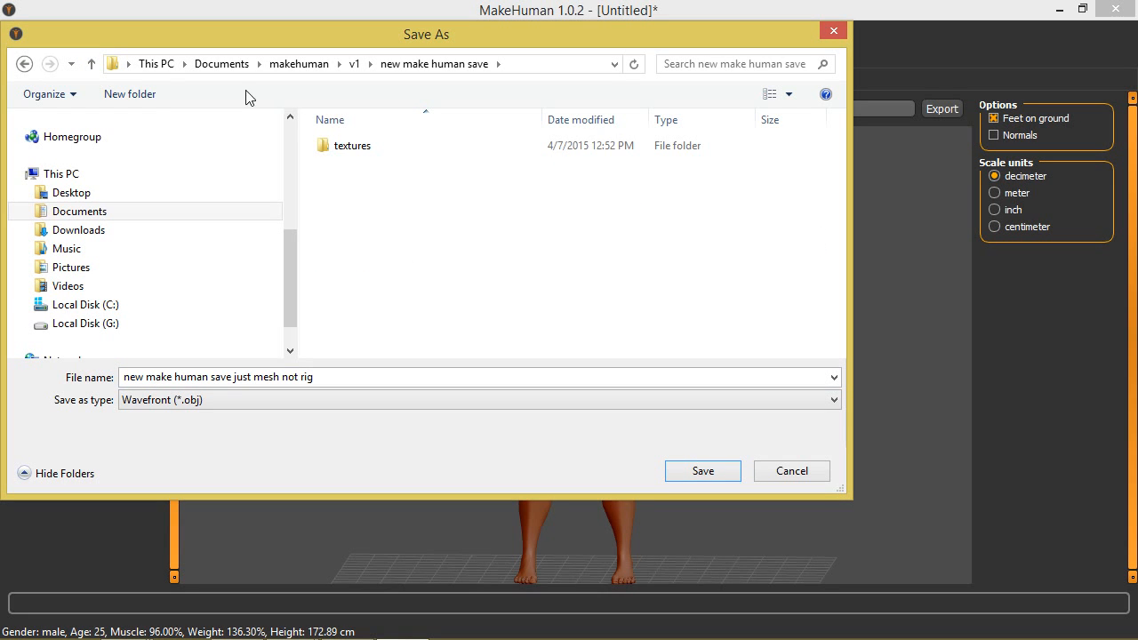
click(133, 94)
text(j)
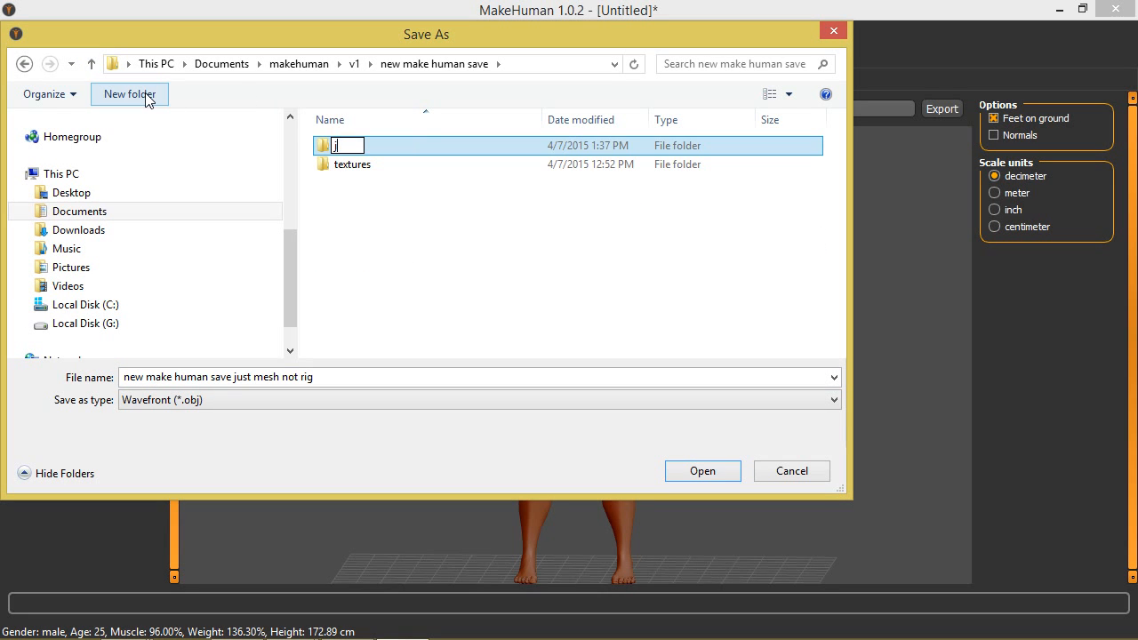
text(ust mesh)
key(Return)
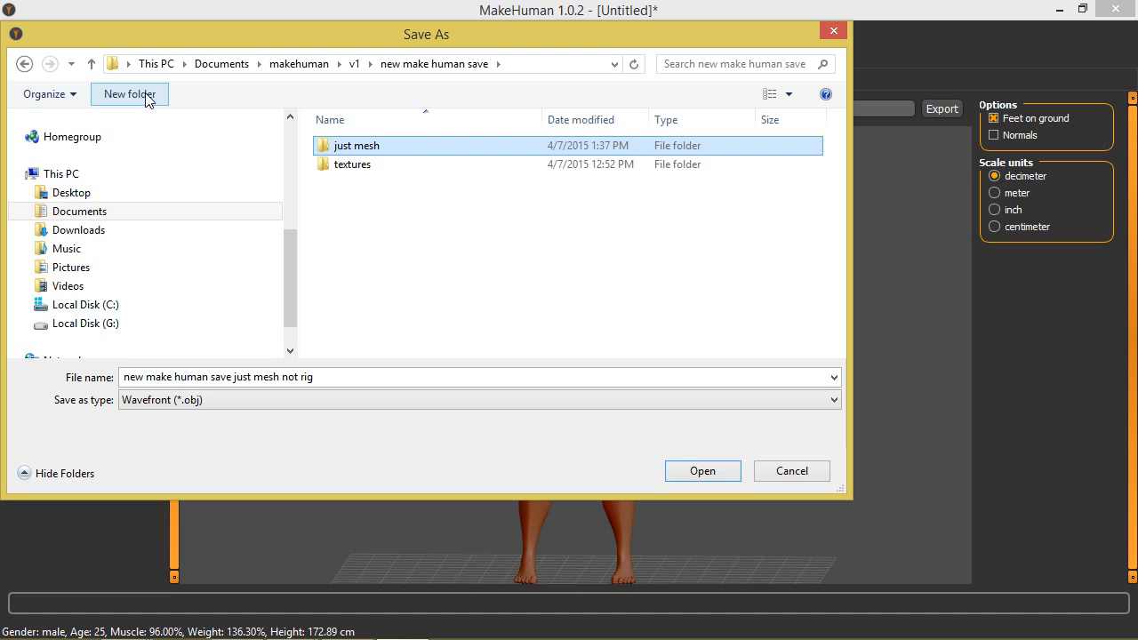
- Export the character mesh as OBJ into the "just mesh" folder and dismiss the export notice
double_click(359, 151)
click(691, 471)
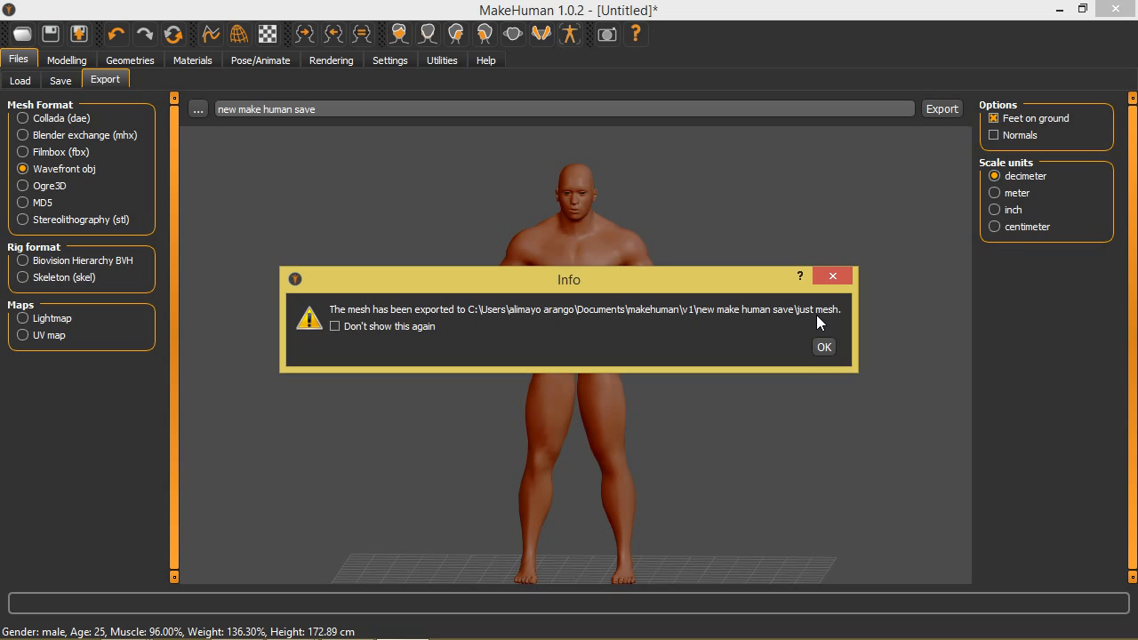
click(824, 347)
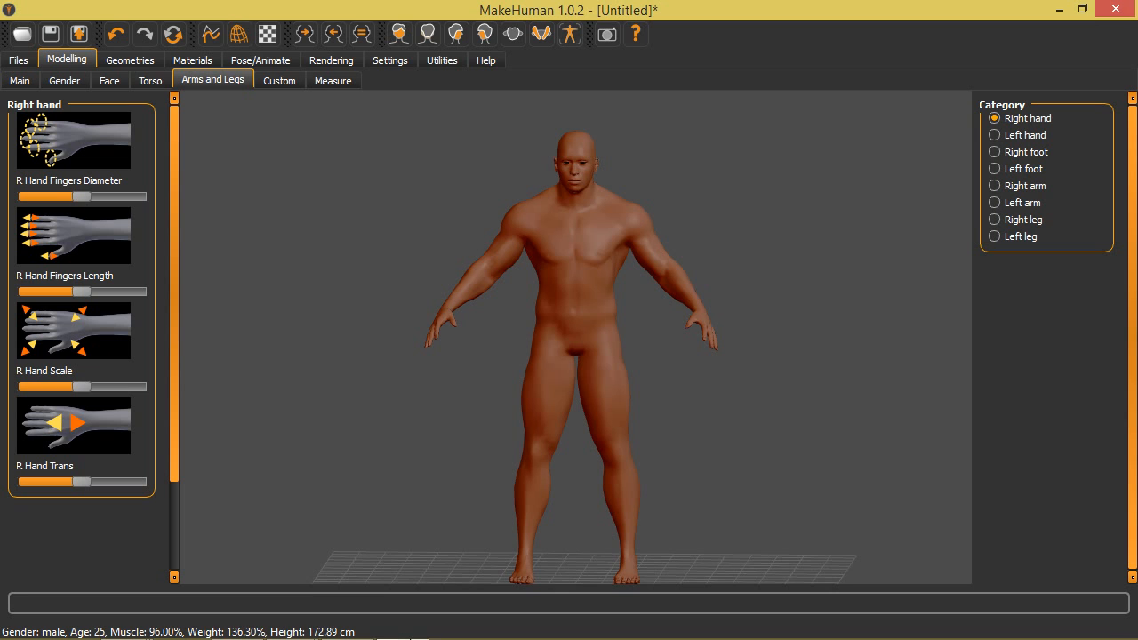
- Switch to Blender and delete the default cube
click(349, 623)
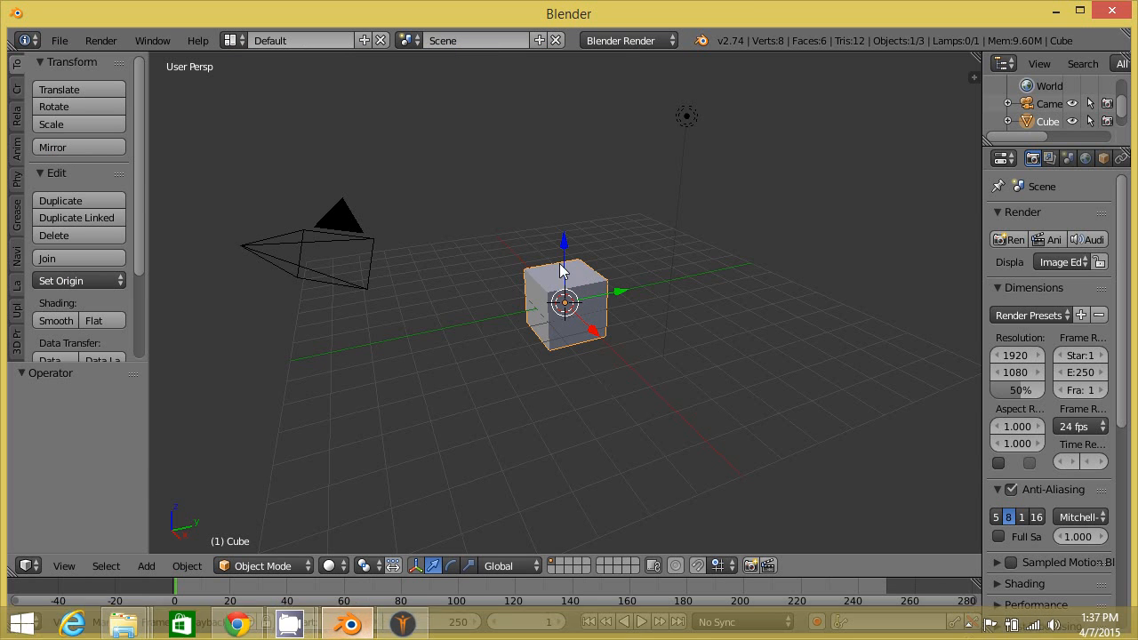
key(x)
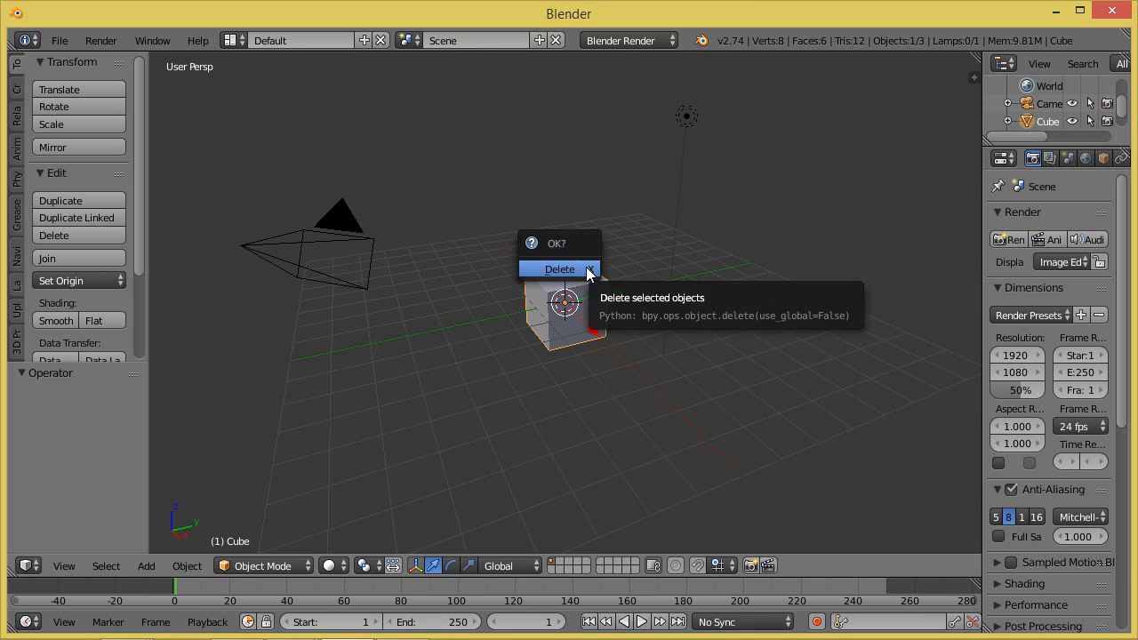
click(587, 271)
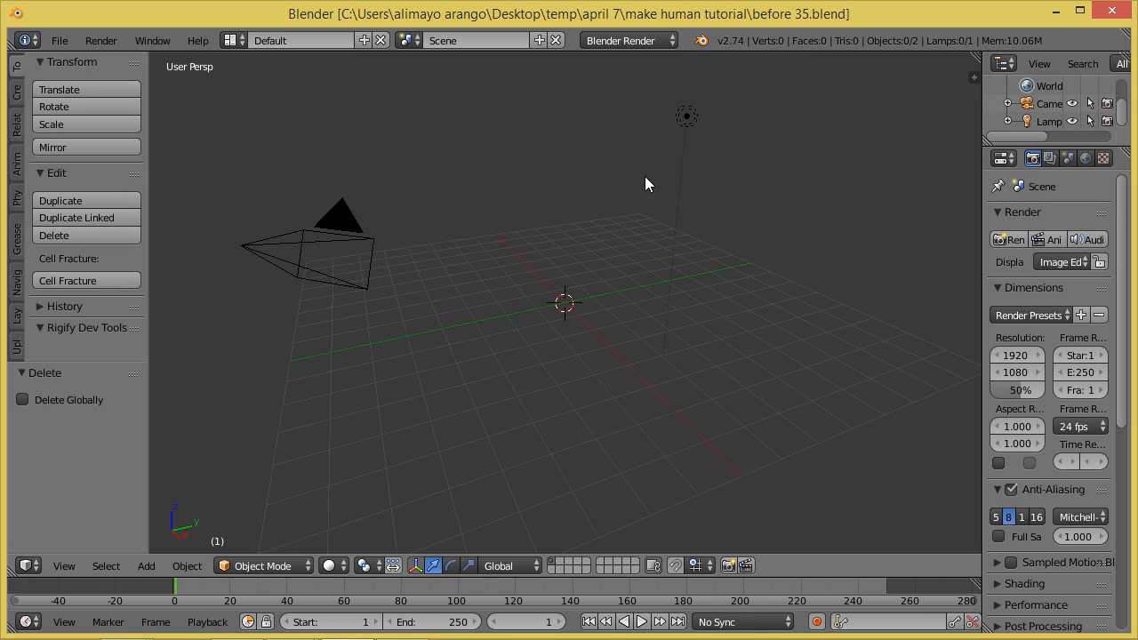
- Check in the add-on preferences whether Import-Export: Wavefront OBJ format is enabled, and close the preferences
click(60, 41)
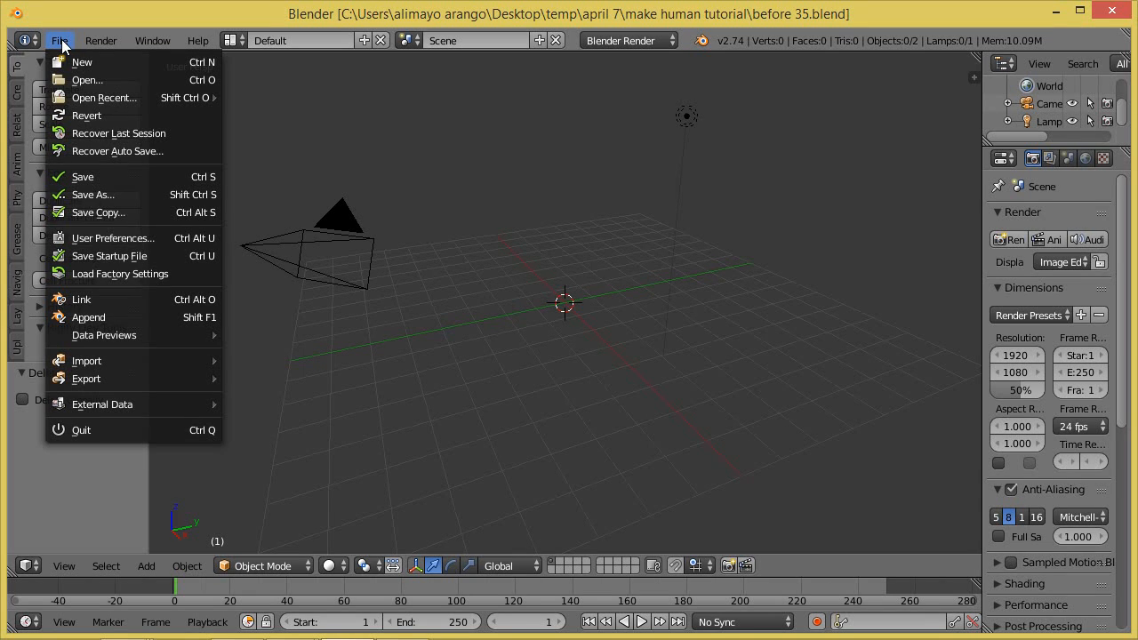
click(102, 235)
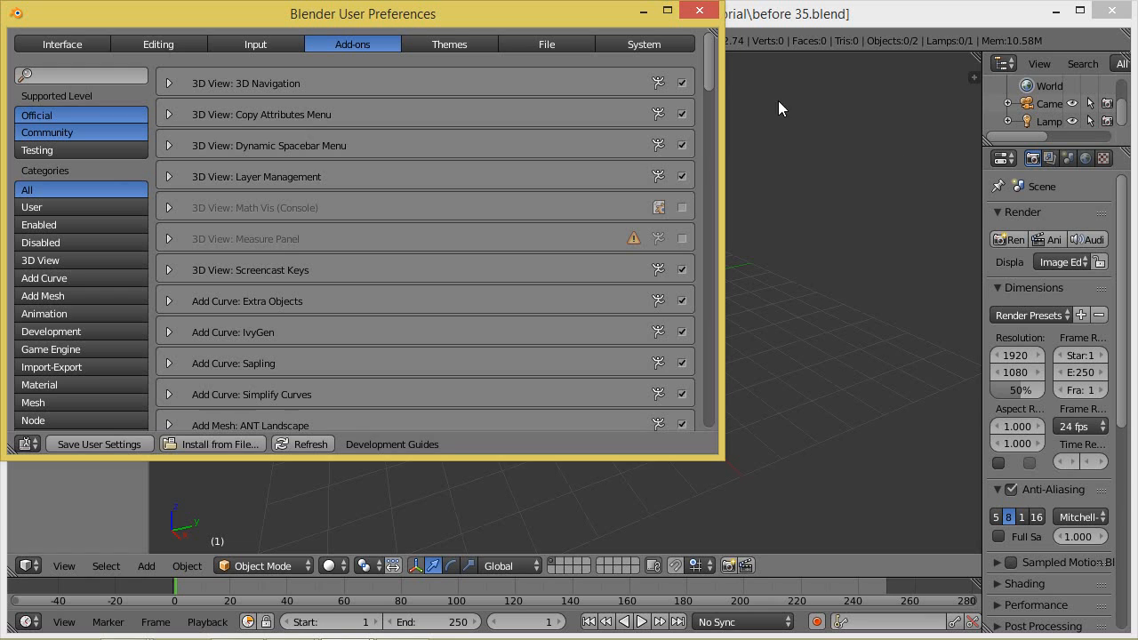
drag(713, 71, 722, 273)
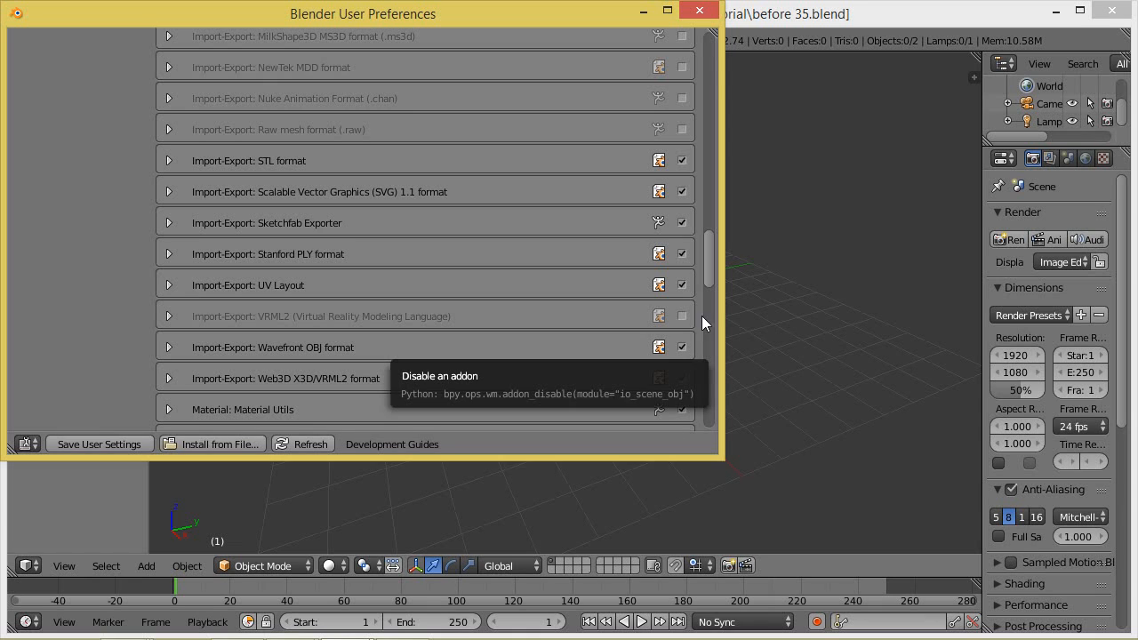
click(700, 11)
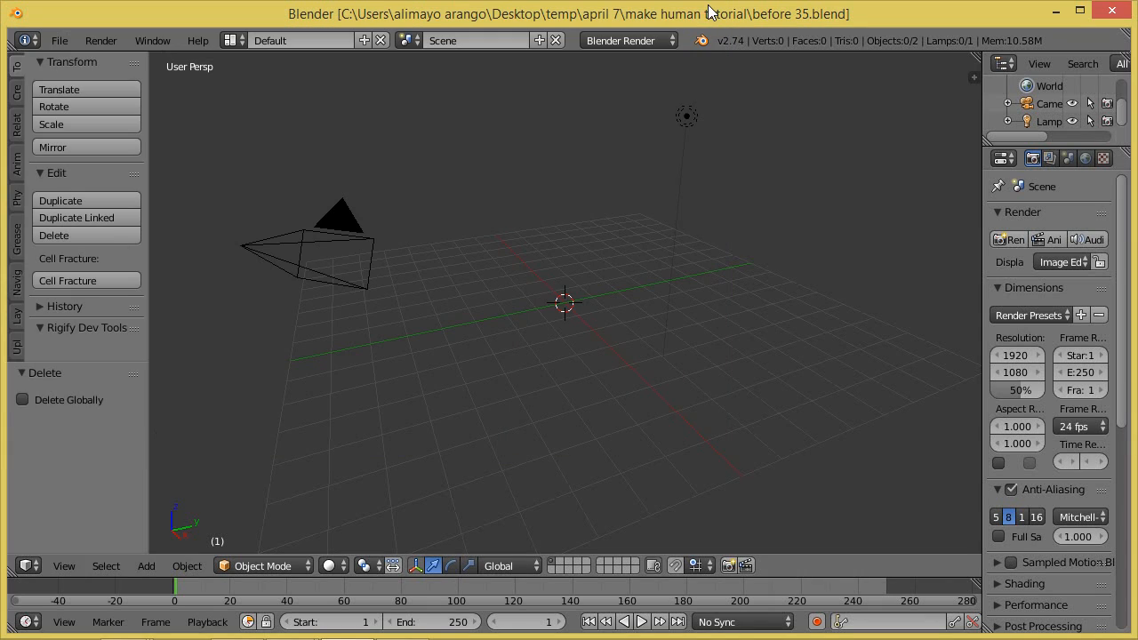
- Import the Wavefront file "new make human save.obj" from the "just mesh" folder inside "new make human save"
click(60, 41)
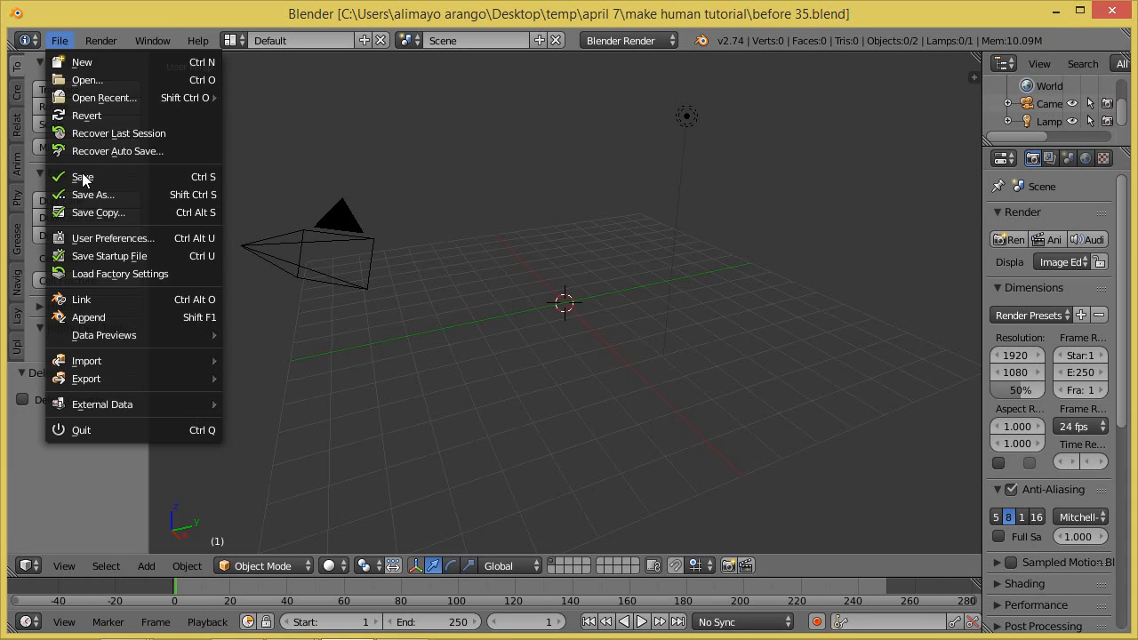
mouse_move(110, 355)
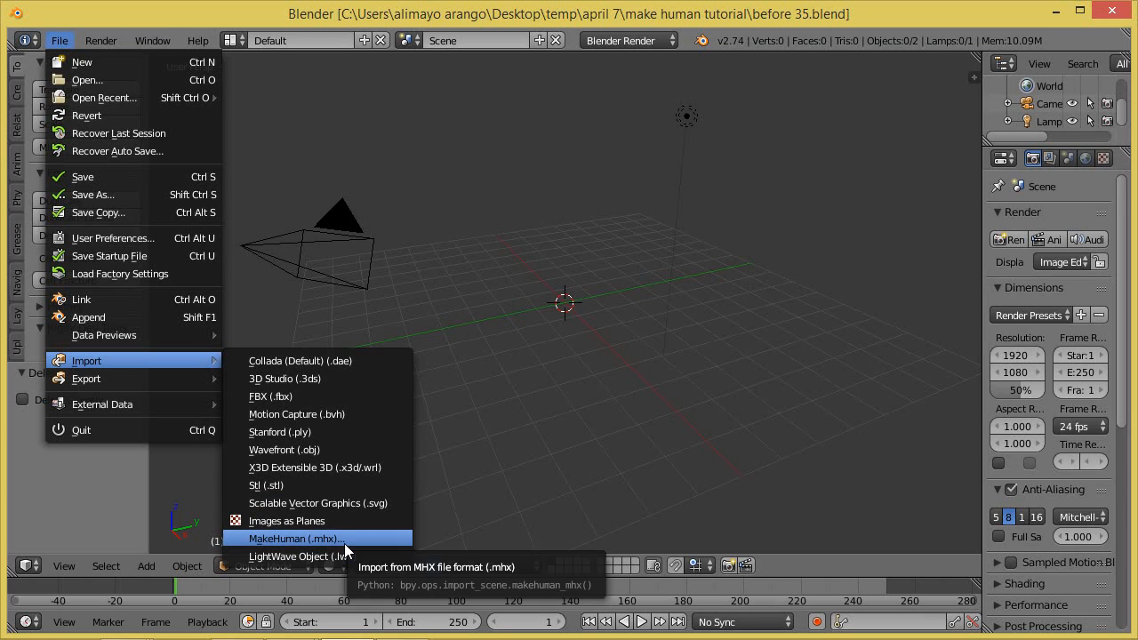
click(314, 452)
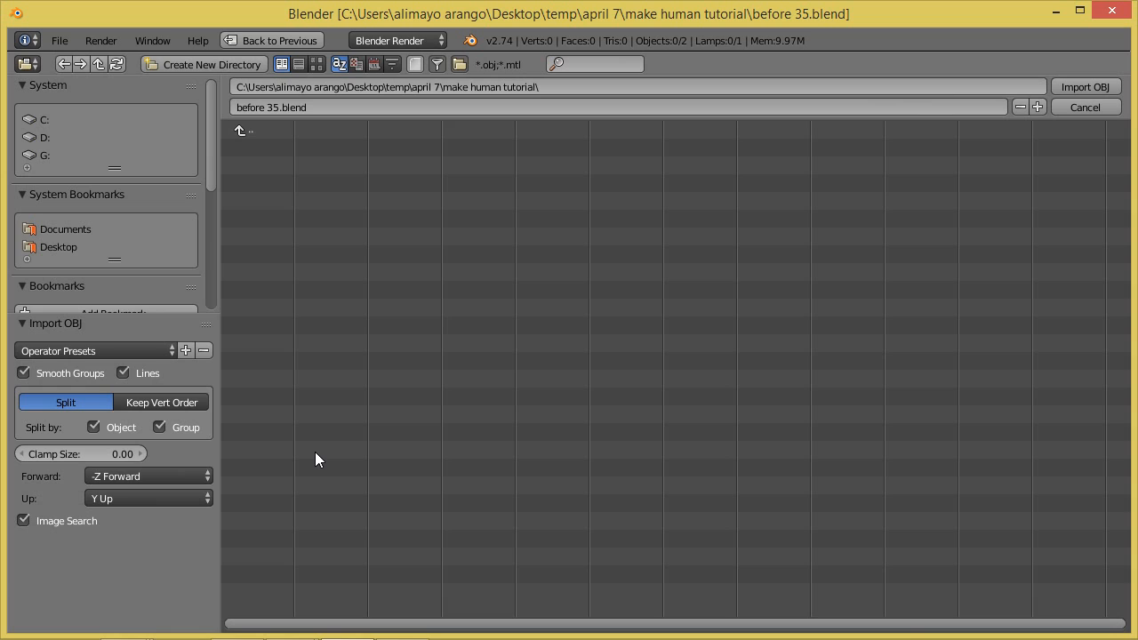
click(243, 130)
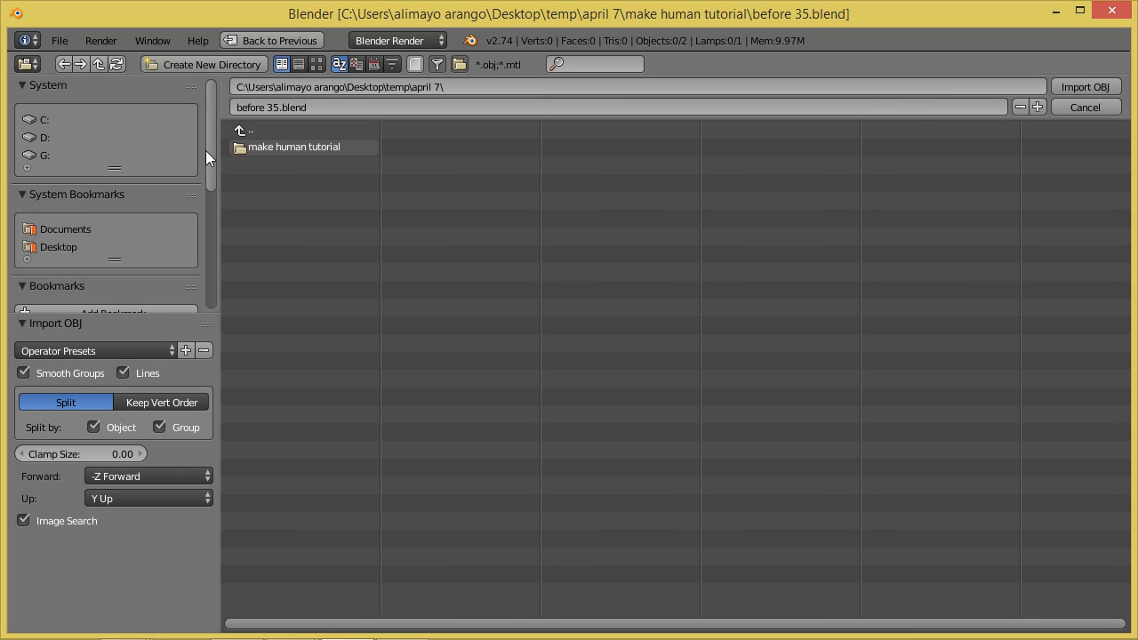
drag(207, 152, 206, 222)
click(115, 251)
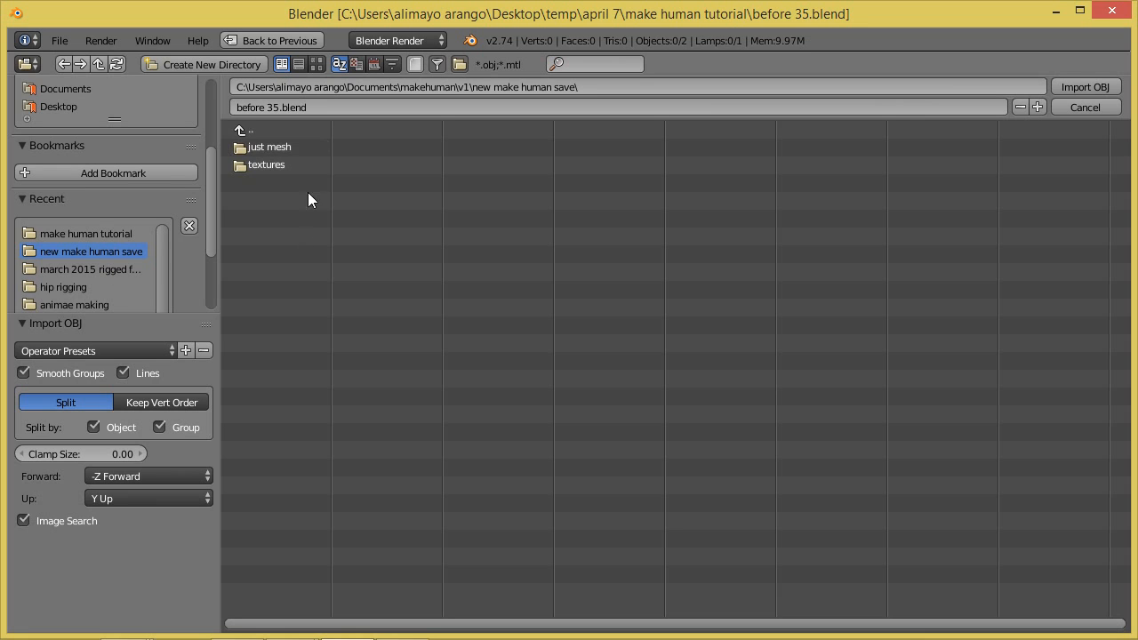
click(294, 146)
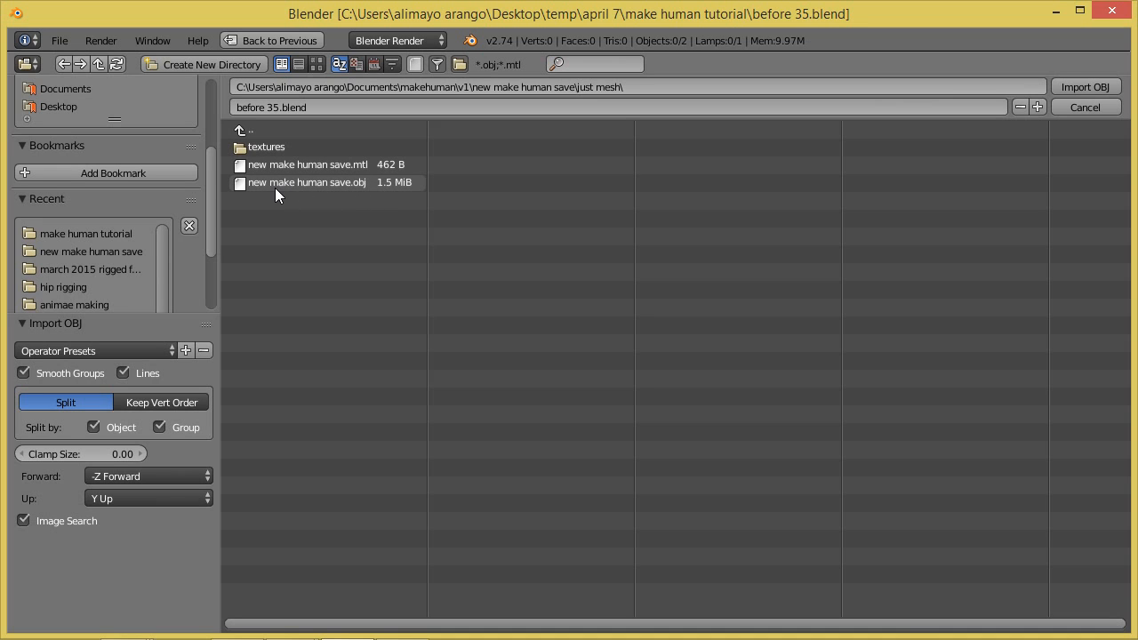
click(348, 184)
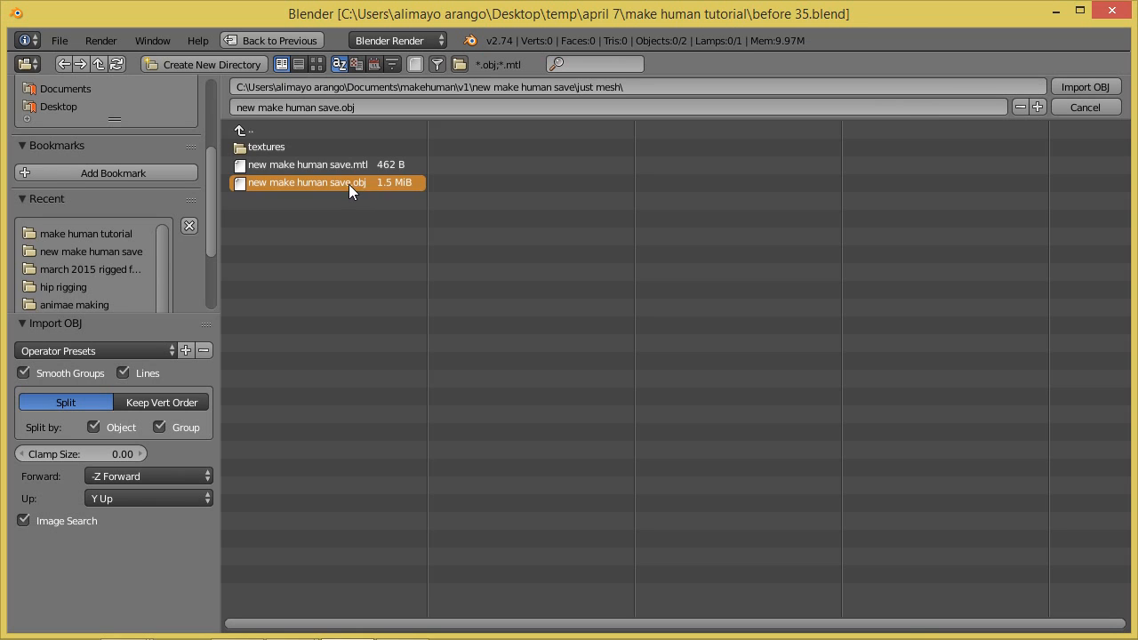
click(1079, 86)
scroll(764, 219, down, 5)
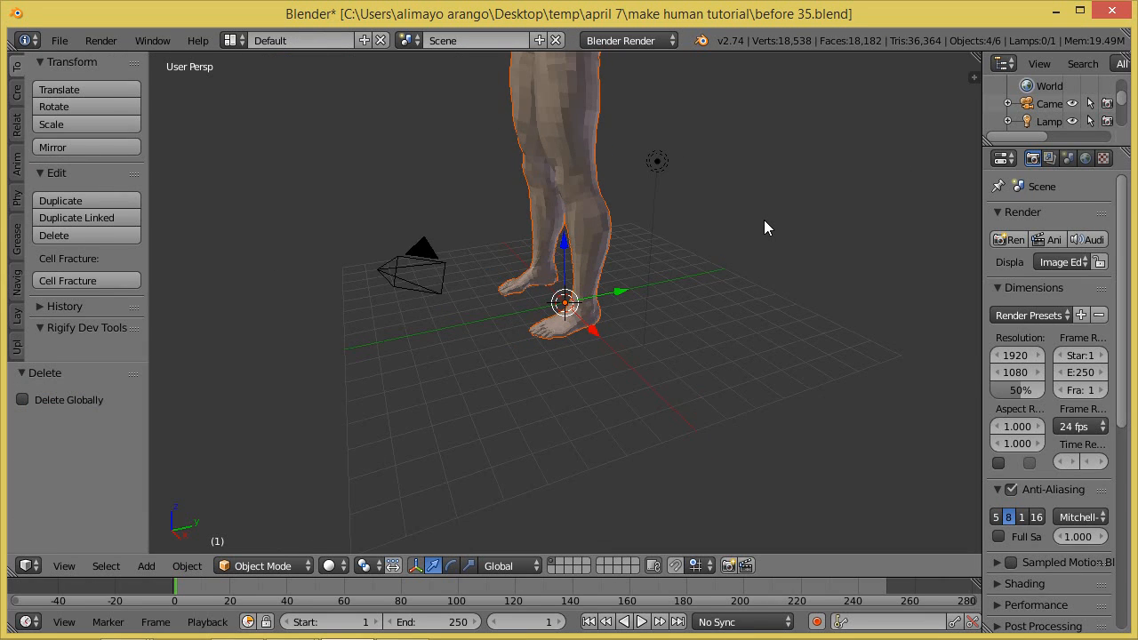
scroll(767, 218, down, 1)
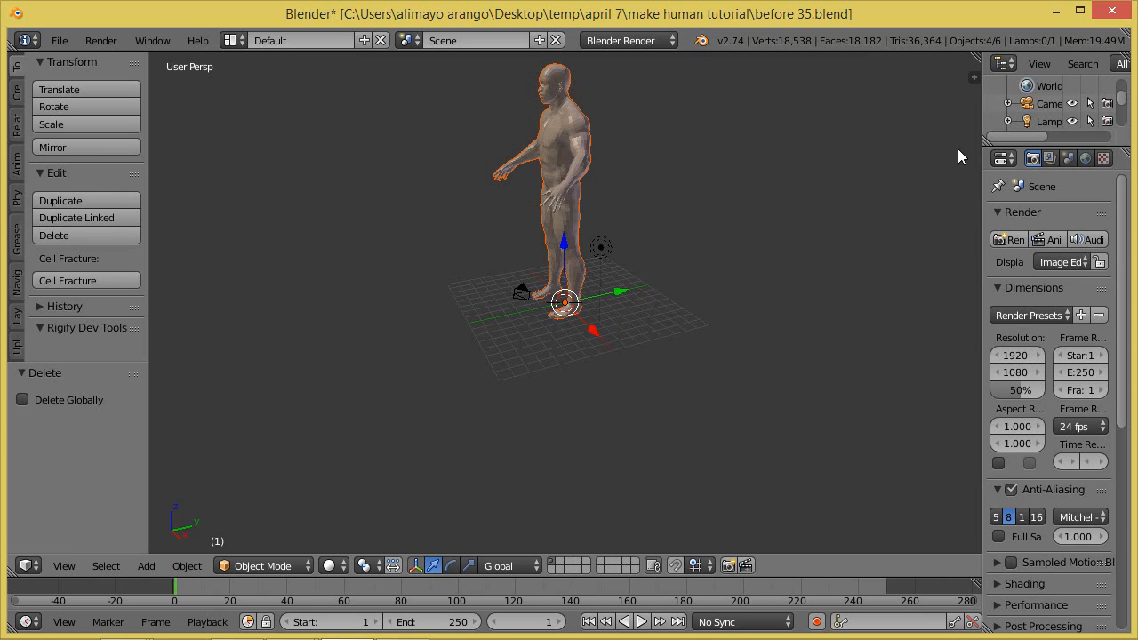
- Set the scene units to Imperial with a unit scale of 0.05
click(1067, 159)
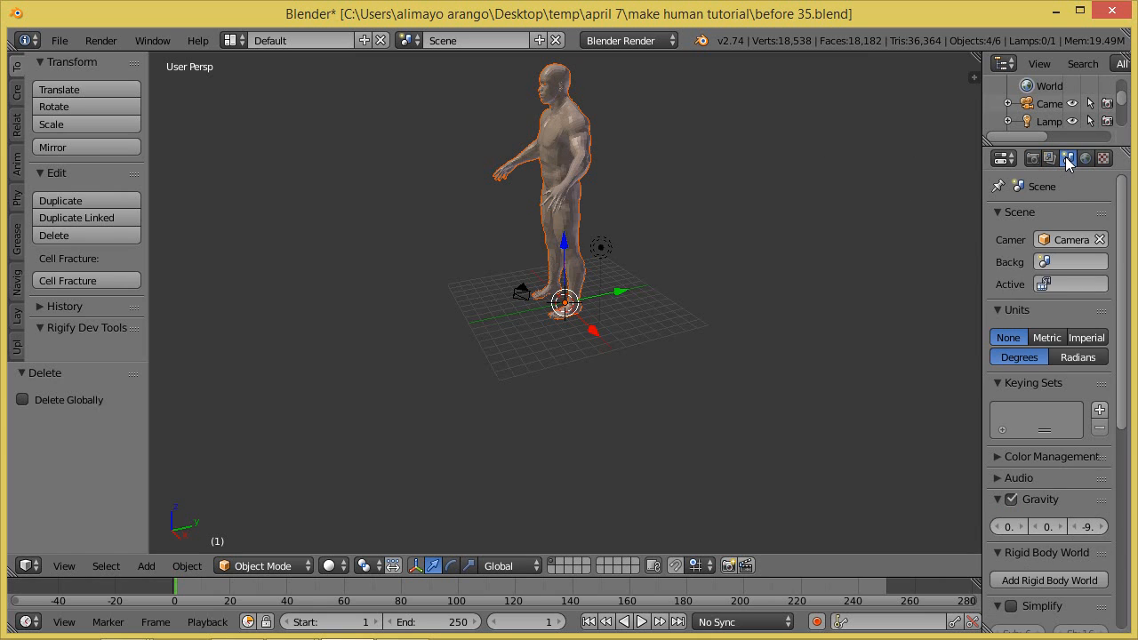
drag(981, 264, 891, 270)
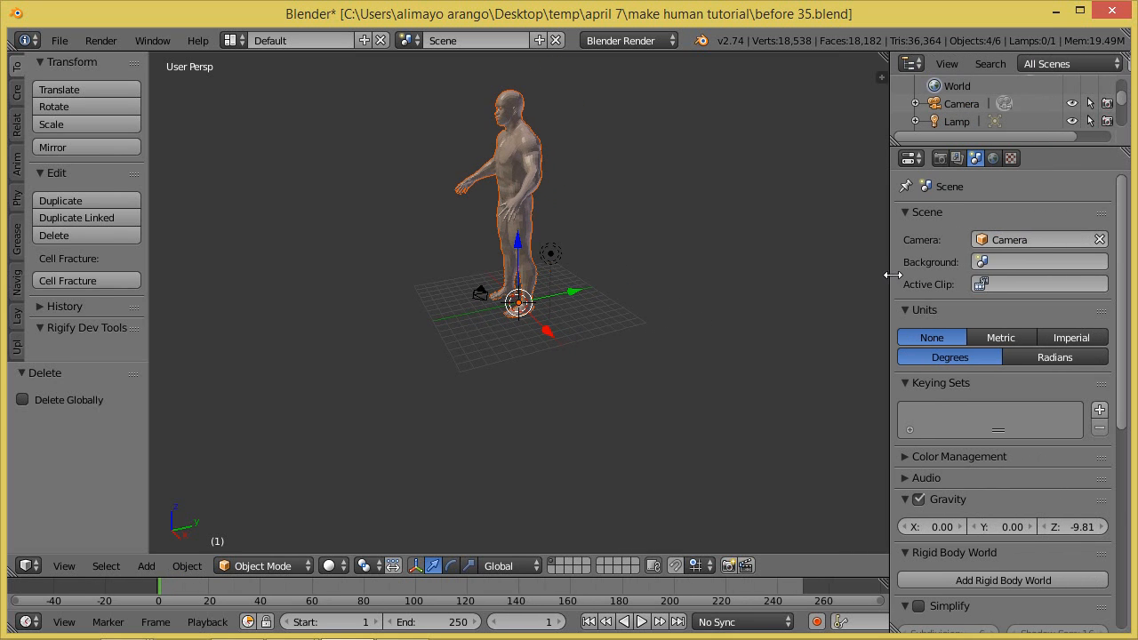
click(1069, 338)
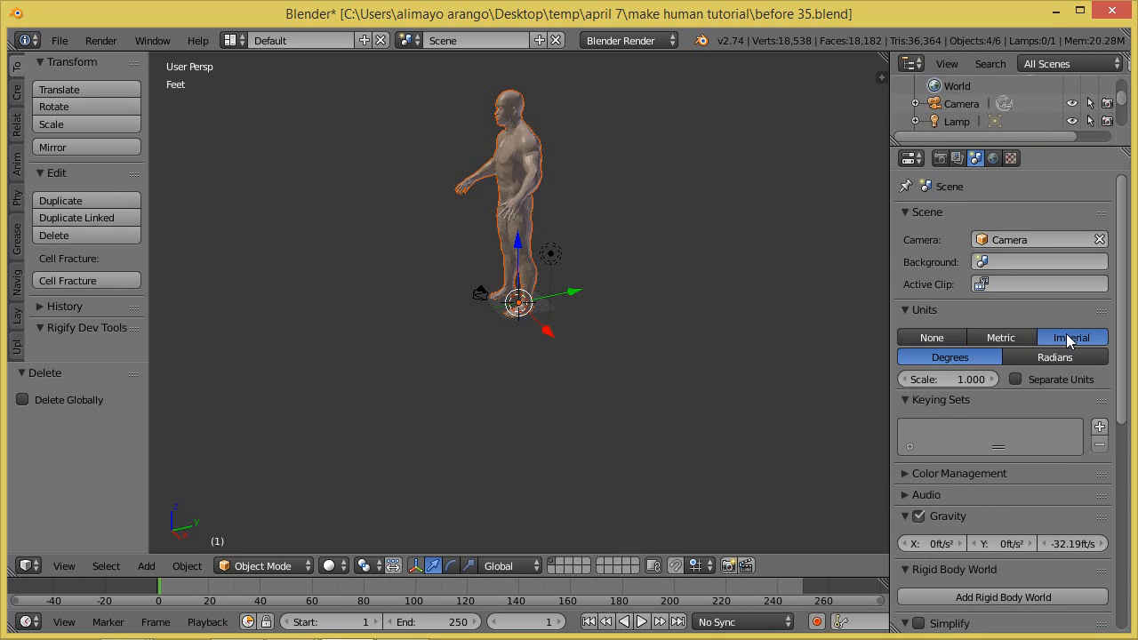
click(963, 380)
key(BackSpace)
text(.05)
key(Return)
- Select the imported body mesh and apply smooth shading to it
middle_drag(571, 308, 580, 362)
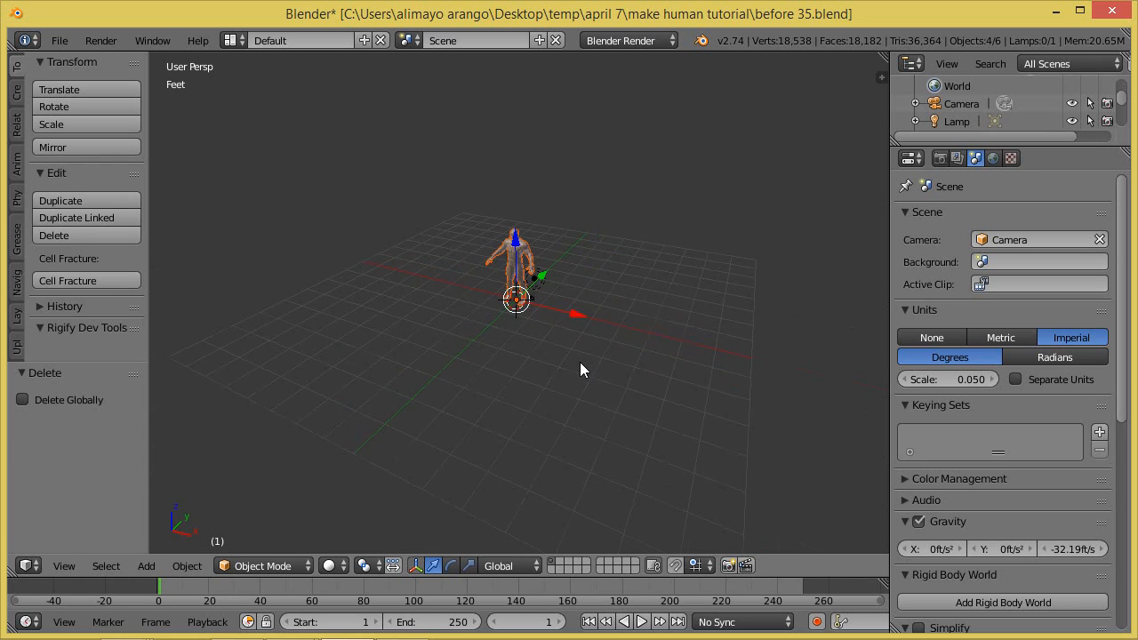
scroll(579, 362, up, 4)
middle_drag(564, 306, 610, 393)
scroll(610, 394, up, 4)
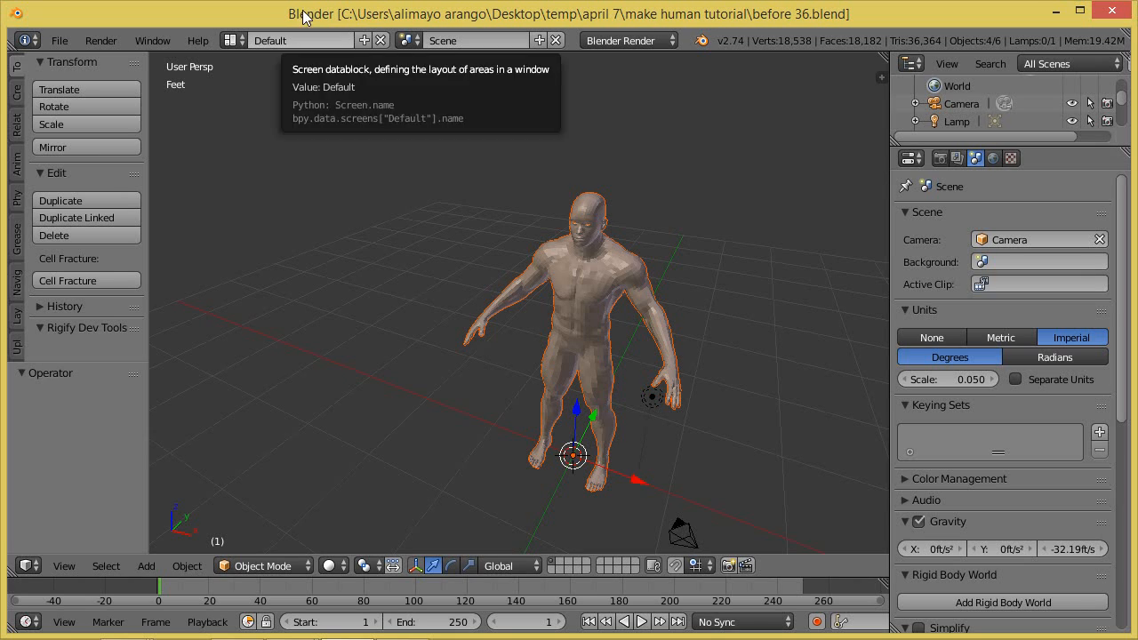
scroll(617, 347, up, 3)
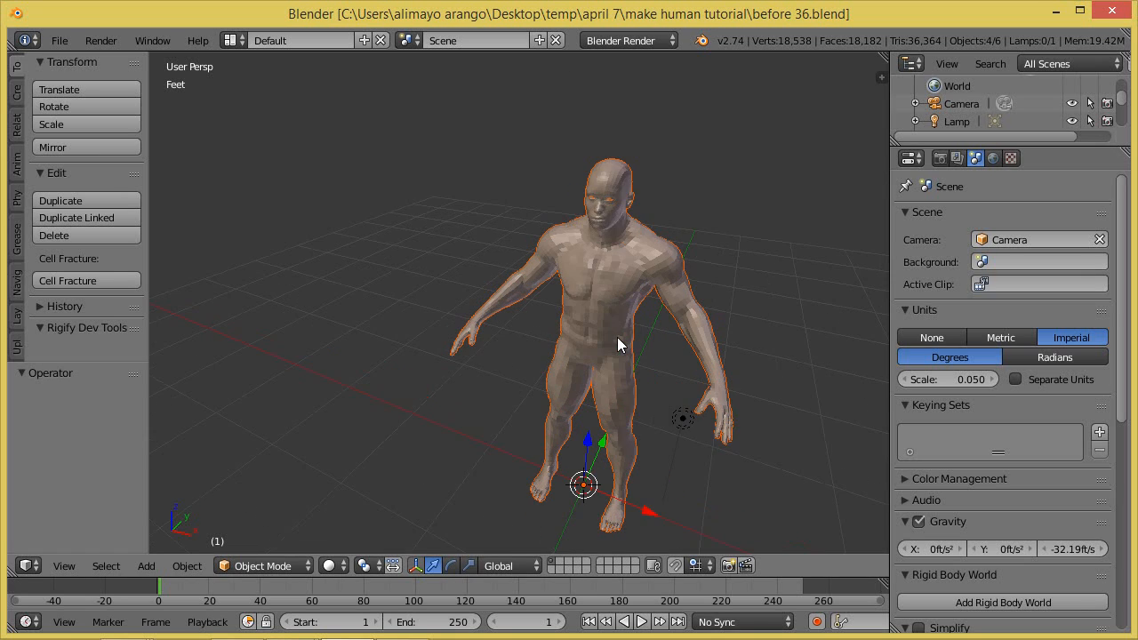
right_click(625, 257)
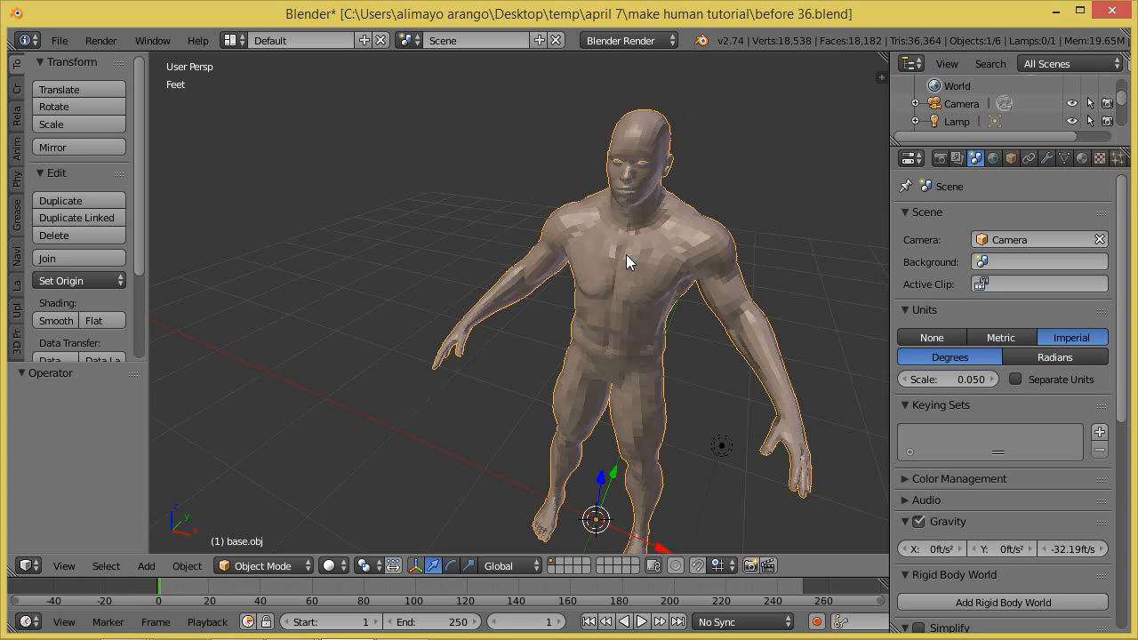
key(z)
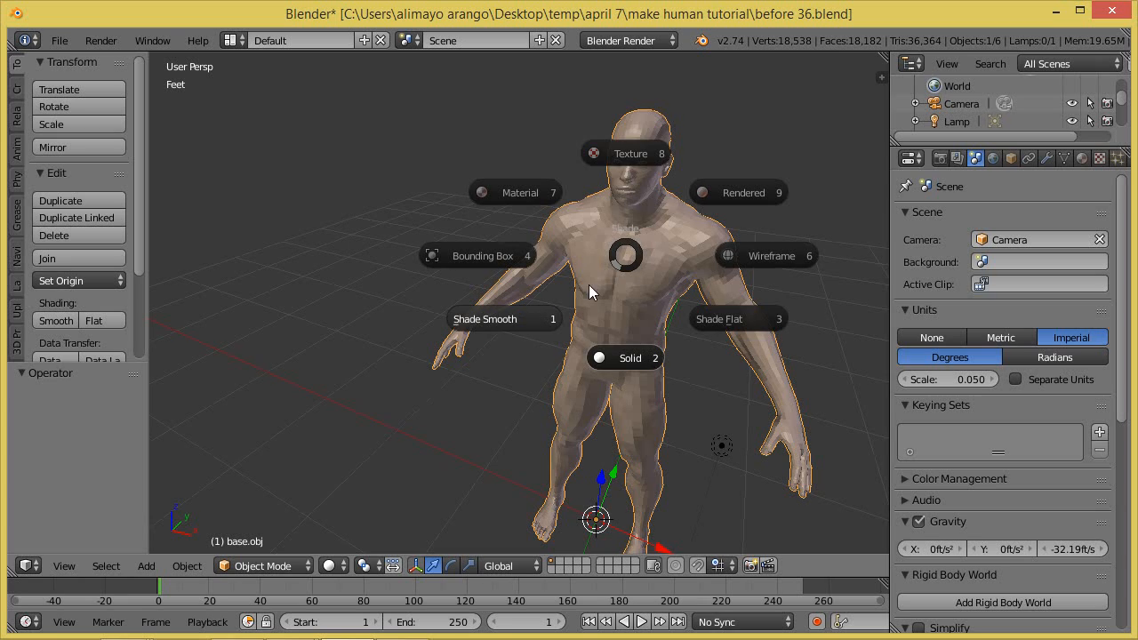
click(531, 322)
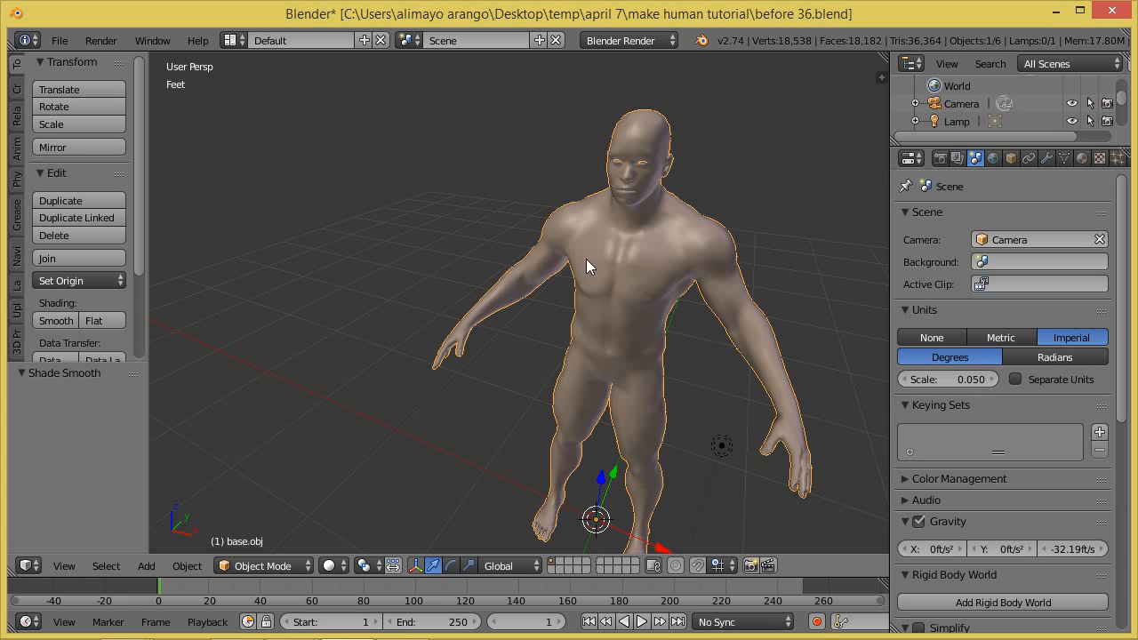
- Add a Subdivision Surface modifier to the body mesh and set its view subdivisions to 2
click(1047, 158)
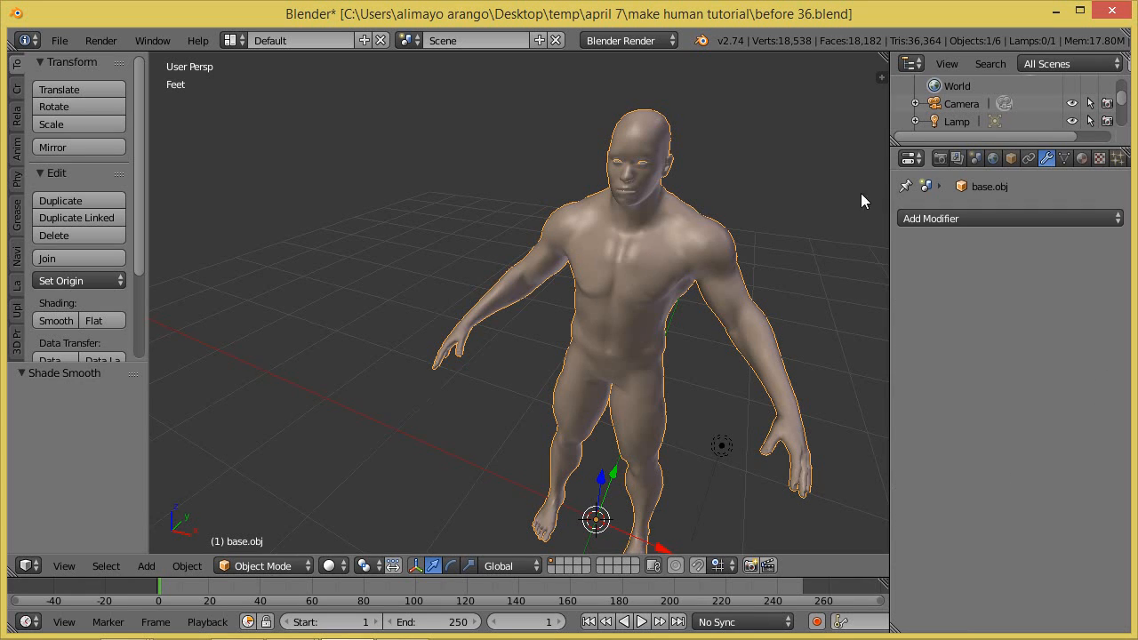
click(1031, 222)
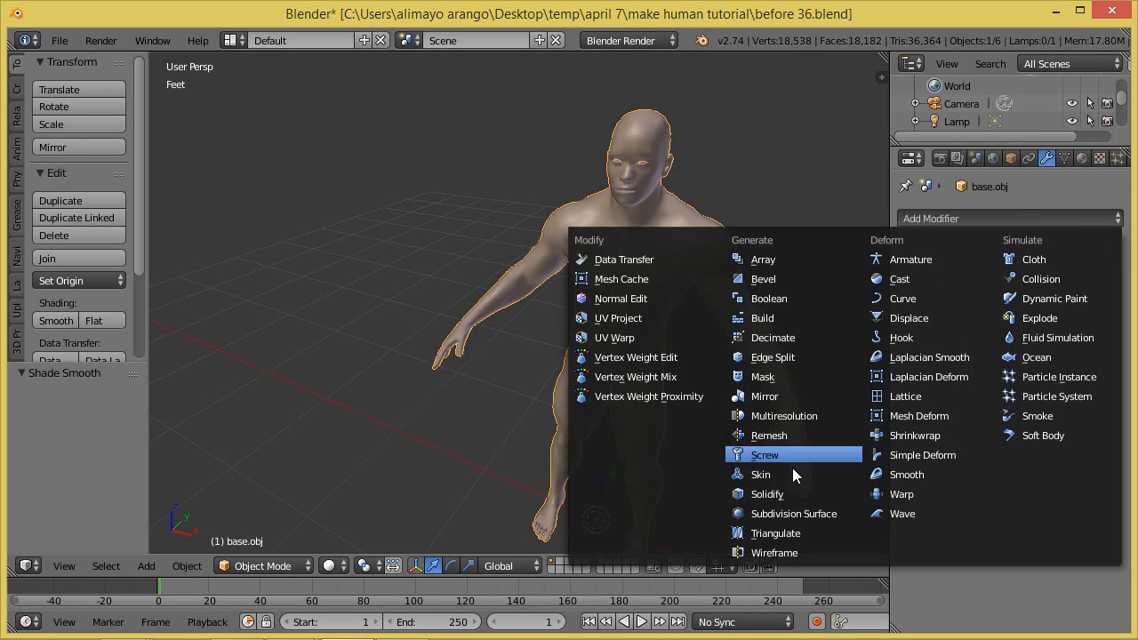
click(811, 513)
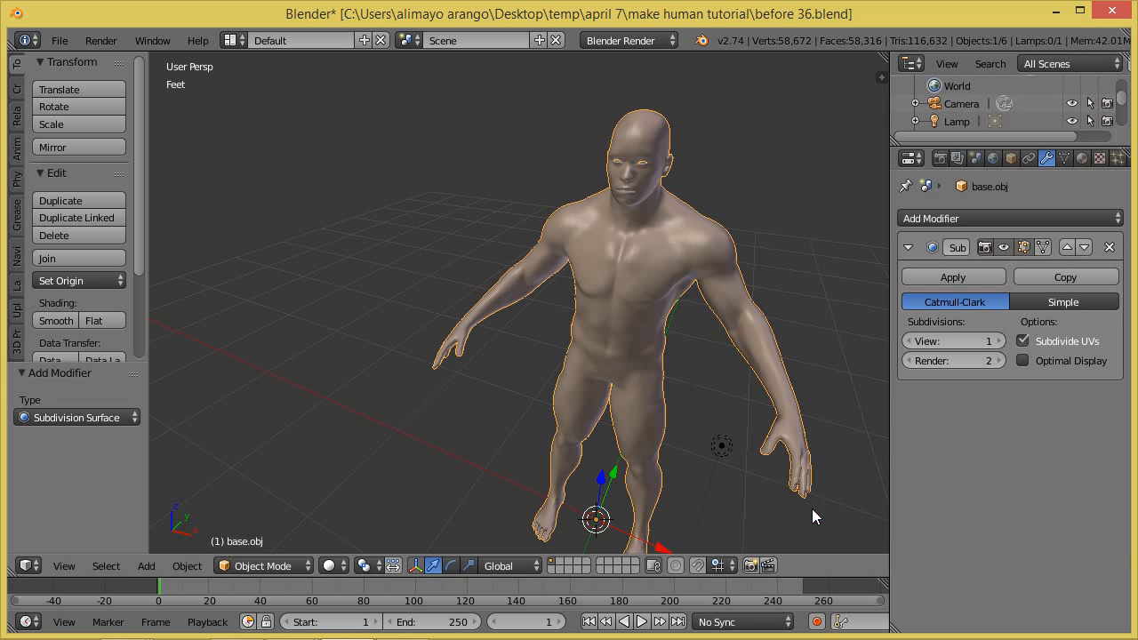
click(998, 341)
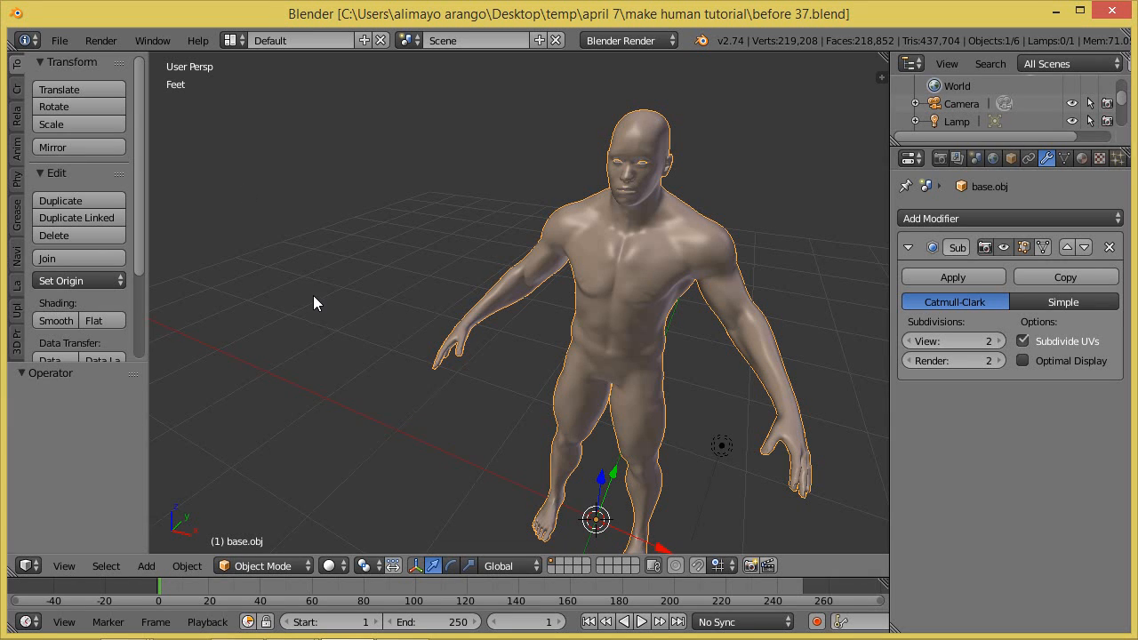
- Put the body mesh in Edit Mode to show its topology, and switch it to Sculpt Mode
click(296, 567)
click(281, 525)
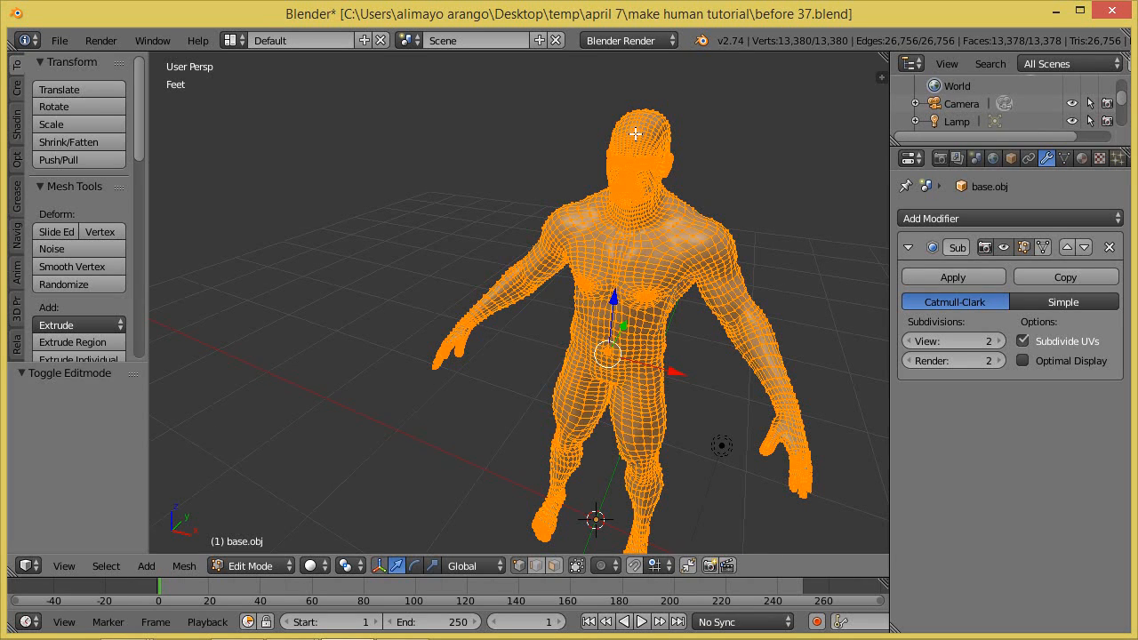
click(292, 566)
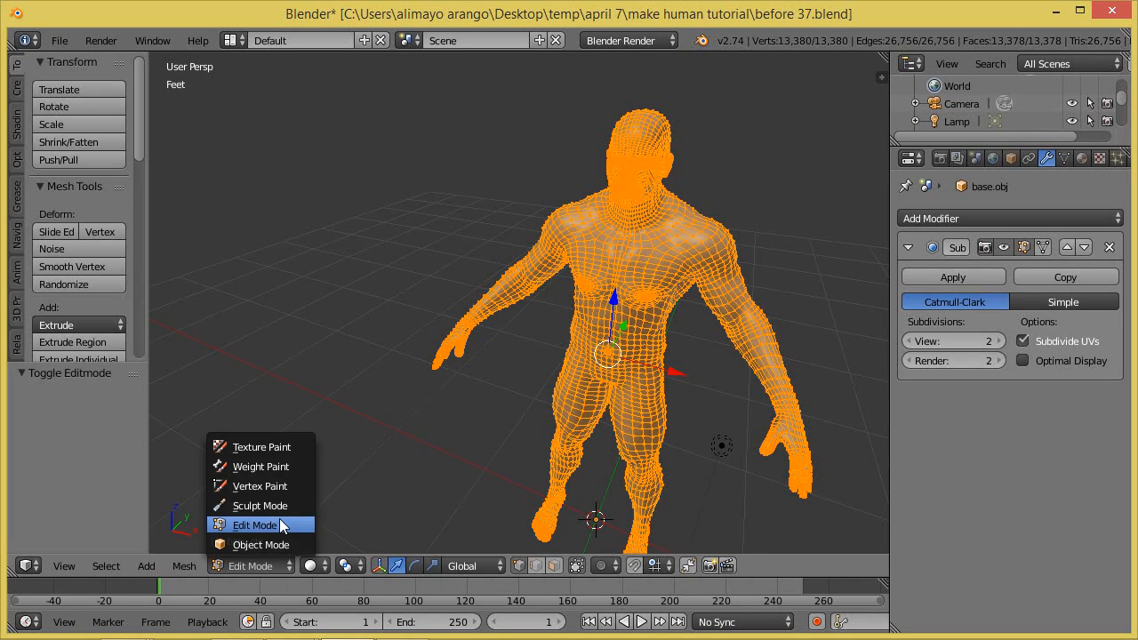
click(267, 506)
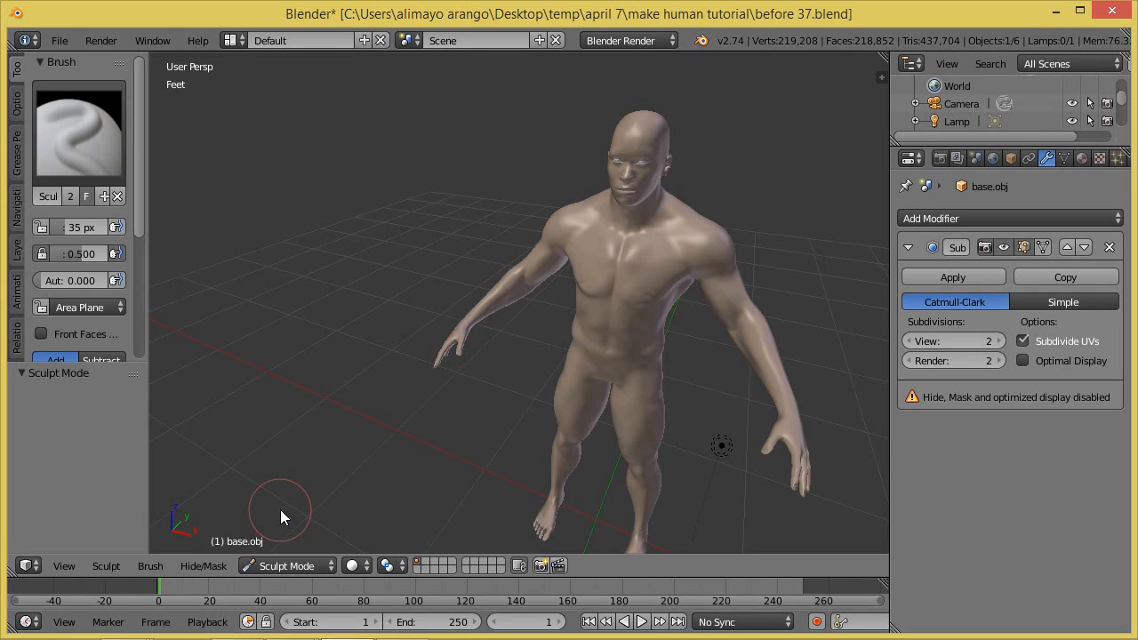
- Pull the character's left shoulder slightly outward with the Grab brush at a 69 px radius
scroll(678, 302, up, 2)
scroll(677, 302, up, 3)
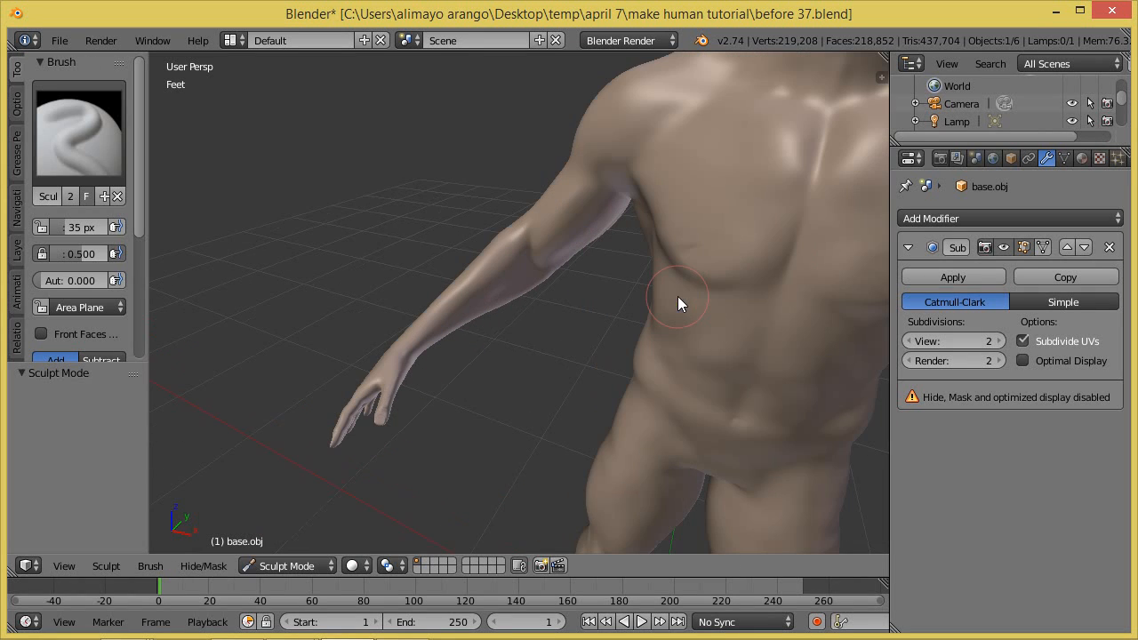
mouse_move(731, 201)
middle_down()
mouse_move(536, 360)
mouse_move(568, 348)
middle_up()
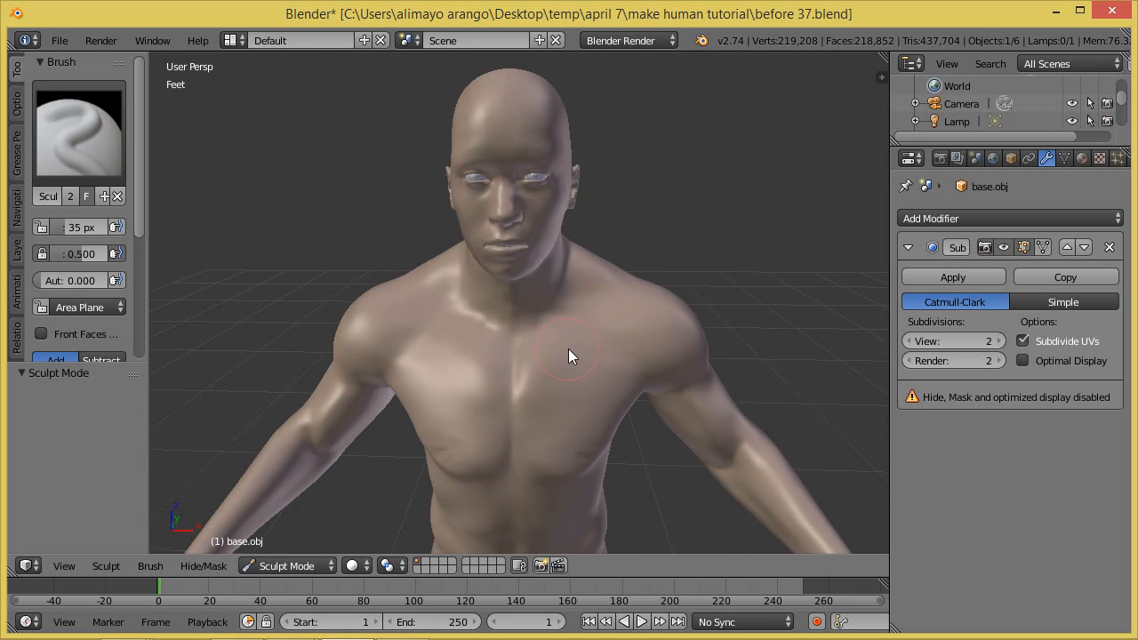
click(108, 126)
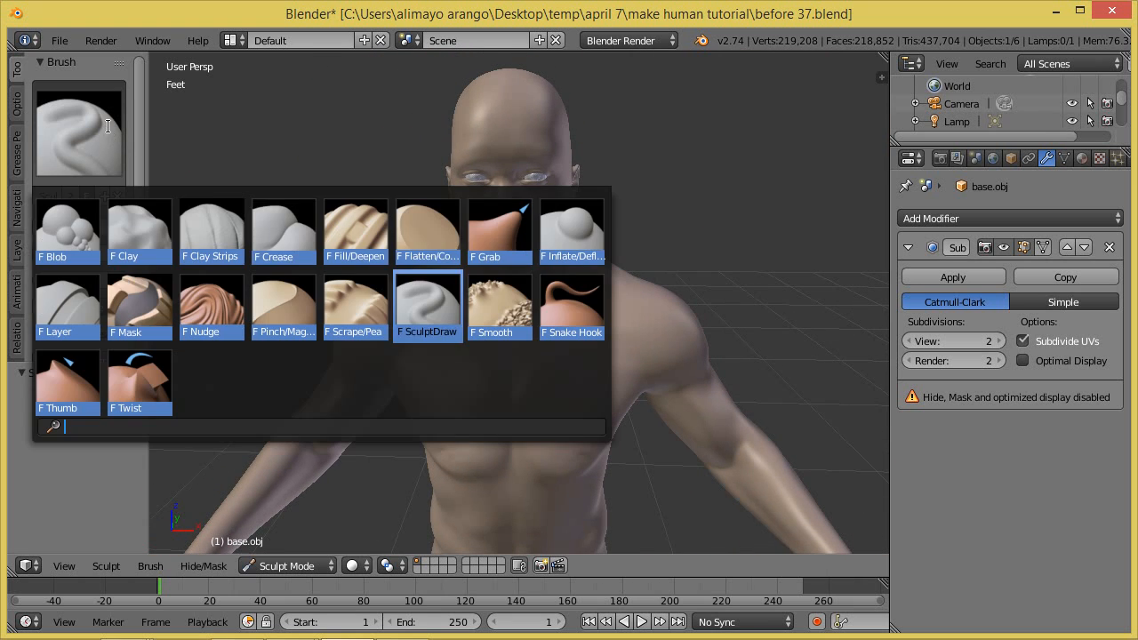
click(493, 244)
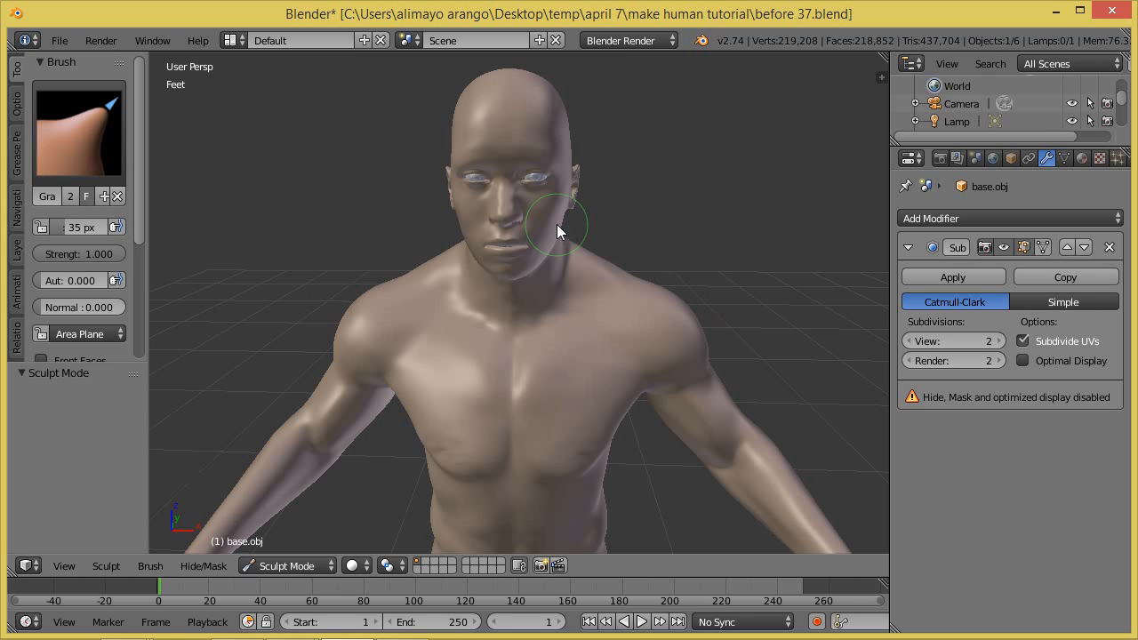
key(f)
click(574, 257)
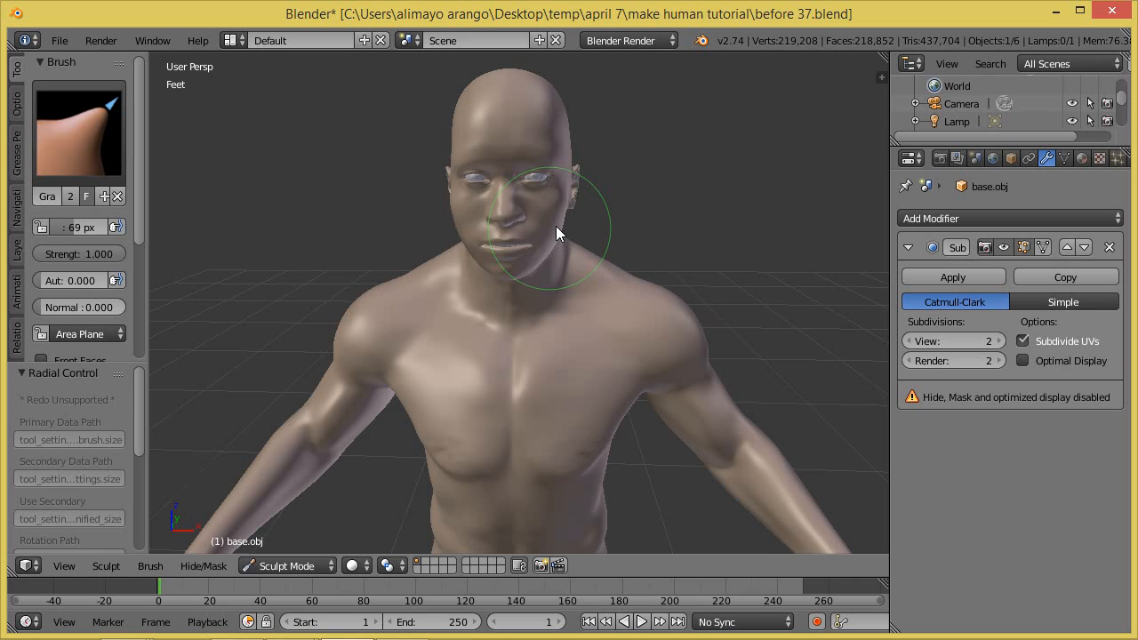
middle_drag(632, 357, 669, 335)
mouse_move(689, 333)
mouse_down()
mouse_move(706, 326)
mouse_move(693, 333)
mouse_up()
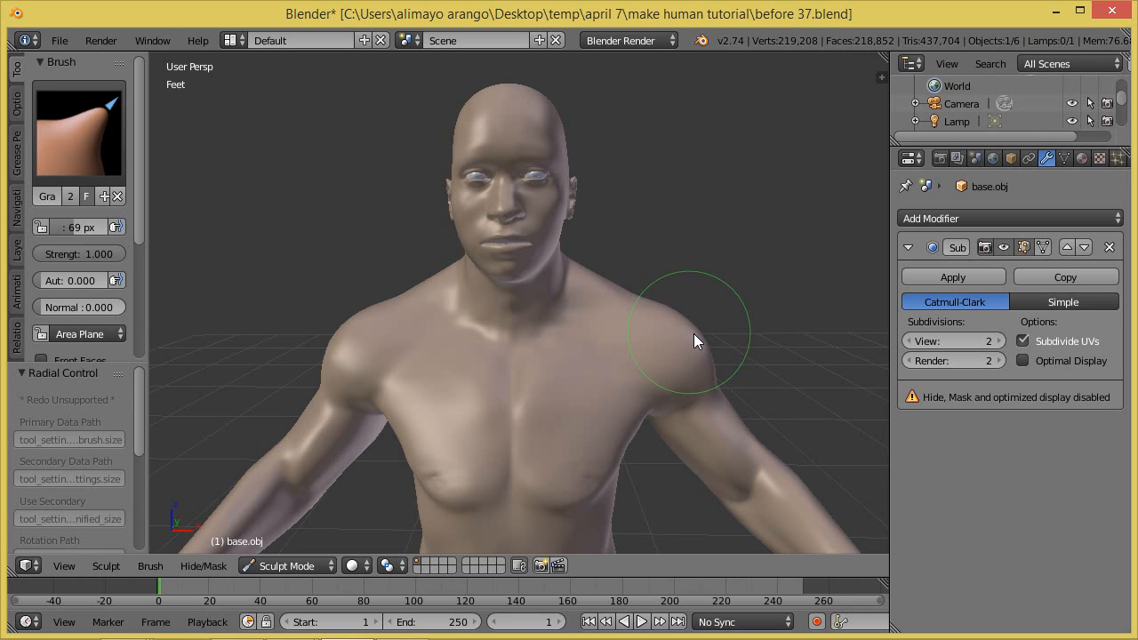